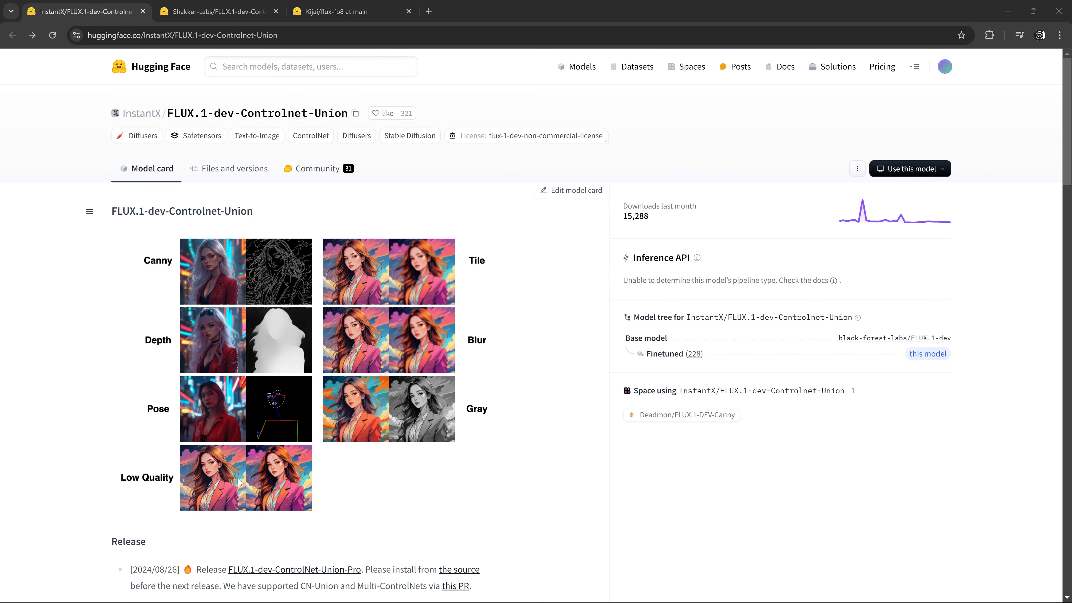
# Read the model card of the Shakker-Labs FLUX.1-dev-ControlNet-Union-Pro repository, including its supported control modes and recommended conditioning scale.
pyautogui.click(201, 12)
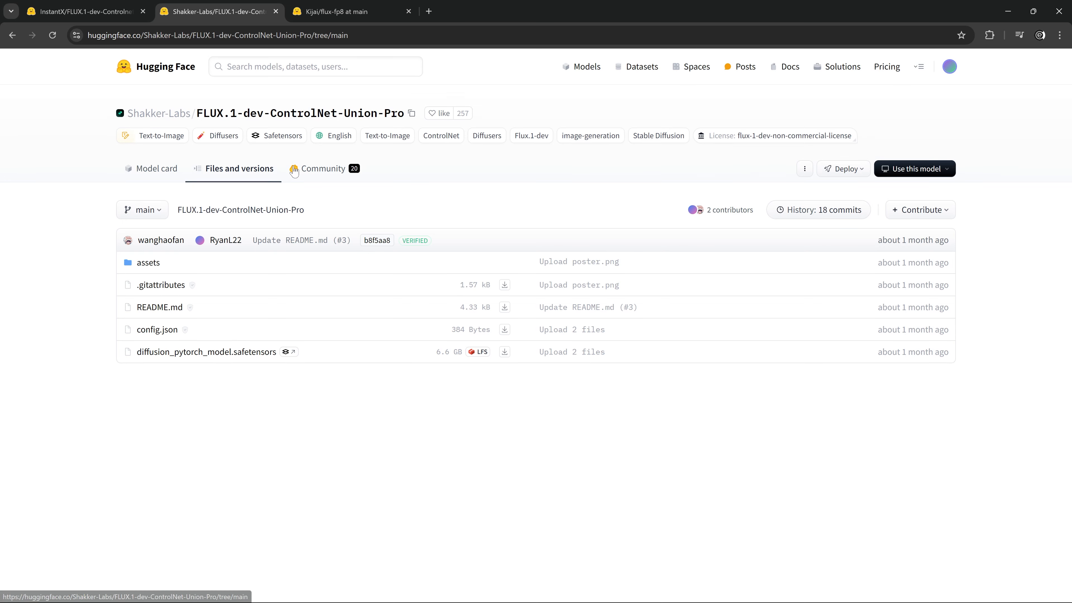
pyautogui.click(403, 113)
pyautogui.scroll(-4, 77, 292)
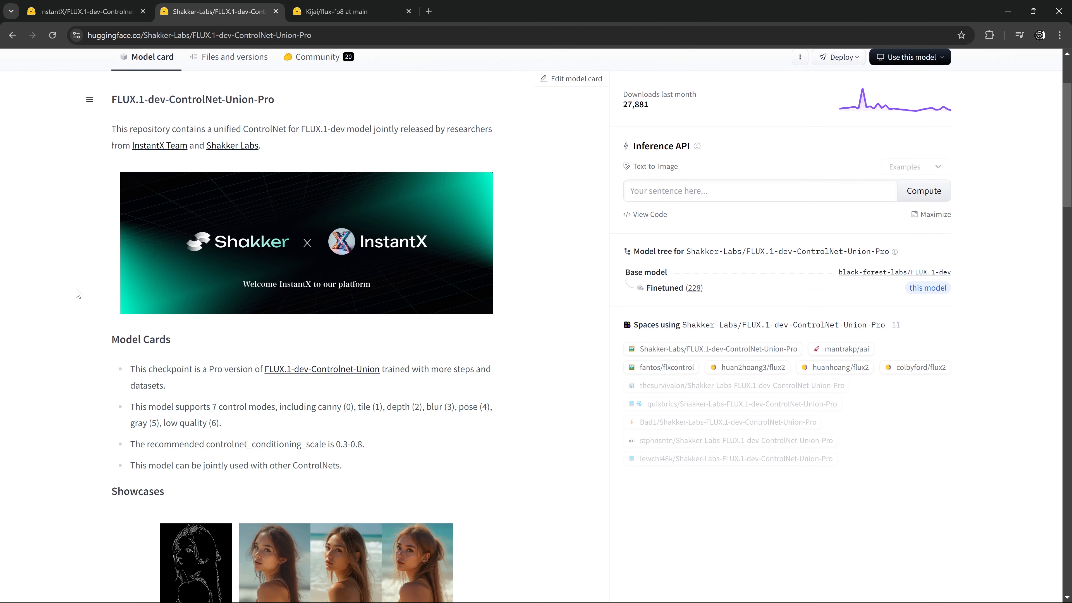
pyautogui.scroll(-1, 77, 292)
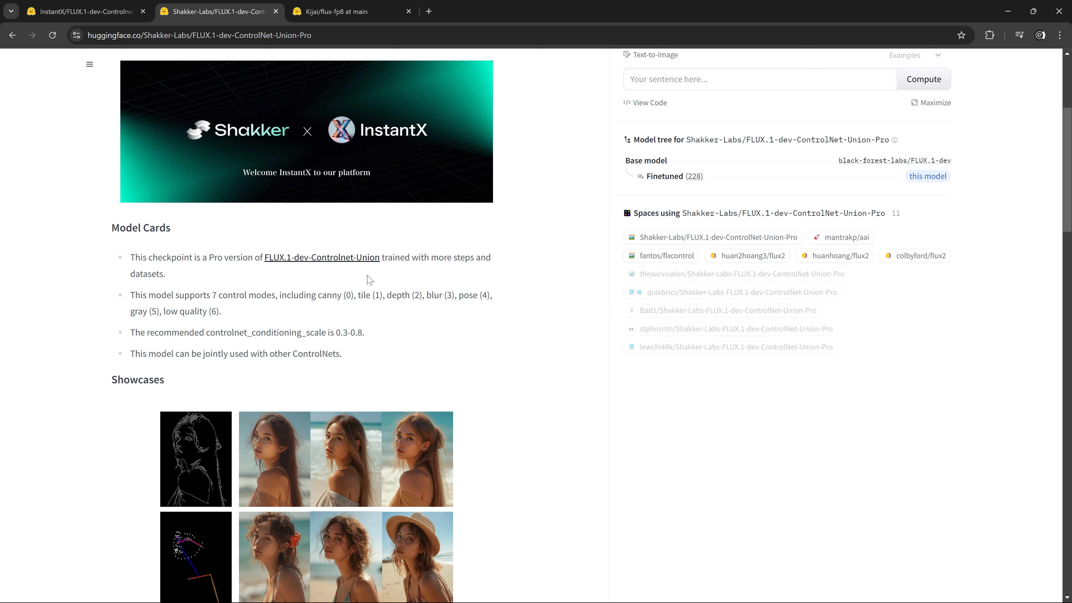
pyautogui.scroll(5, 373, 280)
# Compare the downloadable safetensors files in the InstantX, Shakker-Labs and Kijai flux-fp8 repositories.
pyautogui.click(333, 13)
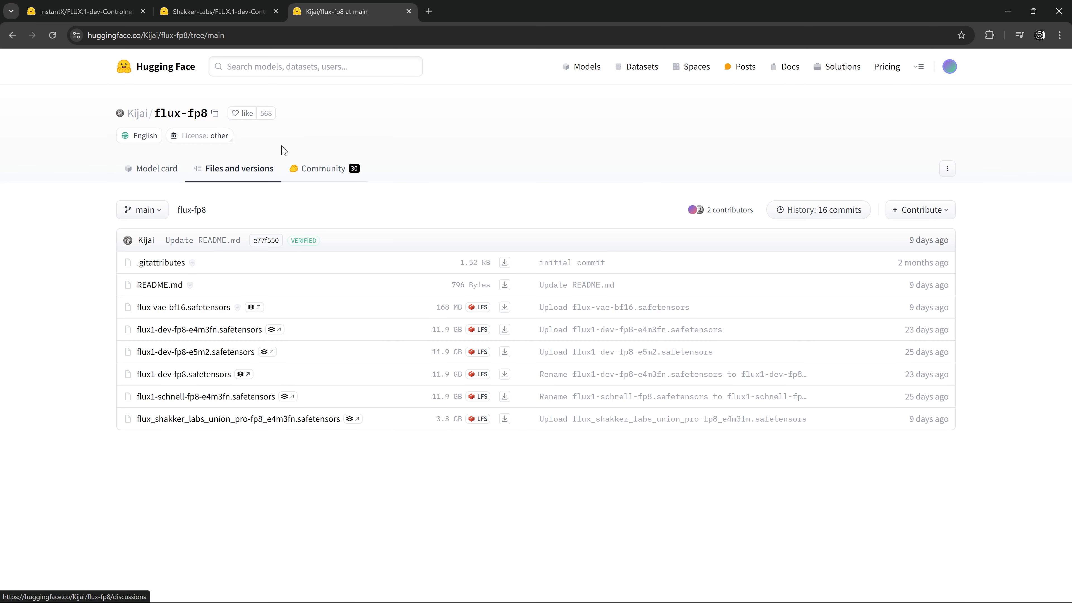
pyautogui.click(209, 7)
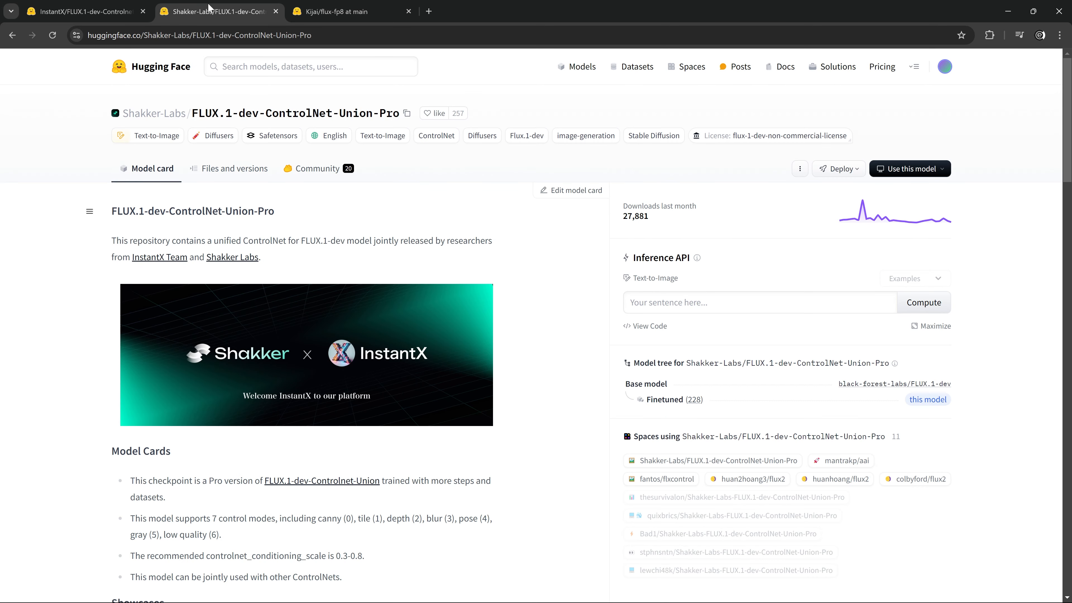
pyautogui.click(111, 16)
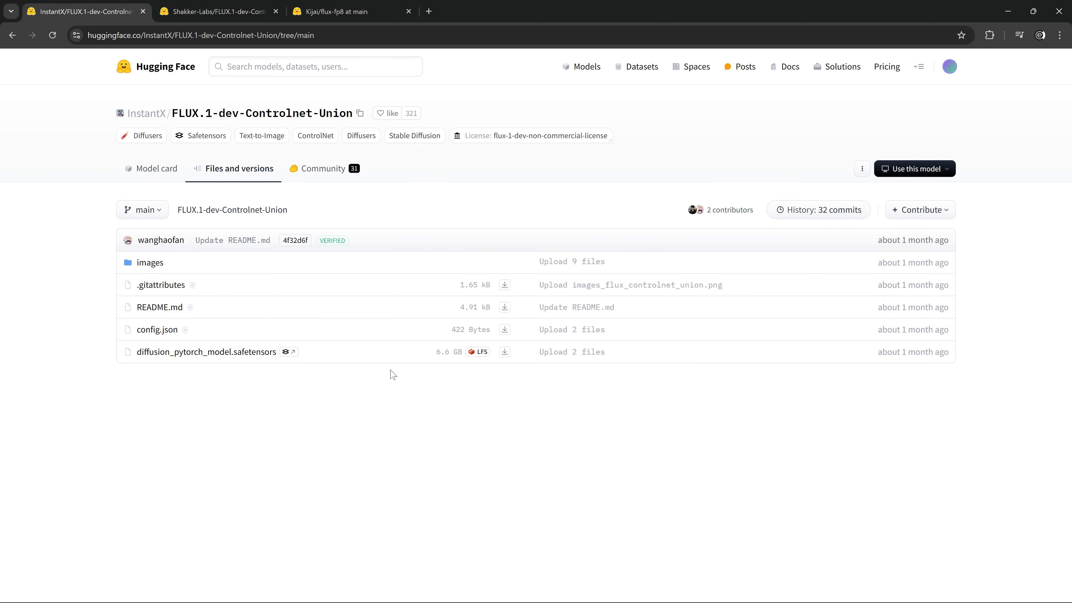
pyautogui.hotkey('ctrl', 'Tab')
pyautogui.hotkey('ctrl', 'Tab')
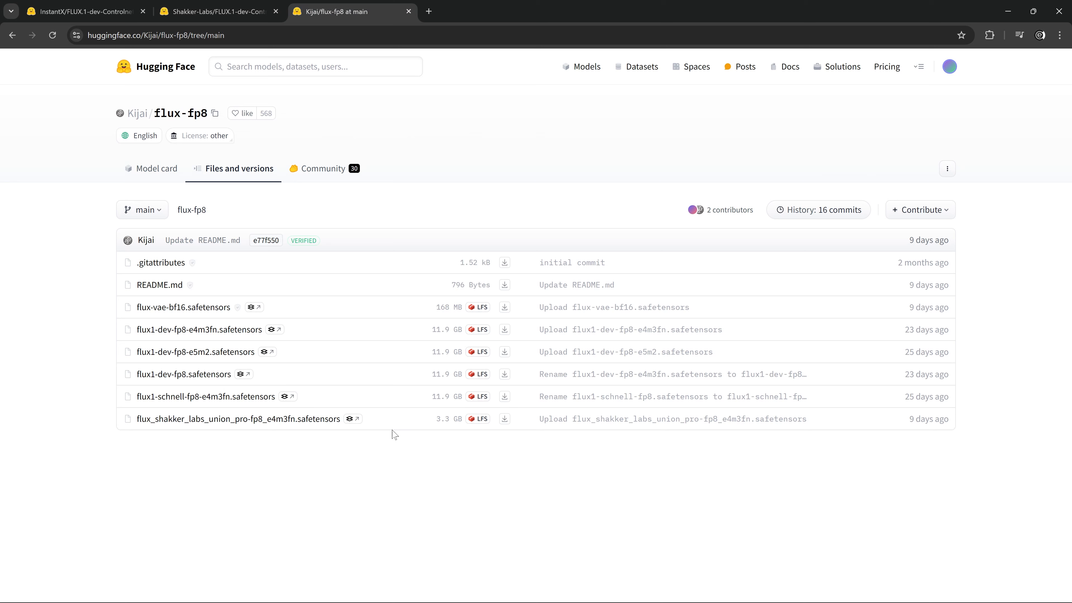
pyautogui.click(237, 12)
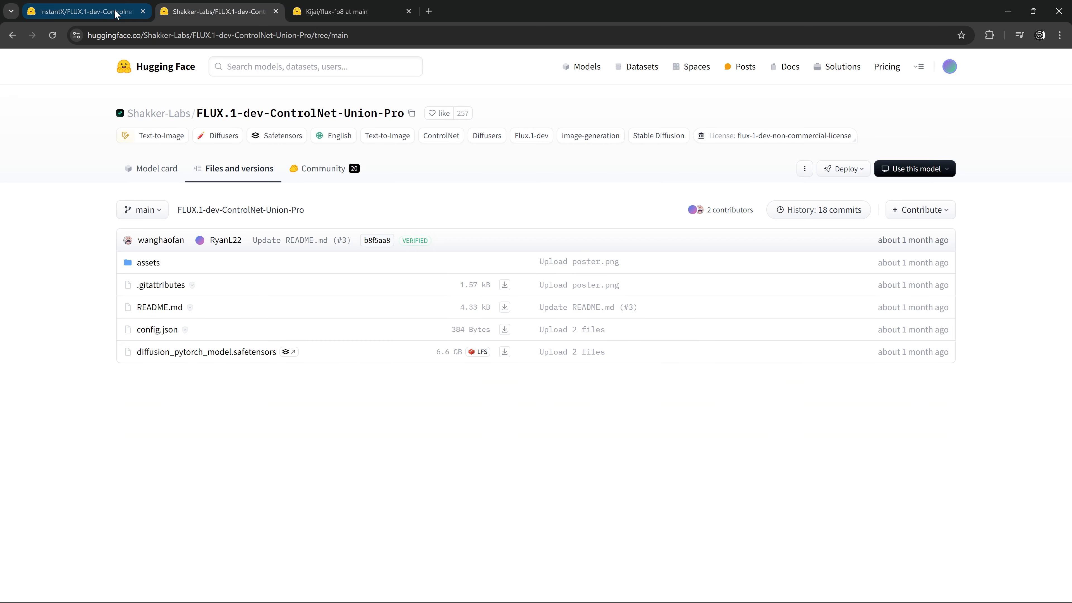
pyautogui.click(85, 11)
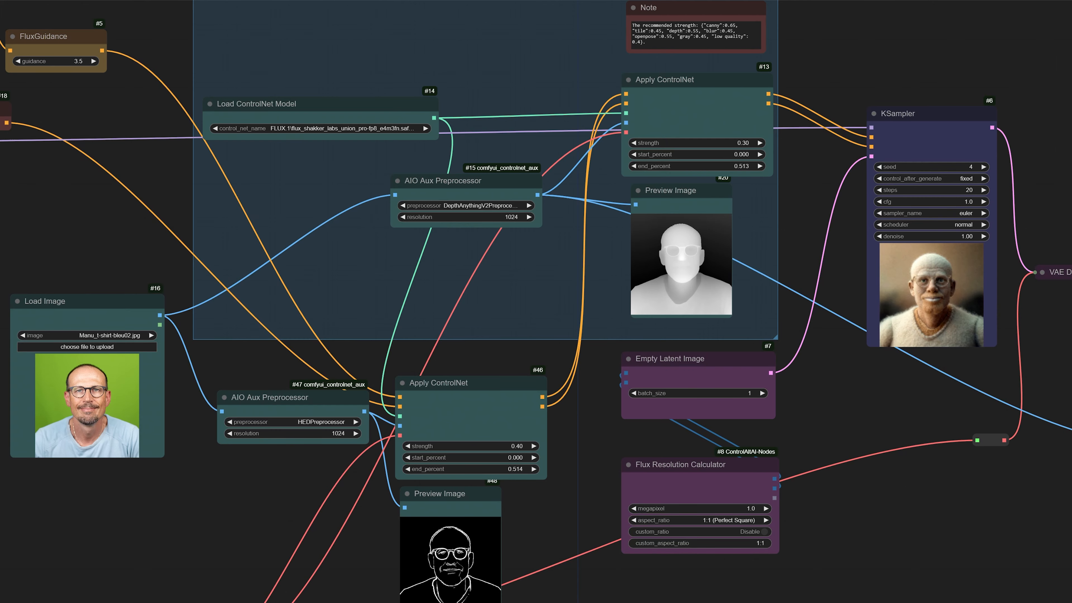
# Examine the finished workflow around the Load Image, AIO Aux Preprocessor and two Apply ControlNet nodes.
pyautogui.moveTo(93, 310); pyautogui.dragTo(122, 275)
pyautogui.scroll(4, 262, 411)
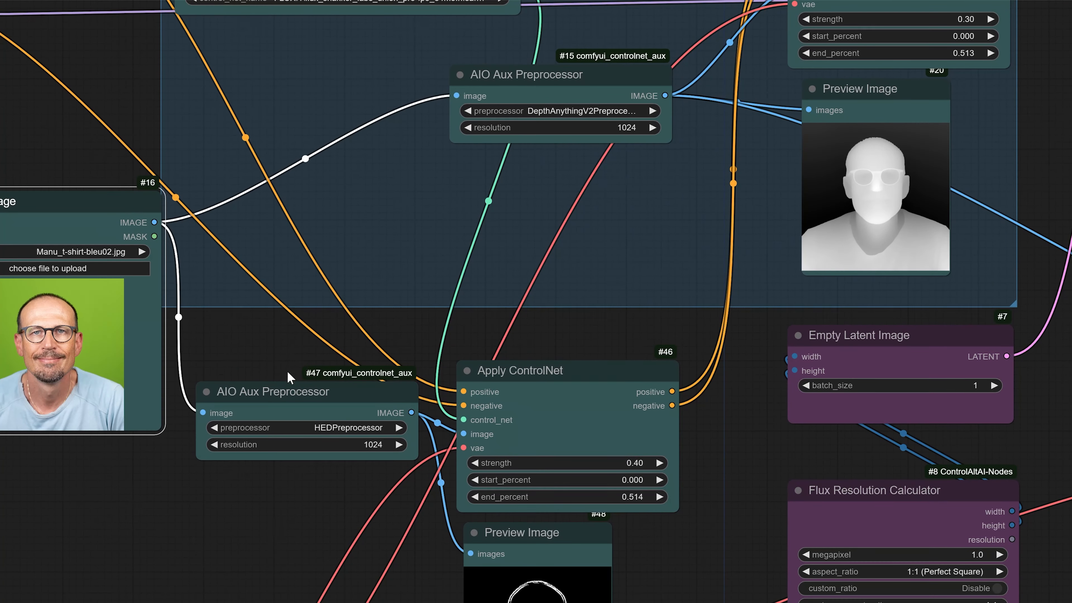
pyautogui.moveTo(298, 383); pyautogui.dragTo(291, 355)
pyautogui.moveTo(561, 312); pyautogui.dragTo(554, 418)
pyautogui.moveTo(579, 183); pyautogui.dragTo(585, 197)
pyautogui.moveTo(491, 360); pyautogui.dragTo(314, 157)
pyautogui.moveTo(363, 440); pyautogui.dragTo(518, 11)
pyautogui.scroll(-3, 556, 366)
pyautogui.moveTo(476, 220); pyautogui.dragTo(375, 536)
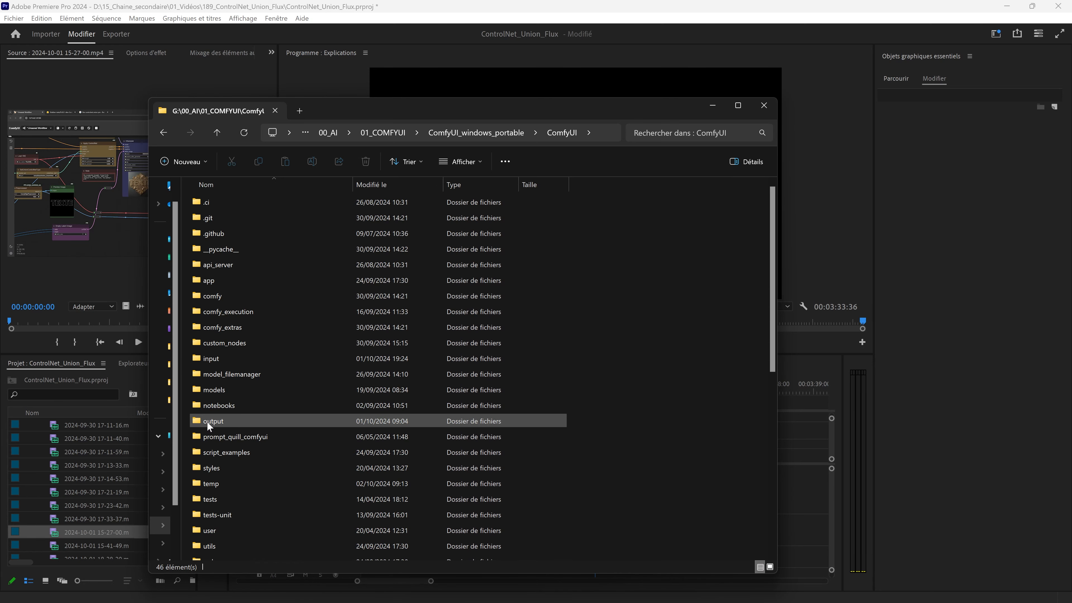
# Open ComfyUI's models\controlnet\Flux folder in File Explorer and revisit the InstantX repository page in the browser.
pyautogui.doubleClick(204, 391)
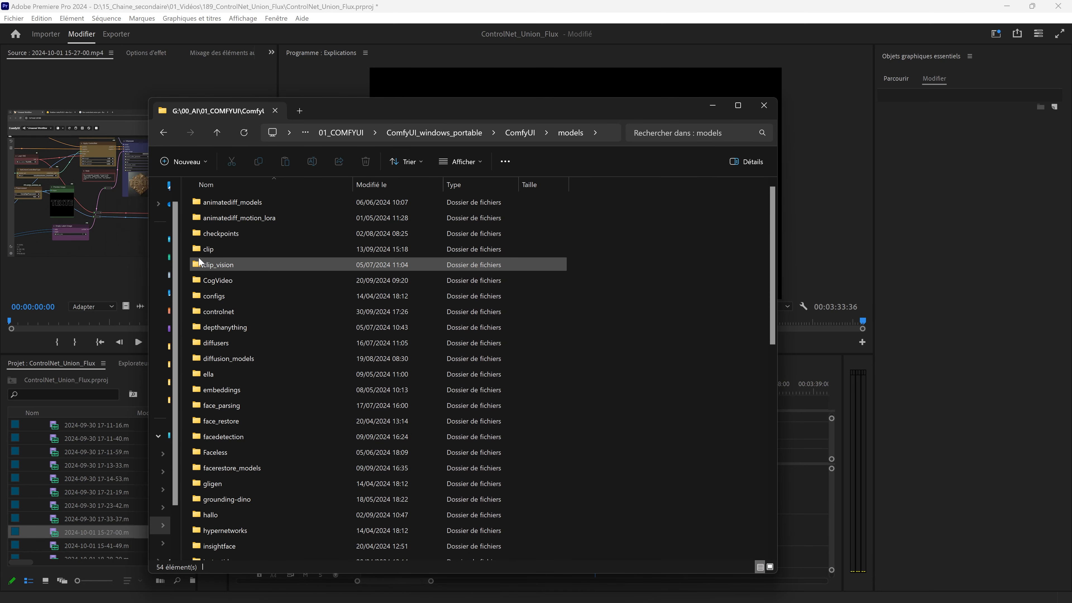
pyautogui.doubleClick(198, 312)
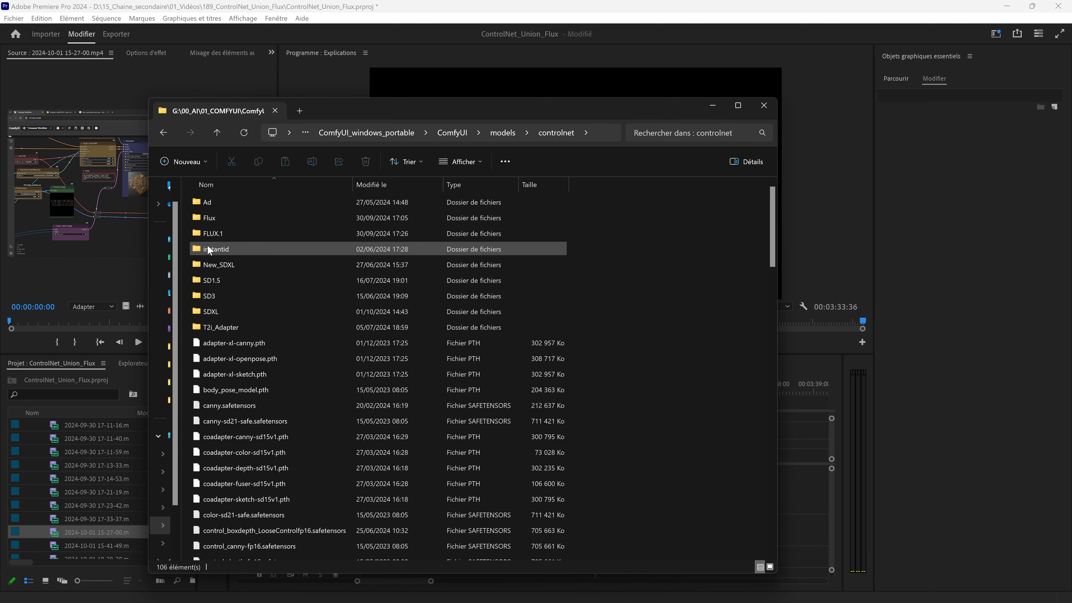
pyautogui.doubleClick(197, 217)
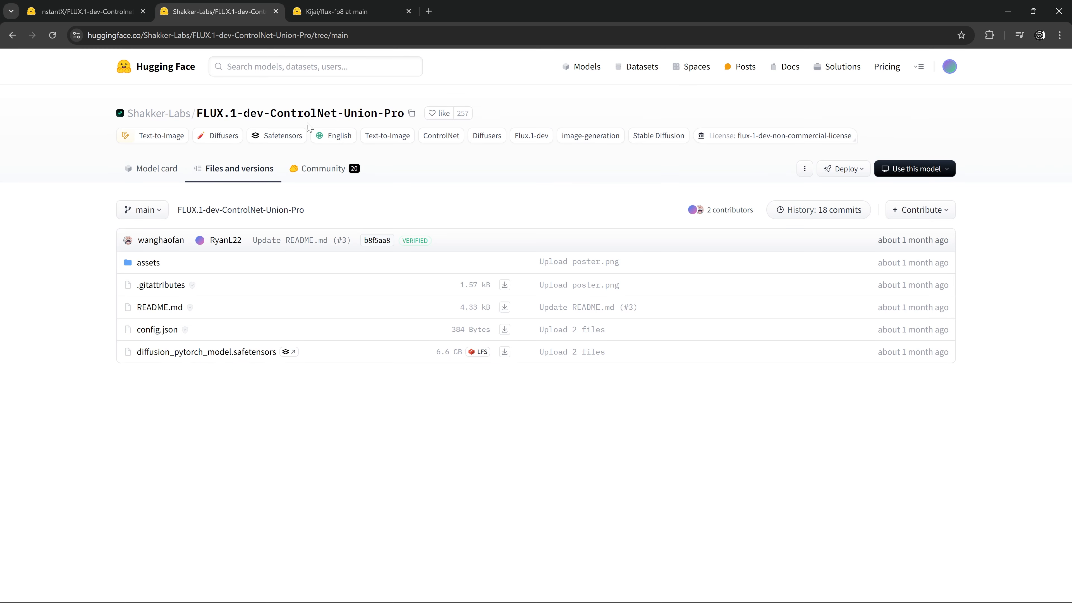
pyautogui.click(84, 12)
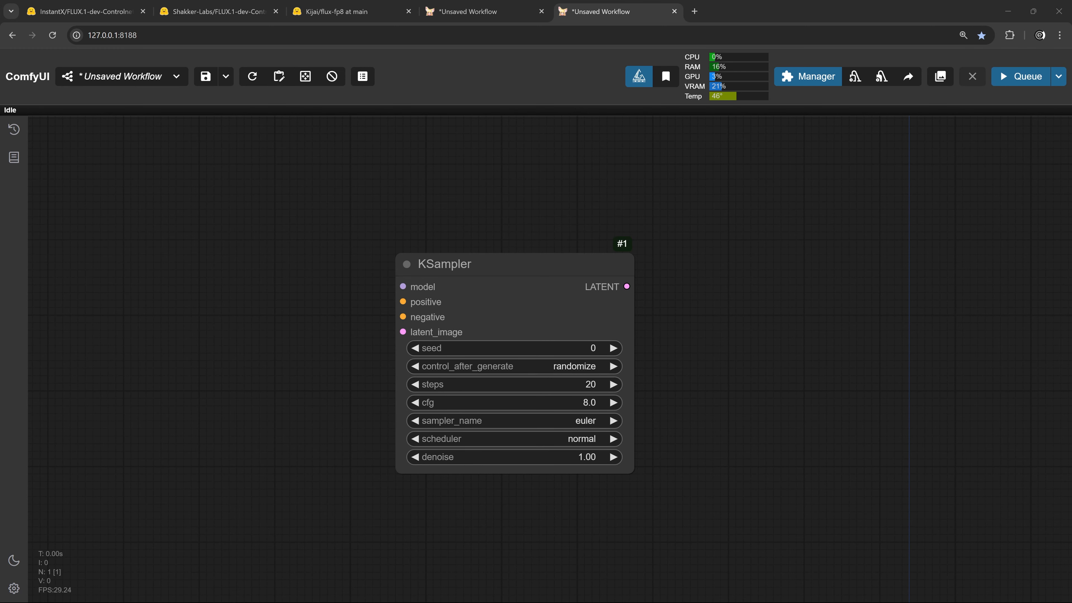
# Set the KSampler's cfg to 1, its seed to 48 and control_after_generate to fixed.
pyautogui.click(604, 401)
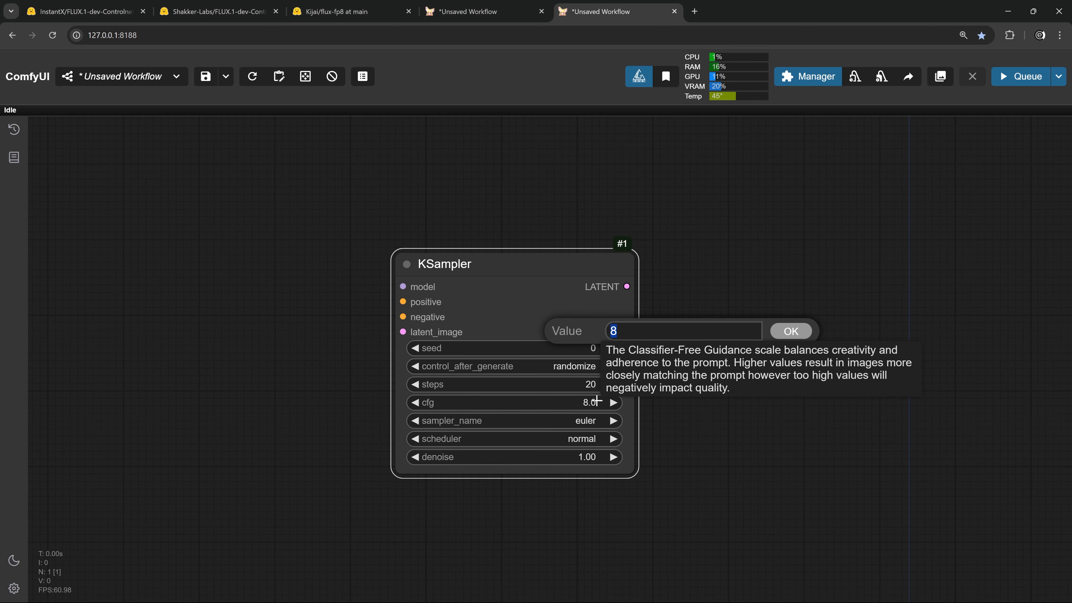
pyautogui.write('1')
pyautogui.press('Return')
pyautogui.click(594, 347)
pyautogui.write('4')
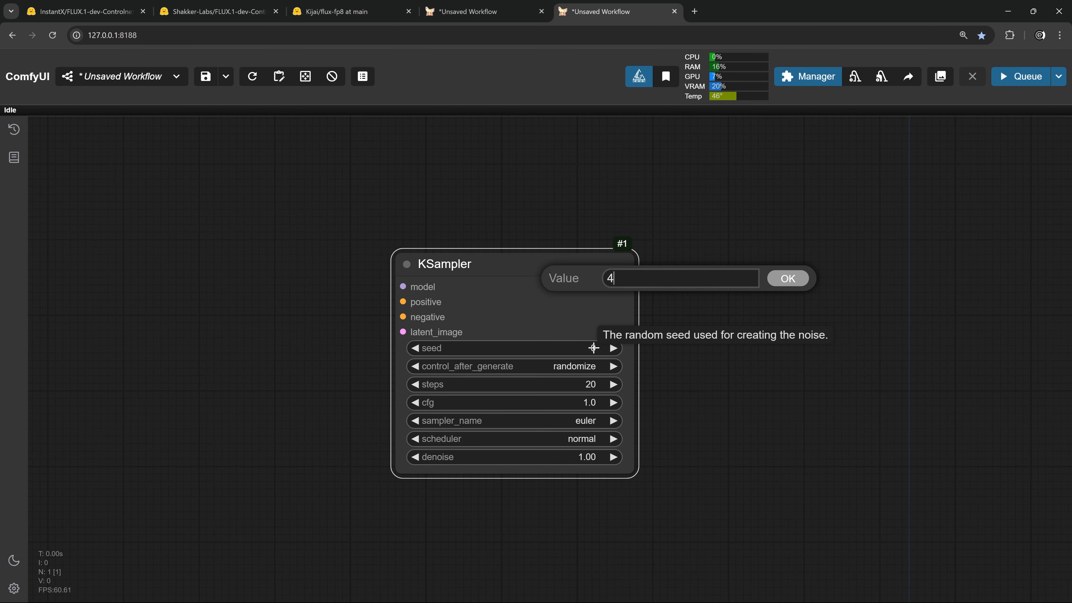
pyautogui.write('8')
pyautogui.press('Return')
pyautogui.click(586, 365)
pyautogui.click(589, 363)
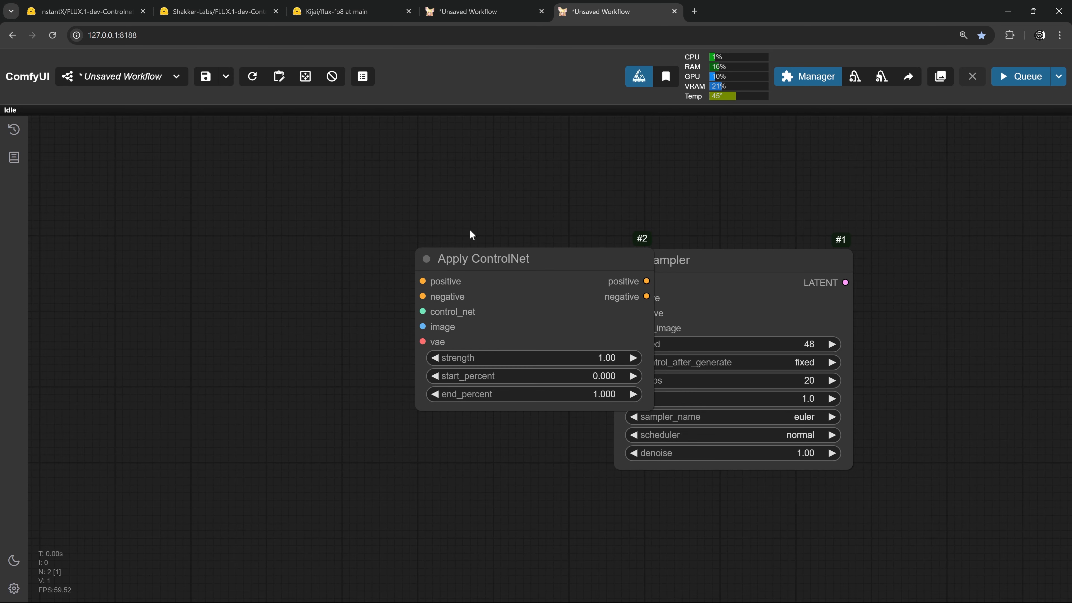
# Place the Apply ControlNet node before the KSampler and connect its positive and negative outputs to the matching KSampler inputs.
pyautogui.moveTo(486, 258); pyautogui.dragTo(403, 253)
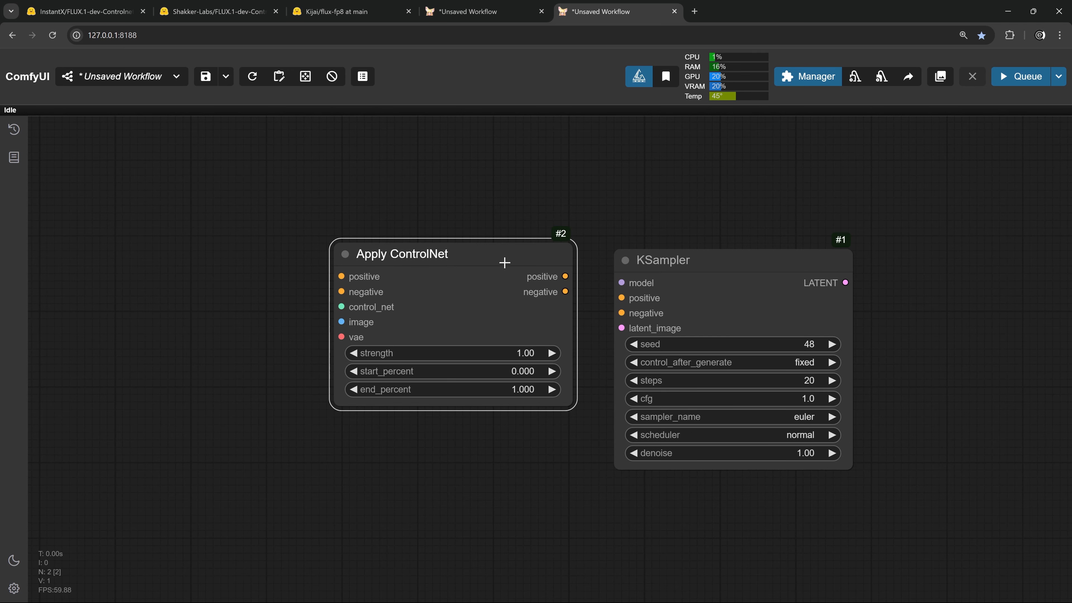
pyautogui.click(804, 80)
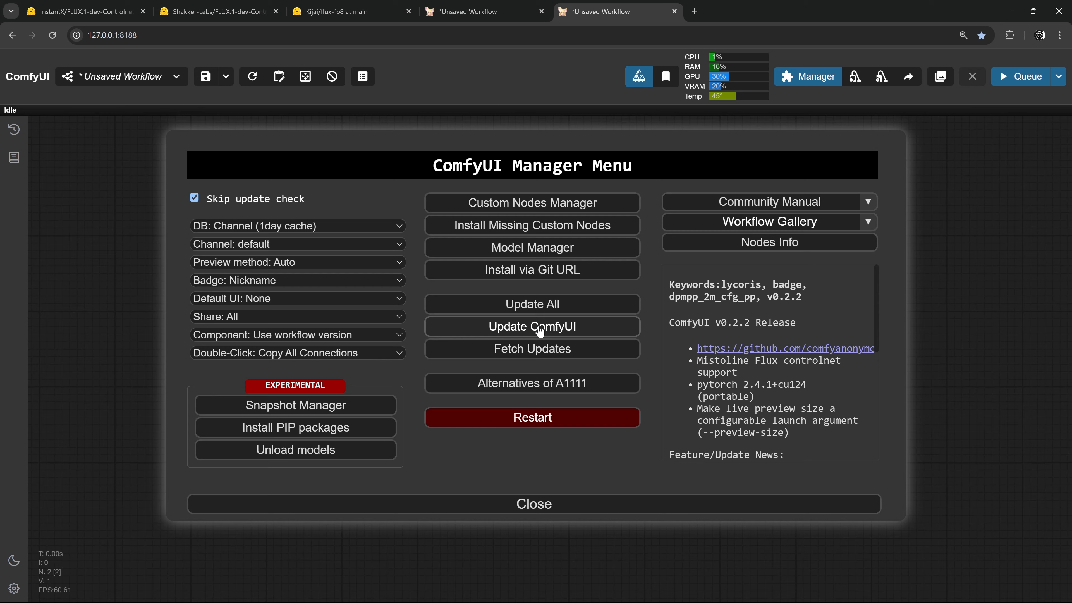
pyautogui.click(515, 506)
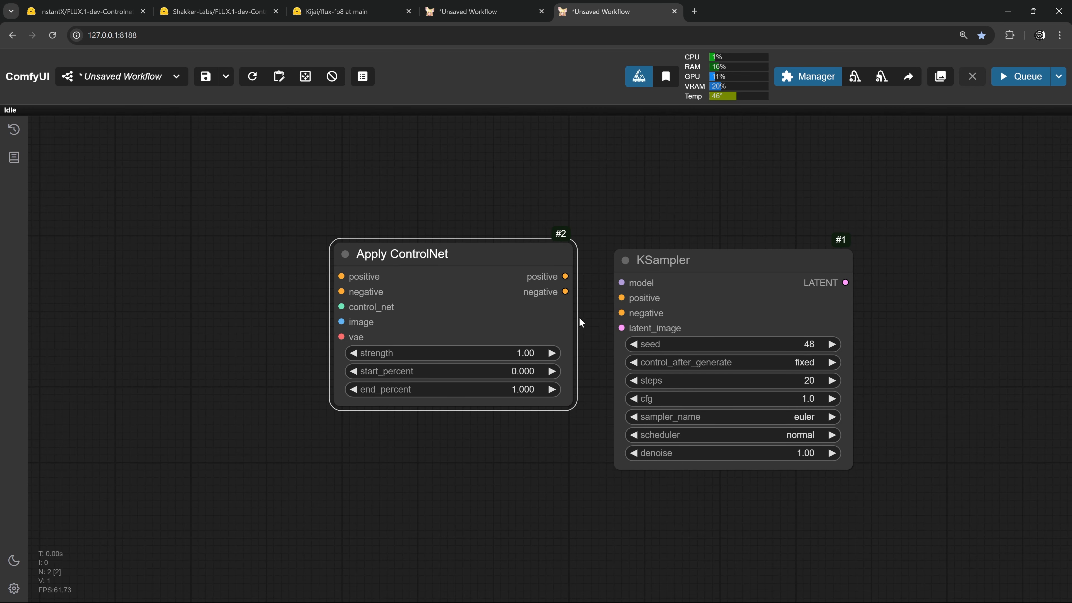
pyautogui.moveTo(564, 277); pyautogui.dragTo(621, 313)
# Add an AIO Aux Preprocessor node before Apply ControlNet, using CannyEdgePreprocessor at resolution 1024.
pyautogui.moveTo(206, 366); pyautogui.dragTo(420, 362)
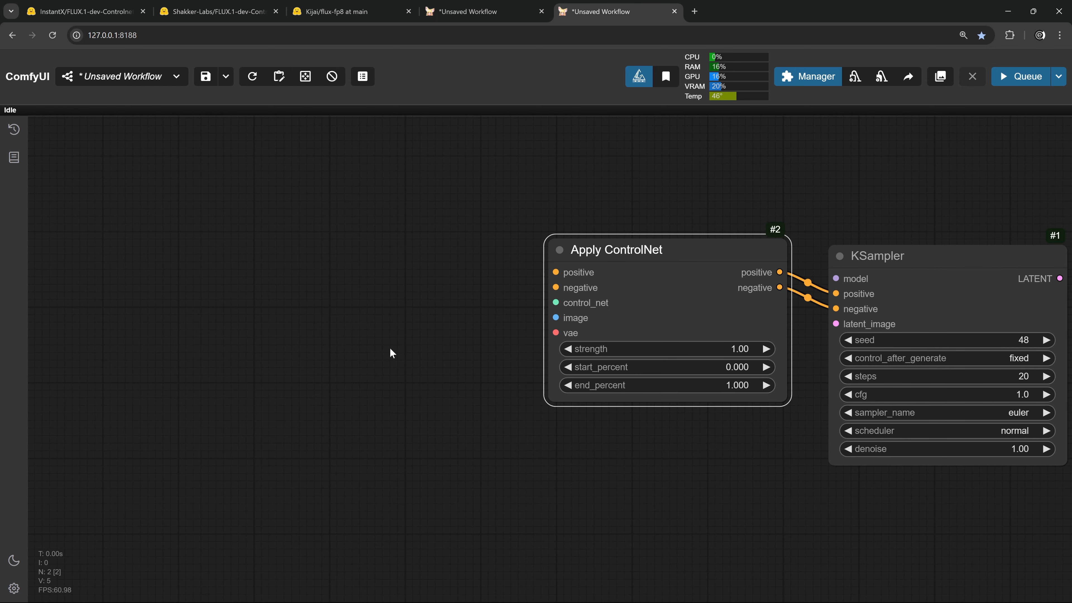
pyautogui.doubleClick(372, 344)
pyautogui.write('aux')
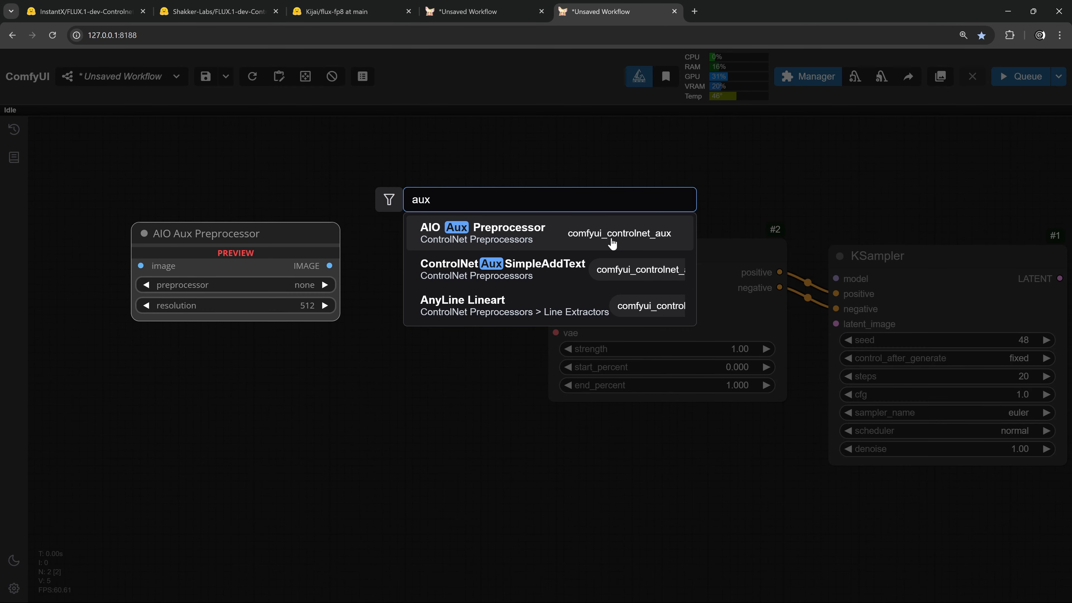
pyautogui.click(640, 244)
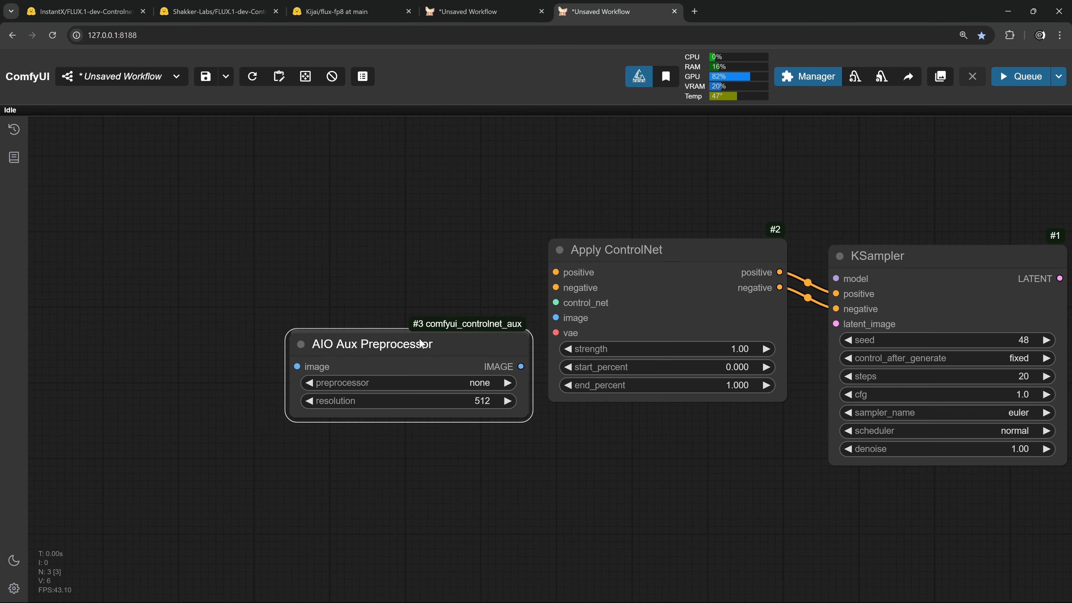
pyautogui.moveTo(435, 340); pyautogui.dragTo(405, 359)
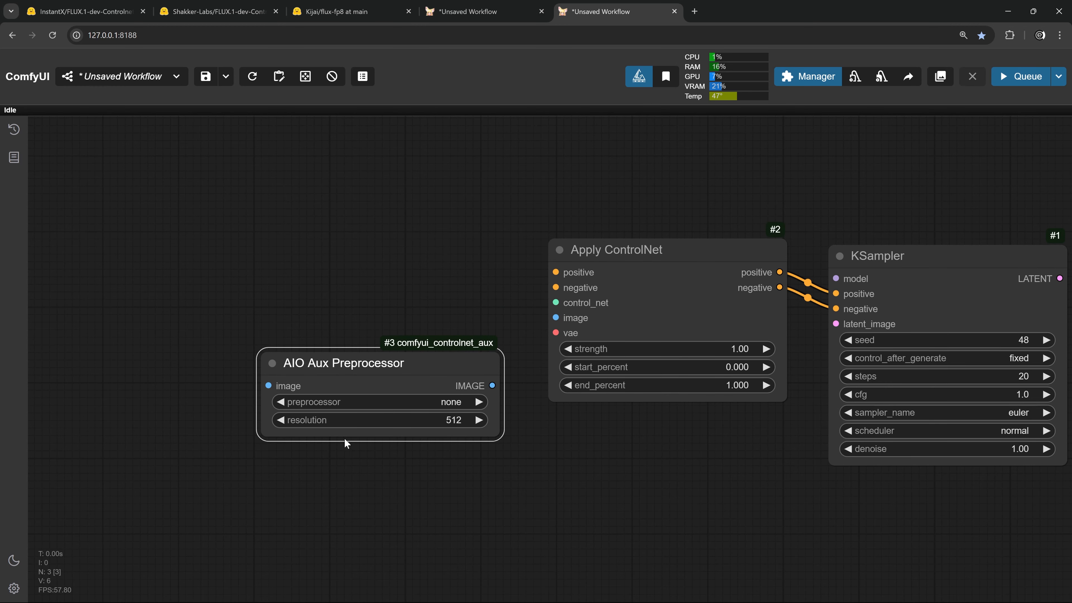
pyautogui.scroll(-1, 450, 411)
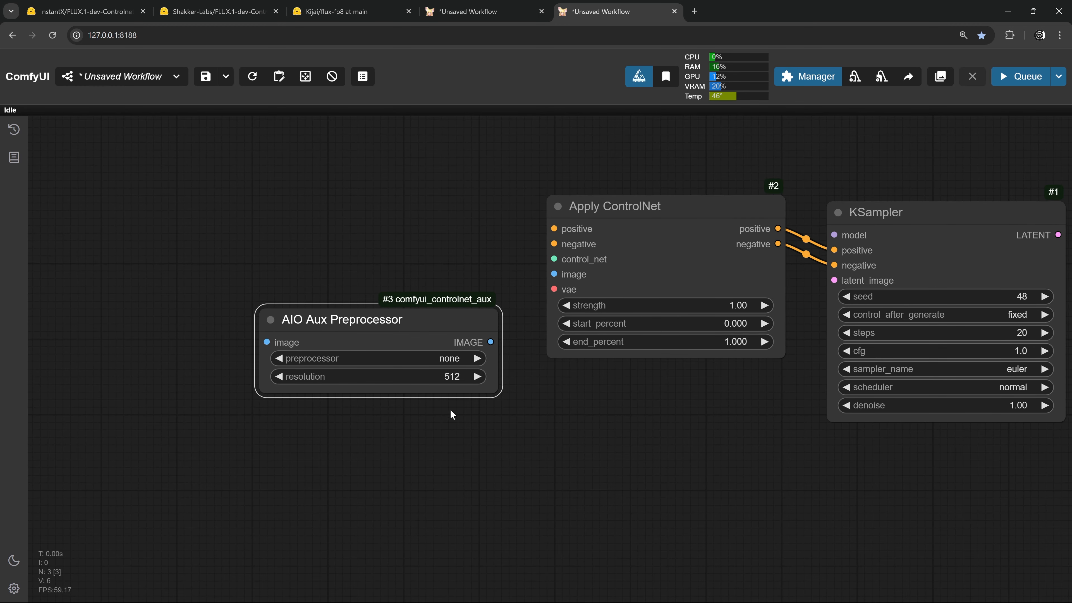
pyautogui.click(444, 359)
pyautogui.click(480, 139)
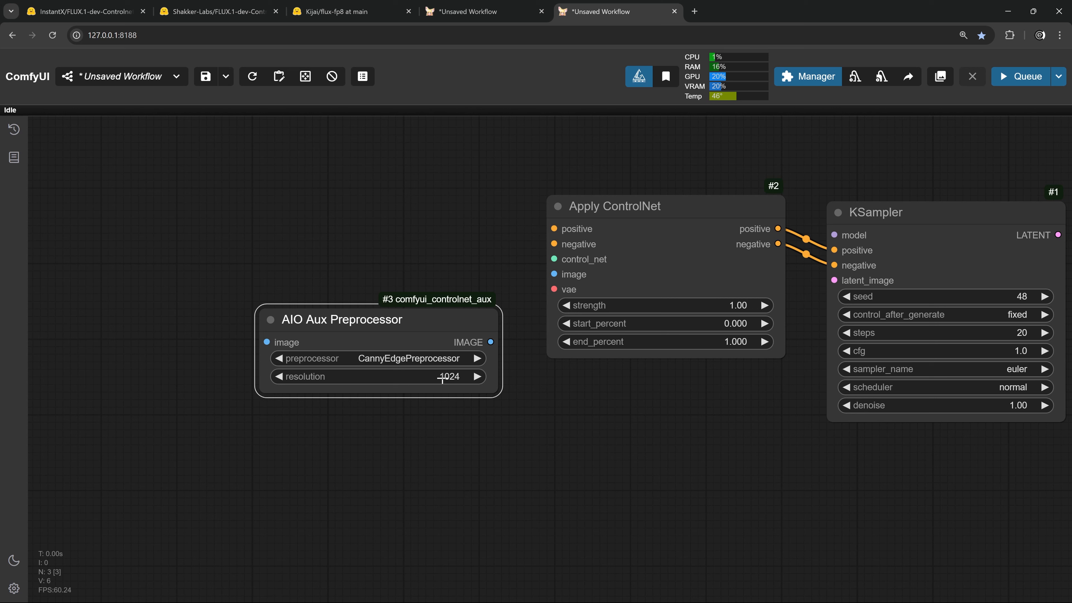
# Connect the preprocessor's image output to Apply ControlNet and feed its vae input from a new Load VAE node set to Flux\ae.sft.
pyautogui.moveTo(476, 323); pyautogui.dragTo(445, 262)
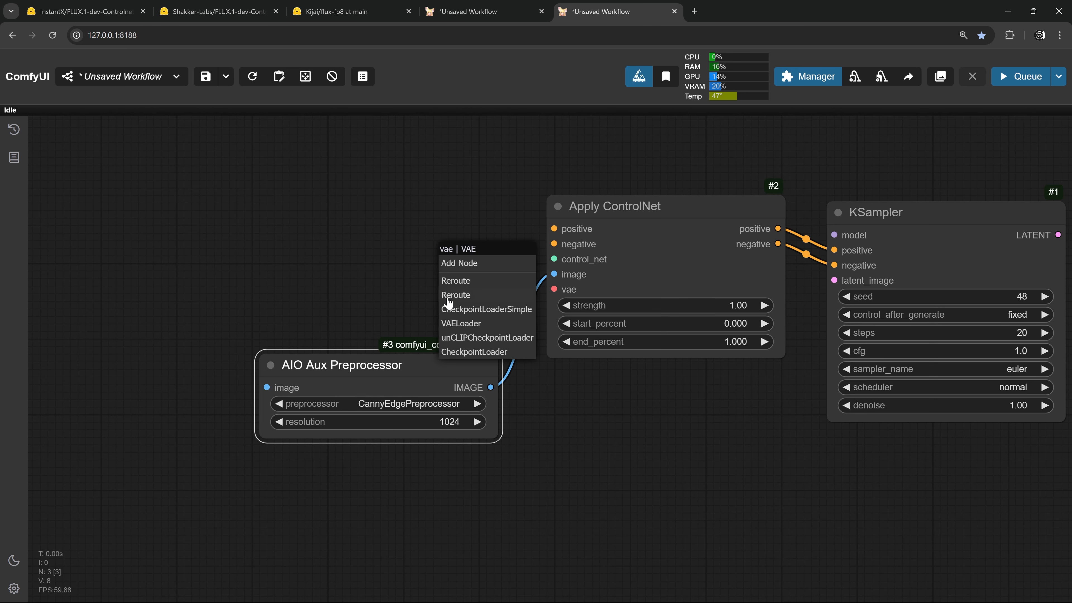
pyautogui.click(447, 324)
pyautogui.click(552, 290)
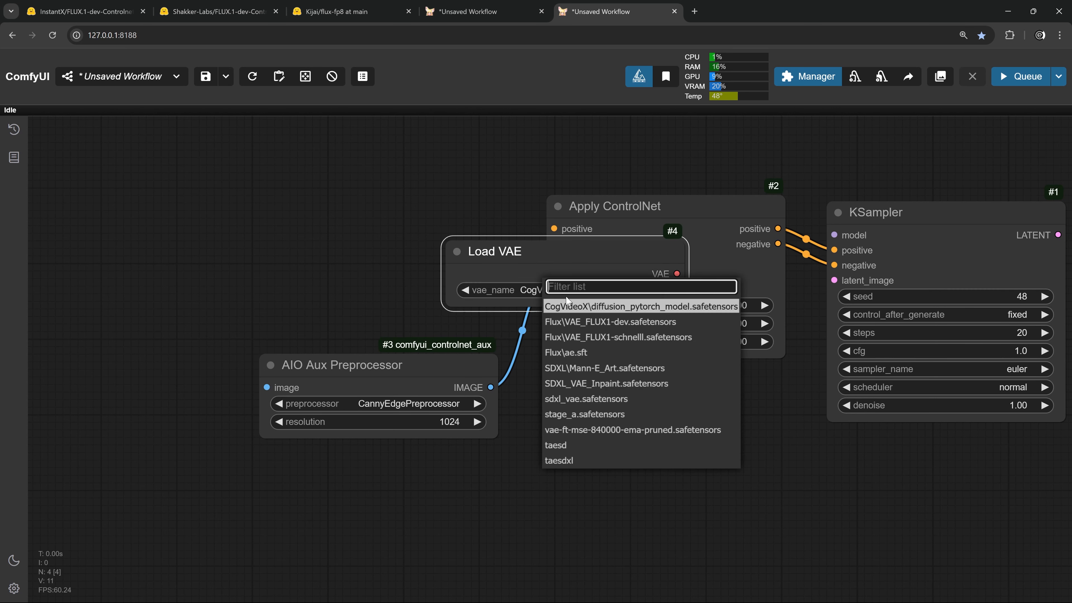
pyautogui.click(565, 355)
pyautogui.moveTo(553, 244); pyautogui.dragTo(364, 257)
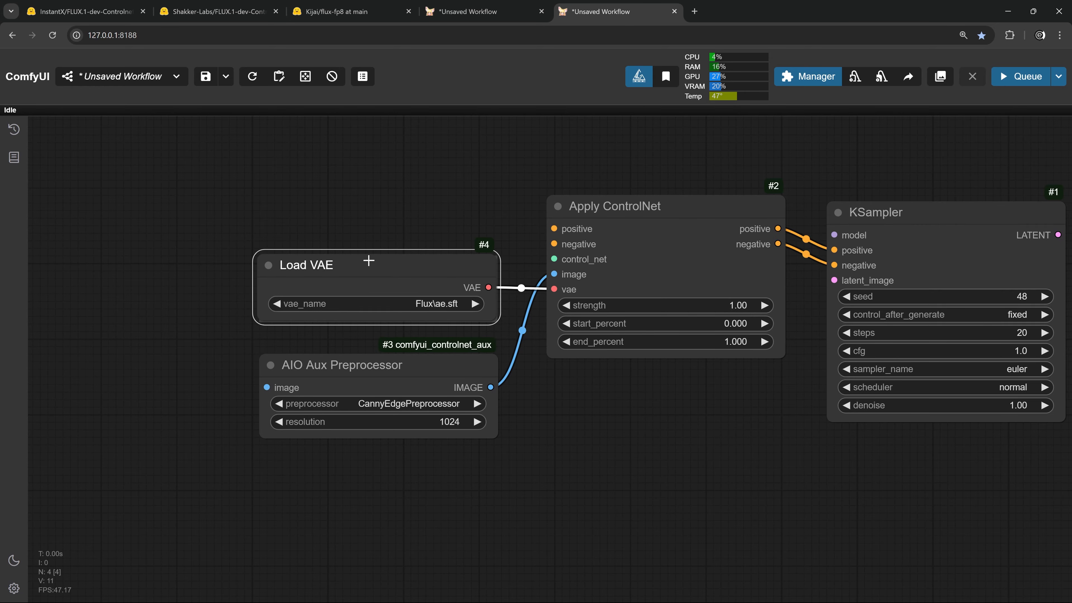
# Add a VAE Decode node after the KSampler and link Load VAE to its vae input through a reroute.
pyautogui.scroll(-2, 540, 388)
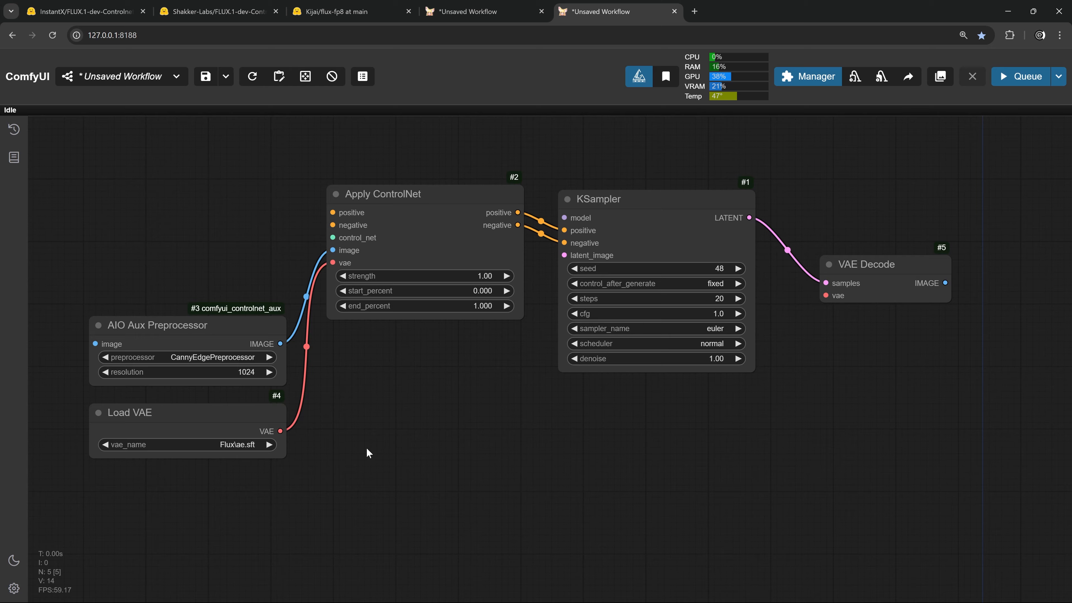
pyautogui.click(773, 456)
pyautogui.moveTo(280, 431); pyautogui.dragTo(826, 295)
# Add a Preview Image node after VAE Decode and connect the decoded image to it.
pyautogui.moveTo(1005, 321); pyautogui.dragTo(576, 369)
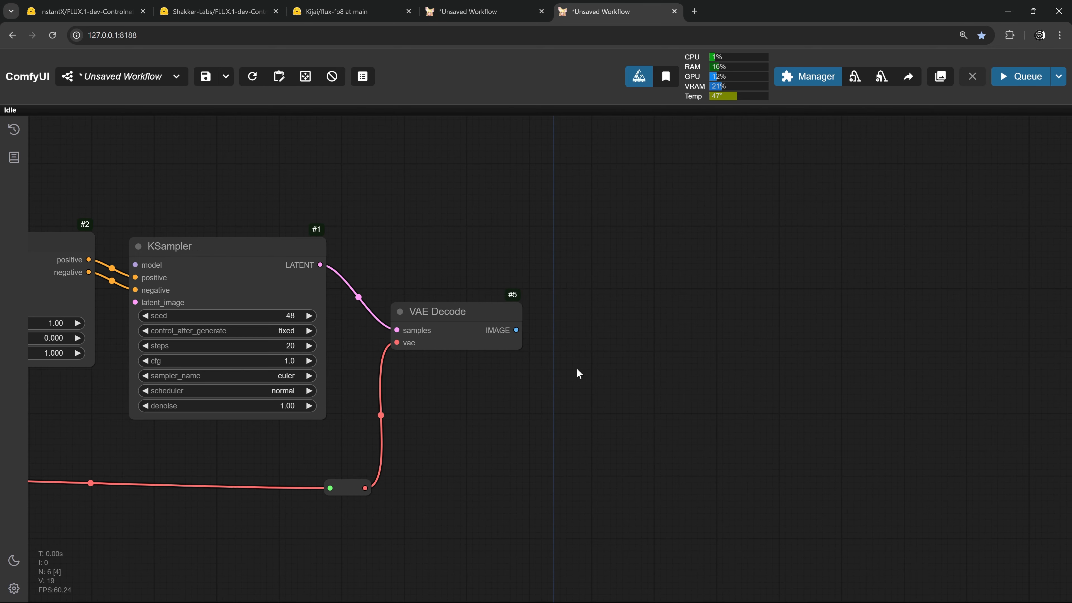
pyautogui.doubleClick(588, 337)
pyautogui.write('p')
pyautogui.press('Return')
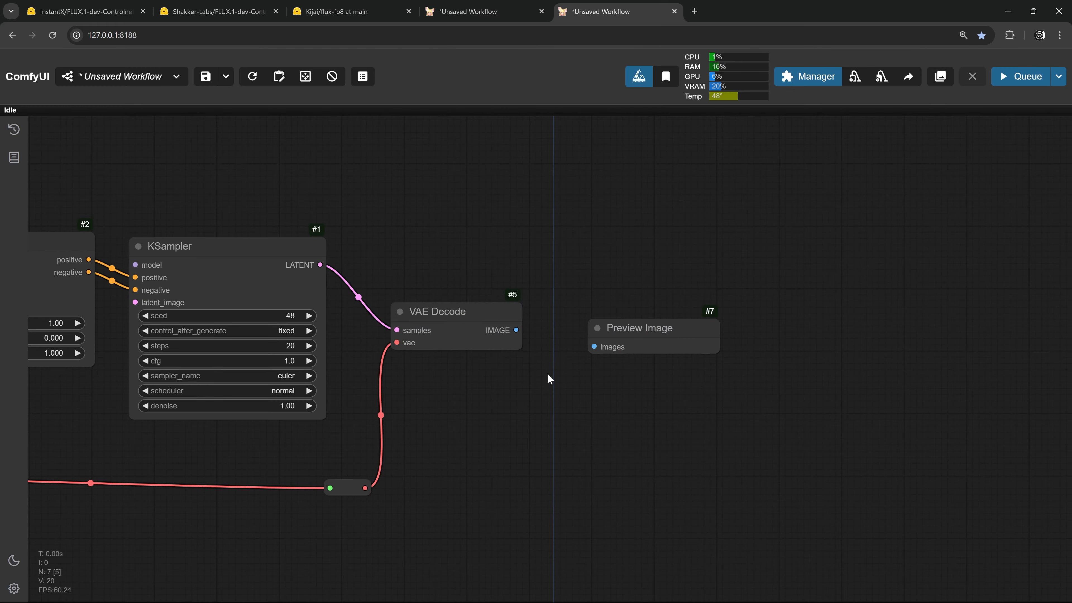
pyautogui.moveTo(515, 329); pyautogui.dragTo(594, 346)
# Add a Load ControlNet Model node feeding Apply ControlNet, set it to FLUX.1\flux_shakker_labs_union_pro-fp8_e4m3fn.safetensors, and widen it to fit the name.
pyautogui.moveTo(63, 291); pyautogui.dragTo(557, 312)
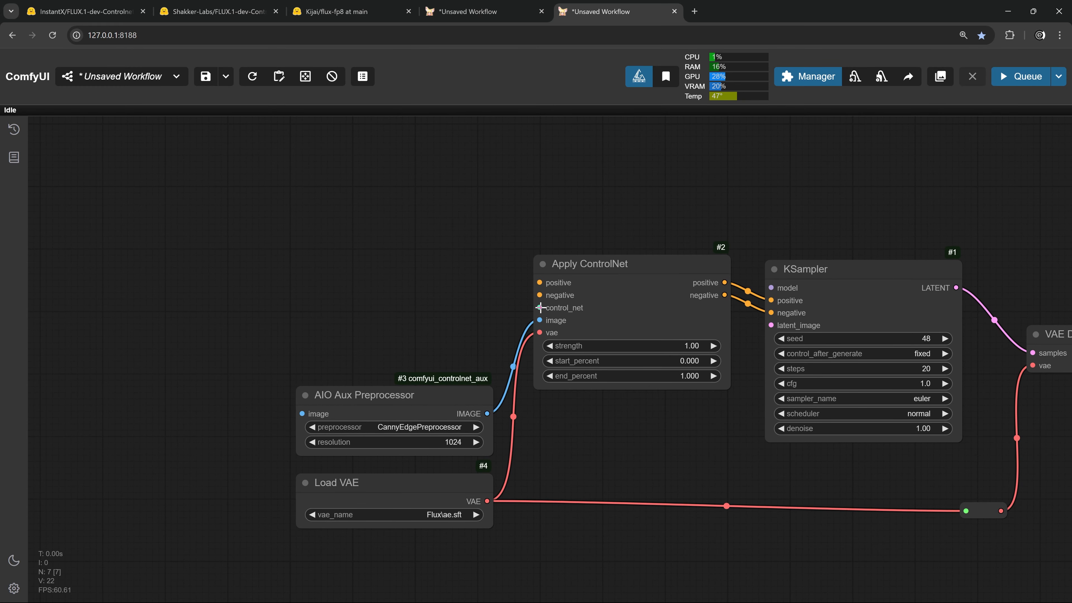
pyautogui.moveTo(540, 308); pyautogui.dragTo(289, 259)
pyautogui.click(422, 314)
pyautogui.click(397, 290)
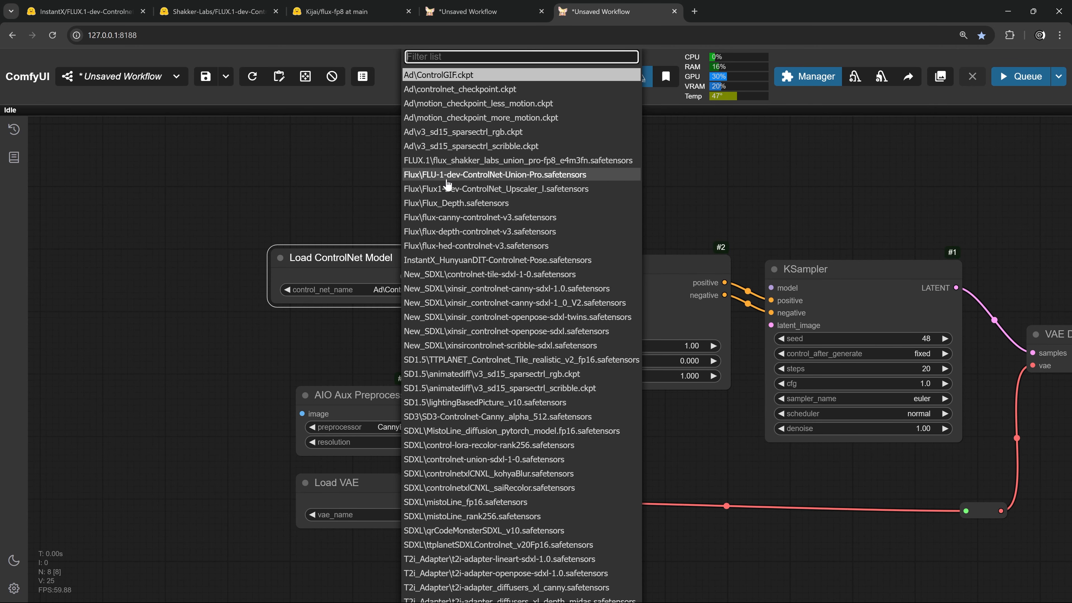
pyautogui.click(484, 160)
pyautogui.moveTo(430, 254); pyautogui.dragTo(330, 252)
pyautogui.moveTo(507, 301); pyautogui.dragTo(514, 301)
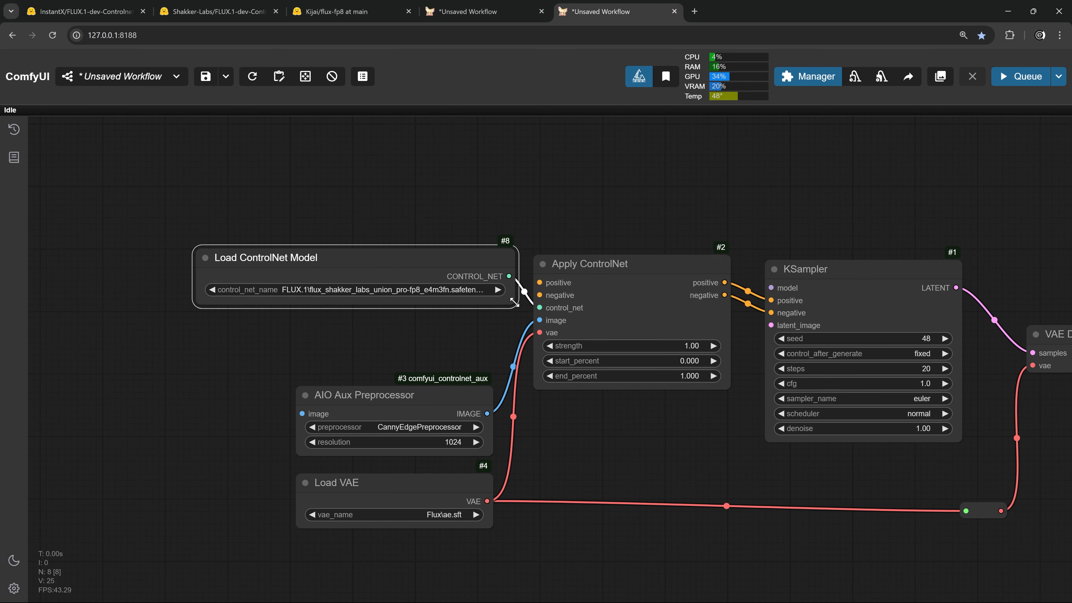
pyautogui.moveTo(477, 254); pyautogui.dragTo(429, 271)
# Add a Load Image node connected to the AIO Aux Preprocessor's image input and place it before that node.
pyautogui.moveTo(352, 381); pyautogui.dragTo(575, 332)
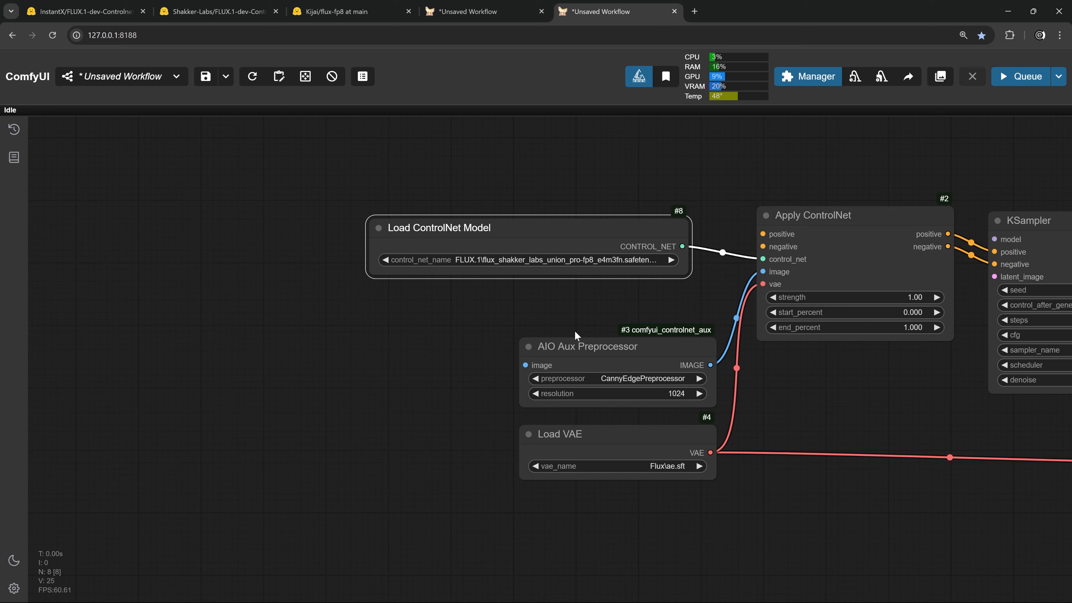
pyautogui.moveTo(525, 365); pyautogui.dragTo(436, 356)
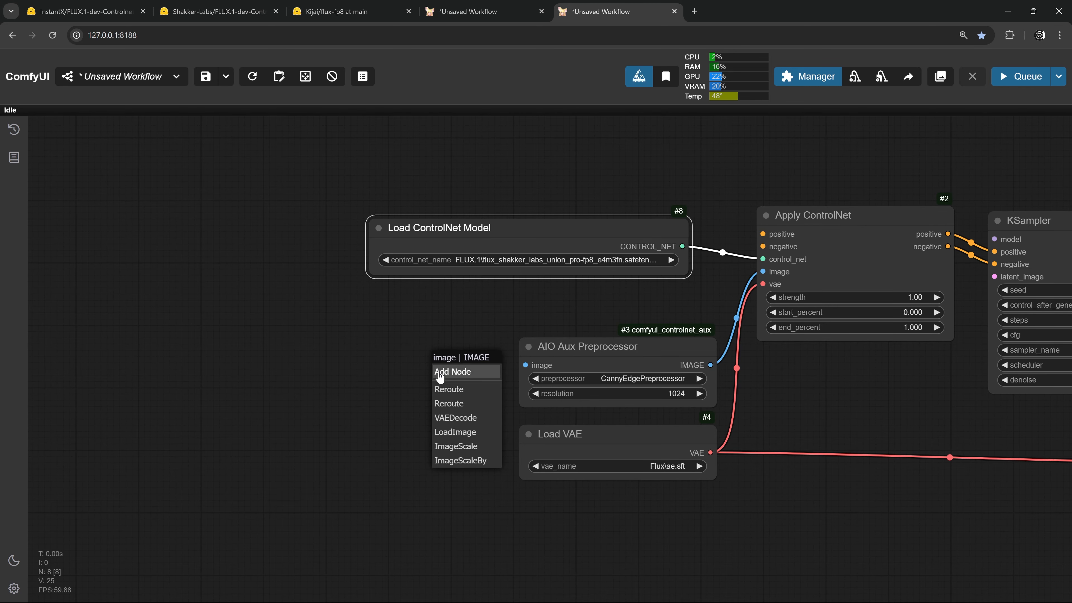
pyautogui.click(450, 435)
pyautogui.moveTo(516, 366); pyautogui.dragTo(373, 356)
pyautogui.moveTo(372, 357); pyautogui.dragTo(324, 349)
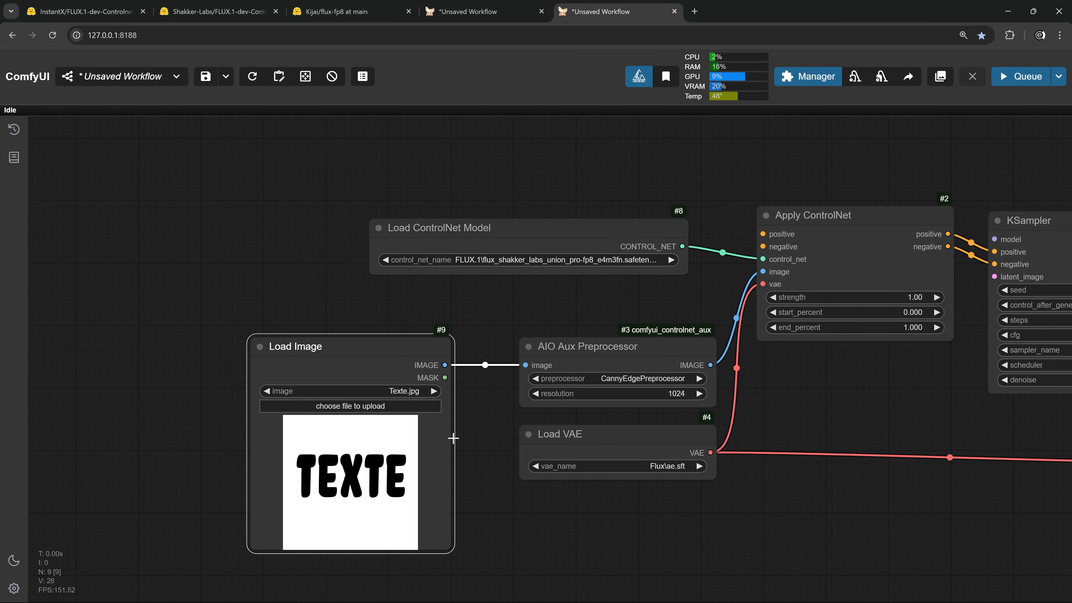
# Add a FluxGuidance node above Load ControlNet Model and connect its conditioning output to Apply ControlNet's positive input.
pyautogui.moveTo(454, 441); pyautogui.dragTo(447, 406)
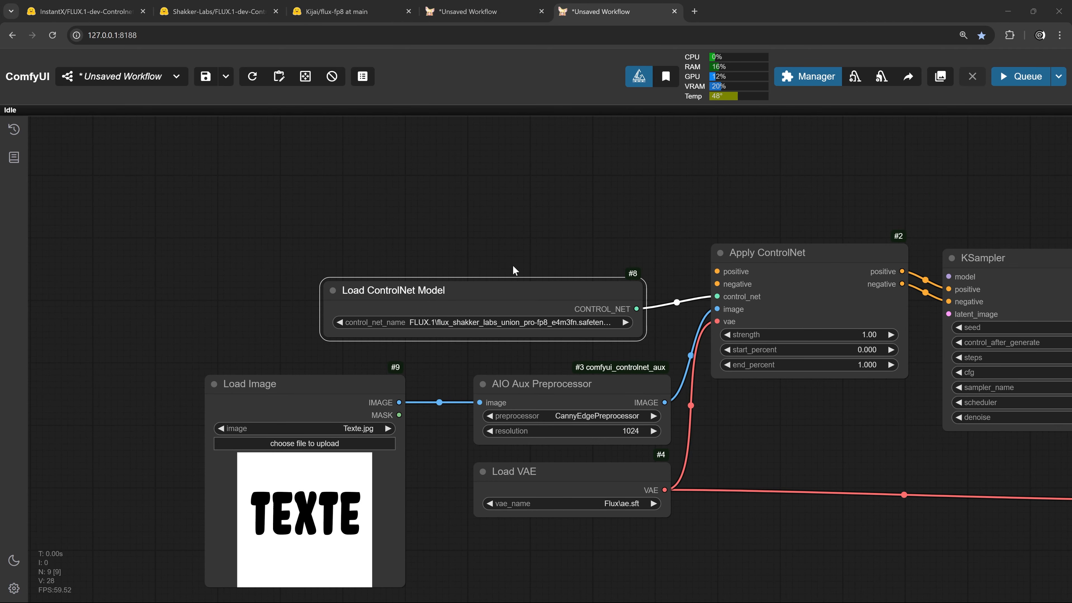
pyautogui.doubleClick(446, 236)
pyautogui.moveTo(465, 217); pyautogui.dragTo(718, 271)
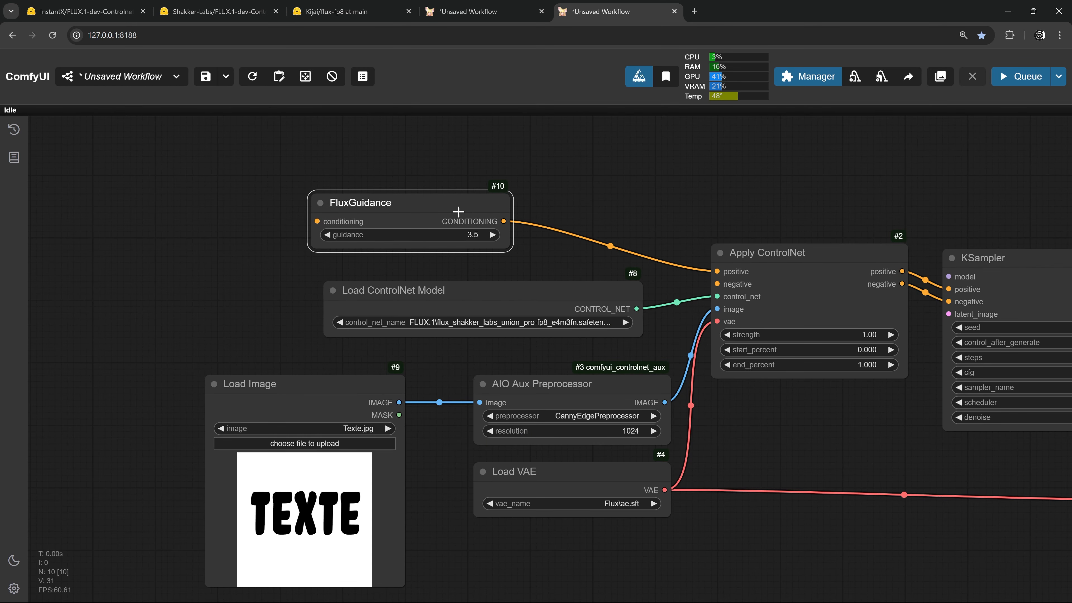
# Add a CLIP Text Encode (Prompt) node before FluxGuidance and colour it green.
pyautogui.moveTo(104, 232); pyautogui.dragTo(332, 248)
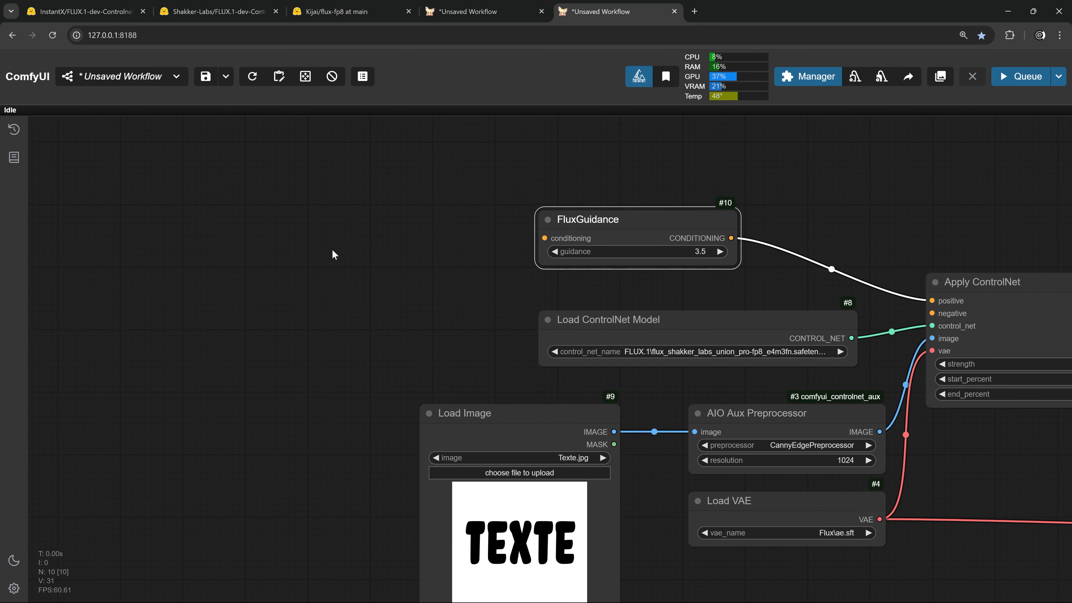
pyautogui.doubleClick(295, 255)
pyautogui.write('clip')
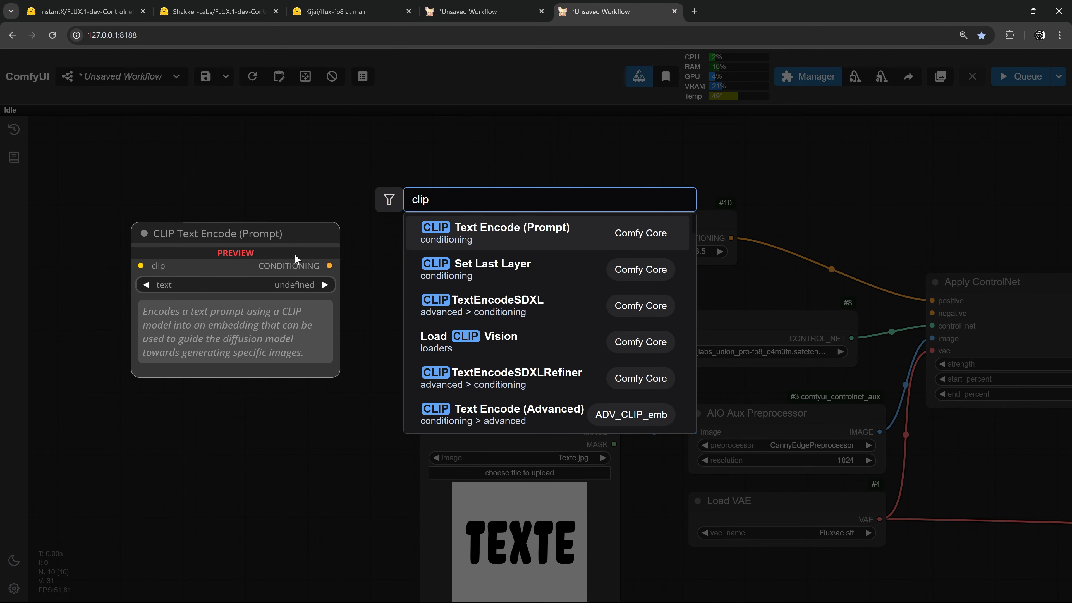
pyautogui.click(483, 244)
pyautogui.rightClick(336, 190)
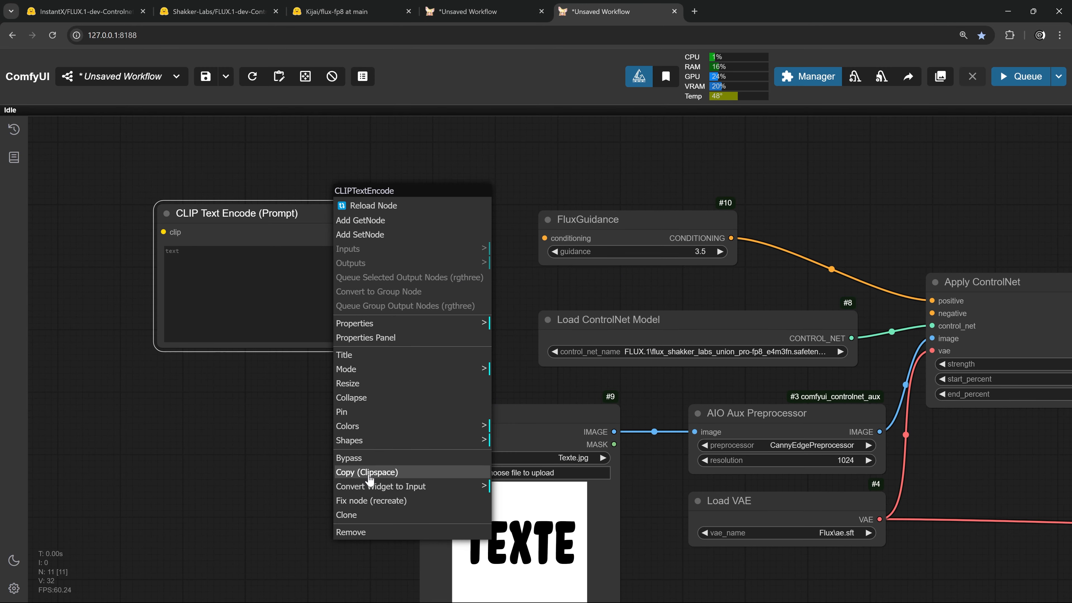
pyautogui.click(362, 426)
pyautogui.click(512, 469)
# Paste a copy of the prompt node below the green one, coloured red and collapsed.
pyautogui.hotkey('ctrl', 'v')
pyautogui.rightClick(332, 314)
pyautogui.click(358, 484)
pyautogui.click(517, 472)
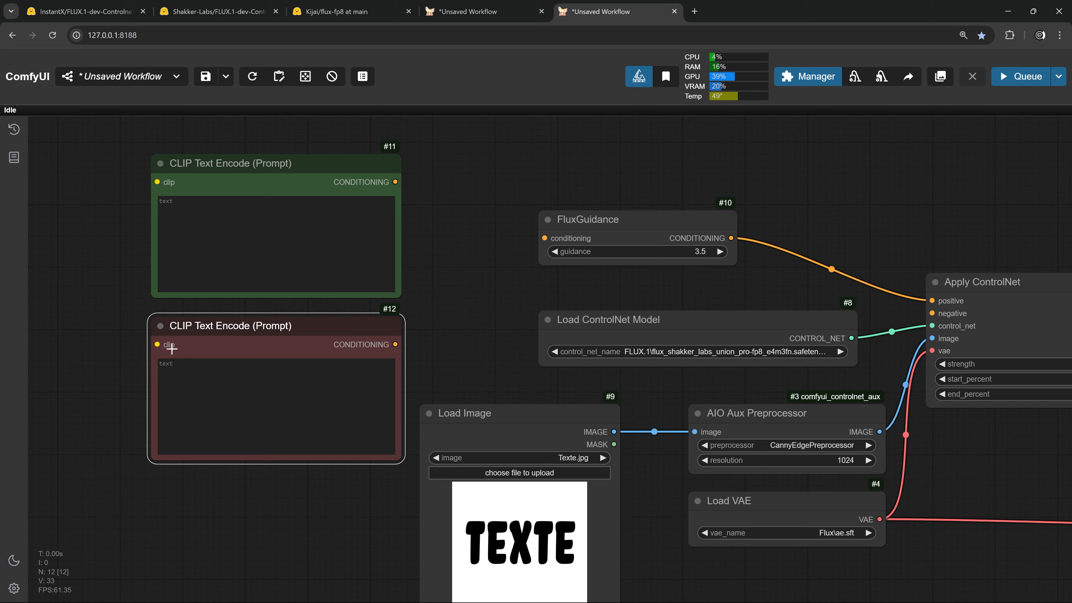
pyautogui.click(160, 326)
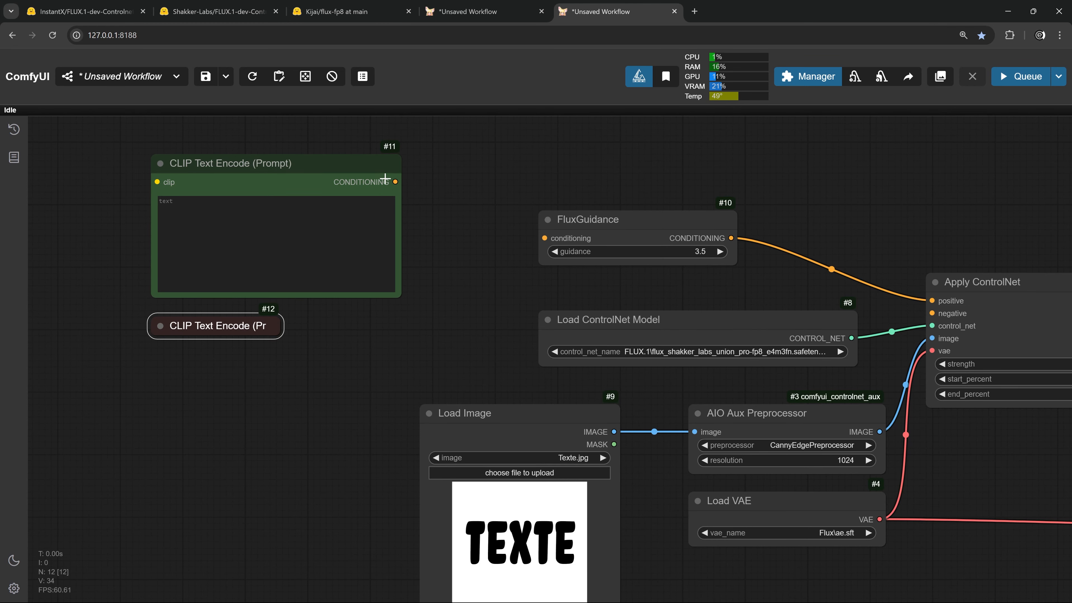
# Connect the green prompt to FluxGuidance and the red prompt to Apply ControlNet's negative input, leaving the red node collapsed.
pyautogui.moveTo(399, 184); pyautogui.dragTo(489, 170)
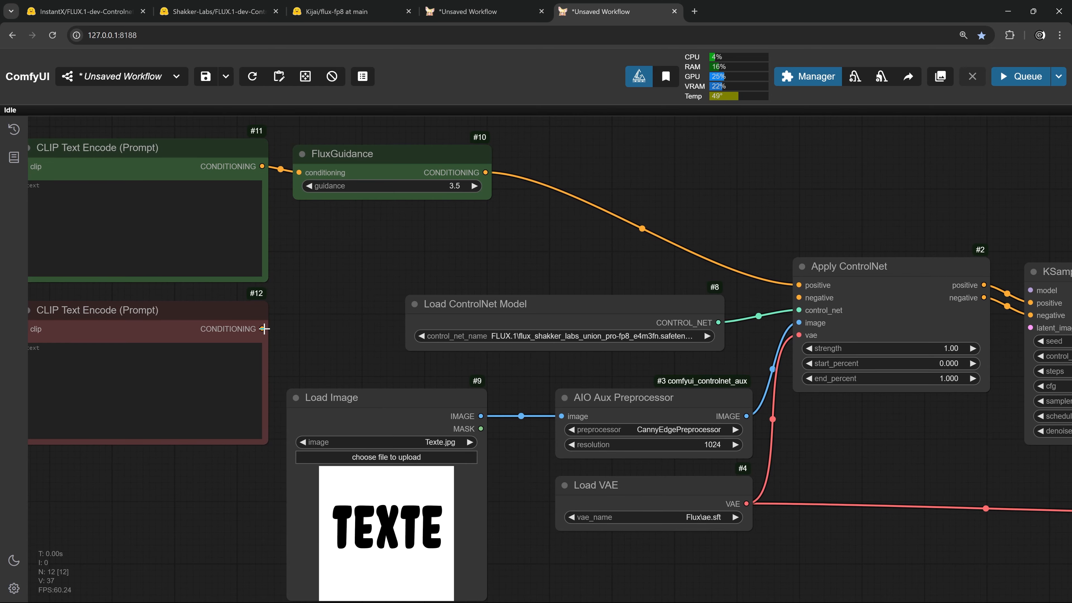
pyautogui.moveTo(262, 329); pyautogui.dragTo(799, 299)
pyautogui.moveTo(421, 292); pyautogui.dragTo(618, 263)
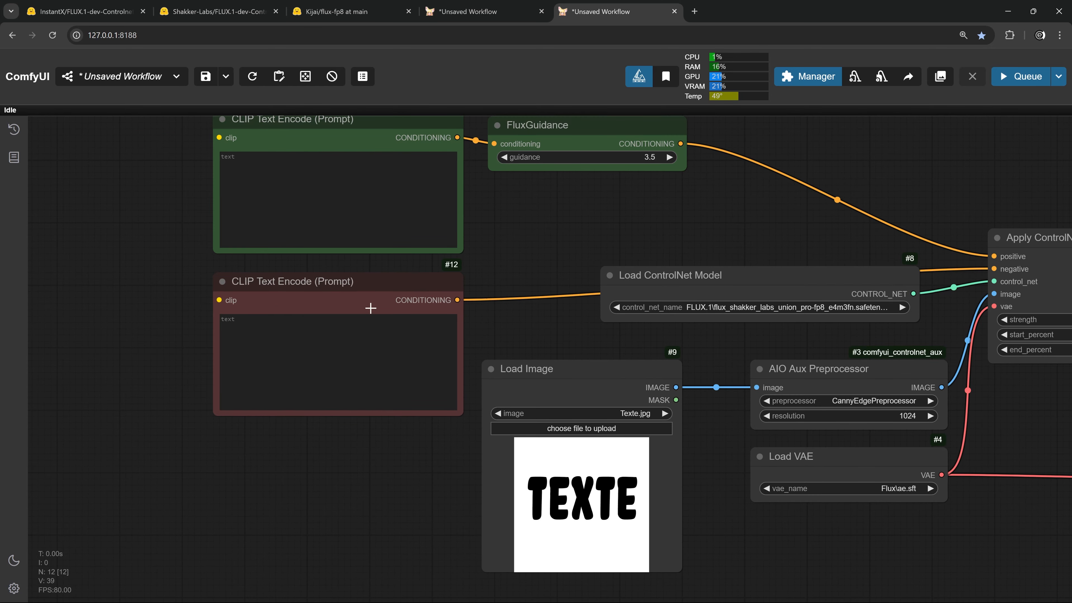
pyautogui.click(370, 307)
pyautogui.hotkey('alt', 'c')
# Colour the Load ControlNet Model, Load Image, AIO Aux Preprocessor and Load VAE nodes cyan and put them in one group.
pyautogui.moveTo(503, 256); pyautogui.dragTo(453, 306)
pyautogui.rightClick(592, 350)
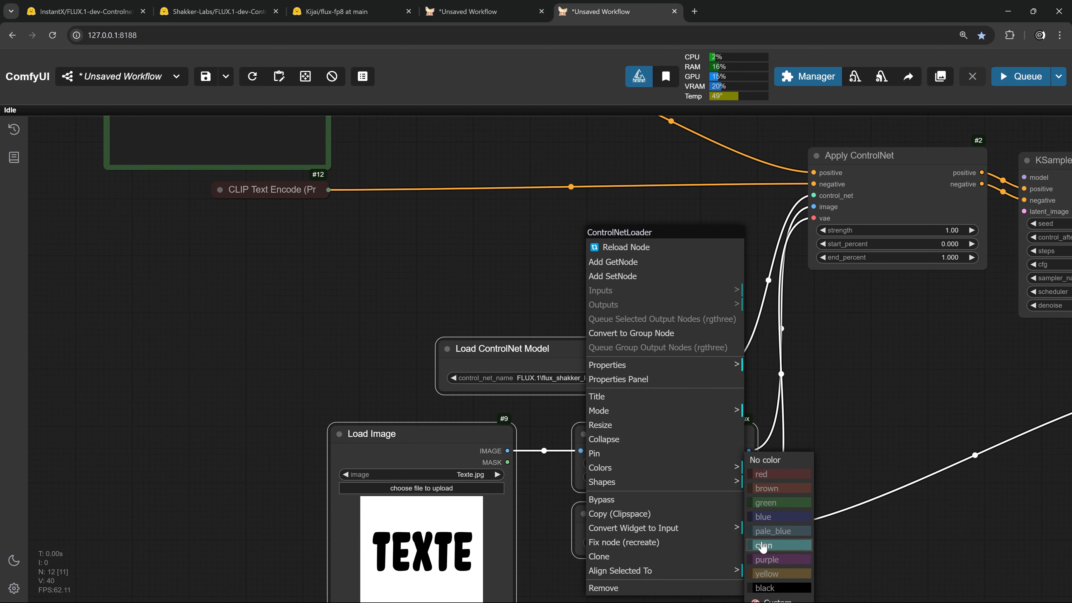
pyautogui.click(761, 545)
pyautogui.moveTo(507, 302); pyautogui.dragTo(482, 206)
pyautogui.rightClick(482, 207)
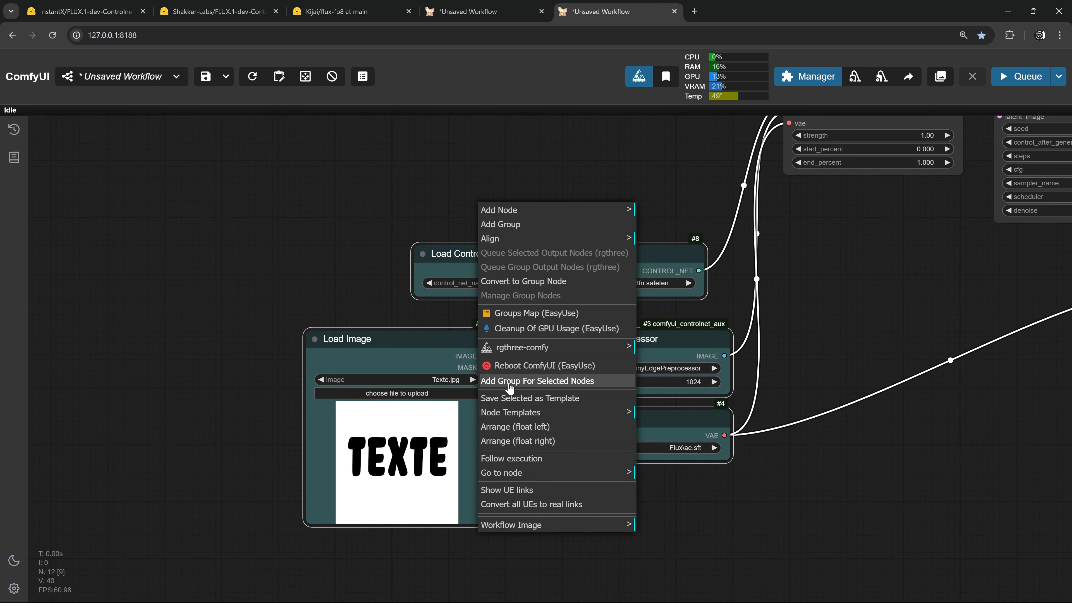
pyautogui.click(518, 381)
# Add a DualCLIPLoader node before the prompt nodes and widen it so the full file names fit.
pyautogui.moveTo(514, 242); pyautogui.dragTo(603, 400)
pyautogui.scroll(-2, 603, 400)
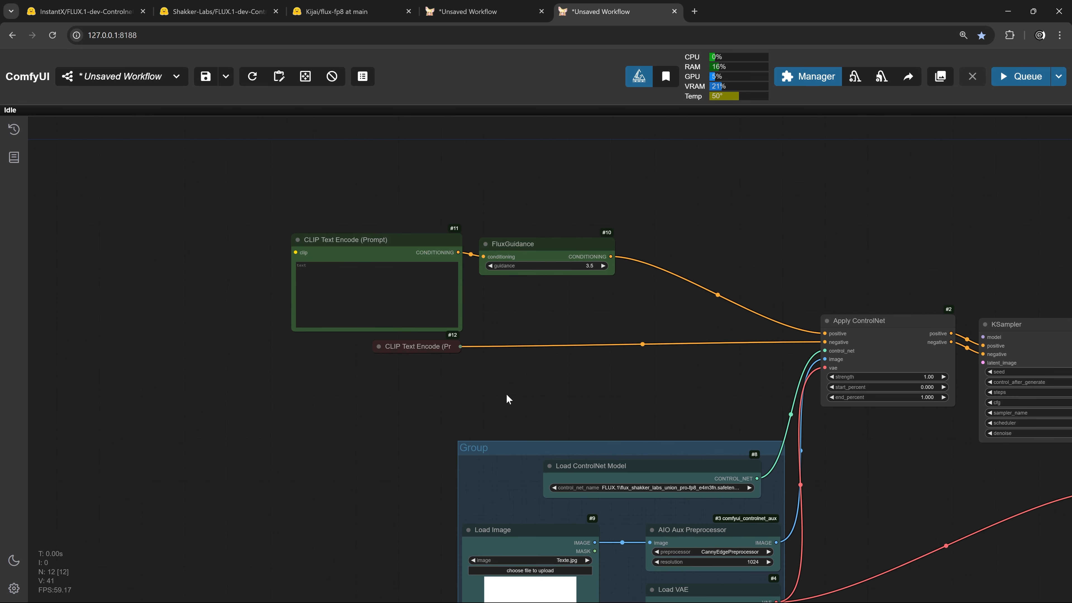
pyautogui.moveTo(349, 305); pyautogui.dragTo(612, 396)
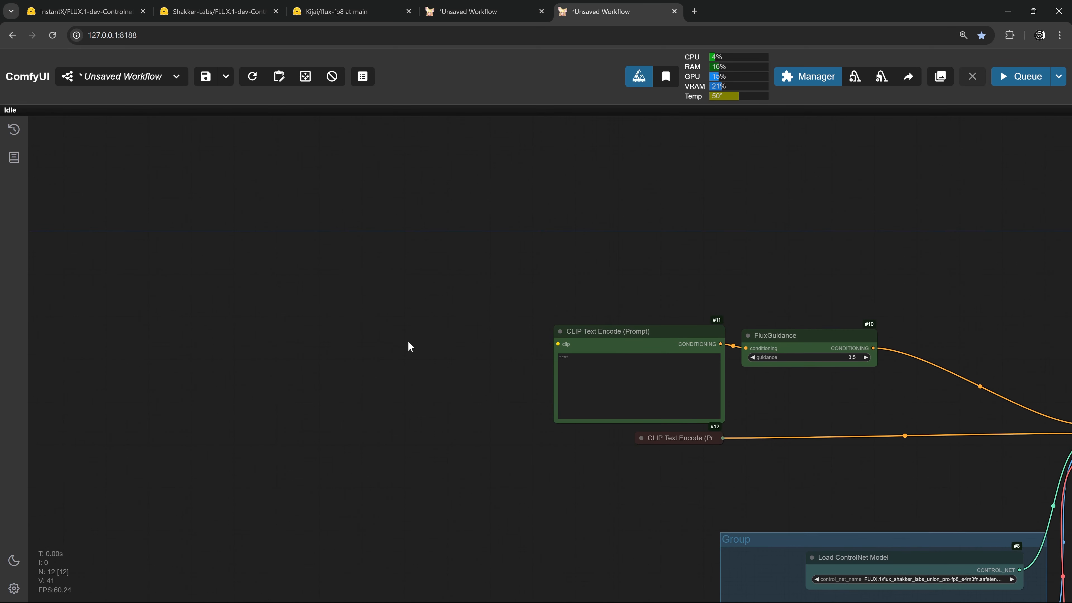
pyautogui.doubleClick(400, 338)
pyautogui.write('du')
pyautogui.click(457, 232)
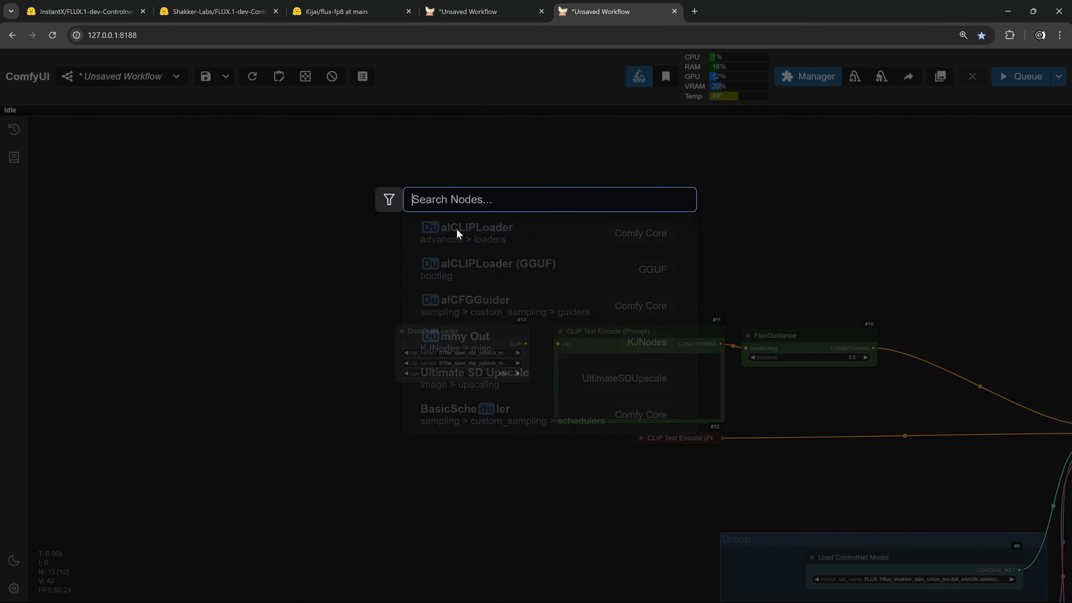
pyautogui.scroll(4, 494, 280)
pyautogui.moveTo(494, 280); pyautogui.dragTo(328, 282)
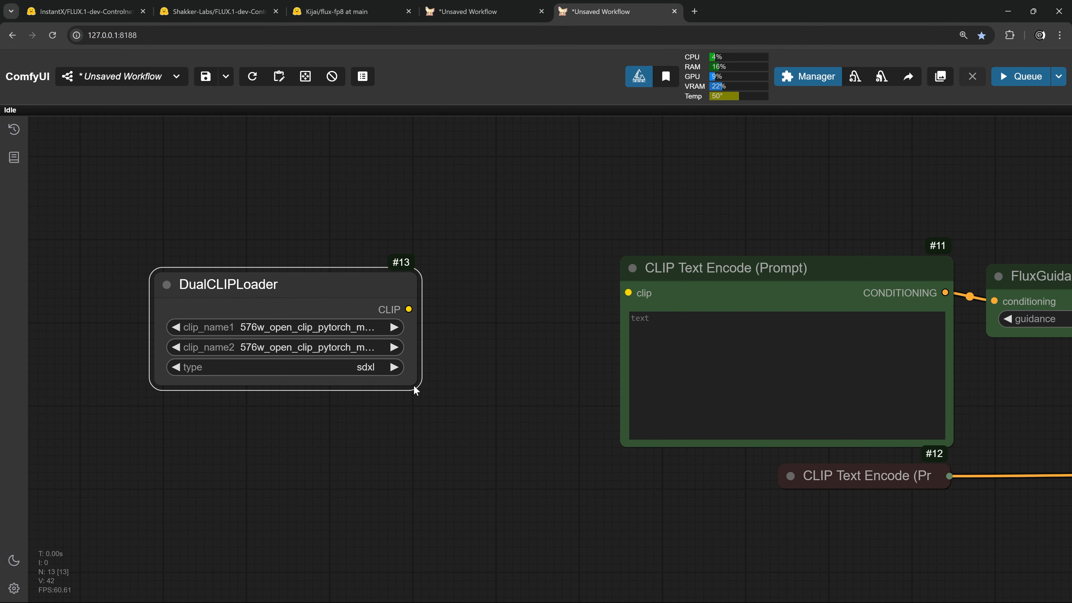
pyautogui.moveTo(413, 384); pyautogui.dragTo(495, 387)
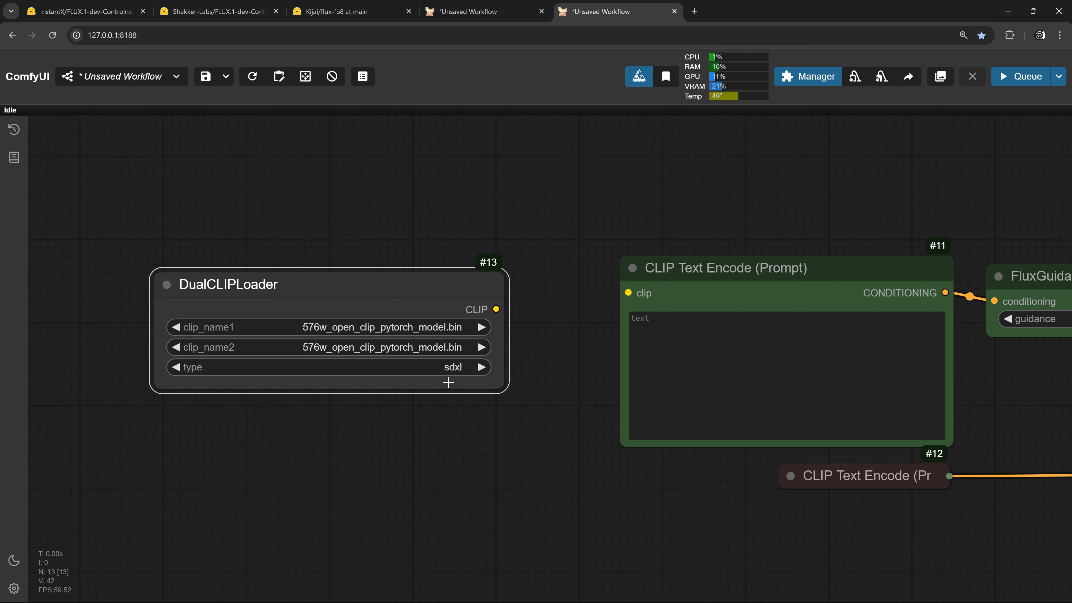
# Set DualCLIPLoader to type flux with SD3\t5xxl_fp8_e4m3fn.safetensors and SD3\clip_l.safetensors, and connect its CLIP output to both prompt nodes.
pyautogui.click(455, 370)
pyautogui.click(452, 402)
pyautogui.click(381, 328)
pyautogui.click(394, 422)
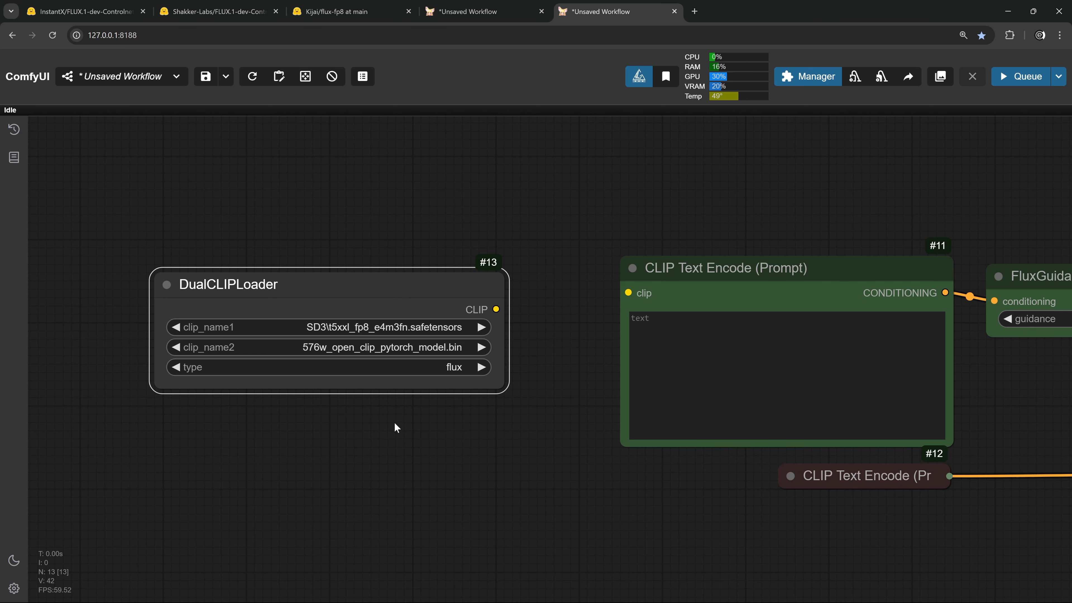
pyautogui.click(371, 346)
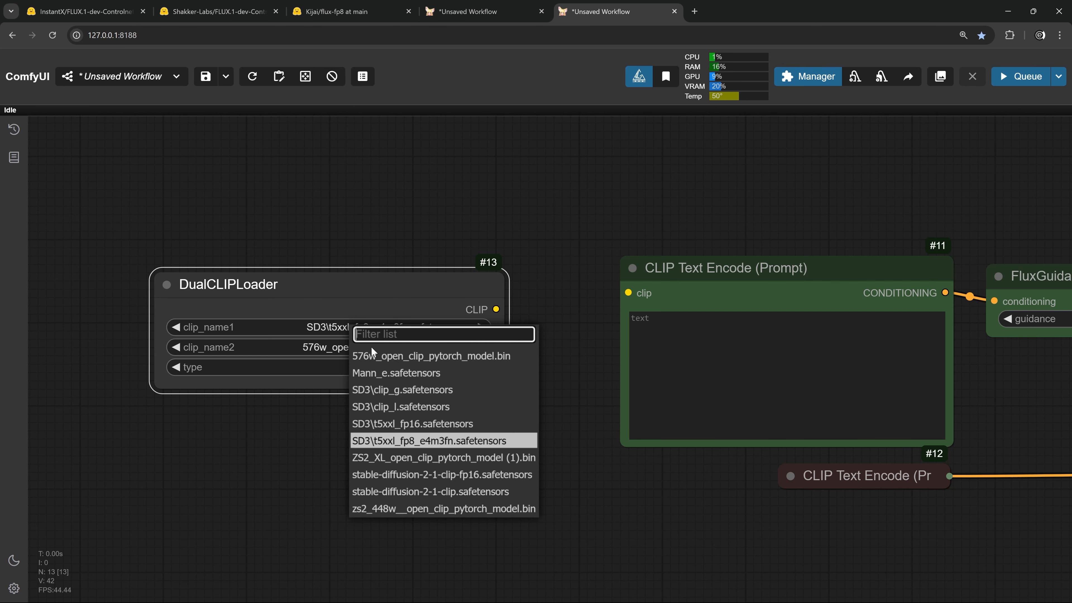
pyautogui.click(387, 406)
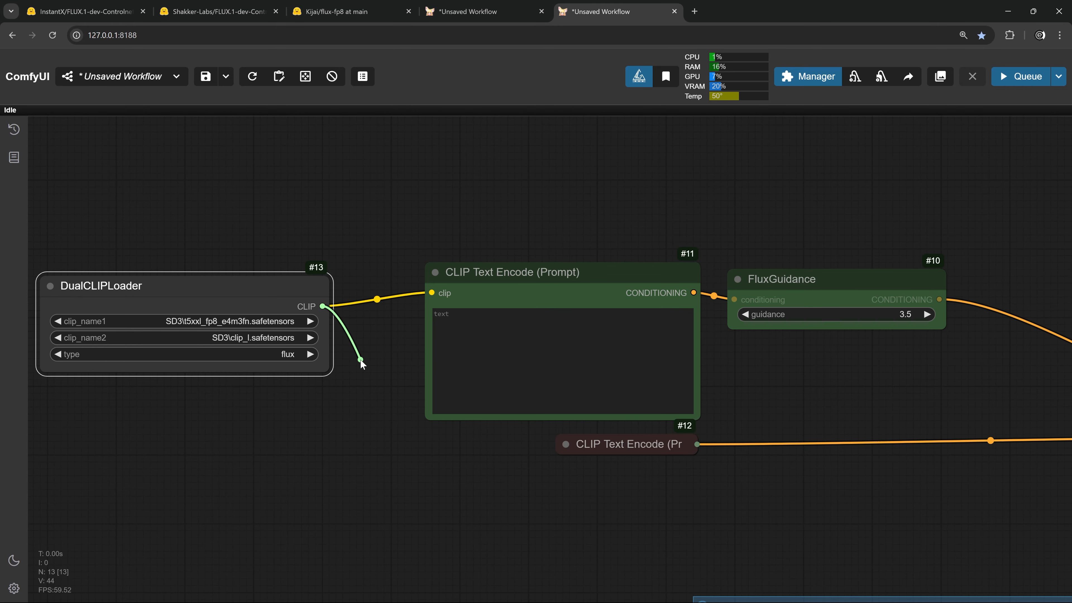
pyautogui.moveTo(361, 371); pyautogui.dragTo(567, 445)
# Add a Load Diffusion Model node below DualCLIPLoader with unet_name flux1-dev-fp8.safetensors and weight_dtype fp8_e4m3fn.
pyautogui.scroll(-3, 562, 445)
pyautogui.doubleClick(341, 415)
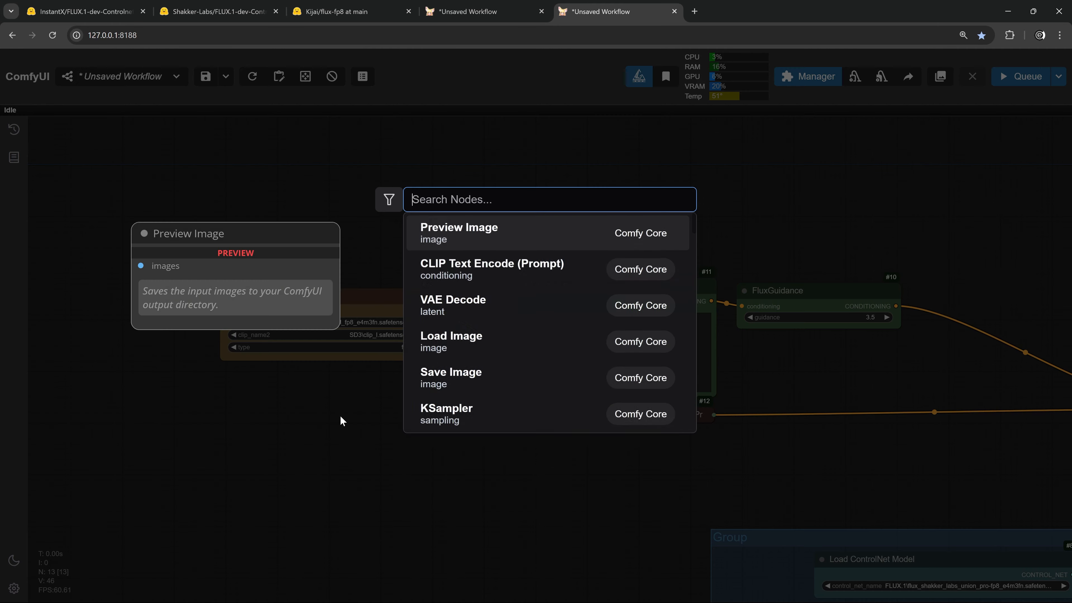
pyautogui.write('load')
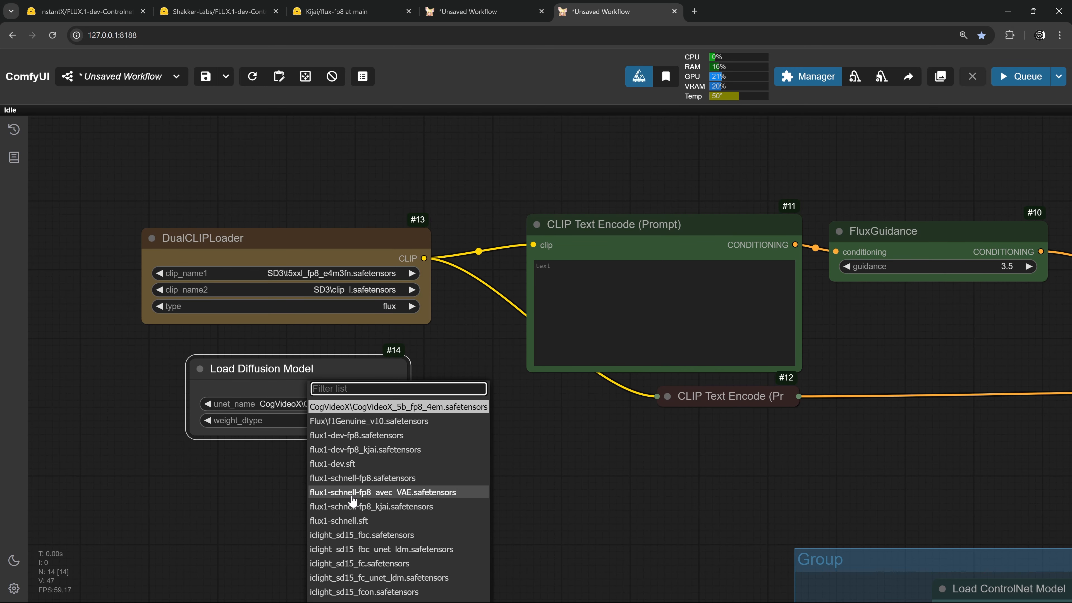
pyautogui.click(353, 435)
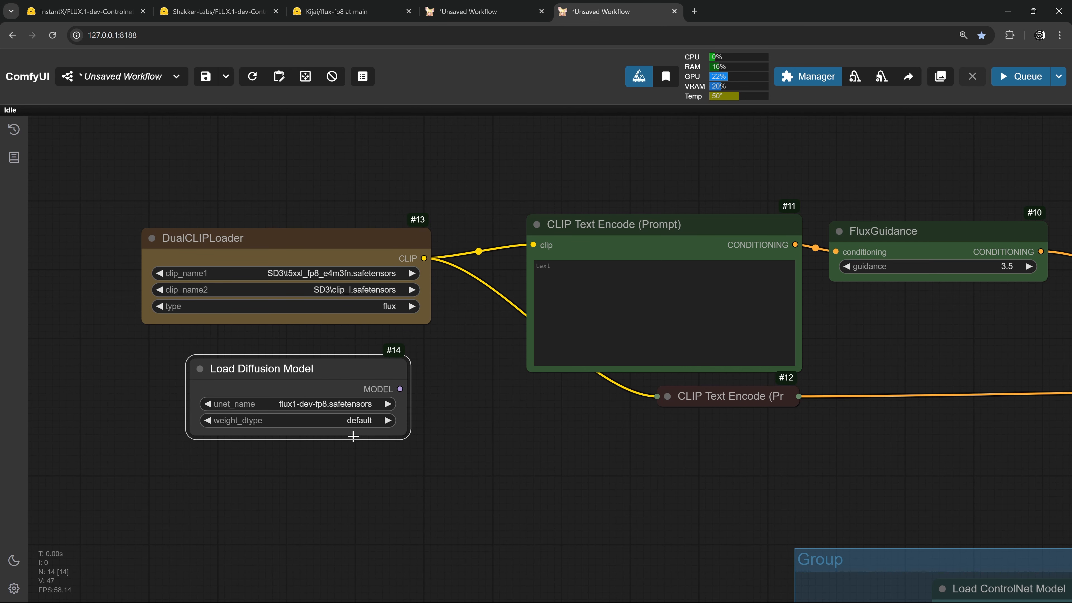
pyautogui.click(365, 422)
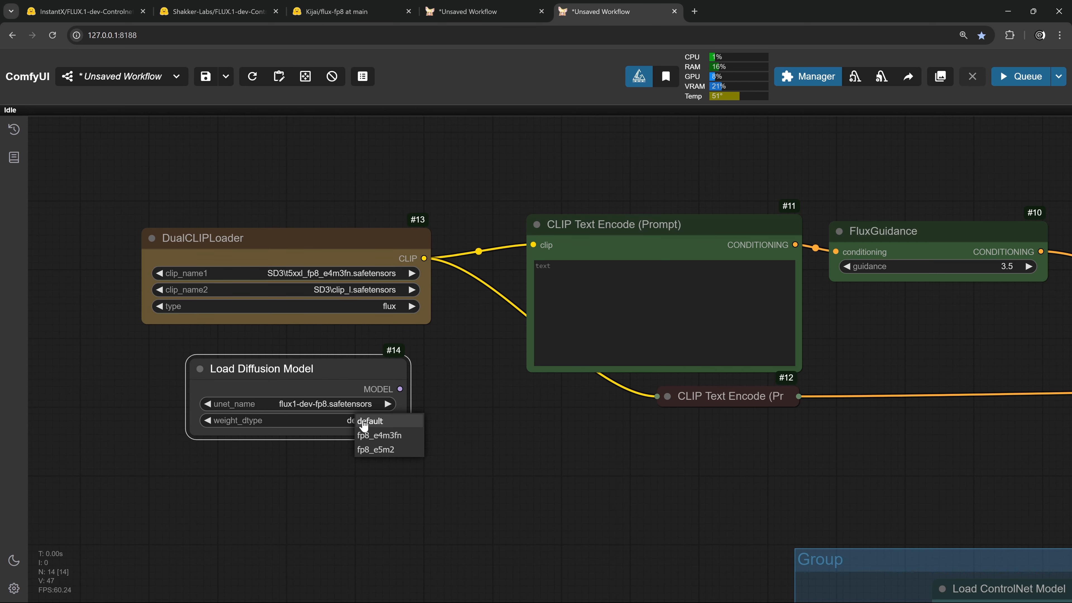
pyautogui.click(376, 438)
# Colour the Load Diffusion Model node yellow and connect its MODEL output to the KSampler's model input.
pyautogui.moveTo(376, 369); pyautogui.dragTo(397, 352)
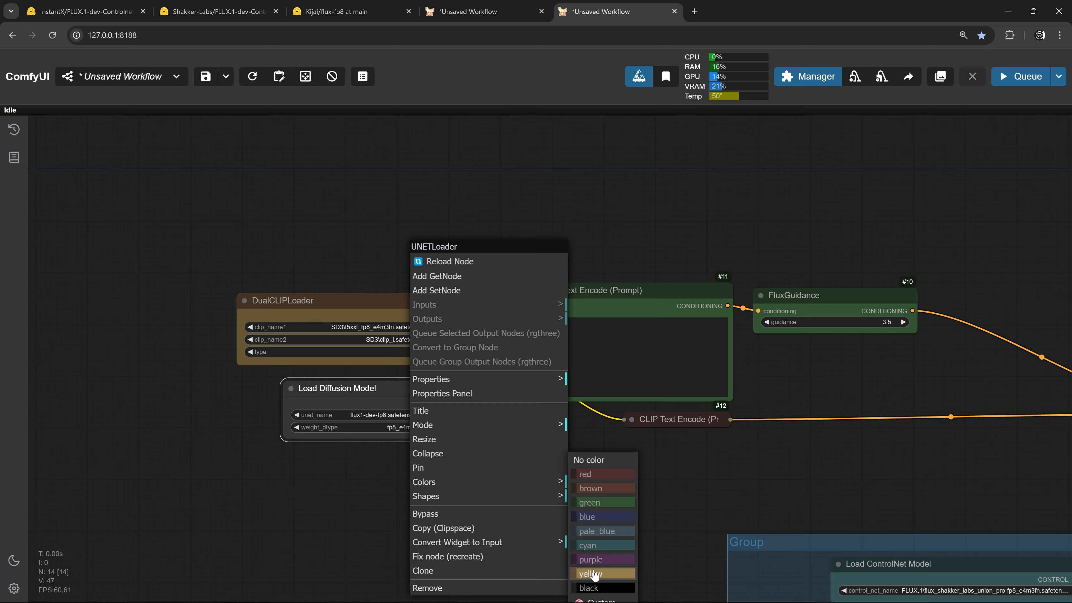
pyautogui.click(592, 575)
pyautogui.scroll(-3, 645, 575)
pyautogui.scroll(-7, 203, 369)
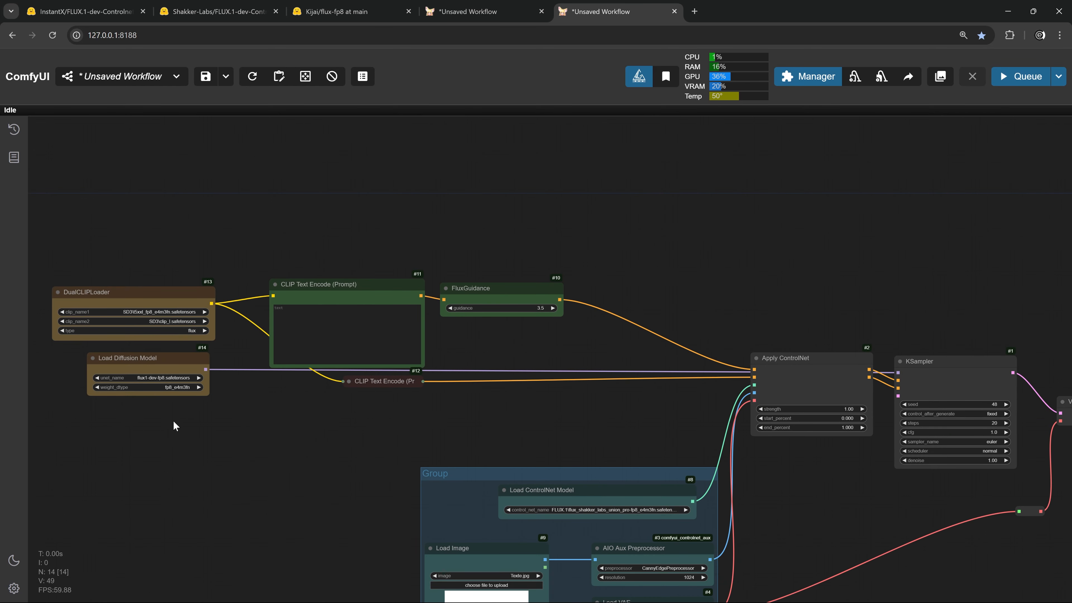
# Move DualCLIPLoader upward and place Load Diffusion Model directly beneath it.
pyautogui.scroll(8, 237, 401)
pyautogui.scroll(3, 382, 388)
pyautogui.moveTo(376, 200); pyautogui.dragTo(359, 154)
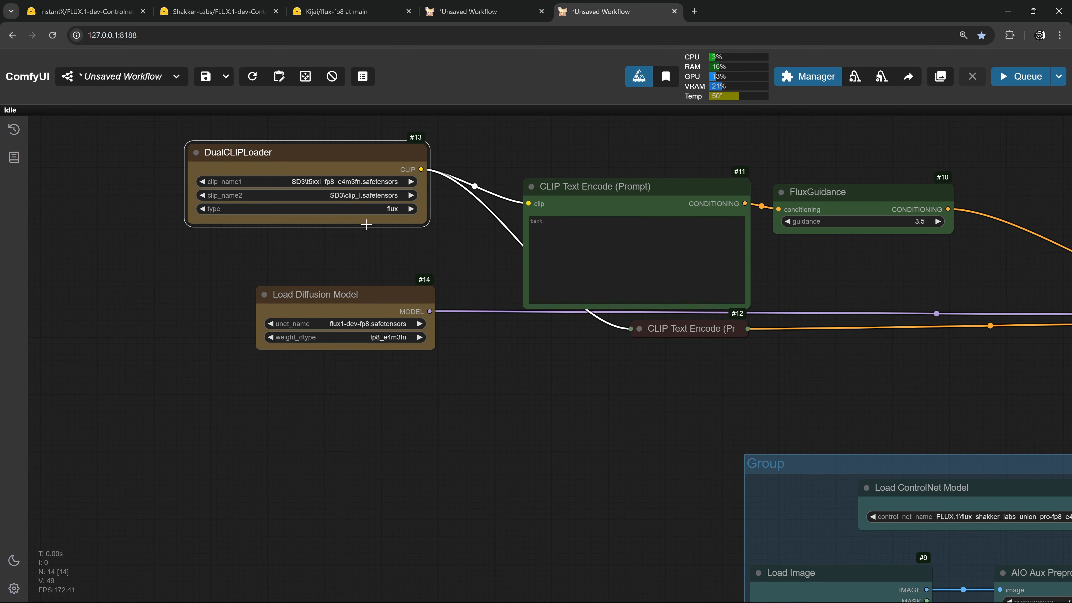
pyautogui.moveTo(361, 291); pyautogui.dragTo(338, 245)
# Duplicate both loader nodes below the originals, with the copied DualCLIPLoader's clip_name1 set to SD3\t5xxl_fp16.safetensors.
pyautogui.moveTo(302, 123)
pyautogui.mouseDown()
pyautogui.moveTo(356, 284)
pyautogui.moveTo(368, 283)
pyautogui.mouseUp()
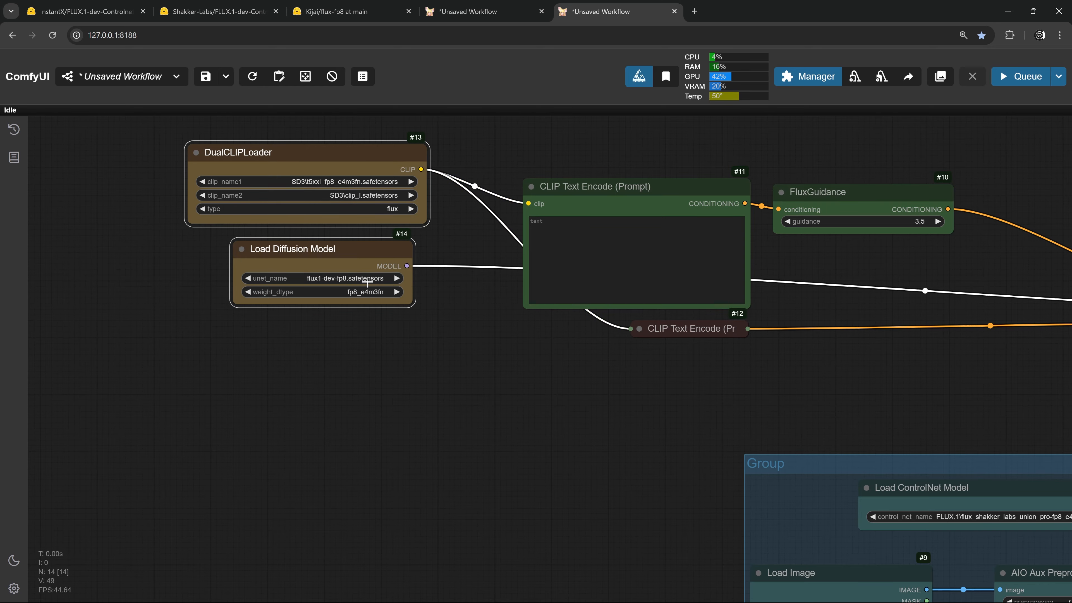
pyautogui.hotkey('ctrl', 'c')
pyautogui.hotkey('ctrl', 'v')
pyautogui.scroll(3, 394, 461)
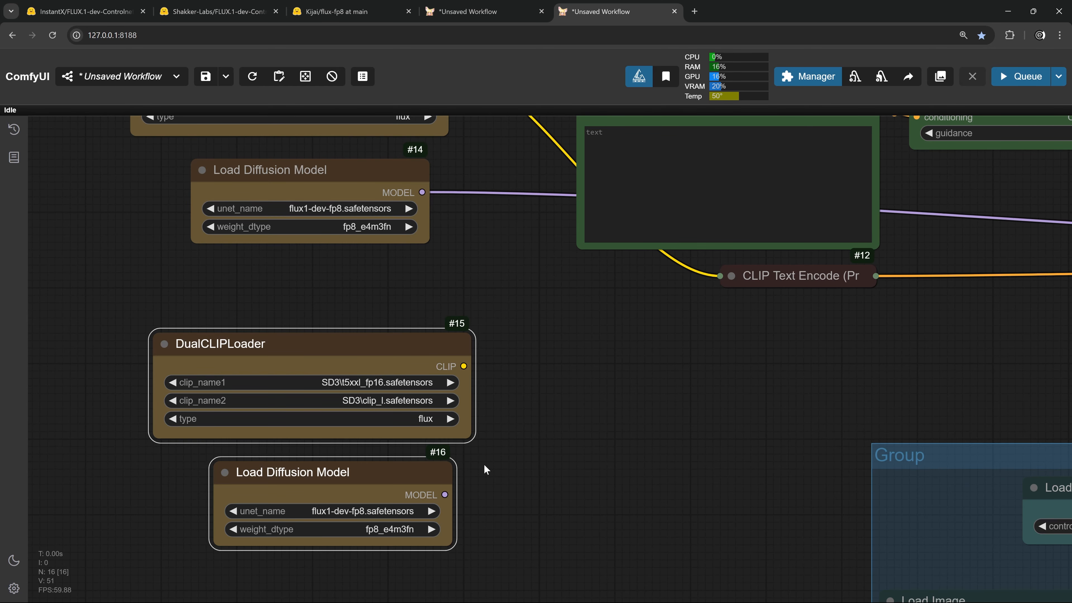
pyautogui.scroll(-3, 485, 443)
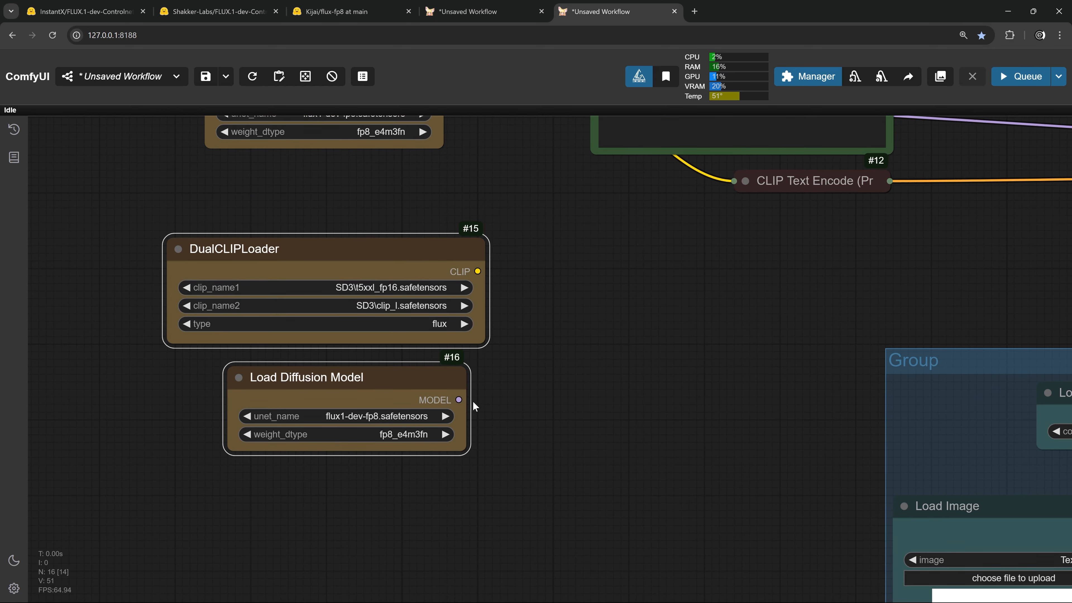
# Set the copied Load Diffusion Model to unet_name flux1-dev.sft and weight_dtype default, and align it beneath the copied DualCLIPLoader.
pyautogui.click(406, 416)
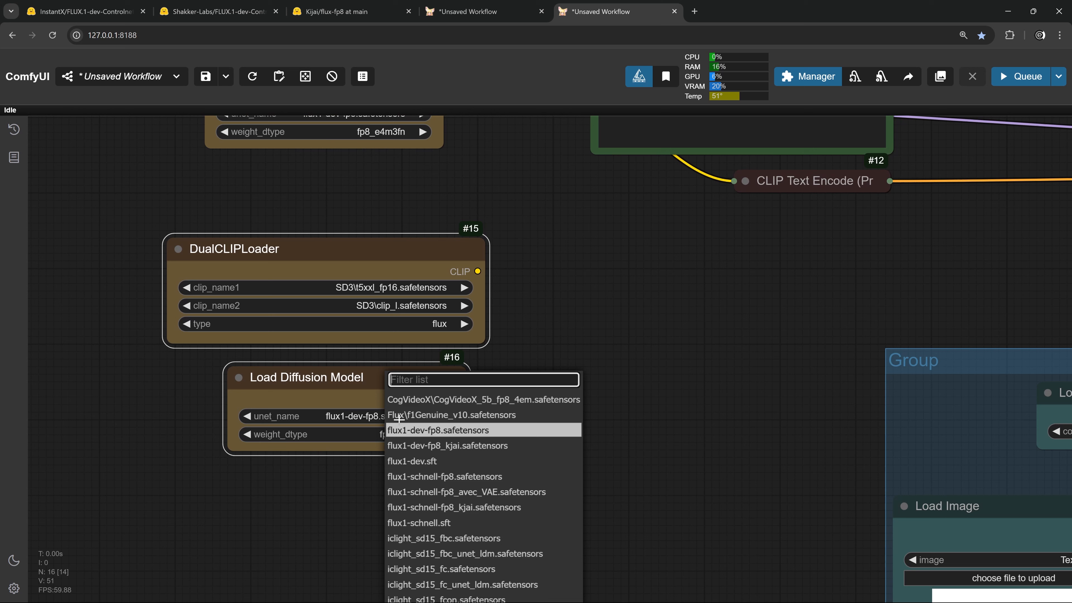
pyautogui.click(415, 462)
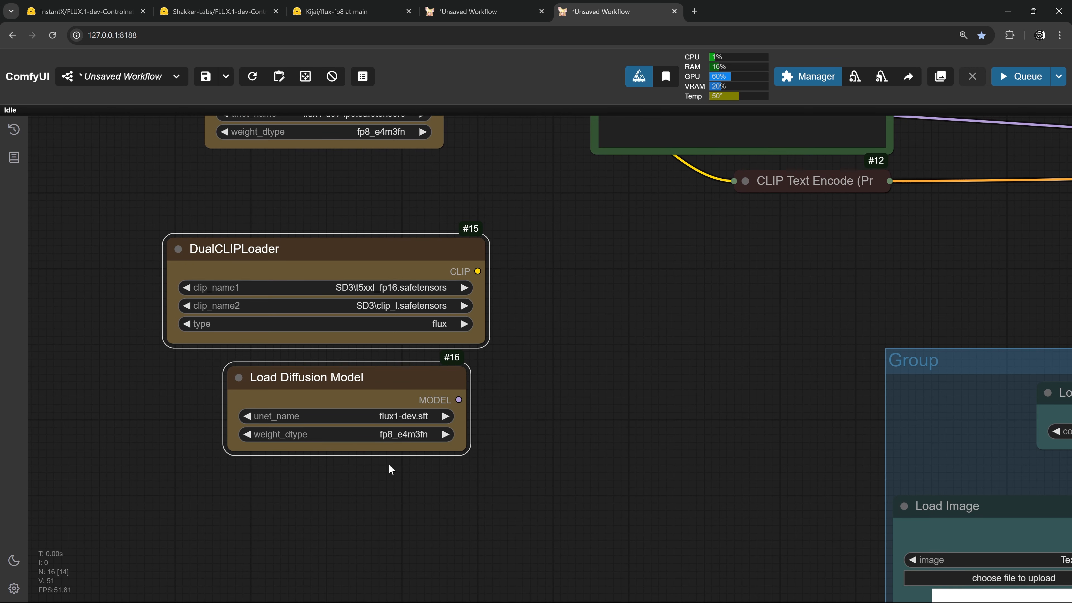
pyautogui.click(404, 432)
pyautogui.click(412, 431)
pyautogui.moveTo(433, 379); pyautogui.dragTo(448, 382)
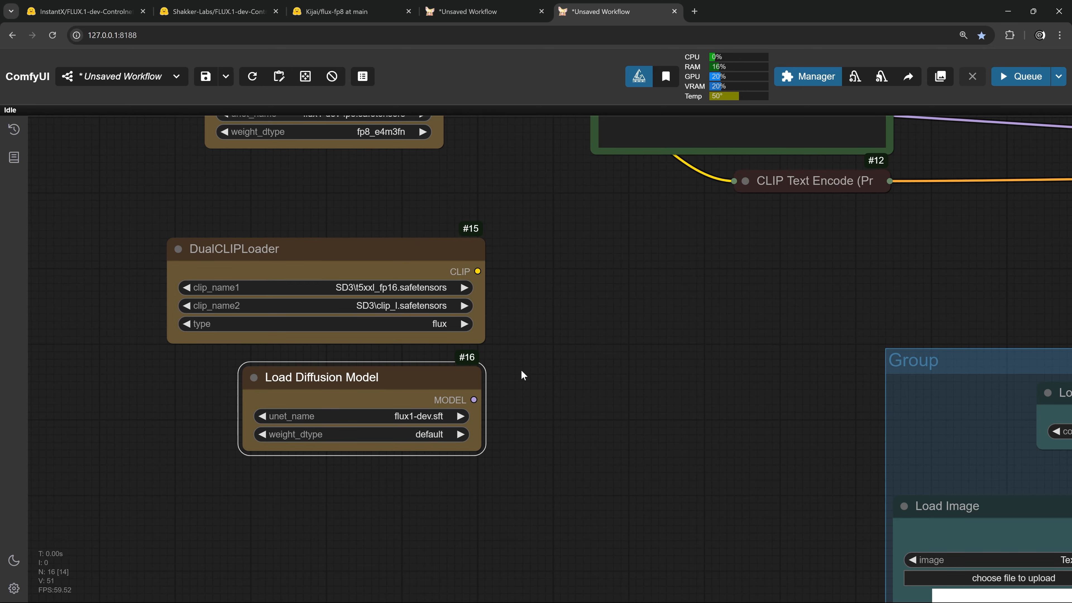
# Add reroute nodes fed by the MODEL and CLIP outputs of the original fp8 loaders.
pyautogui.moveTo(521, 371); pyautogui.dragTo(464, 414)
pyautogui.scroll(-3, 471, 424)
pyautogui.moveTo(387, 323); pyautogui.dragTo(440, 424)
pyautogui.moveTo(418, 333); pyautogui.dragTo(486, 464)
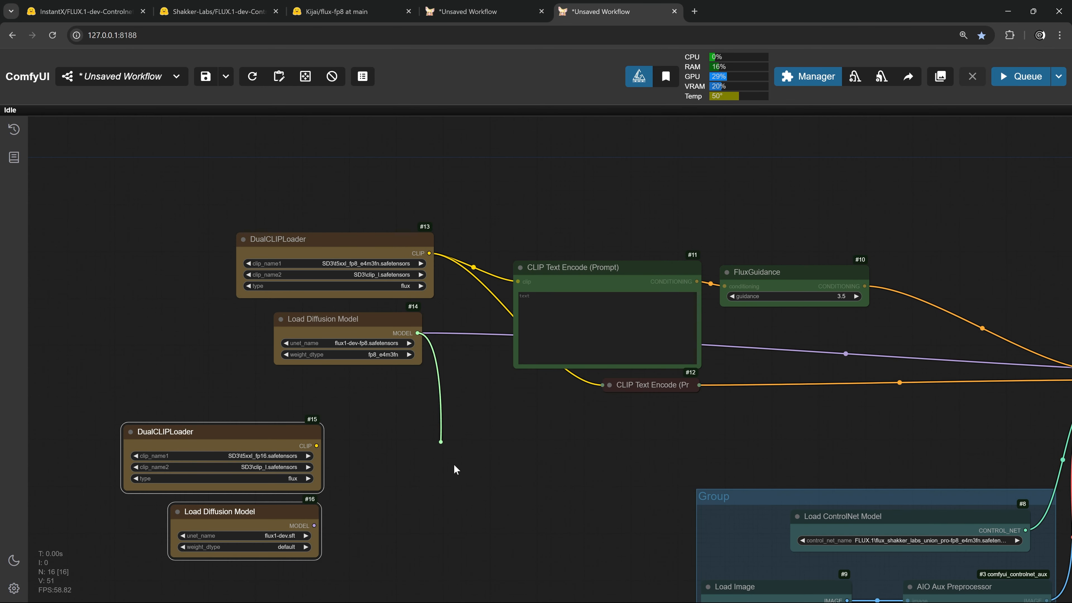
pyautogui.click(513, 412)
pyautogui.moveTo(429, 254); pyautogui.dragTo(492, 425)
pyautogui.click(517, 412)
# Group the original DualCLIPLoader and Load Diffusion Model nodes and title the group FP8.
pyautogui.moveTo(441, 388); pyautogui.dragTo(230, 221)
pyautogui.hotkey('ctrl', 'g')
pyautogui.doubleClick(258, 222)
pyautogui.write('FP8')
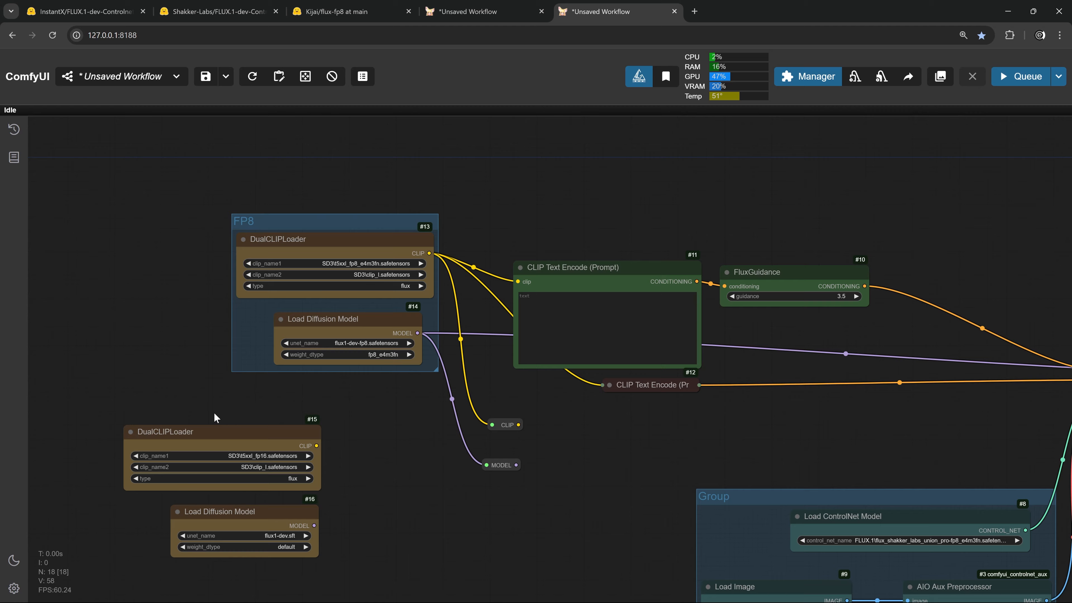
# Group the copied DualCLIPLoader and Load Diffusion Model nodes and title the group FP16.
pyautogui.moveTo(113, 405); pyautogui.dragTo(336, 565)
pyautogui.rightClick(369, 423)
pyautogui.click(426, 442)
pyautogui.doubleClick(141, 414)
pyautogui.write('FP16')
# Route CLIP through its reroute into both text encoders, and MODEL through its reroute and a second one above Apply ControlNet.
pyautogui.moveTo(548, 416); pyautogui.dragTo(390, 299)
pyautogui.moveTo(391, 429); pyautogui.dragTo(467, 393)
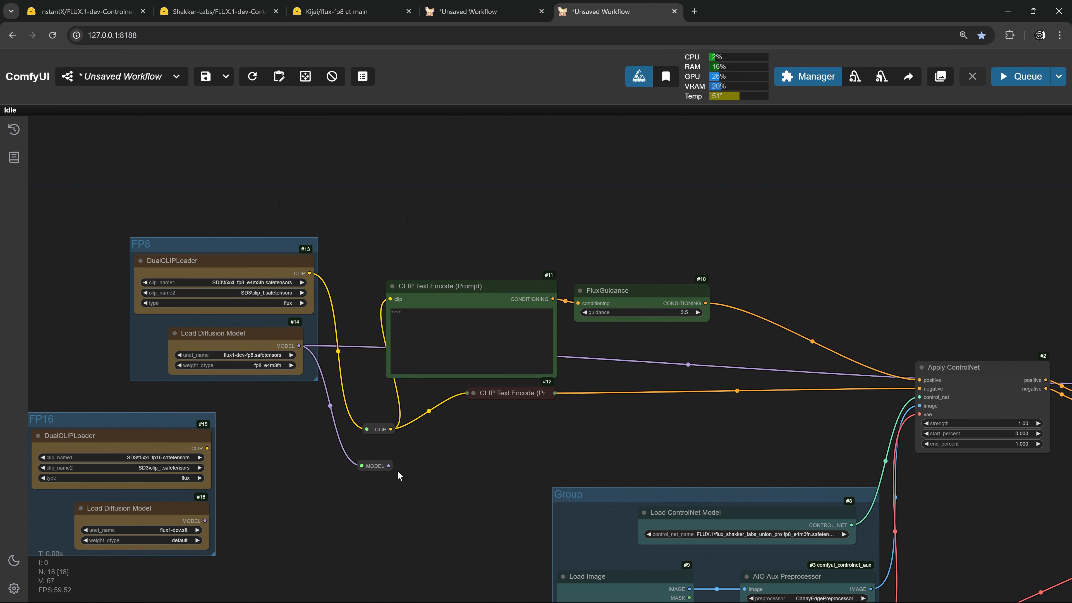
pyautogui.moveTo(388, 465); pyautogui.dragTo(943, 472)
pyautogui.moveTo(946, 511); pyautogui.dragTo(479, 490)
pyautogui.moveTo(499, 453); pyautogui.dragTo(610, 364)
pyautogui.moveTo(486, 453); pyautogui.dragTo(486, 320)
# Add CLIP and MODEL reroute nodes to the outputs of the two FP16 loaders.
pyautogui.moveTo(236, 493); pyautogui.dragTo(742, 490)
pyautogui.moveTo(252, 530); pyautogui.dragTo(303, 545)
pyautogui.moveTo(245, 425); pyautogui.dragTo(296, 429)
pyautogui.moveTo(243, 497); pyautogui.dragTo(292, 489)
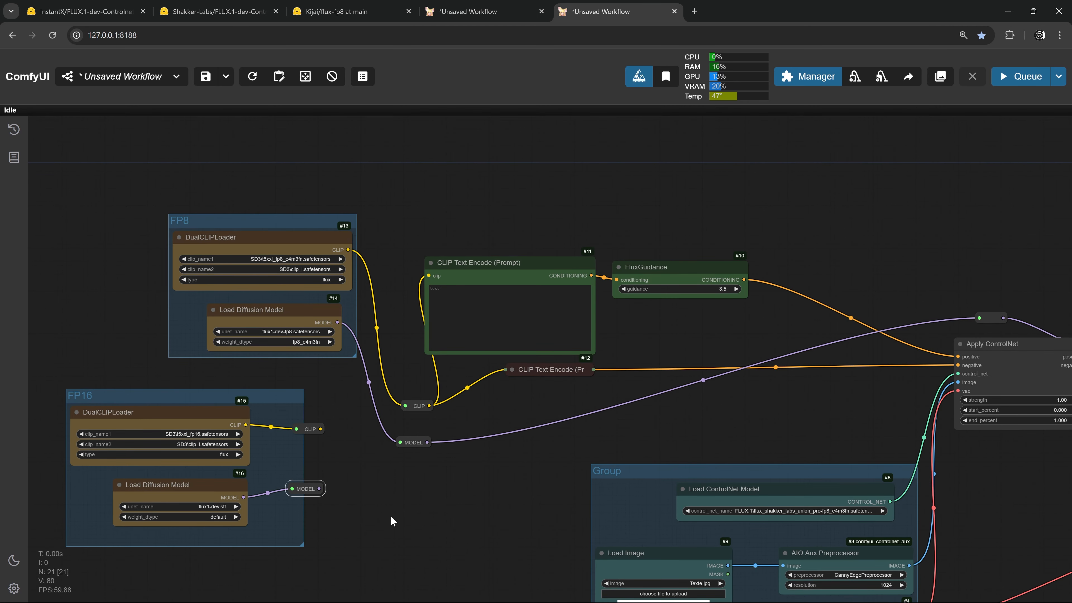
# Add a yellow DualCLIPLoader (GGUF) below the FP16 group with clip_name1 Flux\t5-v1_1-xxl-encoder-Q6_K.gguf, clip_name2 SD3\clip_l.safetensors and type flux.
pyautogui.scroll(2, 391, 517)
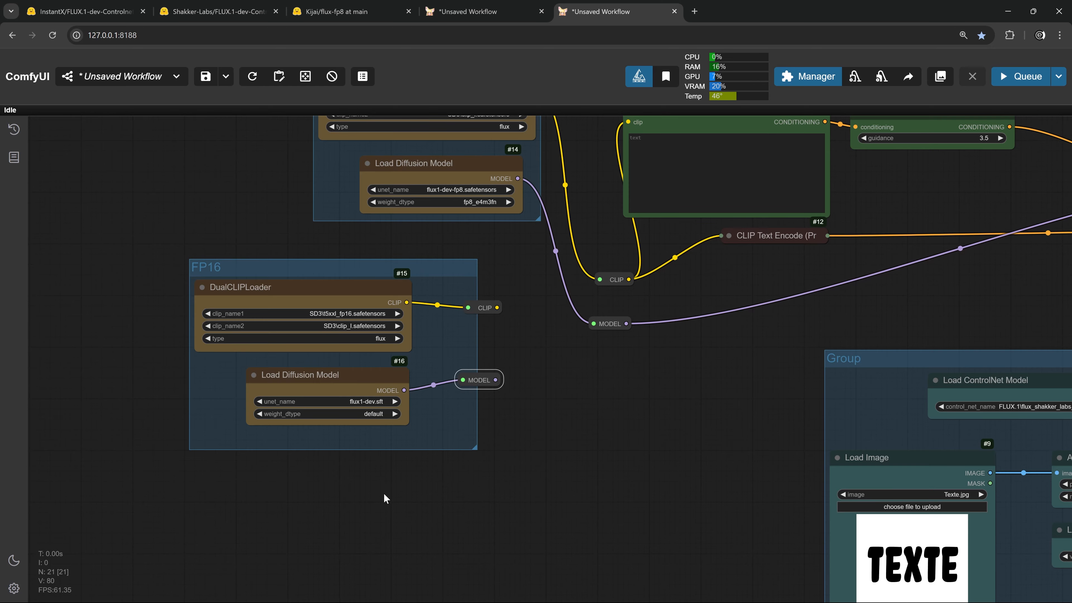
pyautogui.doubleClick(302, 502)
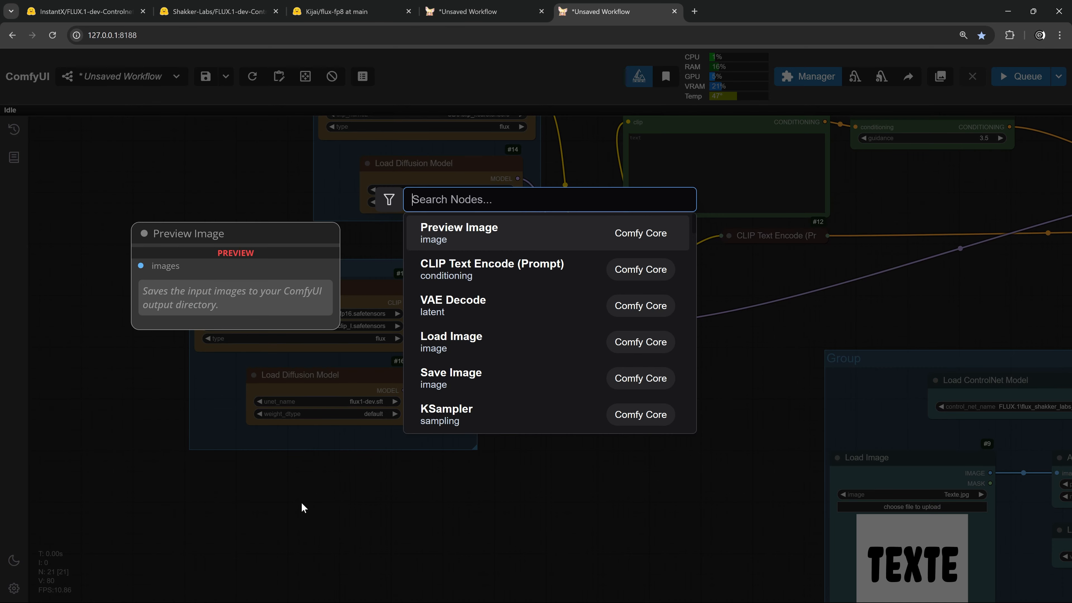
pyautogui.write('gguf')
pyautogui.click(460, 275)
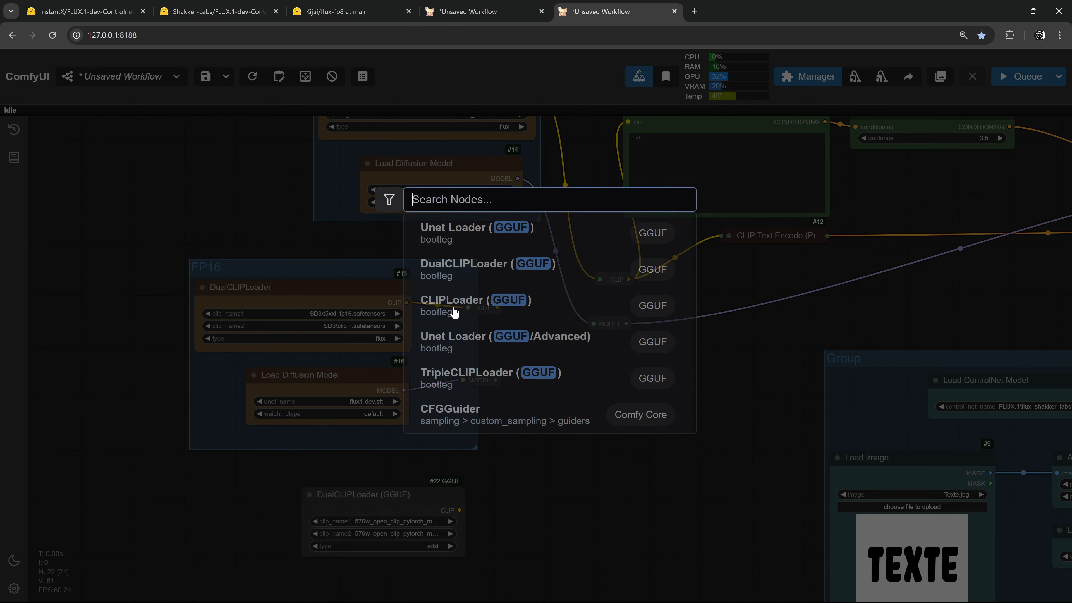
pyautogui.scroll(3, 445, 538)
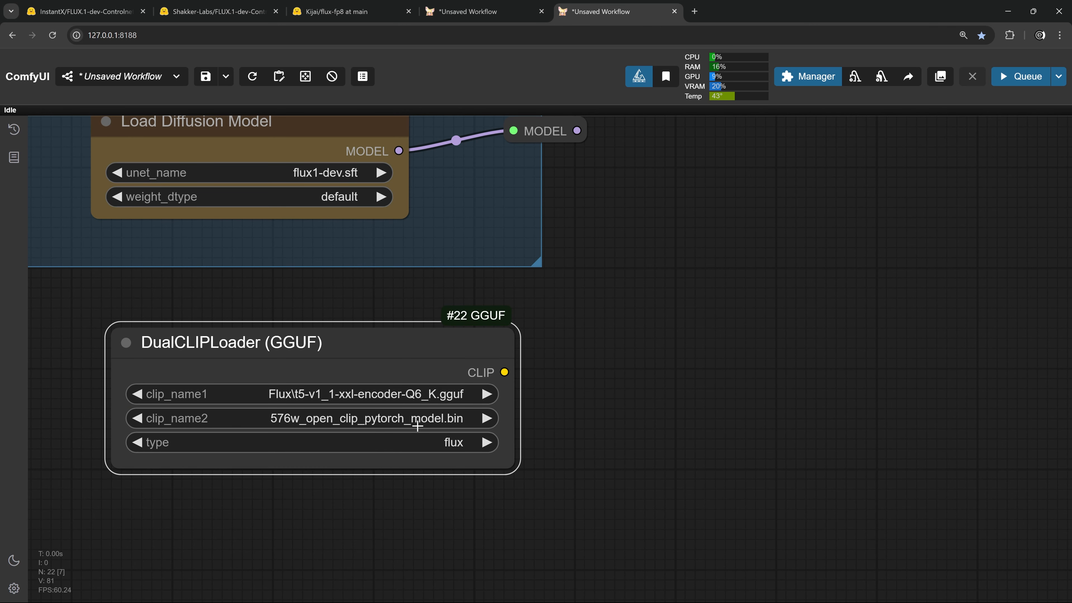
pyautogui.click(416, 420)
pyautogui.click(422, 498)
pyautogui.scroll(-5, 556, 456)
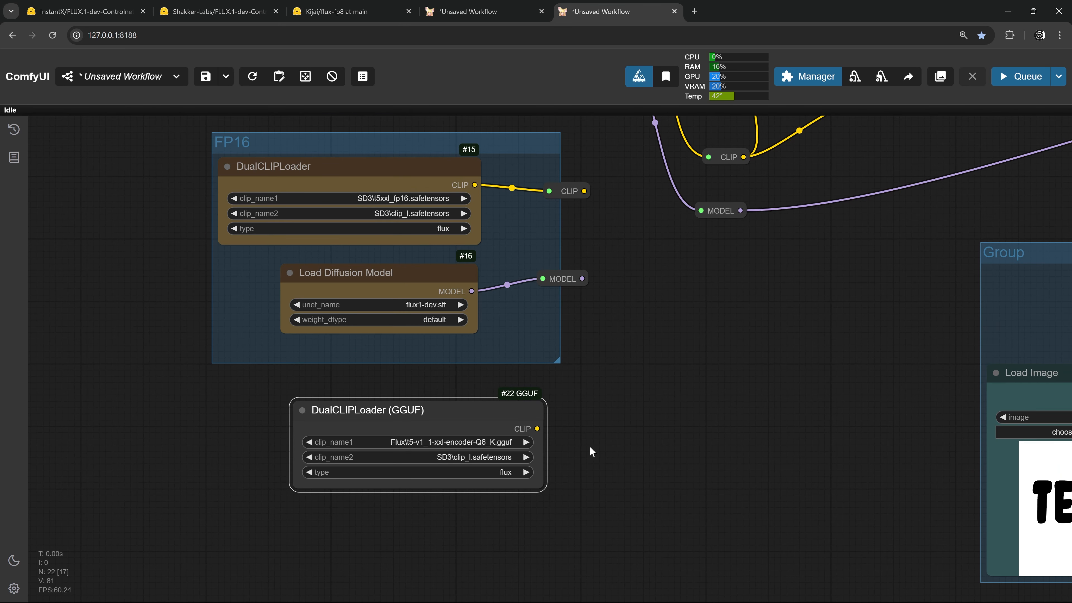
pyautogui.rightClick(471, 404)
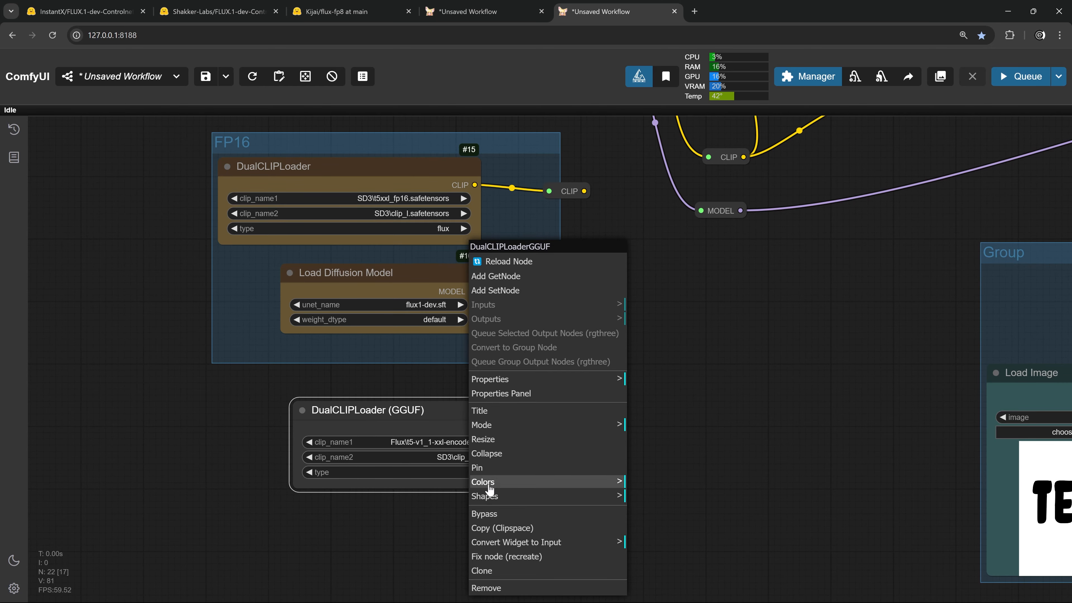
# Add a Unet Loader (GGUF) node beneath DualCLIPLoader (GGUF) with unet_name Flux\flux1-dev-Q6_K.gguf and colour it yellow.
pyautogui.scroll(-2, 398, 519)
pyautogui.doubleClick(398, 518)
pyautogui.write('unu')
pyautogui.press('BackSpace')
pyautogui.write('et')
pyautogui.click(497, 272)
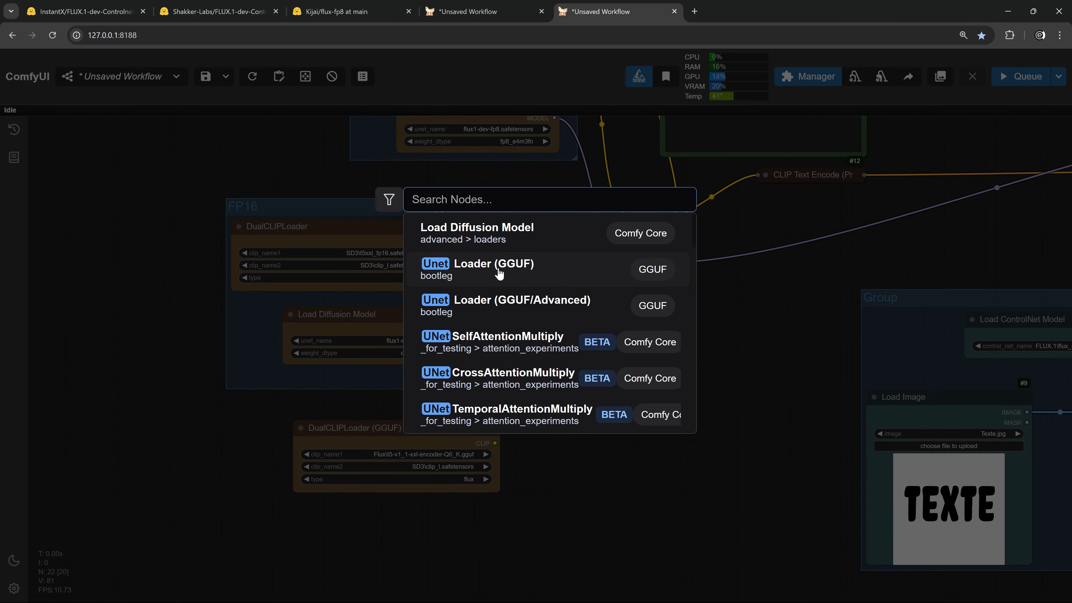
pyautogui.scroll(3, 471, 575)
pyautogui.moveTo(476, 493); pyautogui.dragTo(386, 513)
pyautogui.click(417, 542)
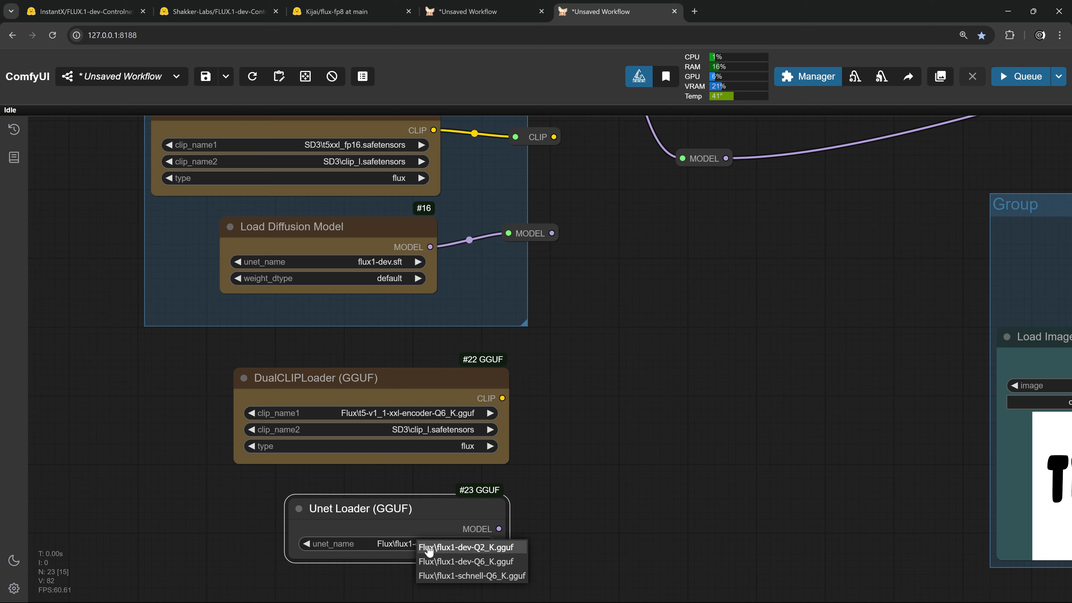
pyautogui.click(444, 562)
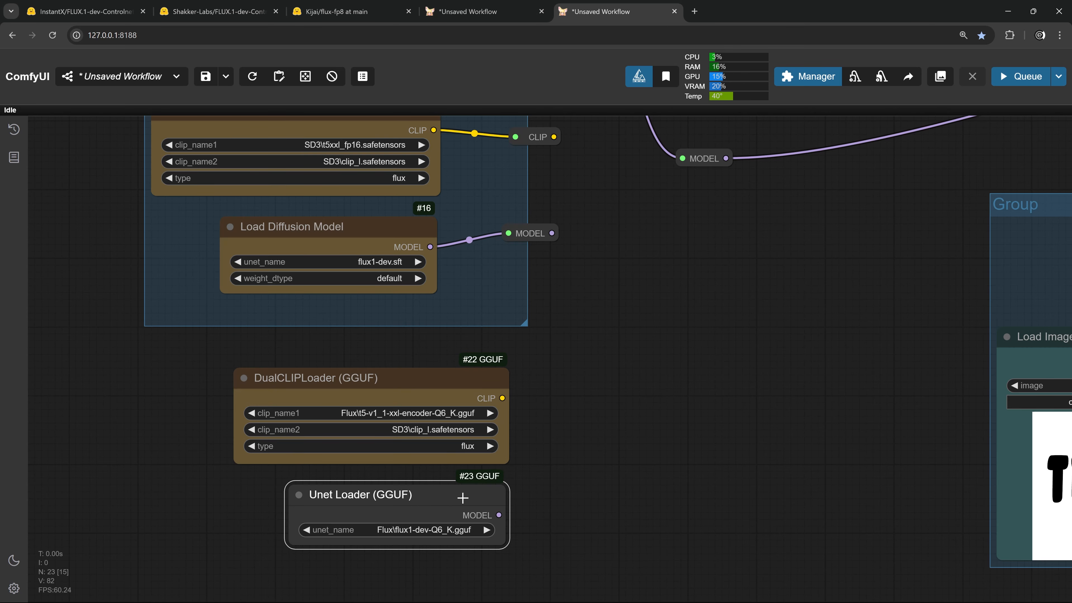
pyautogui.rightClick(452, 509)
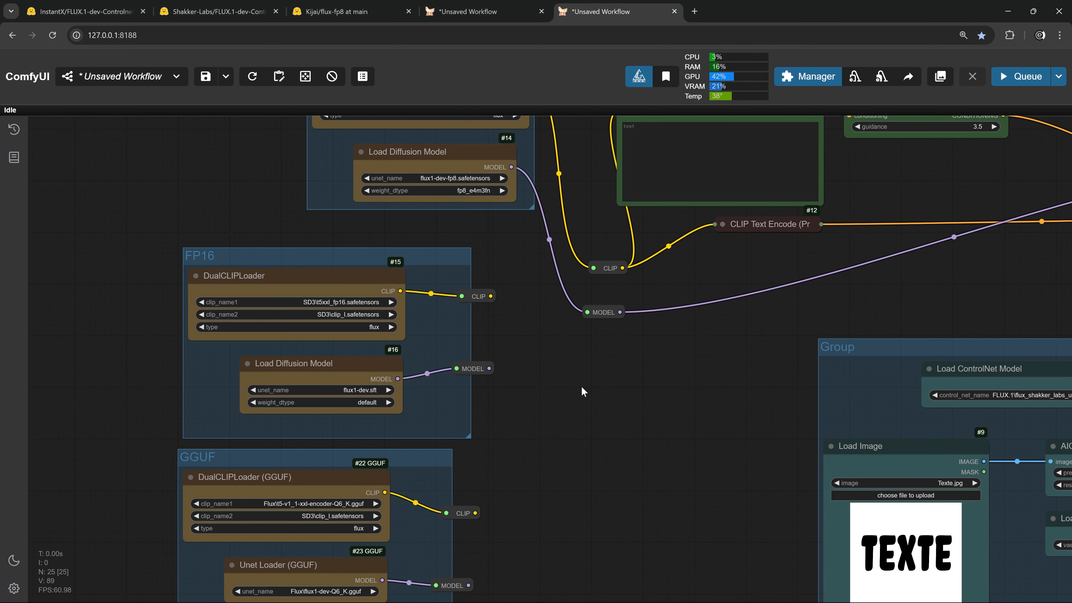
# Reposition the FP8, FP16 and GGUF groups into a neat column, leaving space before the prompt nodes.
pyautogui.scroll(-3, 581, 387)
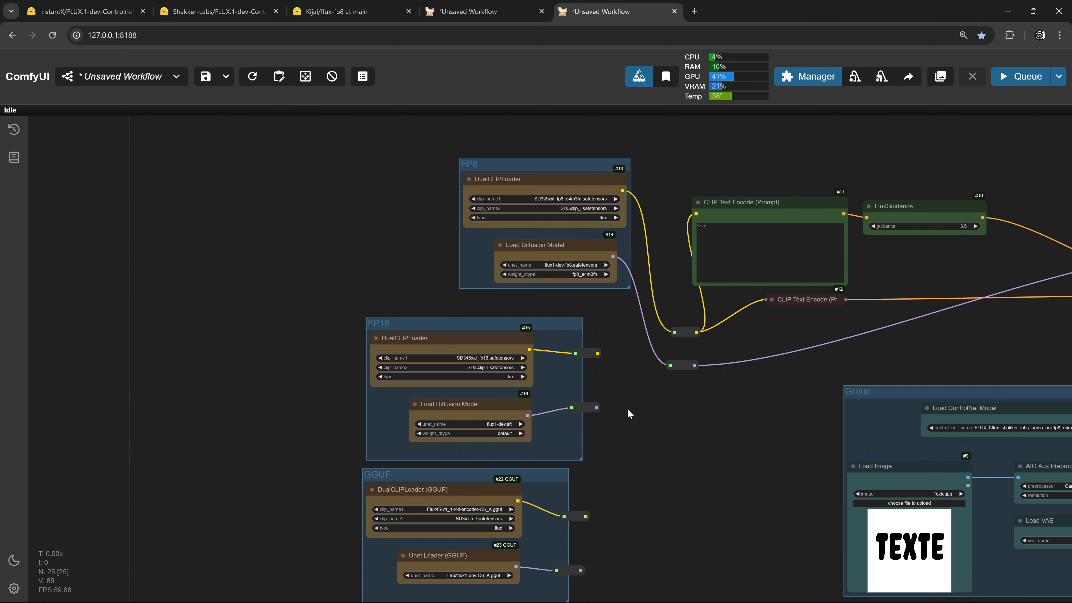
pyautogui.scroll(-2, 627, 408)
pyautogui.scroll(3, 675, 347)
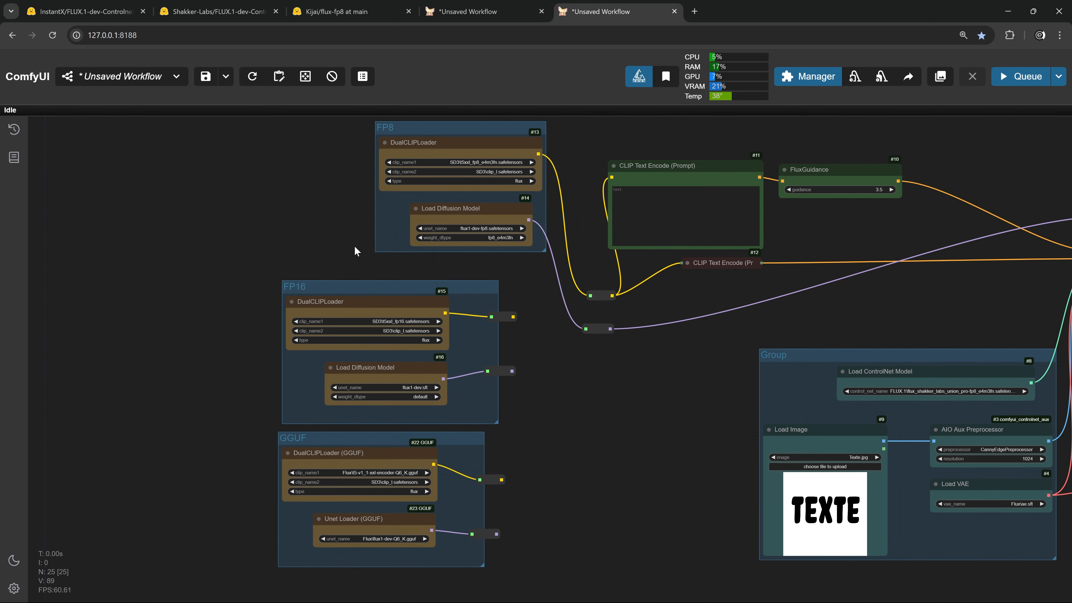
pyautogui.moveTo(479, 182); pyautogui.dragTo(399, 174)
pyautogui.moveTo(400, 344); pyautogui.dragTo(366, 325)
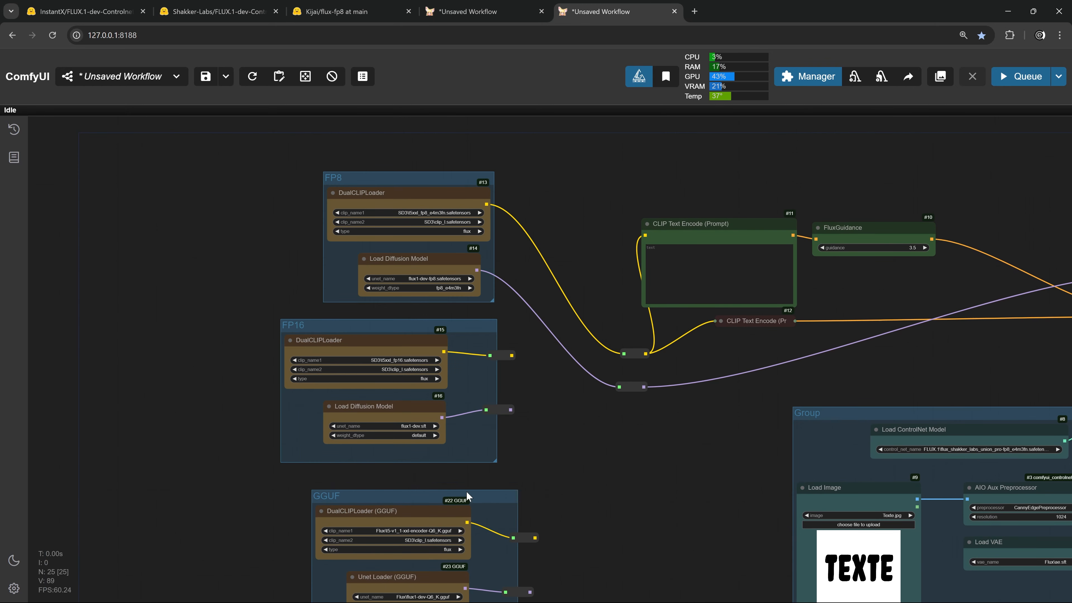
pyautogui.moveTo(467, 494); pyautogui.dragTo(439, 490)
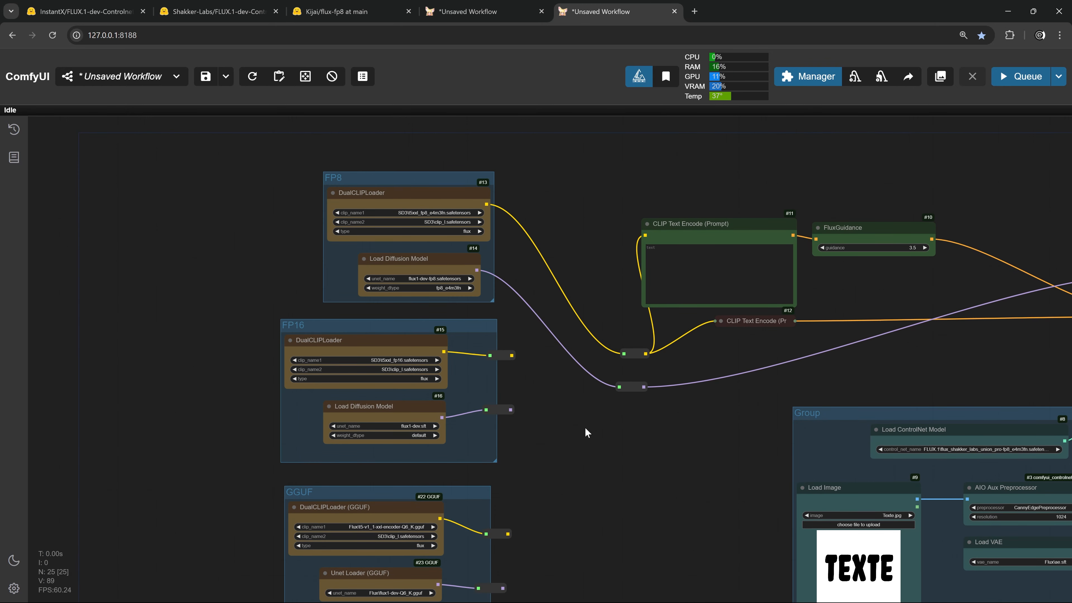
# Add an Any Switch (rgthree) node below the central MODEL reroute and colour it yellow.
pyautogui.scroll(2, 584, 427)
pyautogui.doubleClick(566, 400)
pyautogui.write('any')
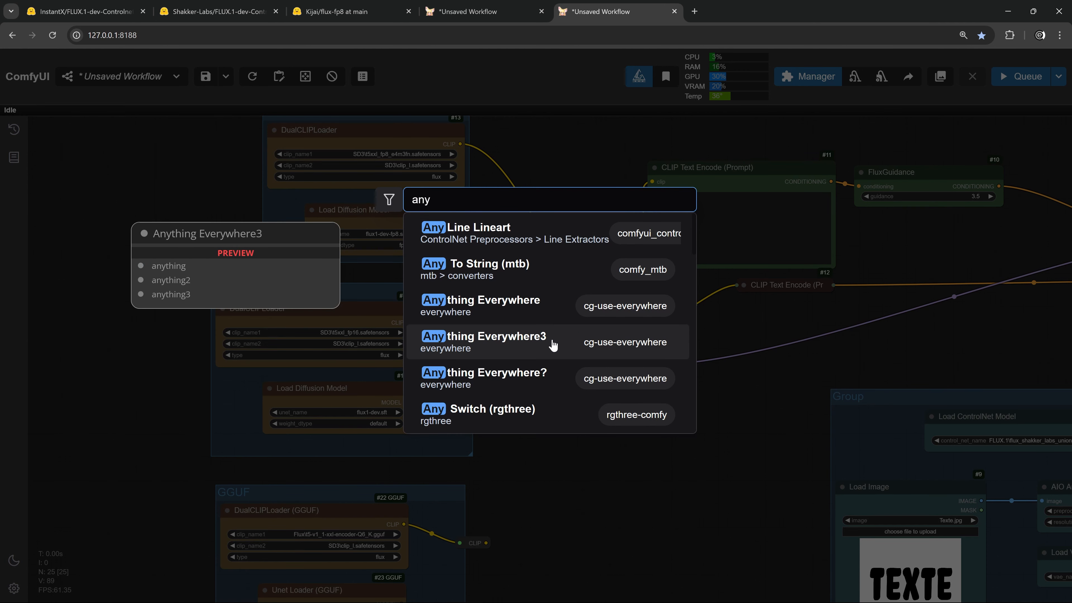
pyautogui.write(' sw')
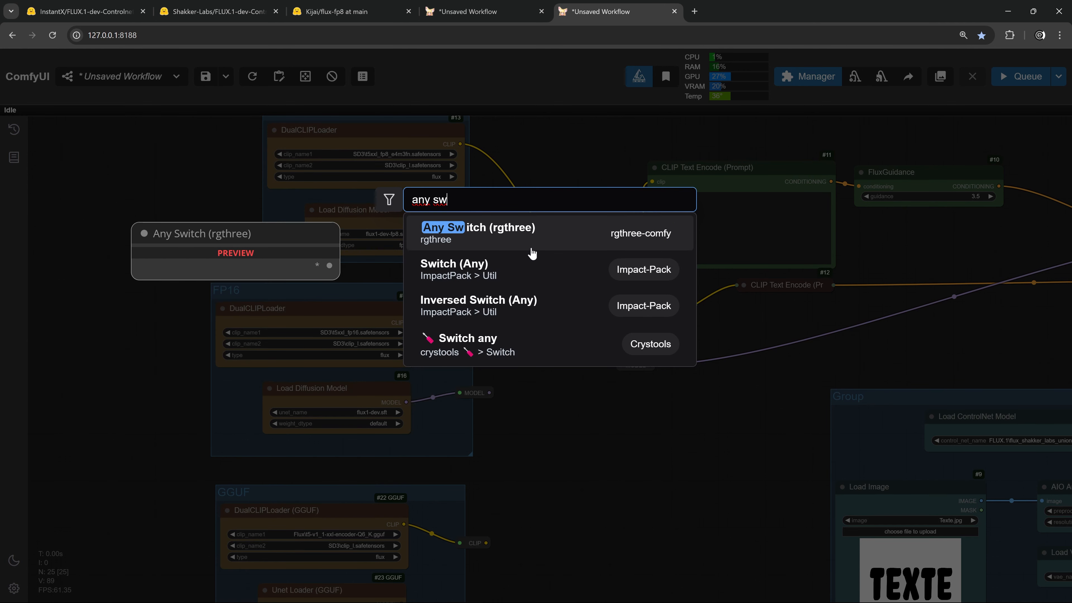
pyautogui.click(499, 239)
pyautogui.scroll(4, 643, 458)
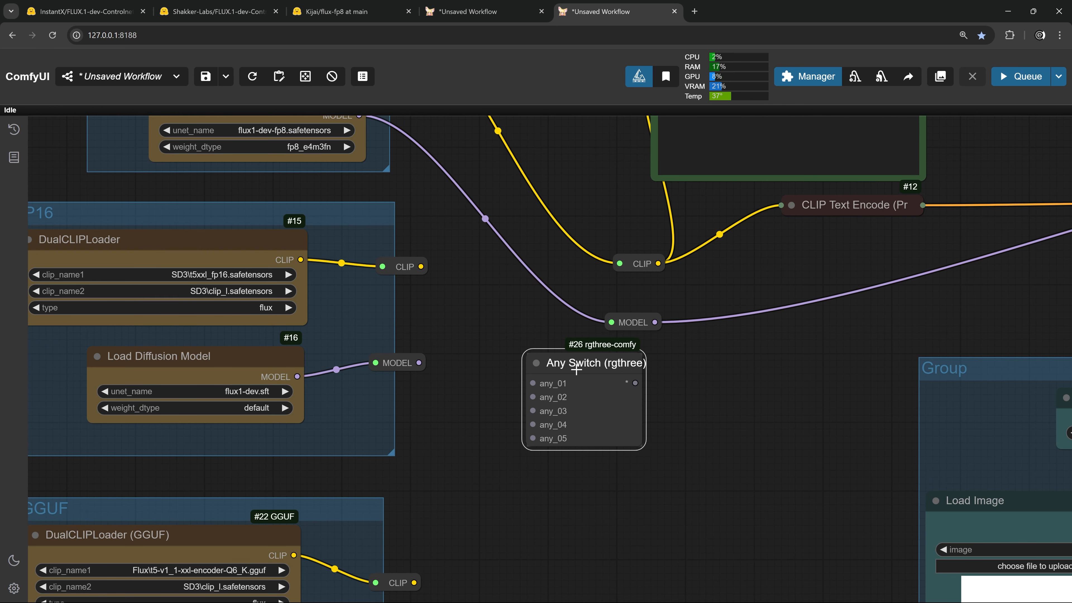
pyautogui.rightClick(570, 365)
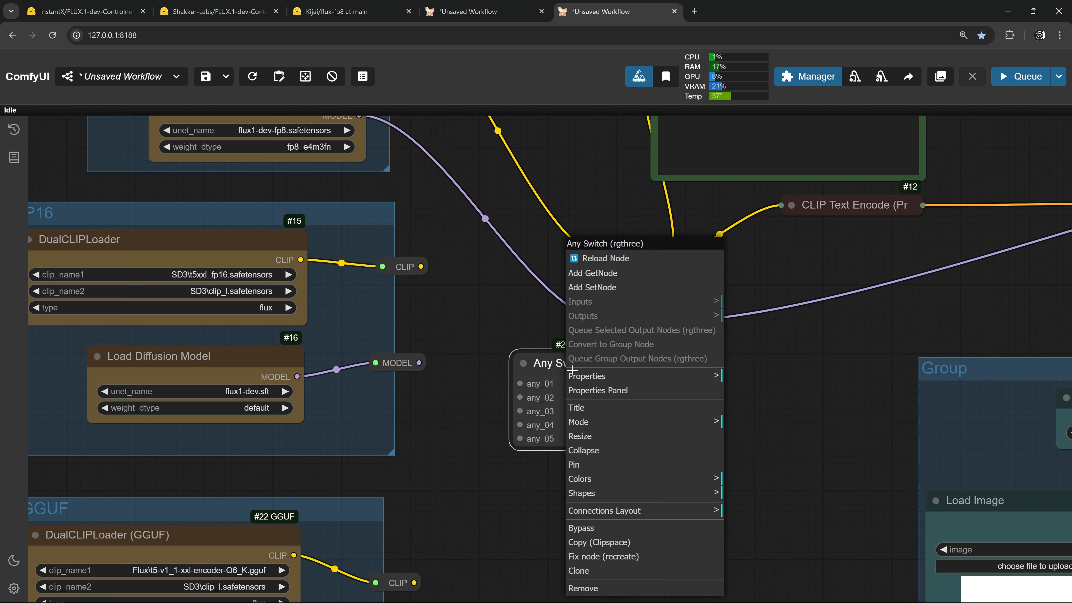
pyautogui.click(590, 478)
pyautogui.click(755, 574)
pyautogui.moveTo(677, 452); pyautogui.dragTo(664, 372)
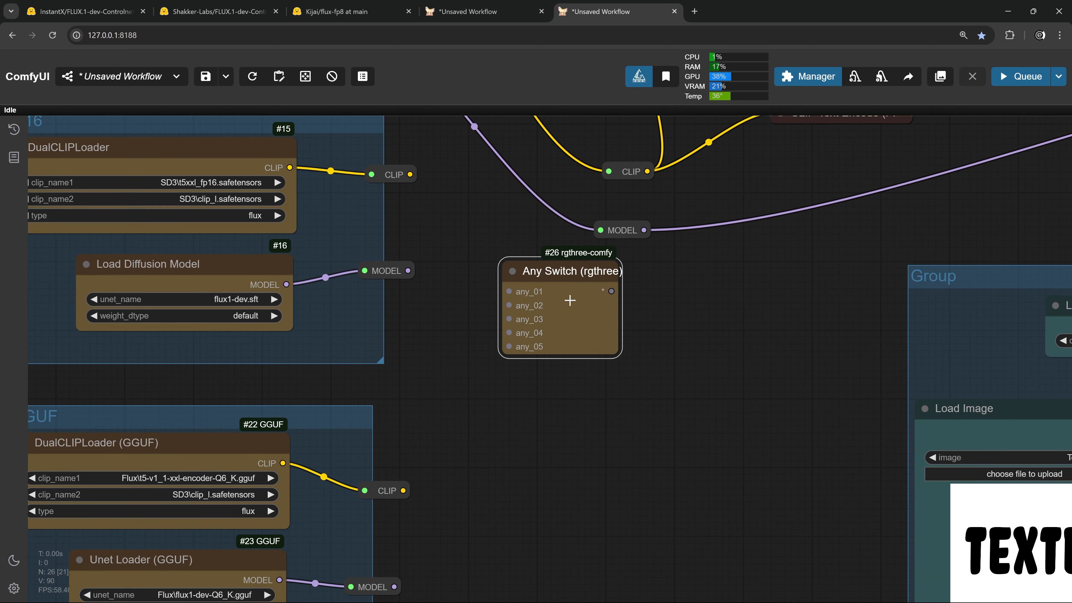
# Duplicate the Any Switch (rgthree) node below the original and colour the copy purple.
pyautogui.moveTo(560, 270); pyautogui.dragTo(563, 407)
pyautogui.rightClick(563, 407)
pyautogui.click(586, 479)
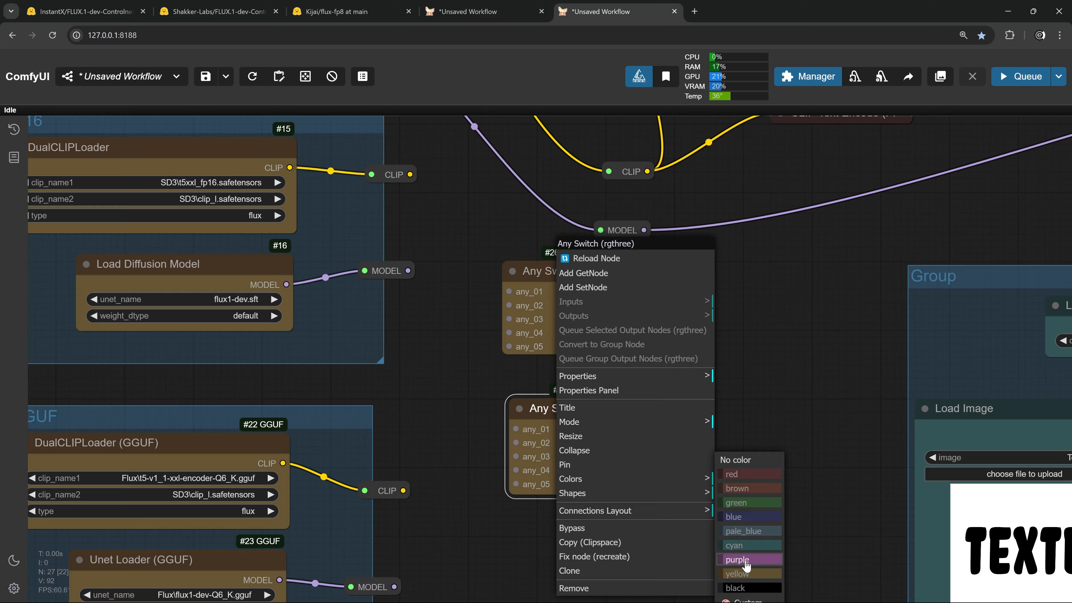
pyautogui.click(746, 564)
# Connect the FP8, FP16 and GGUF CLIP outputs to any_01 to any_03 of the yellow Any Switch, and its output to the central CLIP reroute.
pyautogui.scroll(-5, 536, 312)
pyautogui.scroll(4, 517, 266)
pyautogui.moveTo(402, 186); pyautogui.dragTo(464, 351)
pyautogui.moveTo(441, 408); pyautogui.dragTo(465, 362)
pyautogui.moveTo(472, 469); pyautogui.dragTo(496, 373)
pyautogui.moveTo(457, 573); pyautogui.dragTo(488, 279)
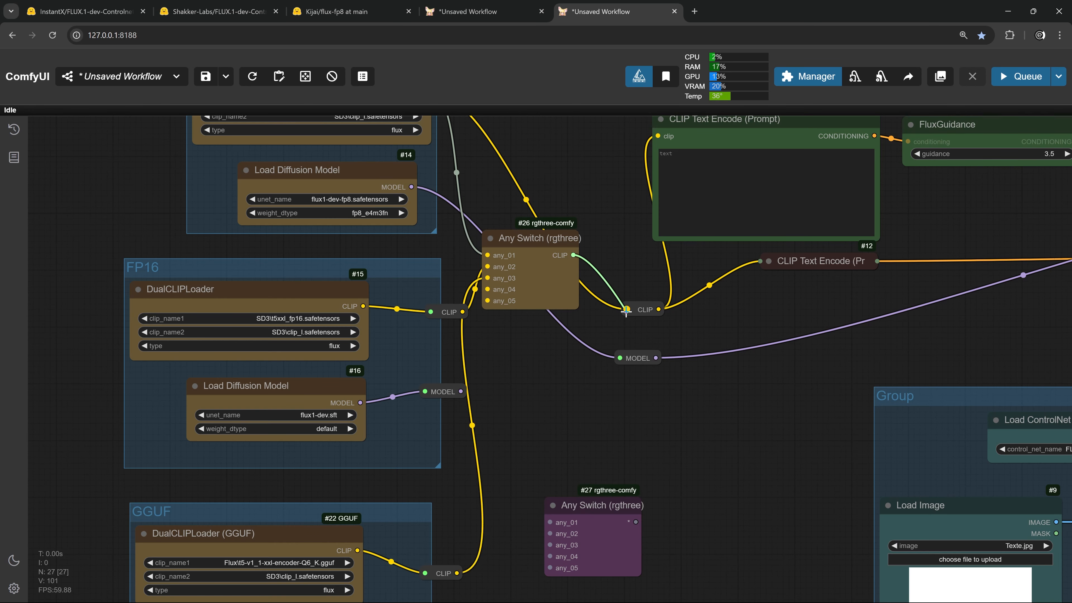
pyautogui.moveTo(550, 242); pyautogui.dragTo(596, 236)
# Connect the FP8, FP16 and GGUF MODEL outputs to any_01, any_02 and any_03 of the purple Any Switch.
pyautogui.moveTo(584, 504); pyautogui.dragTo(585, 407)
pyautogui.moveTo(404, 240); pyautogui.dragTo(543, 479)
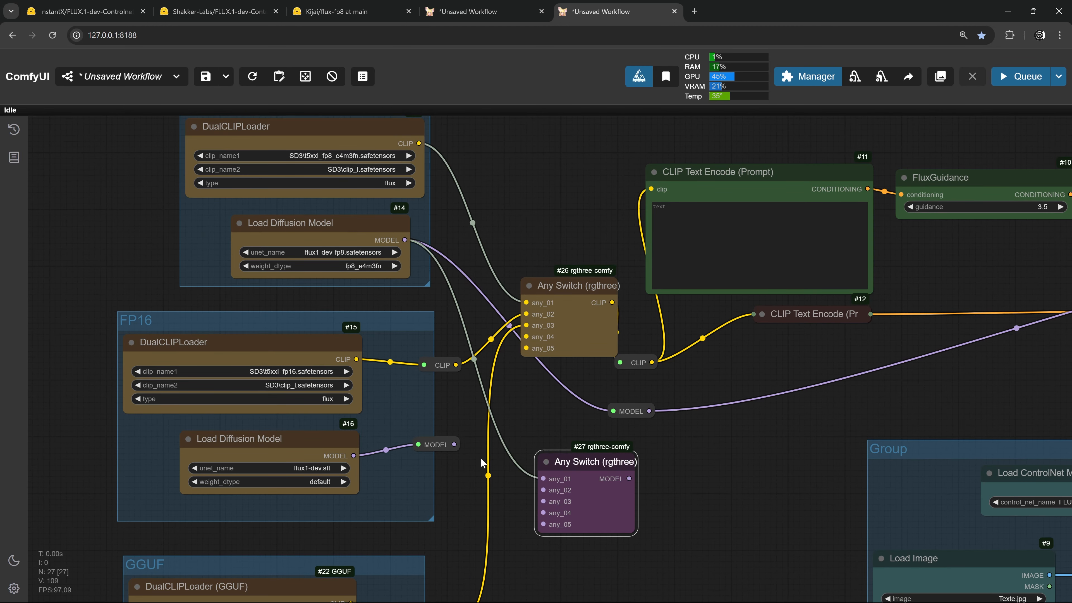
pyautogui.moveTo(454, 444); pyautogui.dragTo(543, 490)
pyautogui.moveTo(515, 512); pyautogui.dragTo(522, 345)
pyautogui.moveTo(449, 538); pyautogui.dragTo(436, 447)
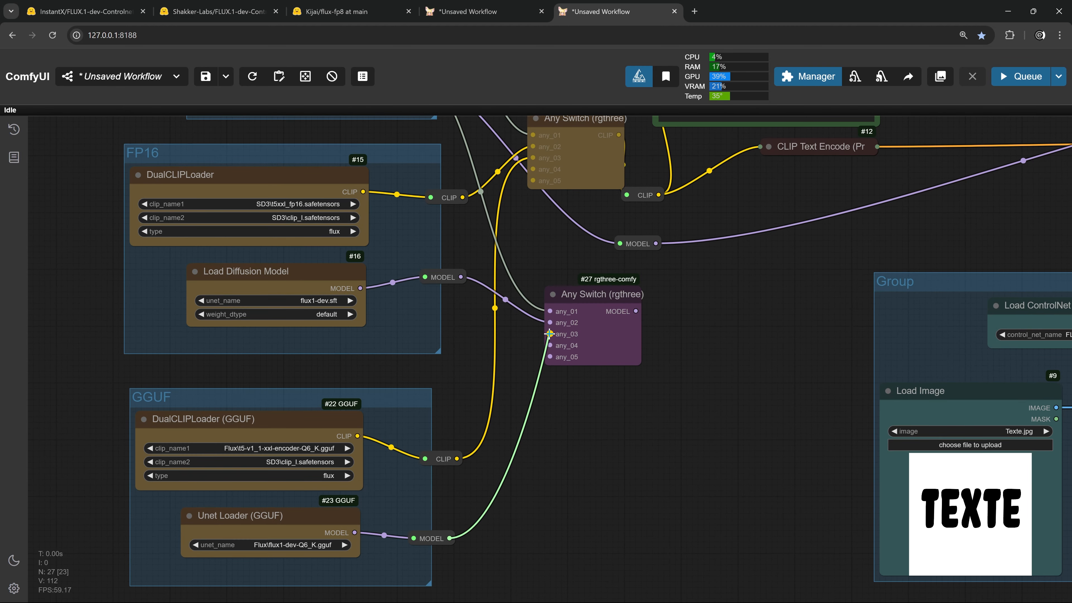
pyautogui.moveTo(517, 417); pyautogui.dragTo(502, 350)
# Feed the central MODEL reroute from the purple Any Switch and arrange both switches and their output reroutes compactly.
pyautogui.moveTo(613, 407); pyautogui.dragTo(639, 416)
pyautogui.moveTo(595, 391); pyautogui.dragTo(628, 391)
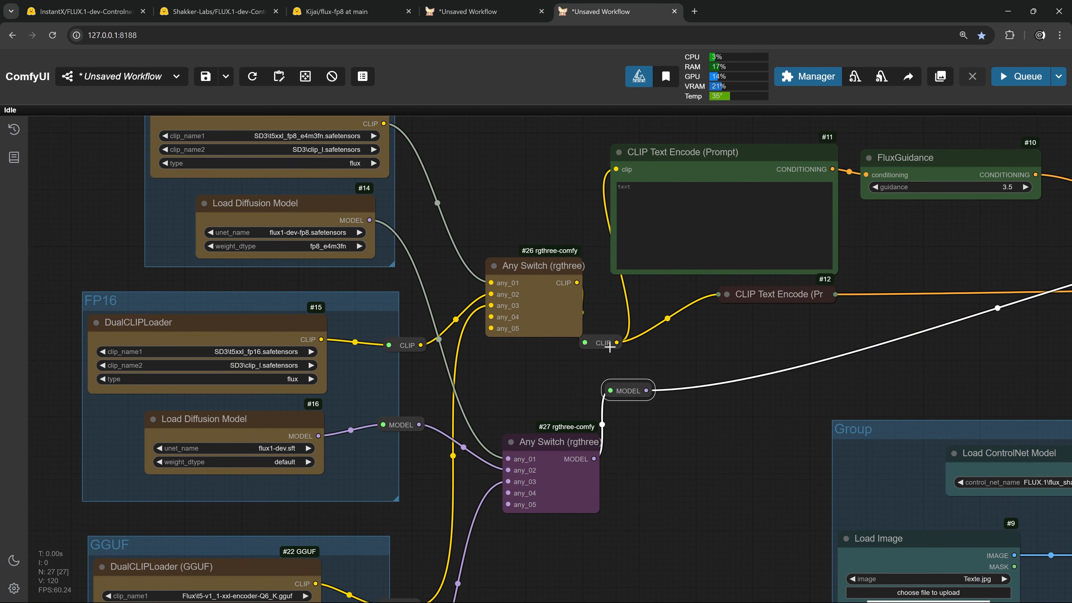
pyautogui.moveTo(603, 343); pyautogui.dragTo(640, 346)
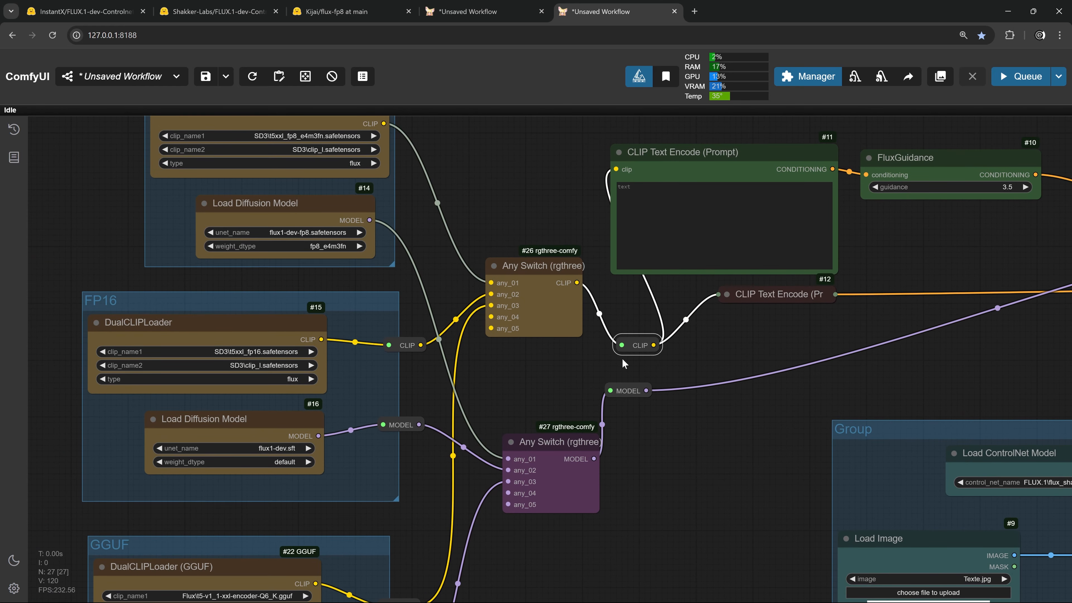
pyautogui.moveTo(554, 444); pyautogui.dragTo(543, 381)
pyautogui.moveTo(532, 268); pyautogui.dragTo(702, 237)
# Add a Fast Groups Bypasser (rgthree) node beside the FP8 group, on the side away from the switches.
pyautogui.scroll(-1, 702, 238)
pyautogui.moveTo(260, 220); pyautogui.dragTo(366, 278)
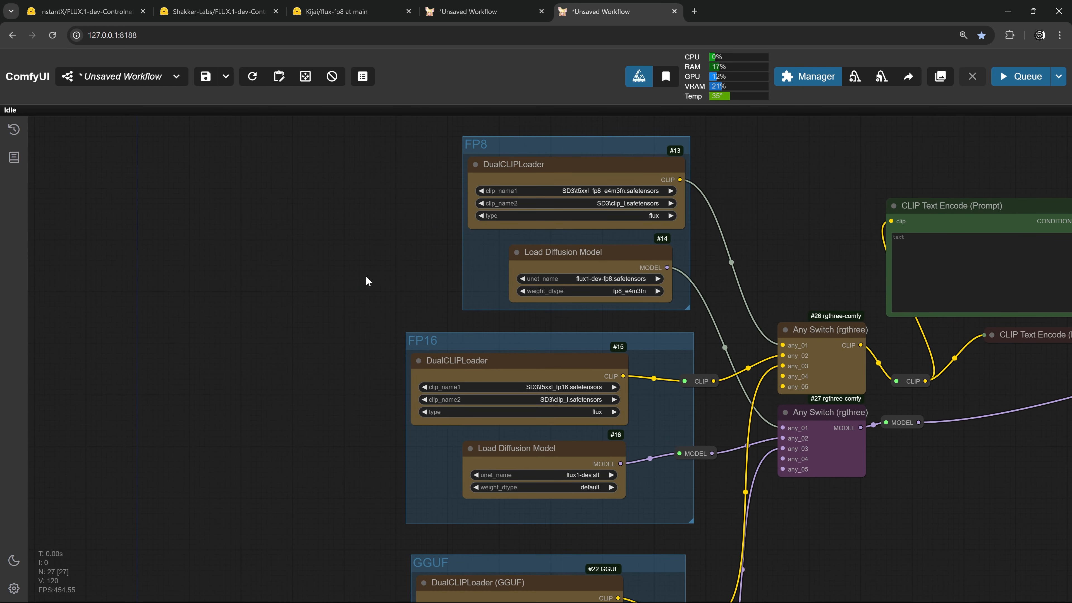
pyautogui.doubleClick(294, 276)
pyautogui.write('fast g')
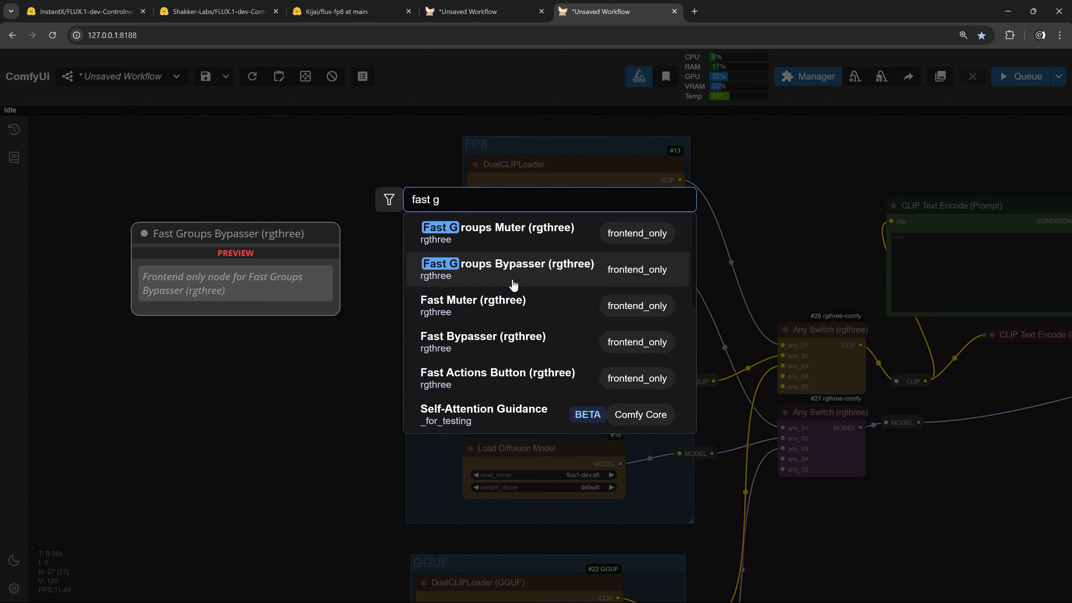
pyautogui.click(502, 270)
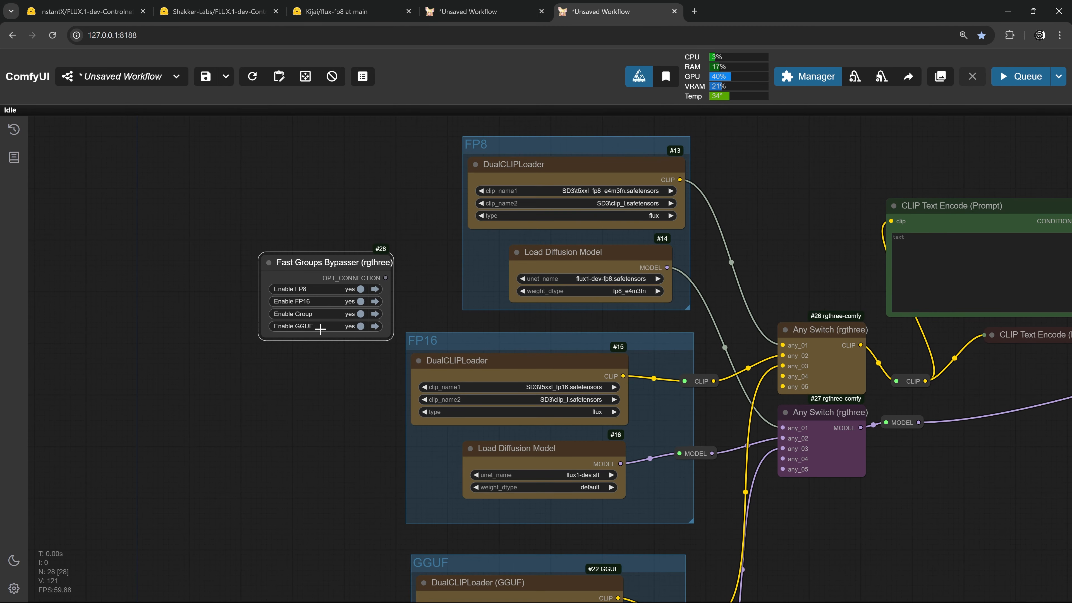
pyautogui.scroll(2, 320, 329)
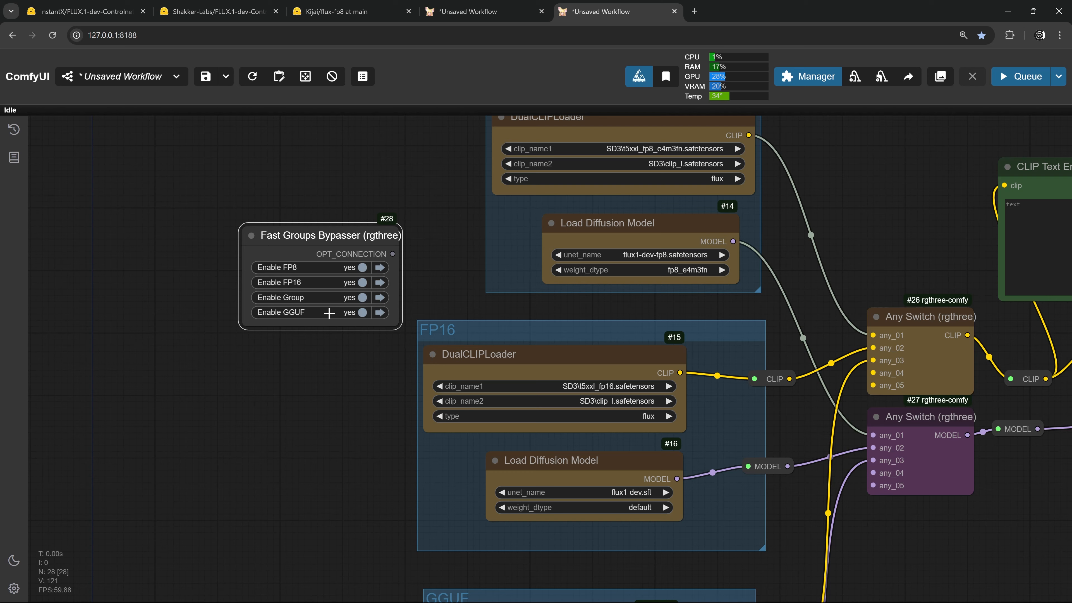
pyautogui.click(362, 77)
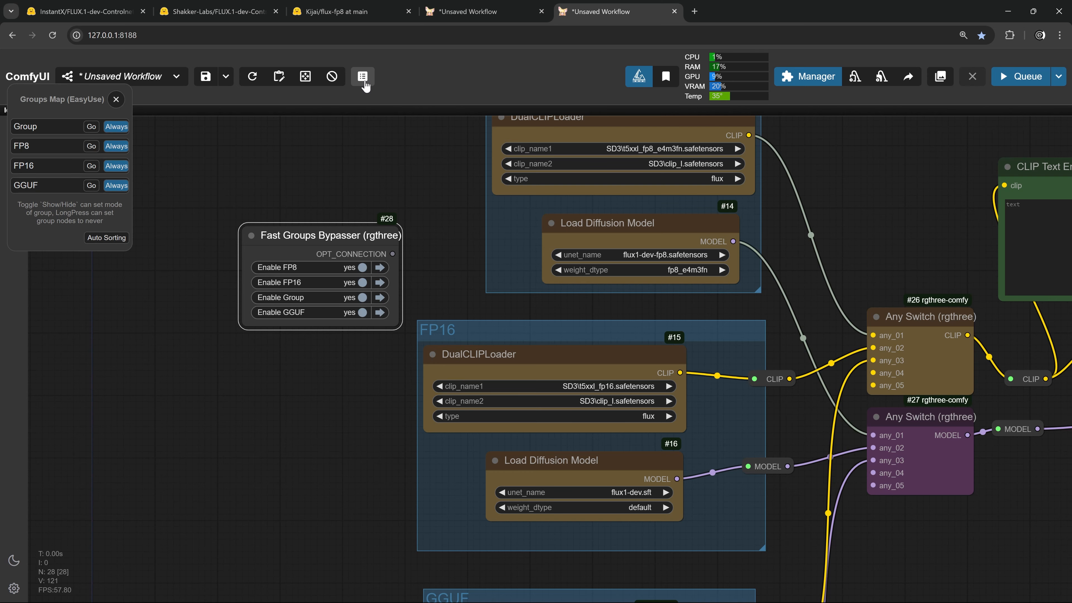
pyautogui.click(116, 99)
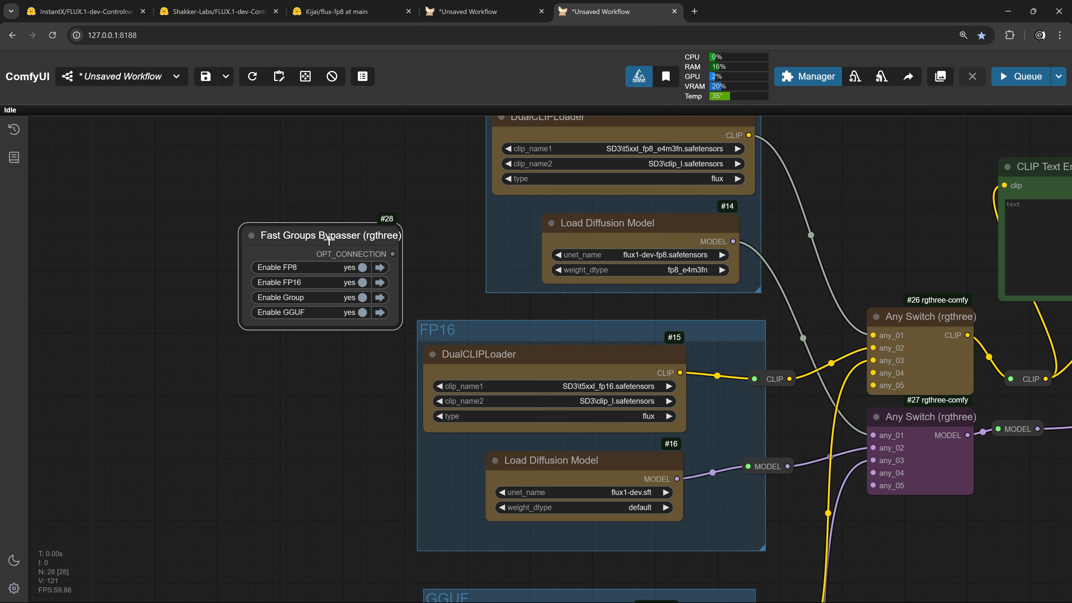
# Shift the Fast Groups Bypasser slightly farther from the FP8 group and rename the group around the Load ControlNet Model node to ControlNet.
pyautogui.moveTo(356, 243); pyautogui.dragTo(343, 249)
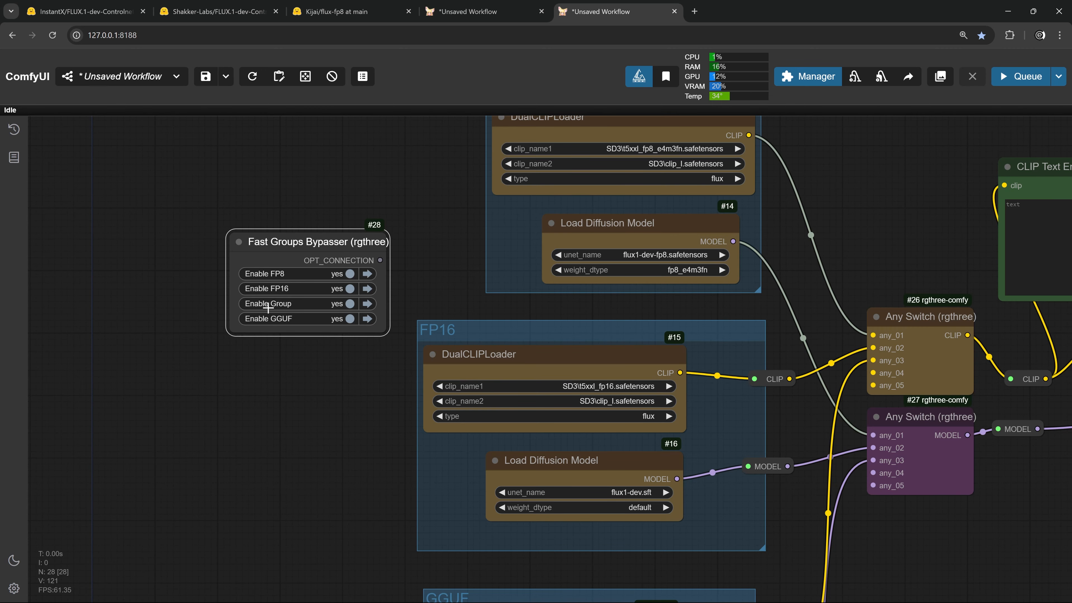
pyautogui.scroll(-5, 268, 307)
pyautogui.moveTo(861, 434); pyautogui.dragTo(507, 303)
pyautogui.doubleClick(506, 301)
pyautogui.write('Co')
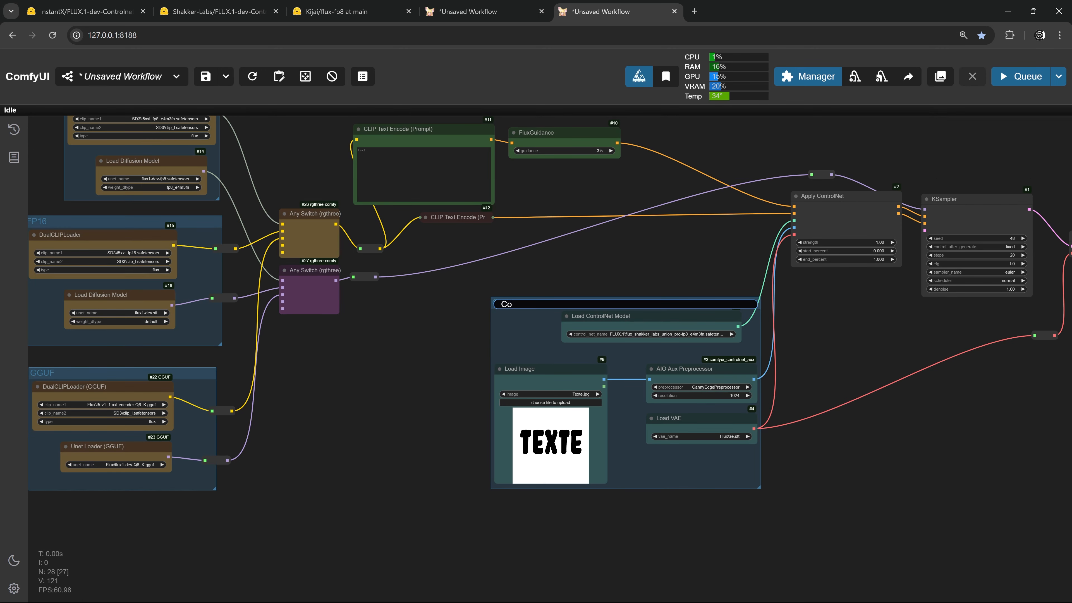
pyautogui.write('ntrolNet')
pyautogui.press('Return')
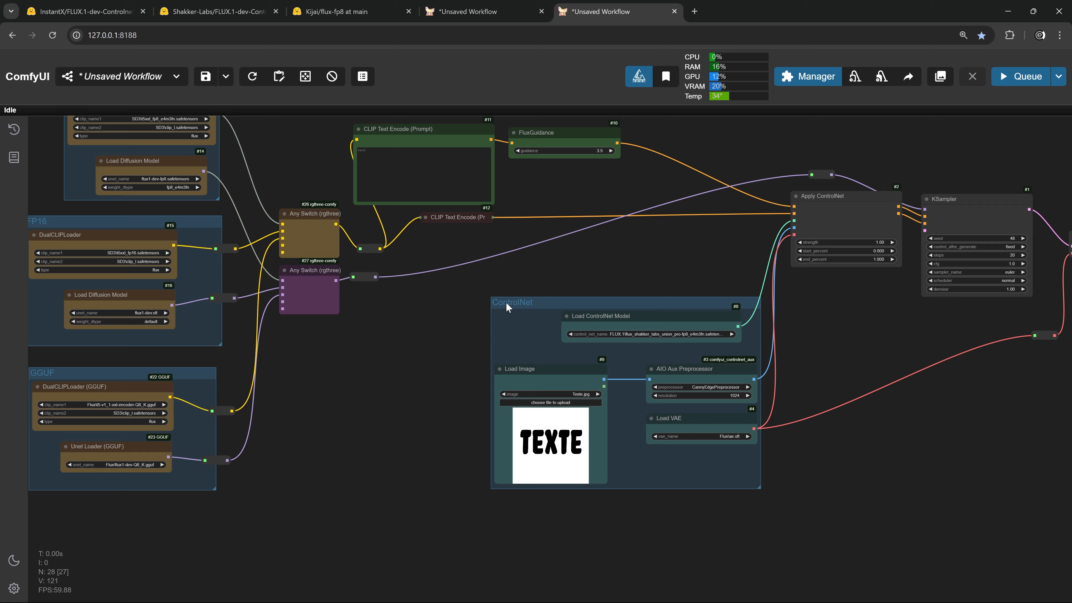
# Show the Fast Groups Bypasser's properties and set its matchTitle to ^FP16 DEV|FP8|GGUF.*.
pyautogui.moveTo(479, 404); pyautogui.dragTo(664, 490)
pyautogui.scroll(4, 262, 268)
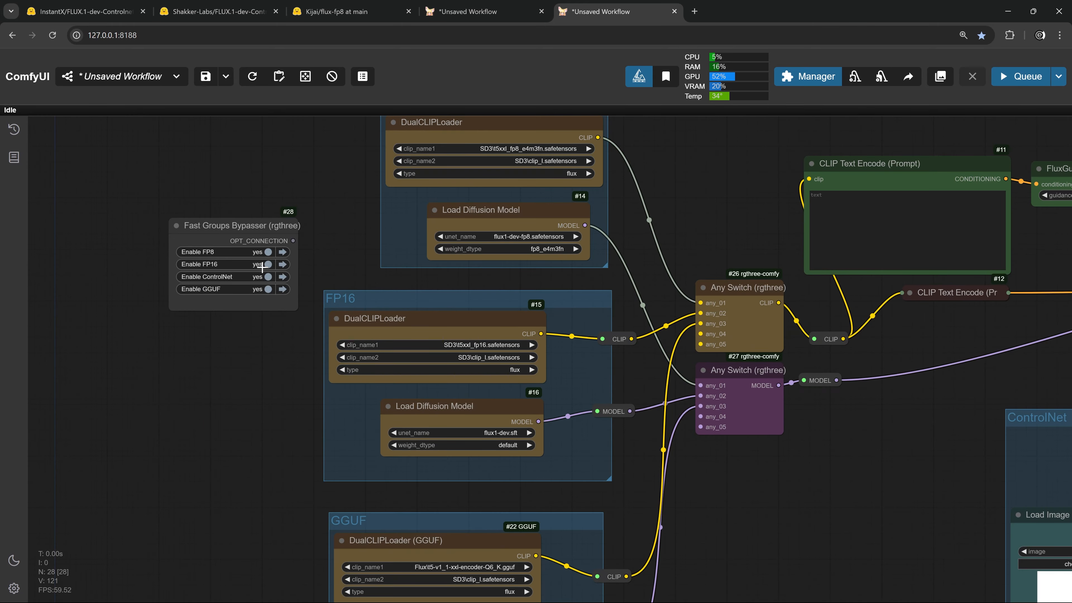
pyautogui.scroll(2, 262, 268)
pyautogui.rightClick(231, 172)
pyautogui.click(255, 233)
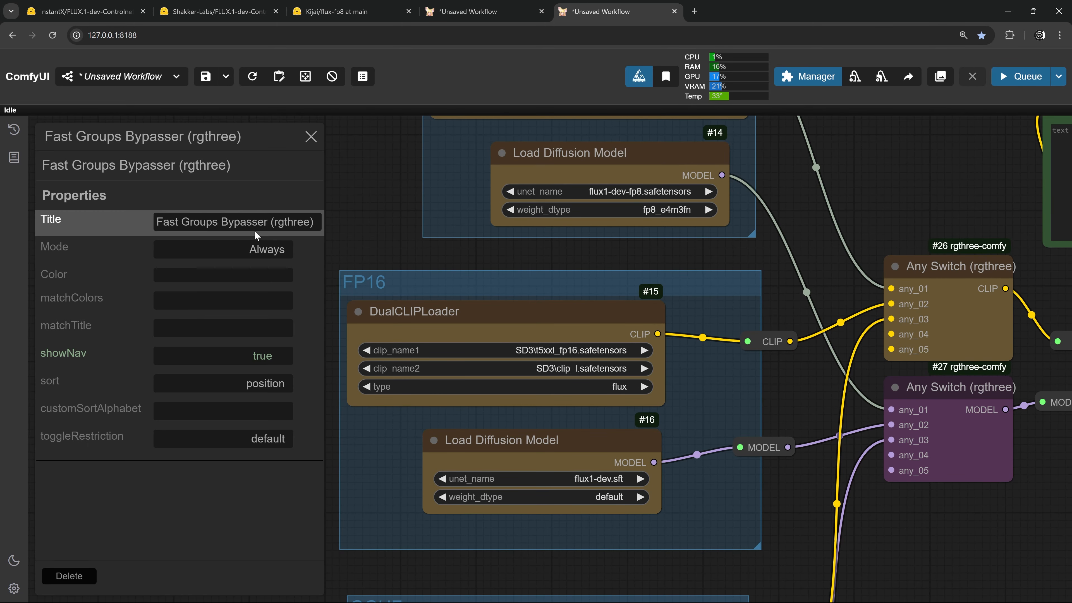
pyautogui.click(182, 336)
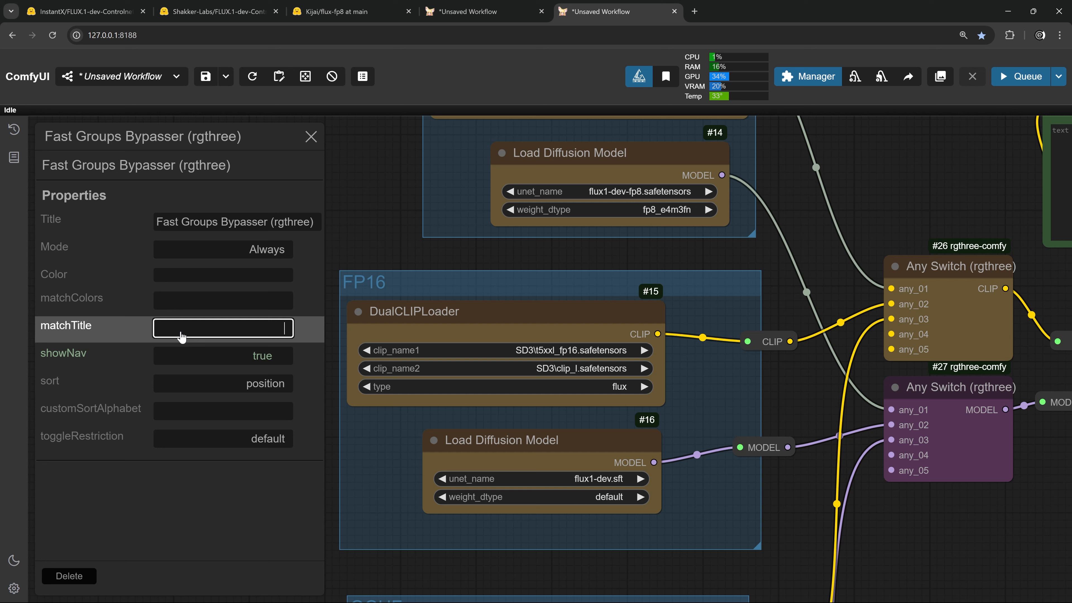
pyautogui.write('^FP16 DEV|FP8|GGUF.*')
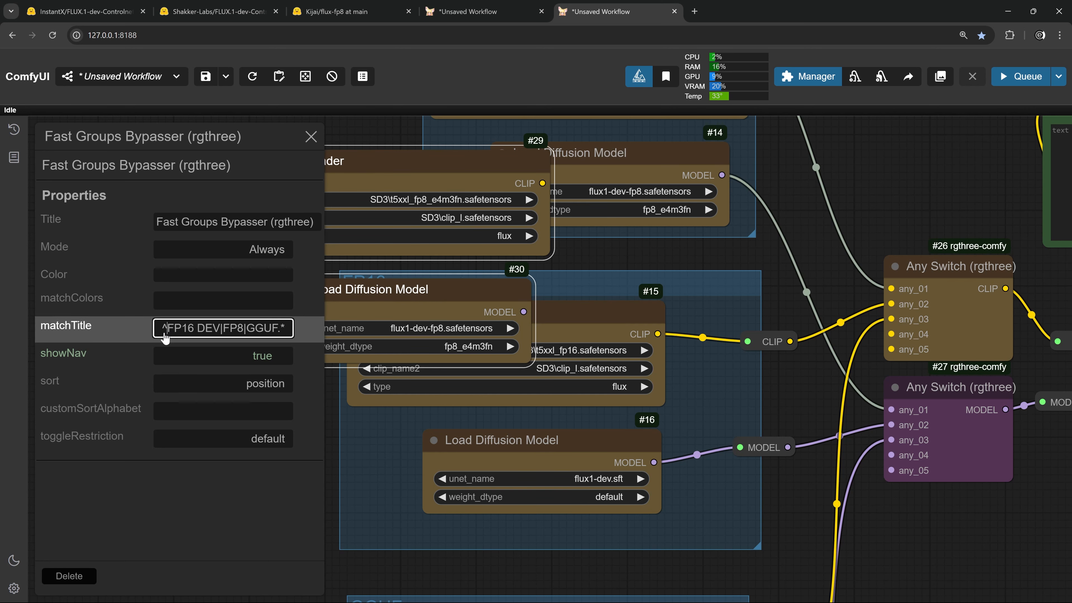
# Remove the DEV suffix from the FP16 term in the bypasser's matchTitle pattern.
pyautogui.click(167, 334)
pyautogui.click(189, 333)
pyautogui.press('Delete')
pyautogui.press('Delete')
pyautogui.press('Delete')
pyautogui.press('Delete')
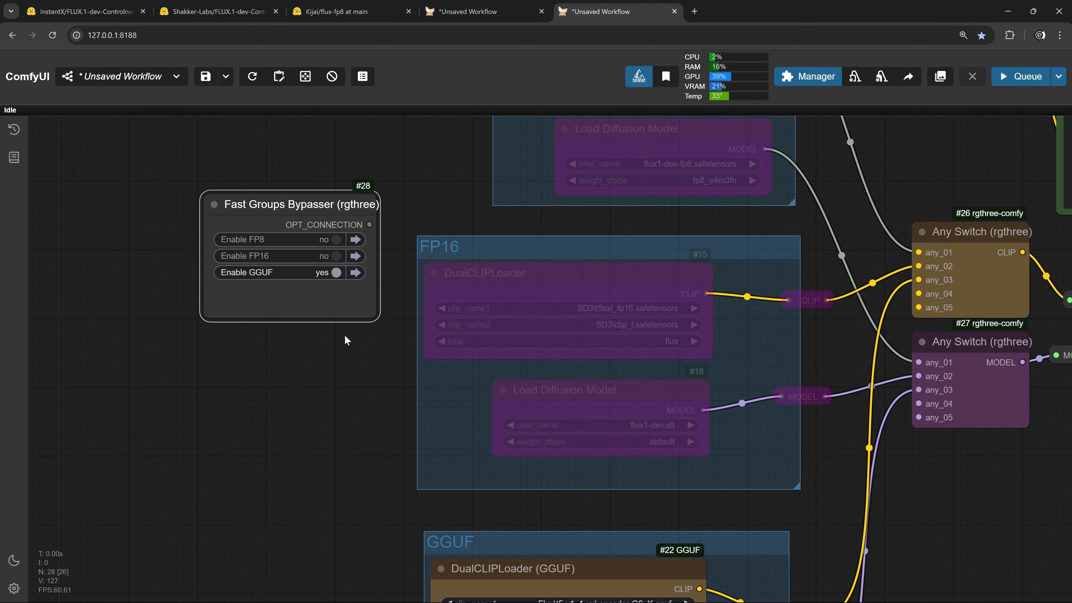
# Bypass the GGUF group, try the FP16 toggle on and off, and leave only the FP8 group enabled.
pyautogui.scroll(-2, 345, 335)
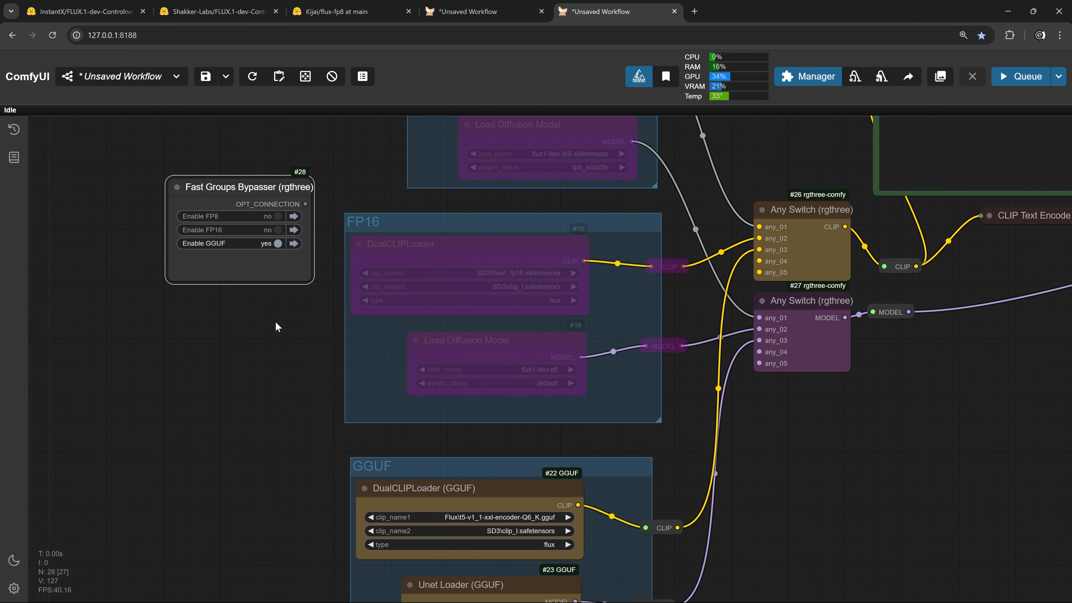
pyautogui.moveTo(276, 323); pyautogui.dragTo(266, 320)
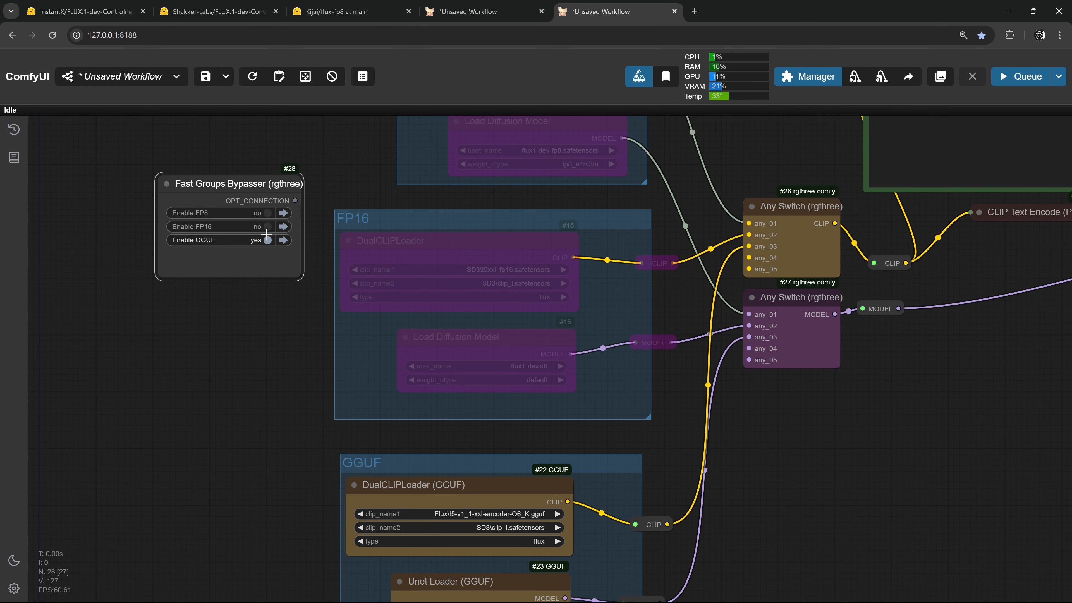
pyautogui.click(272, 242)
pyautogui.click(268, 228)
pyautogui.click(269, 228)
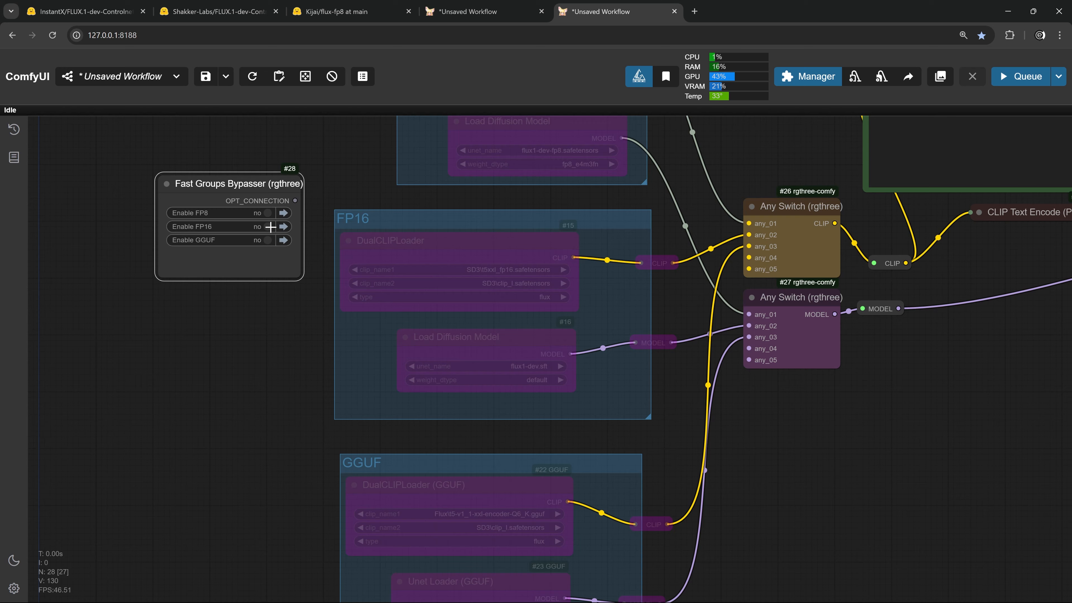
pyautogui.click(268, 214)
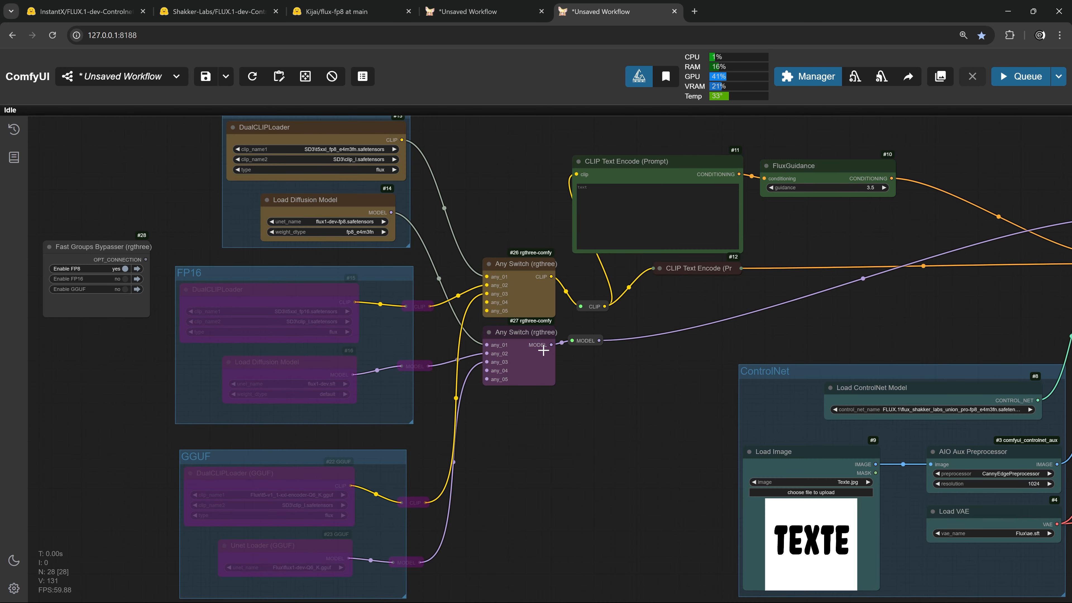
# Examine the positive prompt, the Apply ControlNet strength and percent settings, and the source image in the ControlNet group.
pyautogui.moveTo(641, 456); pyautogui.dragTo(508, 467)
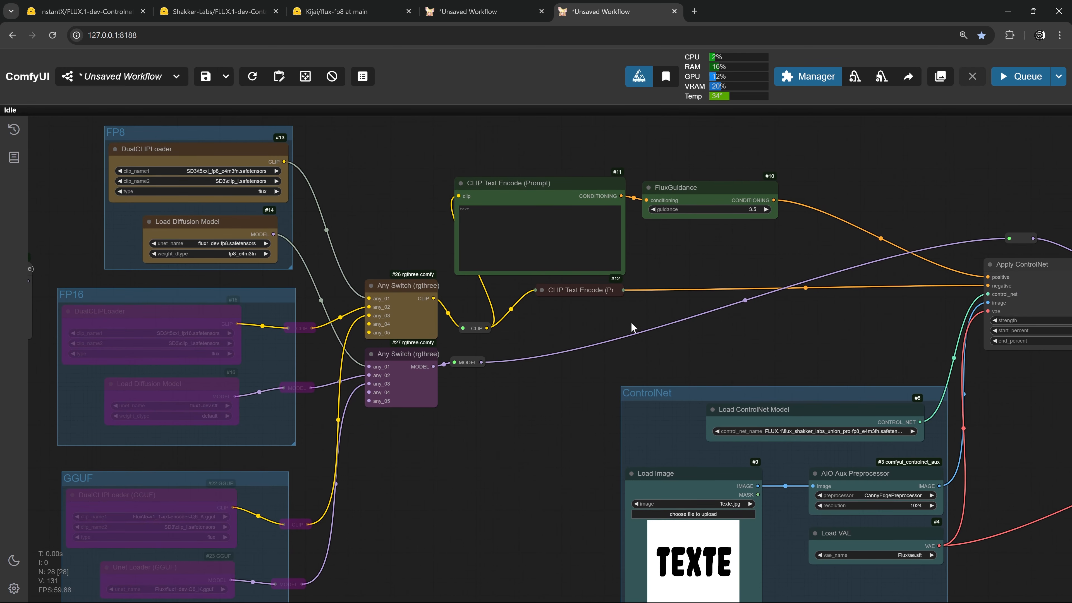
pyautogui.moveTo(619, 321); pyautogui.dragTo(567, 392)
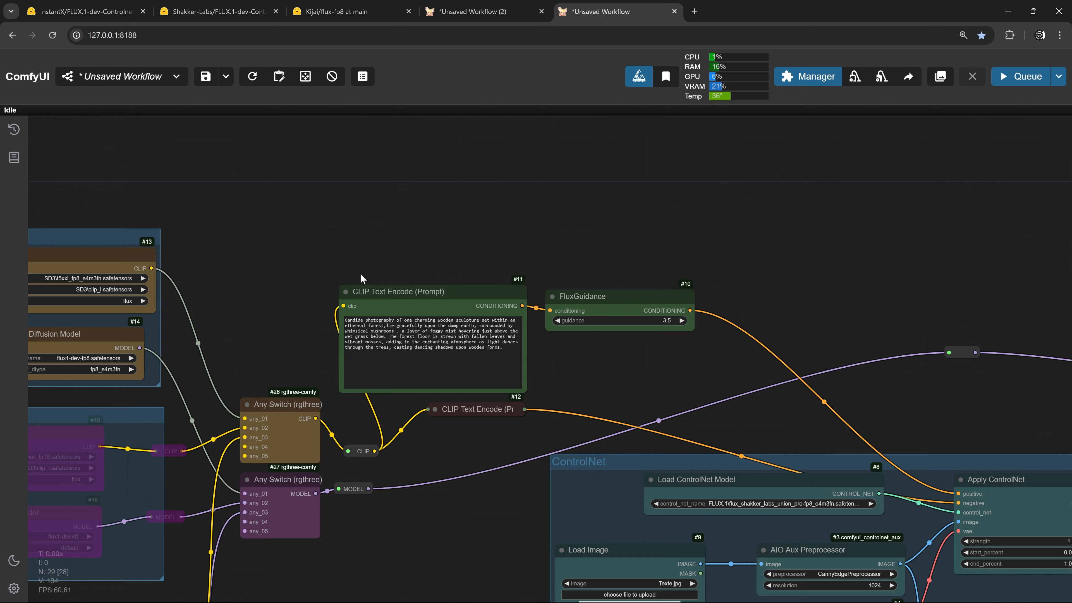
pyautogui.scroll(10, 364, 275)
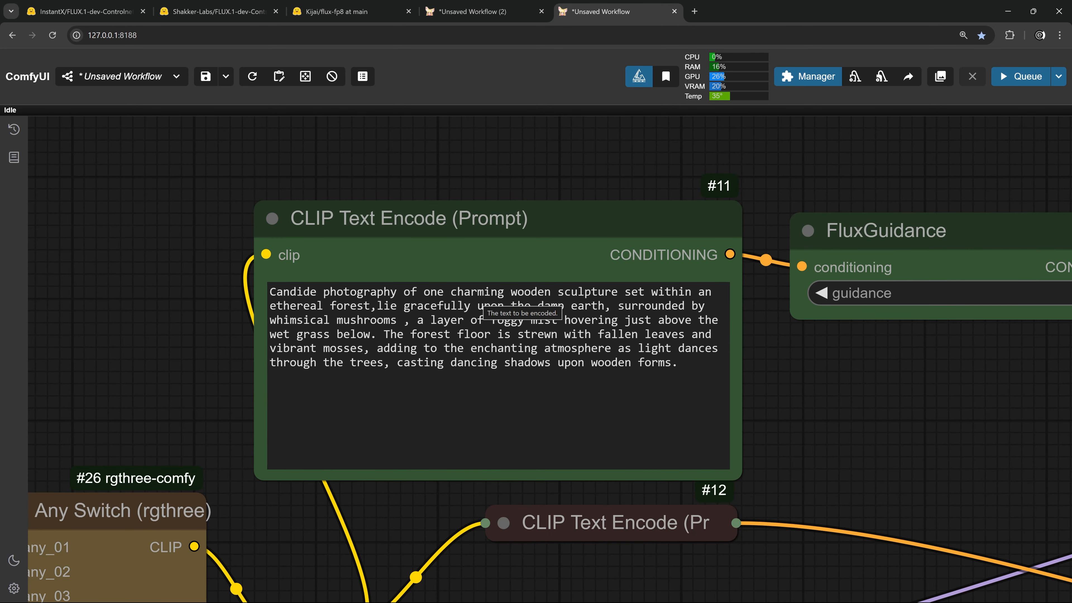
pyautogui.scroll(-10, 481, 304)
pyautogui.moveTo(886, 380); pyautogui.dragTo(507, 317)
pyautogui.scroll(8, 553, 262)
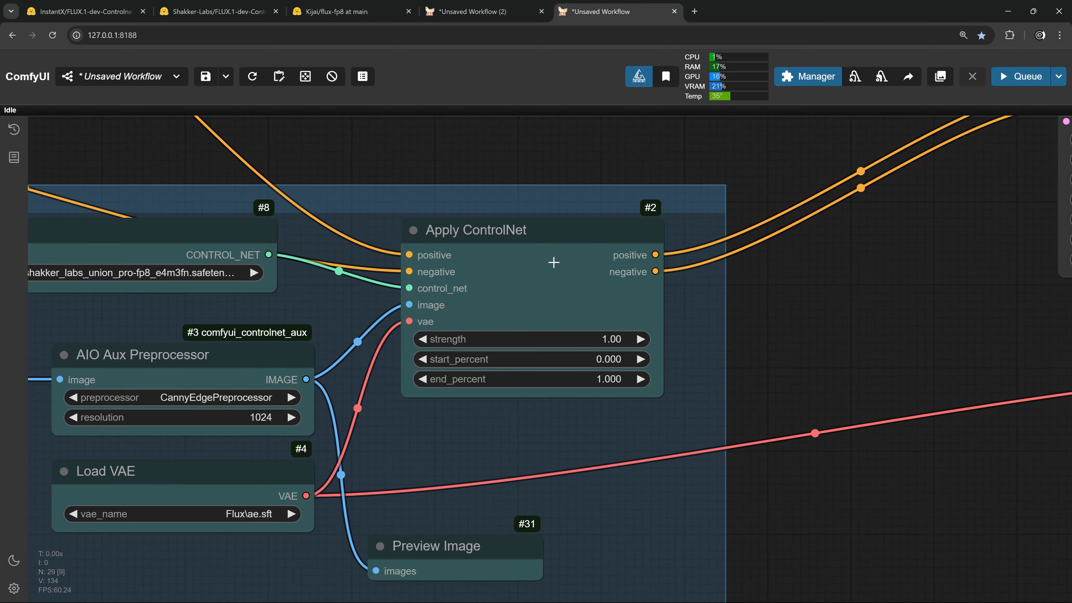
pyautogui.scroll(3, 553, 262)
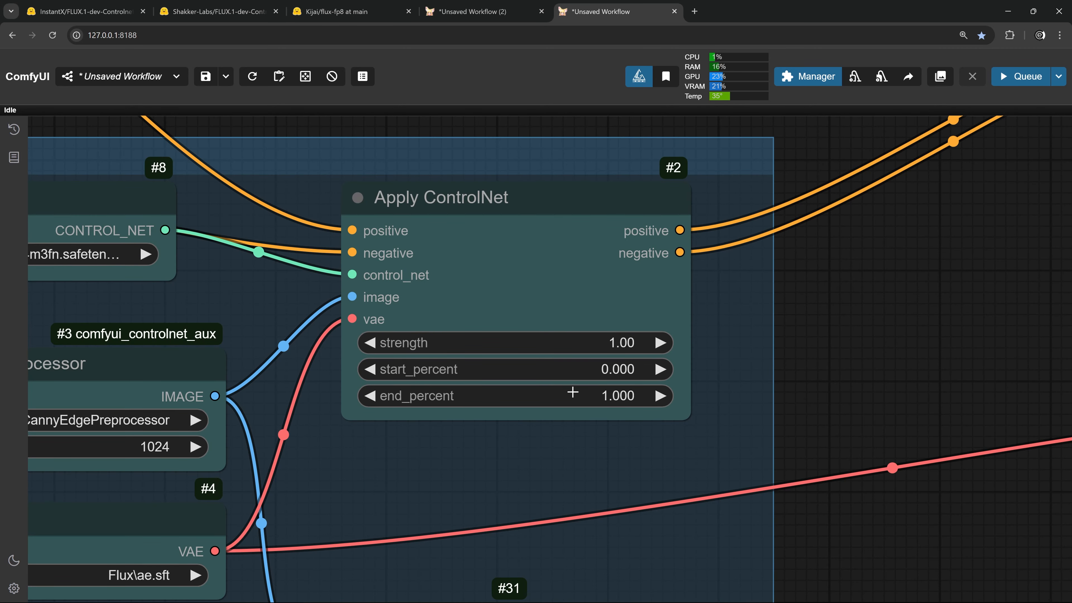
pyautogui.scroll(-6, 599, 378)
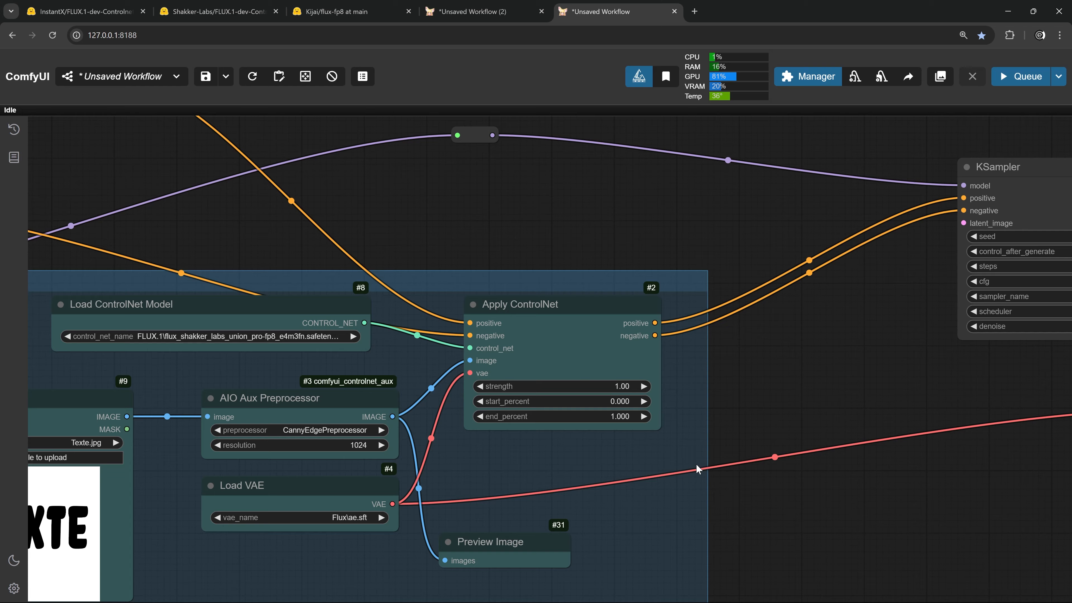
pyautogui.moveTo(738, 527); pyautogui.dragTo(1034, 425)
pyautogui.scroll(3, 365, 420)
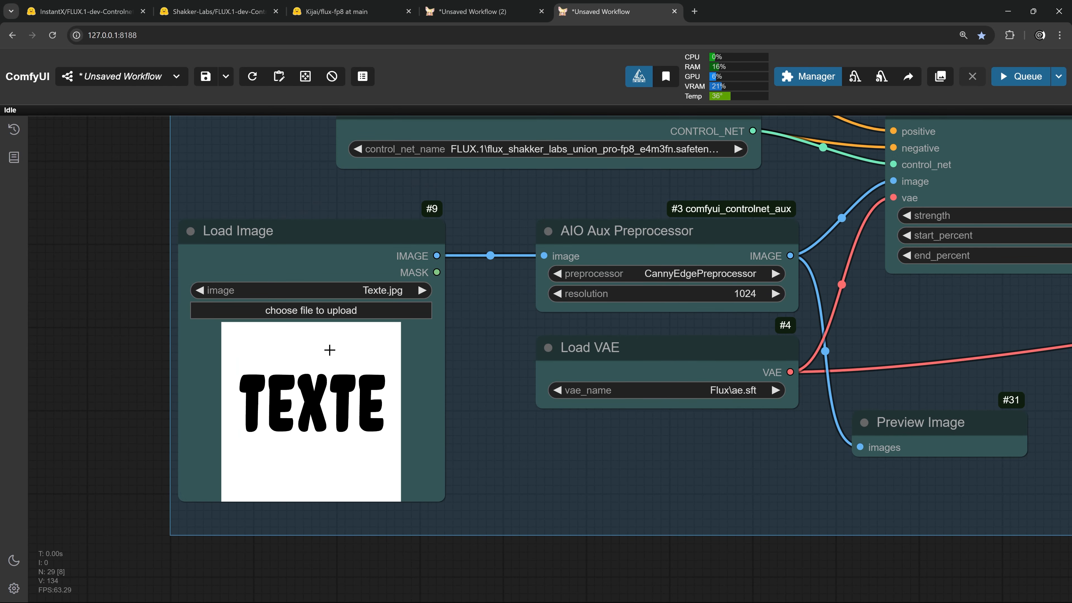
pyautogui.scroll(-7, 400, 391)
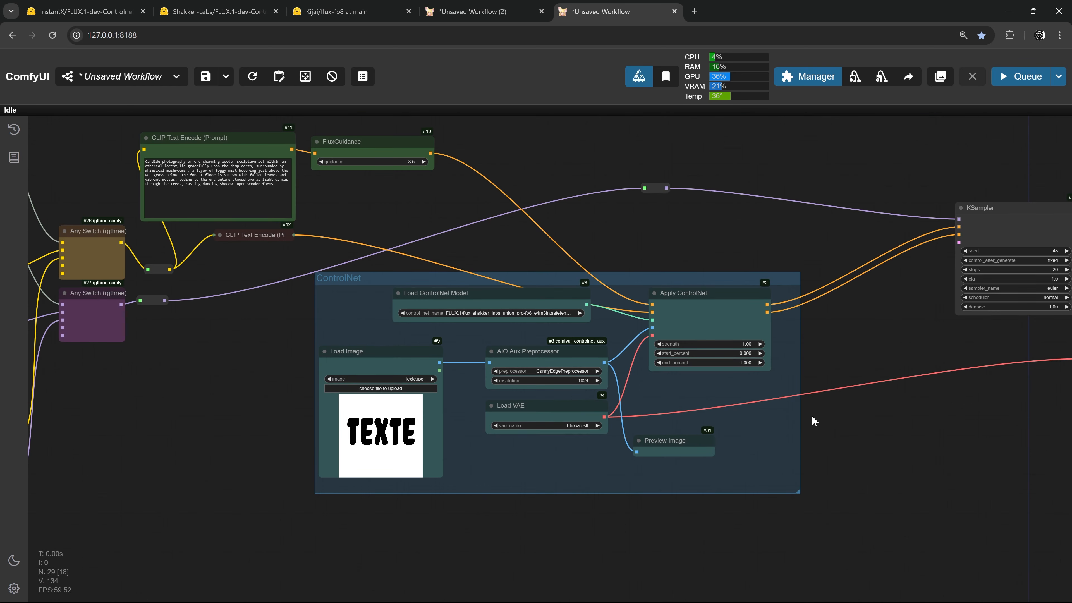
# Move the Preview Image node fed by the AIO Aux Preprocessor directly beneath Apply ControlNet.
pyautogui.moveTo(811, 416); pyautogui.dragTo(719, 388)
pyautogui.scroll(4, 541, 372)
pyautogui.click(377, 231)
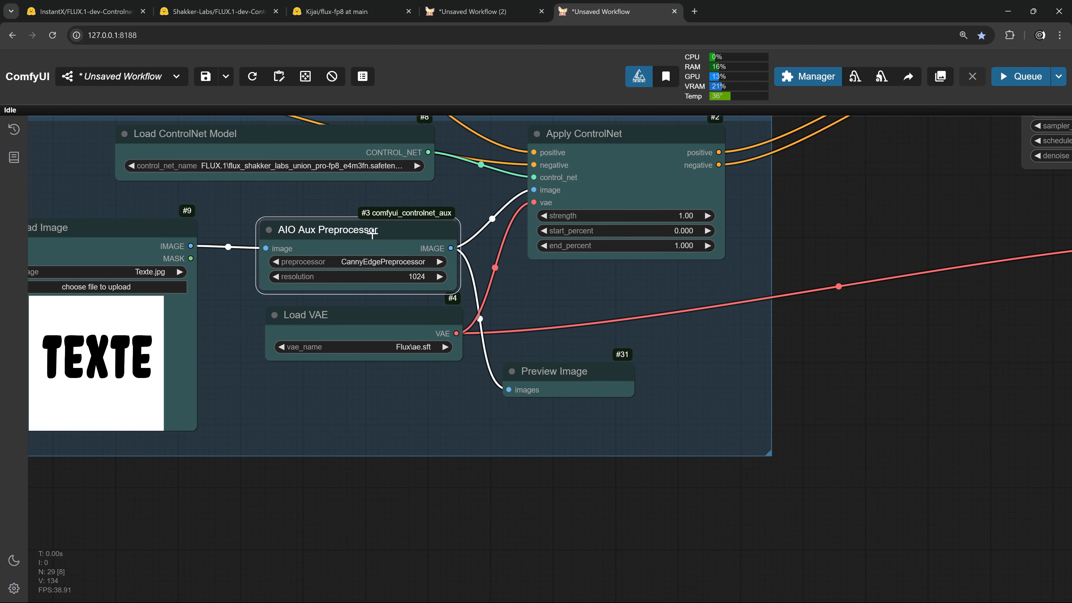
pyautogui.moveTo(550, 378); pyautogui.dragTo(581, 283)
pyautogui.scroll(-5, 849, 407)
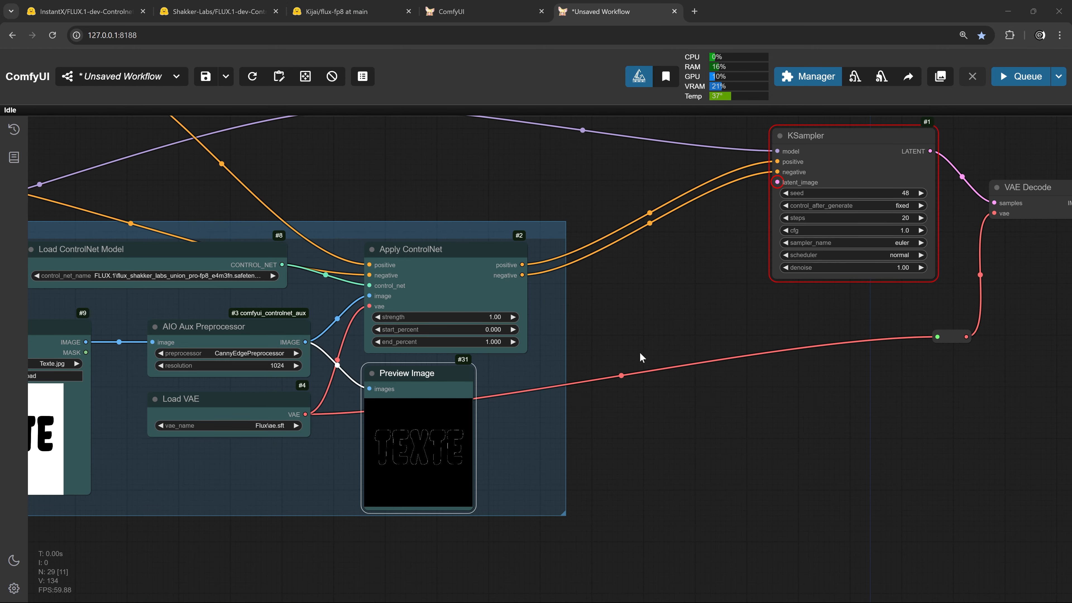
# Add an Empty Latent Image node and place it between the ControlNet group and the KSampler.
pyautogui.scroll(6, 640, 352)
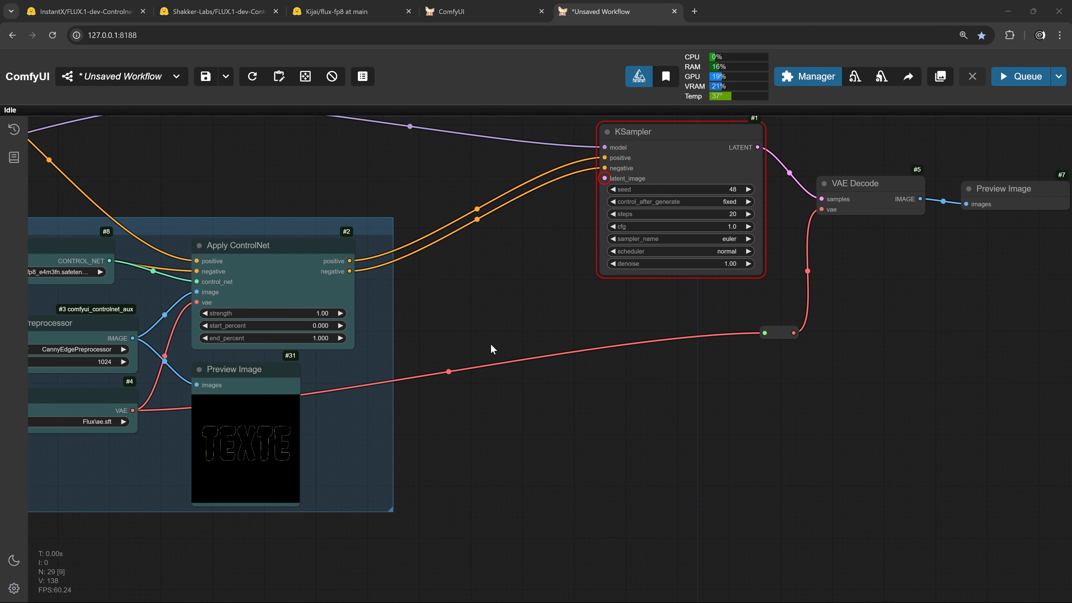
pyautogui.doubleClick(510, 323)
pyautogui.write('emp')
pyautogui.press('Return')
pyautogui.scroll(2, 578, 376)
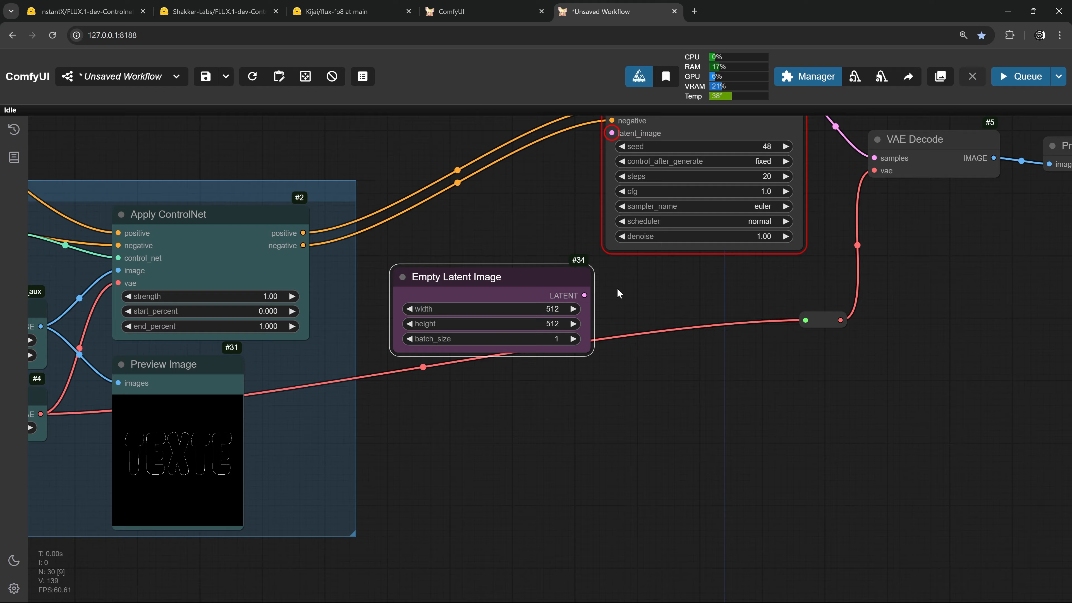
pyautogui.moveTo(616, 287); pyautogui.dragTo(627, 387)
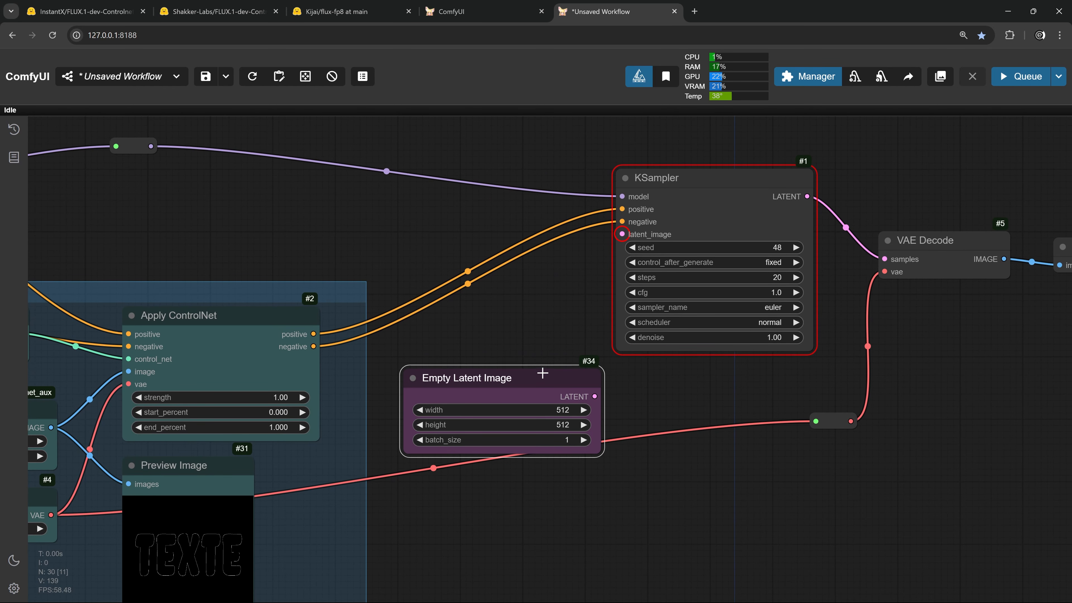
pyautogui.moveTo(543, 377); pyautogui.dragTo(536, 364)
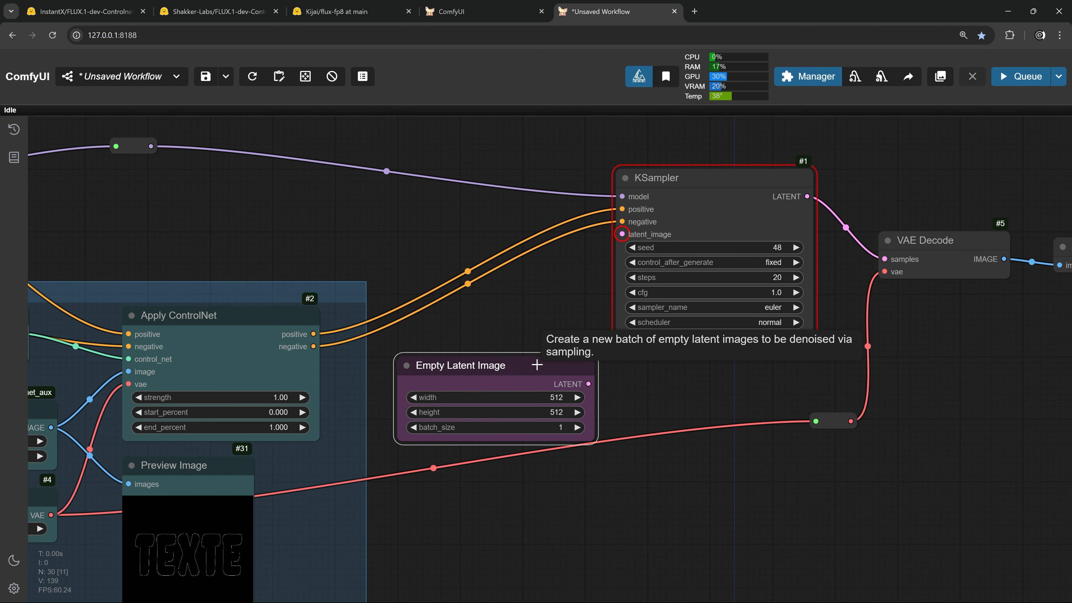
# Add a Flux Resolution Calculator node below the Empty Latent Image node.
pyautogui.doubleClick(524, 485)
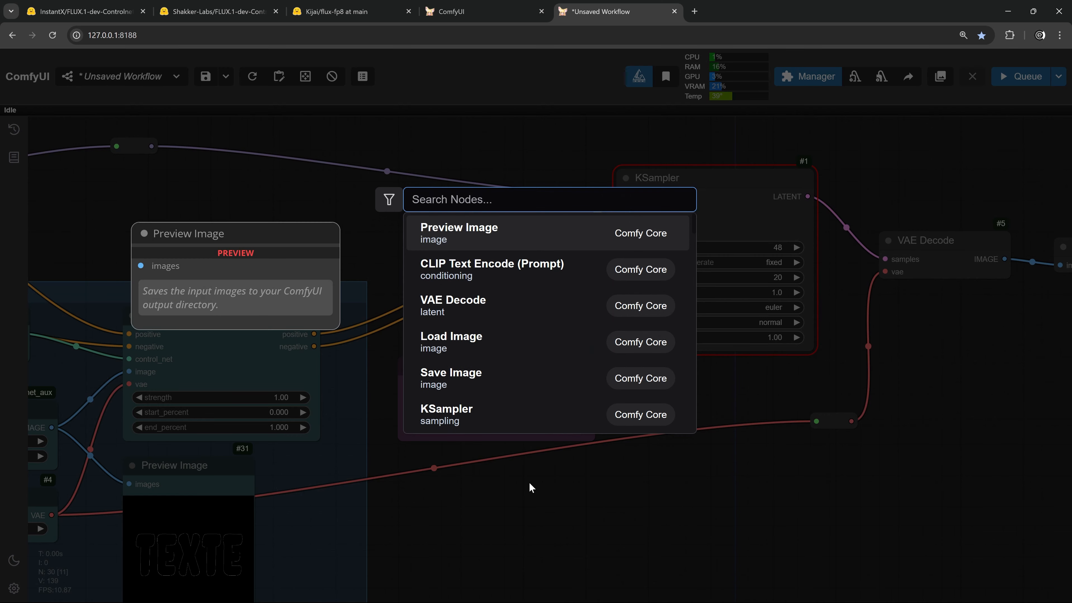
pyautogui.write('flux re')
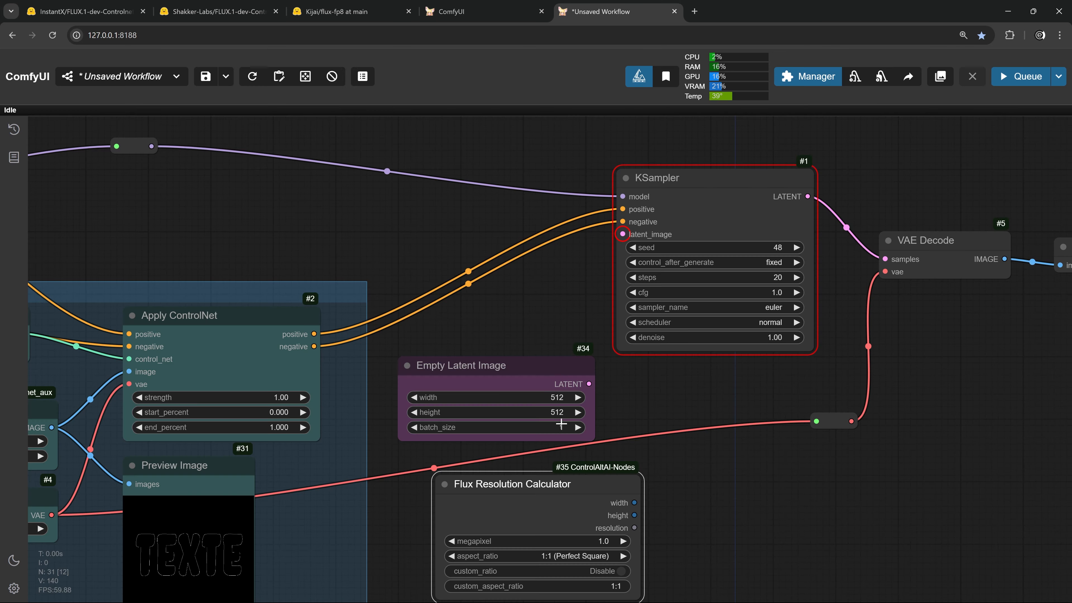
pyautogui.click(637, 248)
# Convert the Empty Latent Image's width and height to inputs and feed them from the matching Flux Resolution Calculator outputs.
pyautogui.rightClick(528, 366)
pyautogui.click(640, 528)
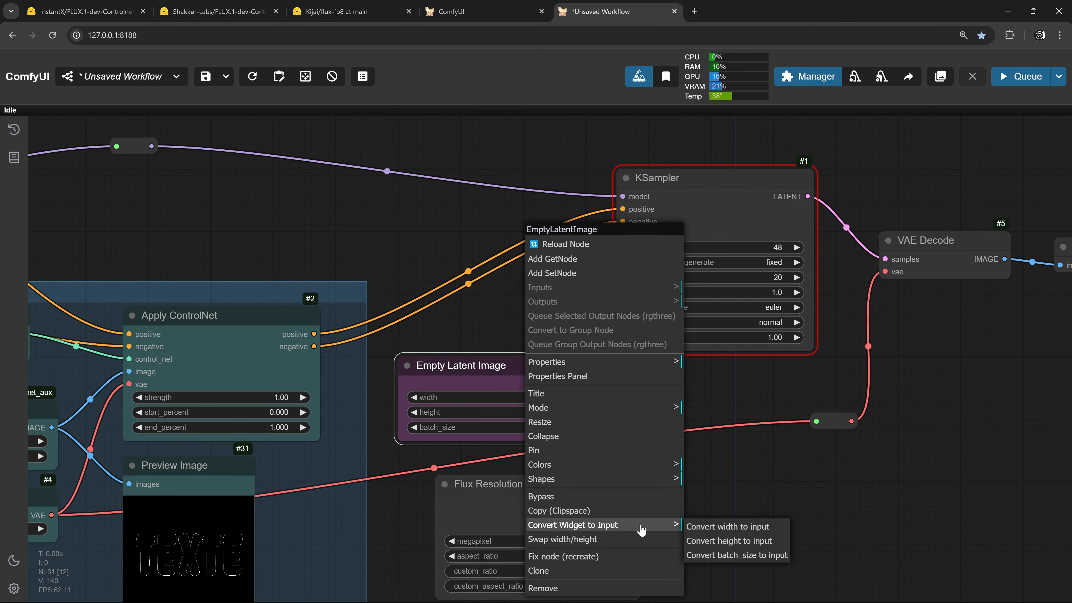
pyautogui.click(713, 527)
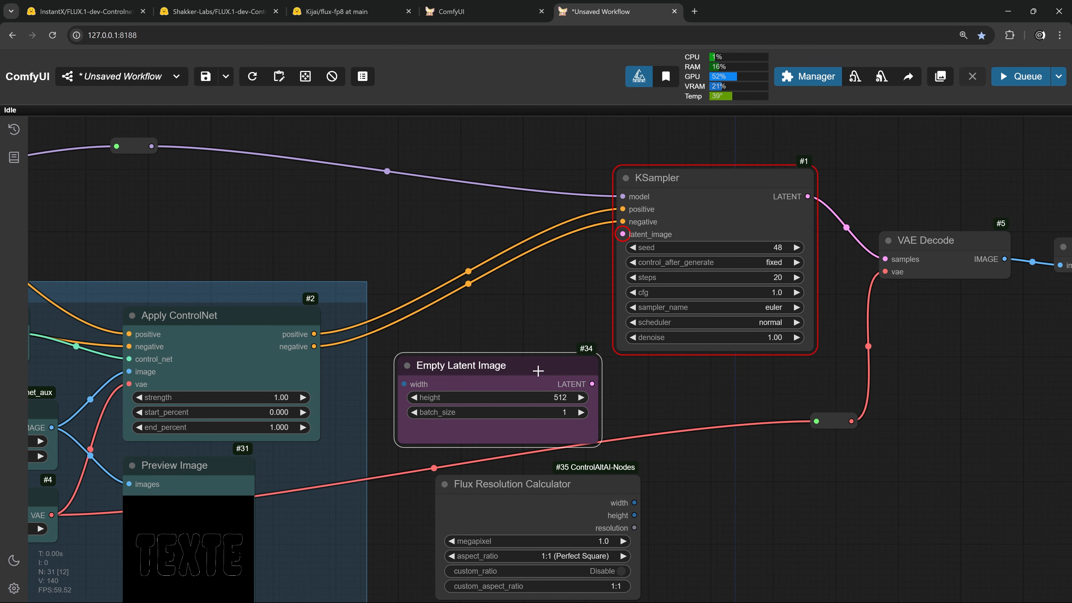
pyautogui.rightClick(536, 383)
pyautogui.click(577, 514)
pyautogui.click(733, 518)
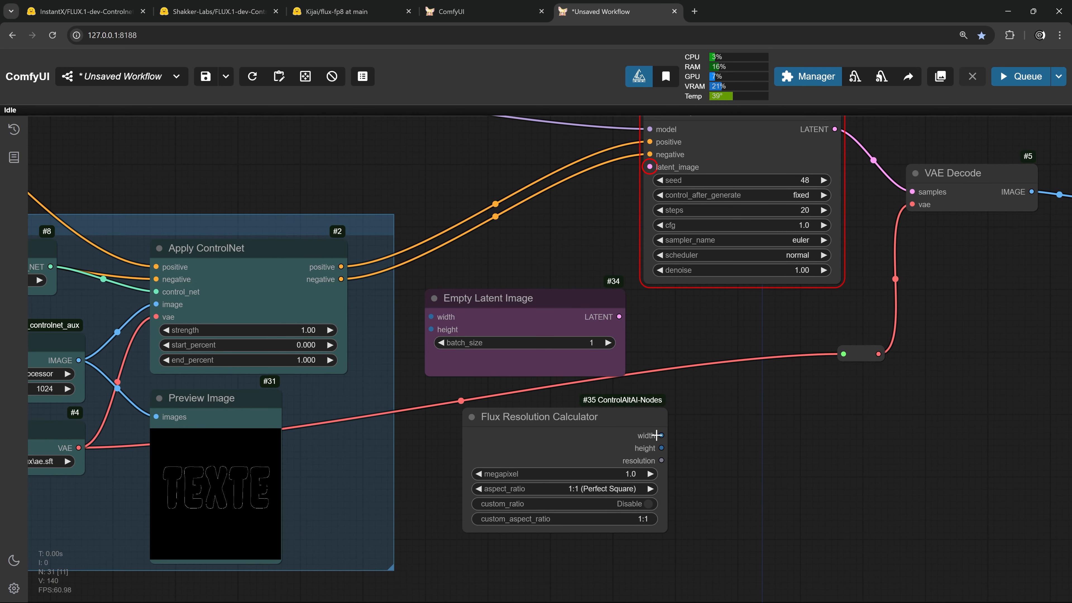
pyautogui.moveTo(660, 435); pyautogui.dragTo(431, 316)
pyautogui.moveTo(661, 449); pyautogui.dragTo(431, 329)
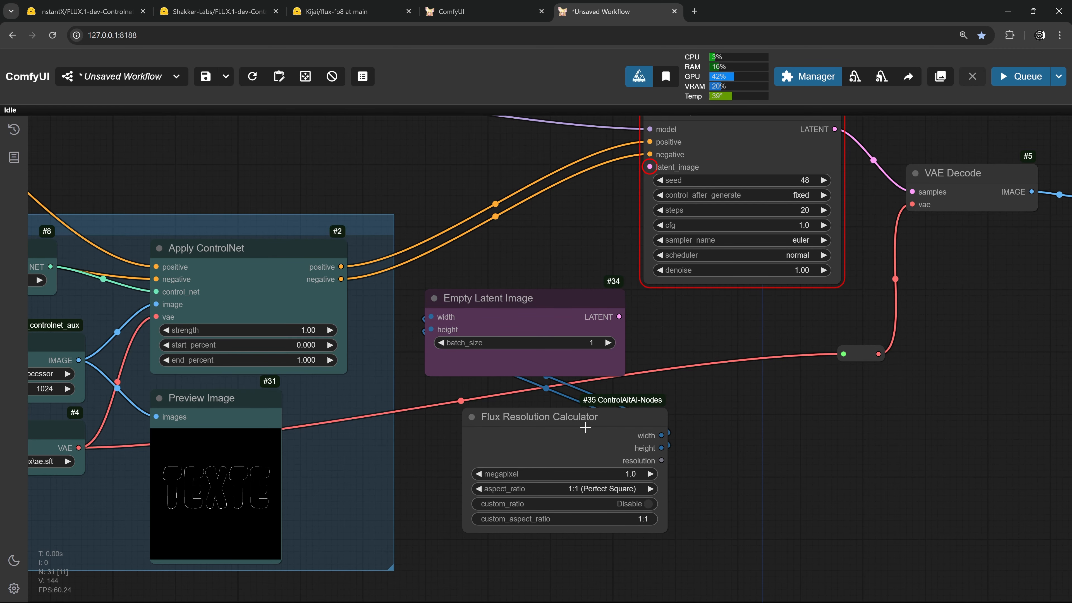
# Align the Flux Resolution Calculator directly beneath the Empty Latent Image and colour it purple to match.
pyautogui.click(566, 416)
pyautogui.moveTo(565, 417); pyautogui.dragTo(529, 416)
pyautogui.rightClick(542, 413)
pyautogui.click(565, 481)
pyautogui.click(721, 557)
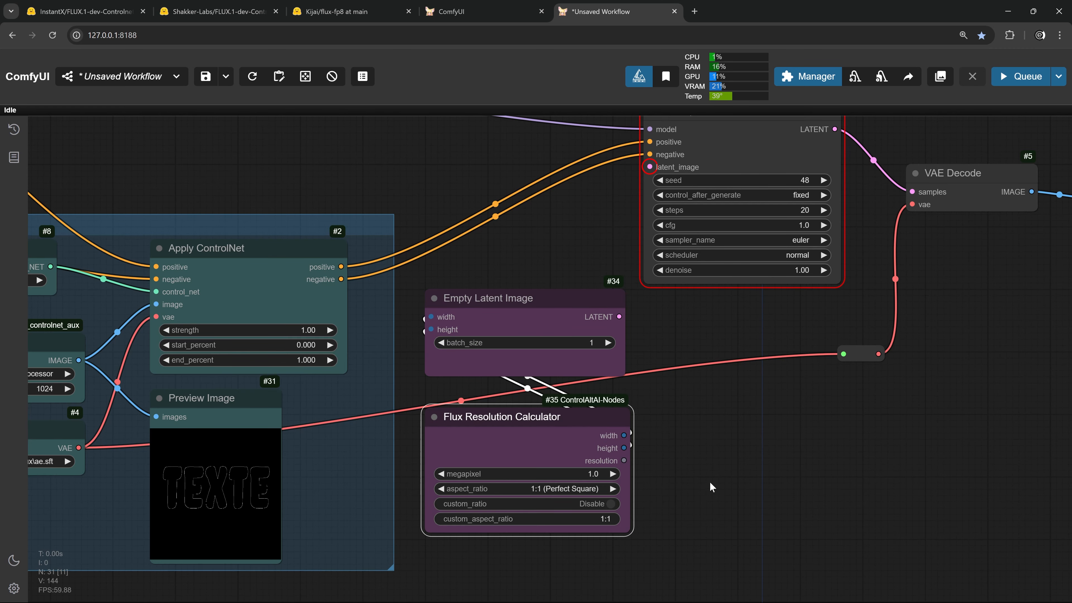
# Feed the Empty Latent Image's LATENT output into the KSampler's latent_image input and run the workflow.
pyautogui.moveTo(710, 486); pyautogui.dragTo(663, 539)
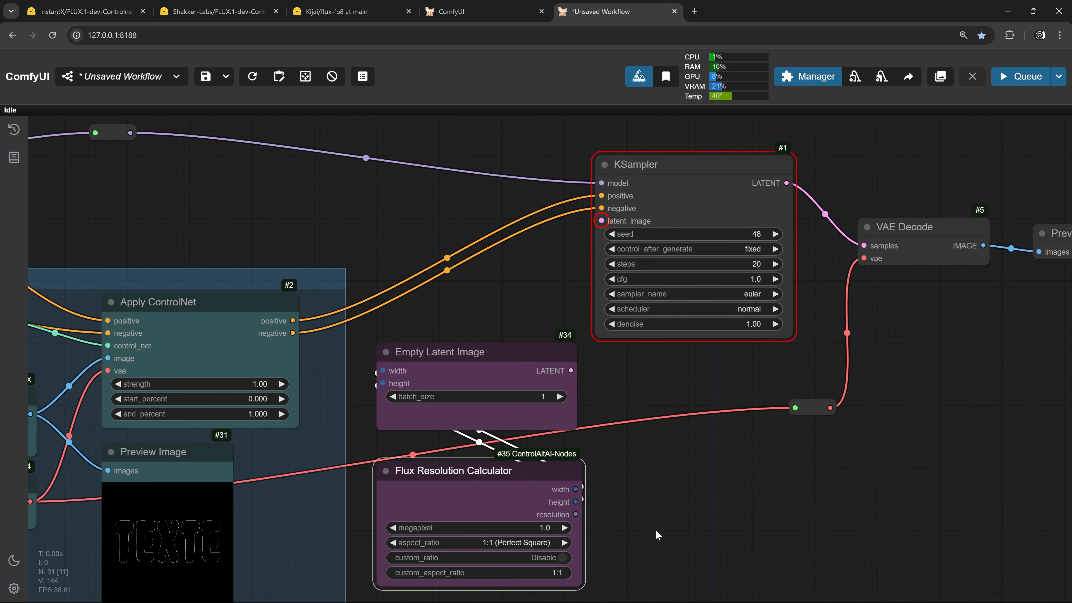
pyautogui.moveTo(574, 370); pyautogui.dragTo(601, 221)
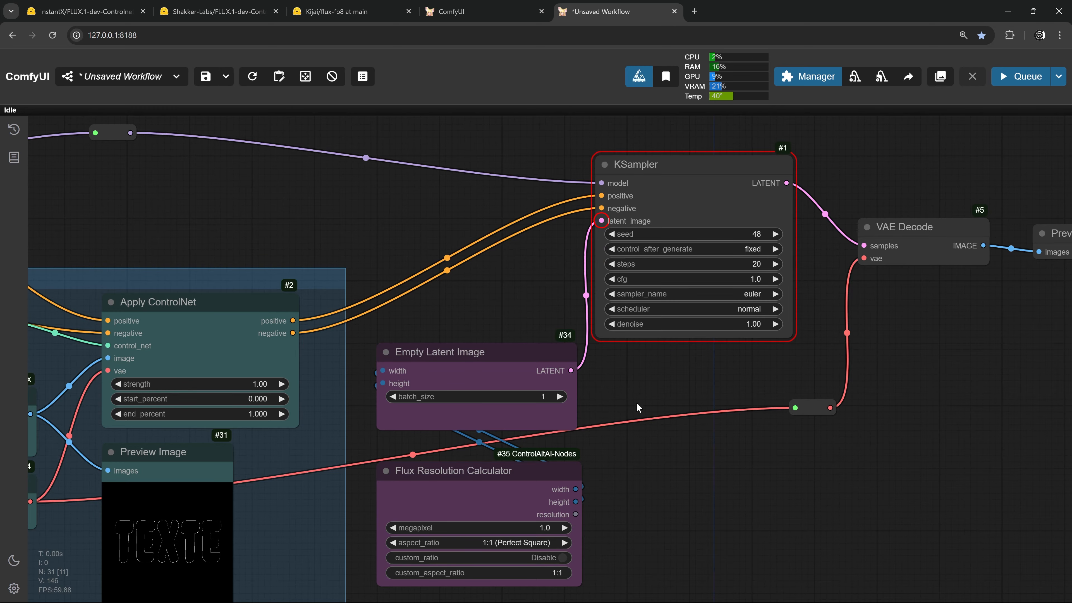
pyautogui.moveTo(637, 405); pyautogui.dragTo(661, 292)
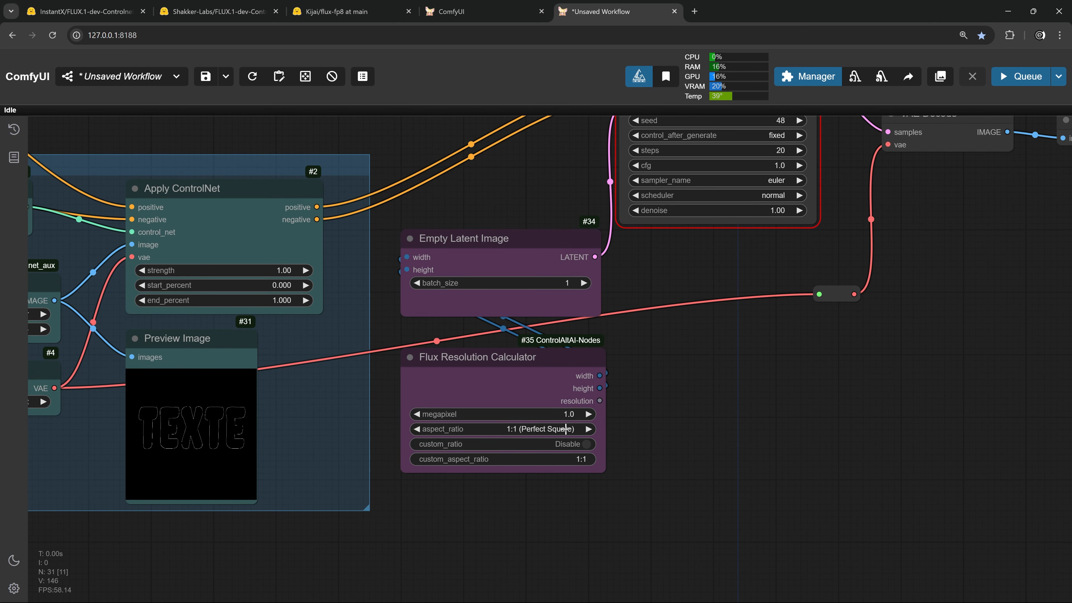
pyautogui.click(1021, 76)
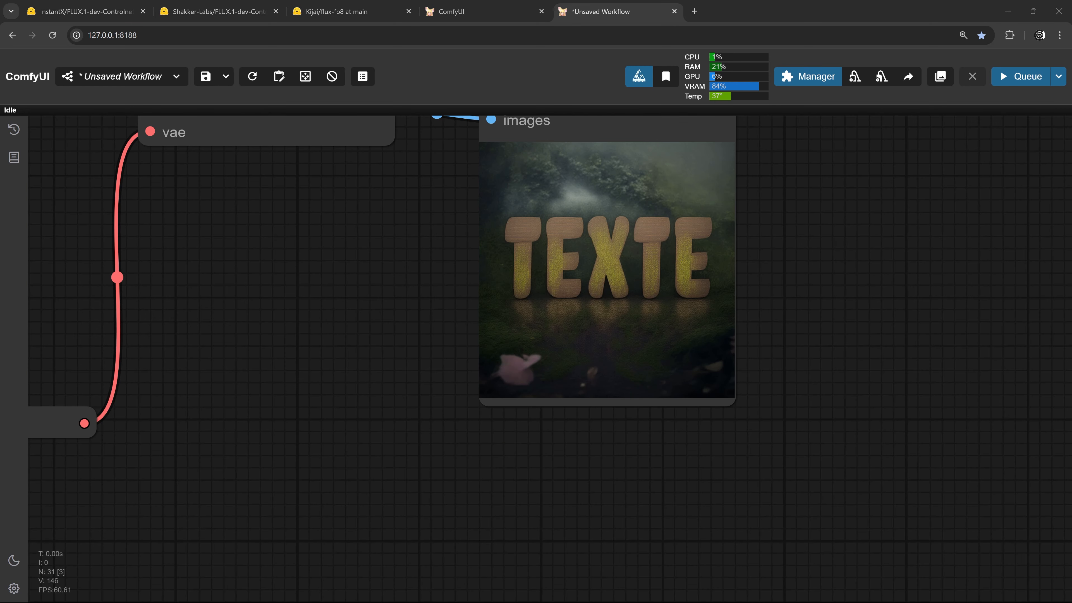
# Examine the generated TEXTE image up close and review the Apply ControlNet strength and percent settings.
pyautogui.moveTo(263, 308); pyautogui.dragTo(207, 398)
pyautogui.scroll(4, 603, 325)
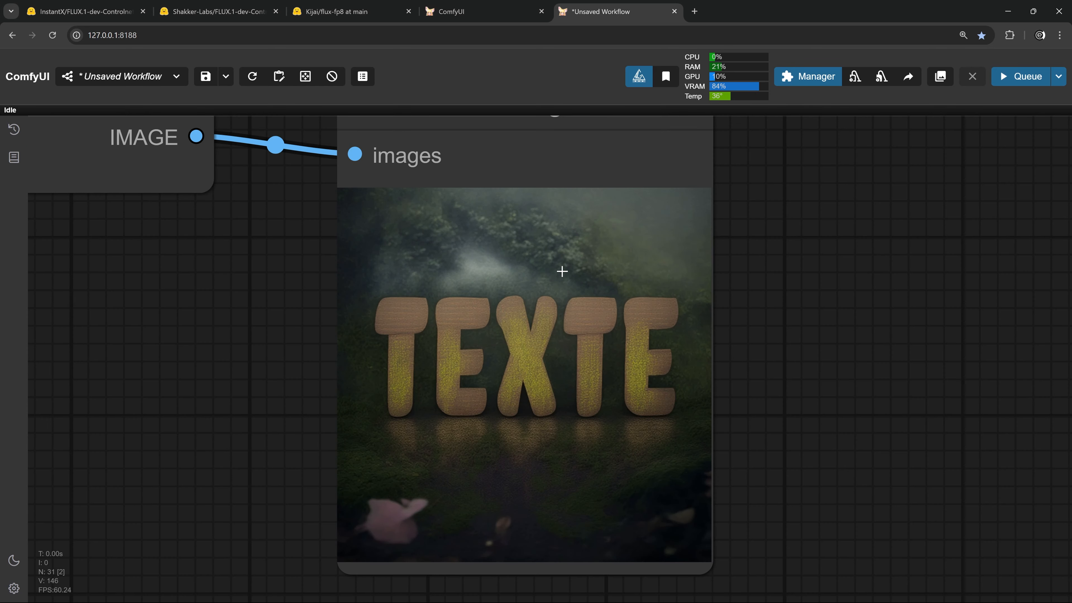
pyautogui.scroll(4, 509, 296)
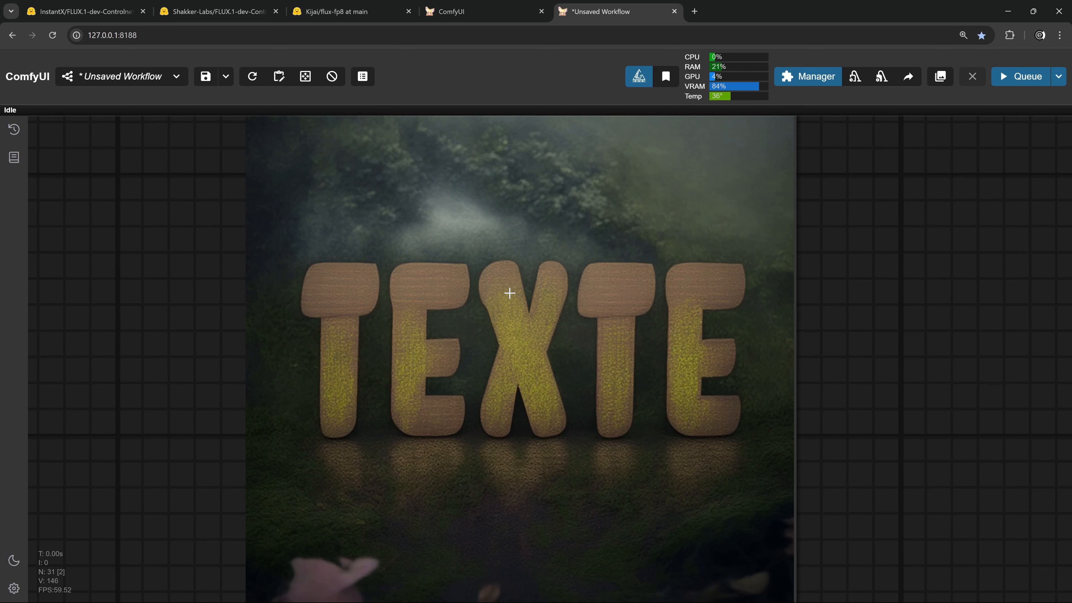
pyautogui.scroll(-8, 509, 292)
pyautogui.moveTo(354, 382); pyautogui.dragTo(703, 322)
pyautogui.scroll(-4, 702, 322)
pyautogui.moveTo(352, 288); pyautogui.dragTo(749, 254)
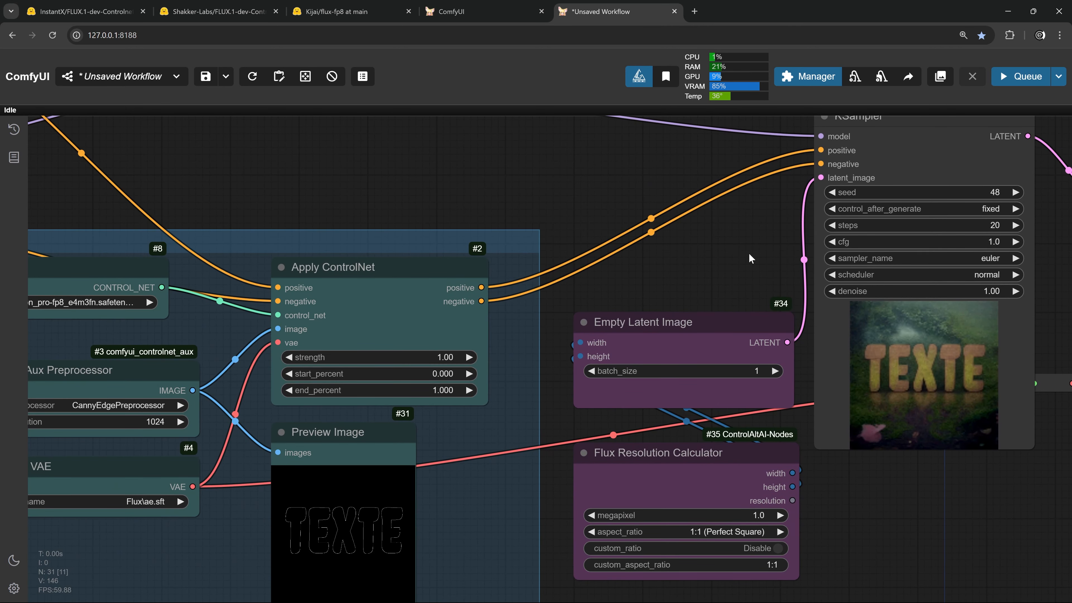
pyautogui.moveTo(455, 183); pyautogui.dragTo(523, 116)
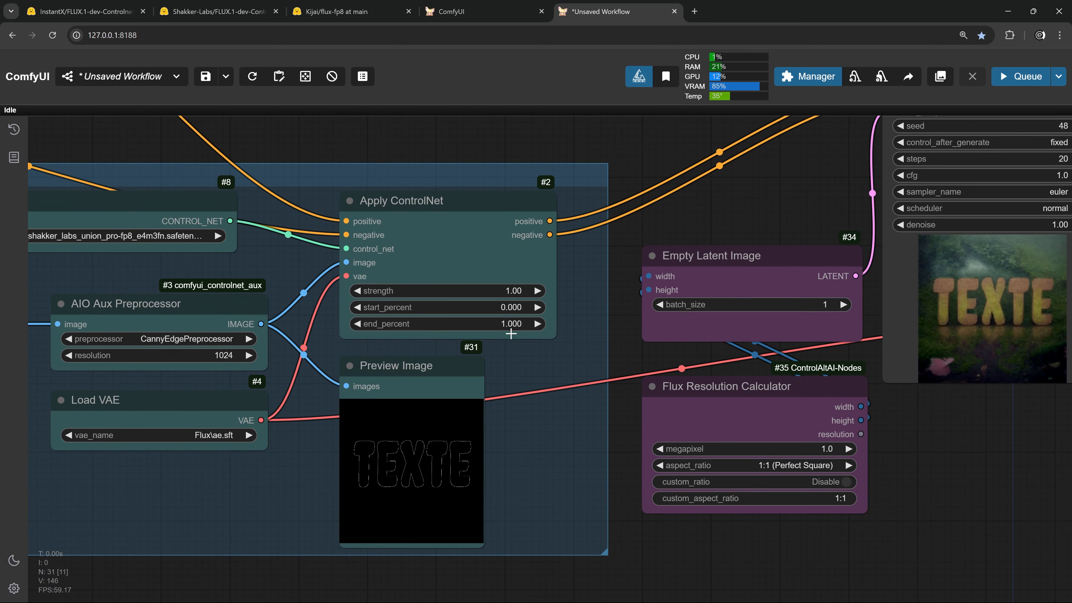
pyautogui.scroll(9, 426, 422)
pyautogui.scroll(-8, 481, 295)
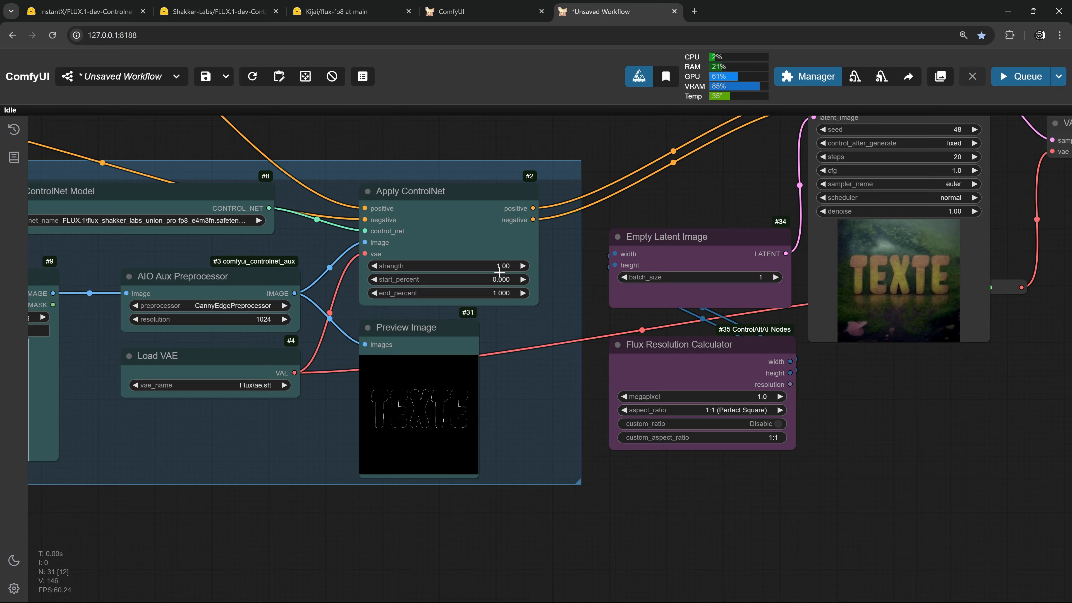
pyautogui.scroll(4, 500, 272)
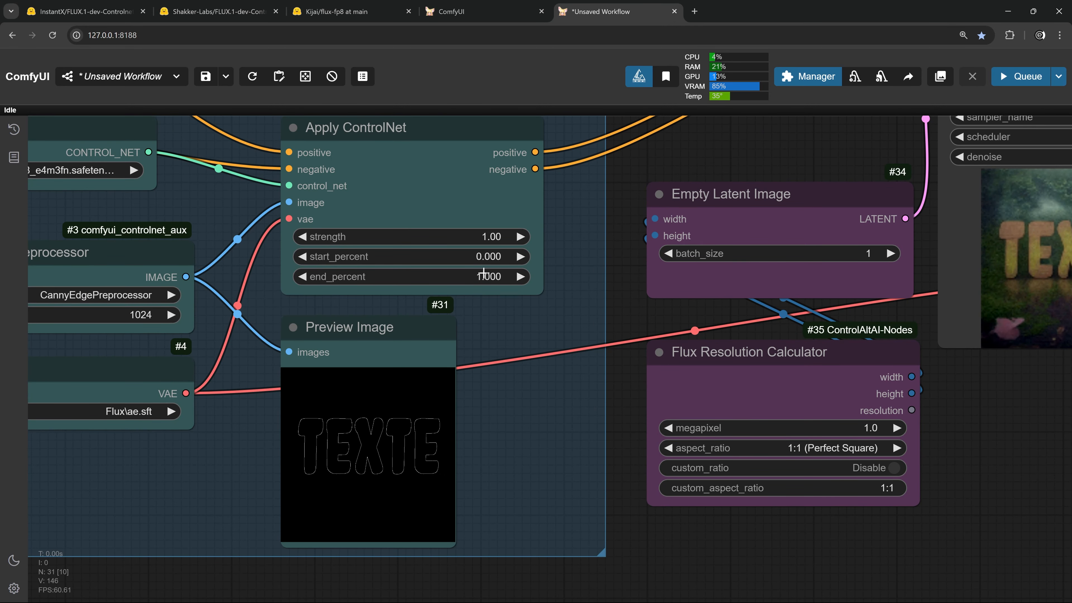
# Set the Apply ControlNet strength to 0.6 and its end_percent to 0.2.
pyautogui.moveTo(690, 179); pyautogui.dragTo(3, 422)
pyautogui.moveTo(704, 392); pyautogui.dragTo(1049, 341)
pyautogui.moveTo(197, 425); pyautogui.dragTo(537, 304)
pyautogui.click(475, 328)
pyautogui.write('0.6')
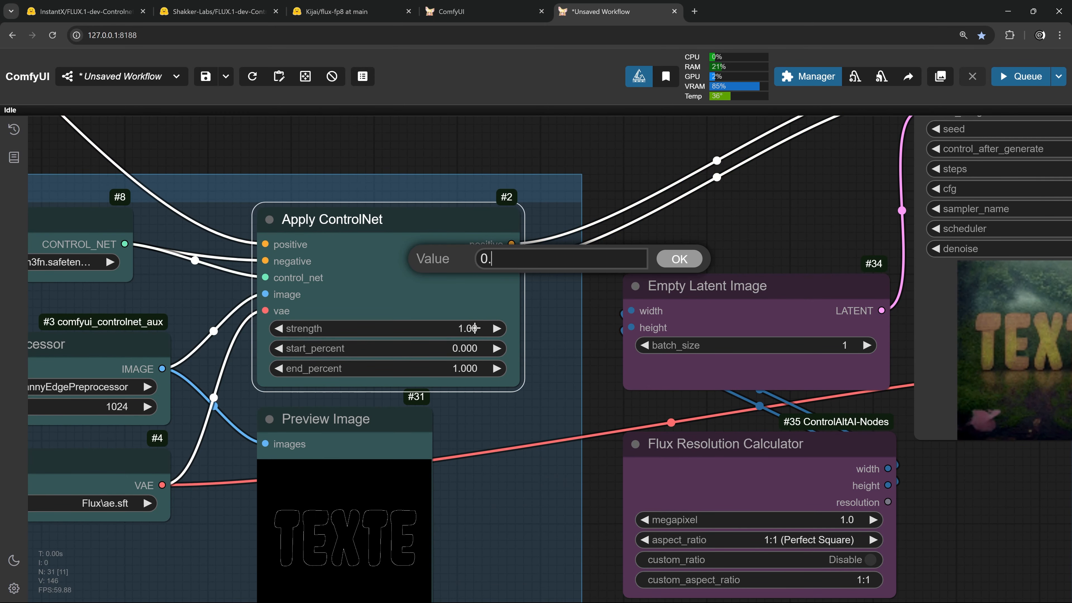
pyautogui.press('Return')
pyautogui.click(470, 368)
pyautogui.write('0.2')
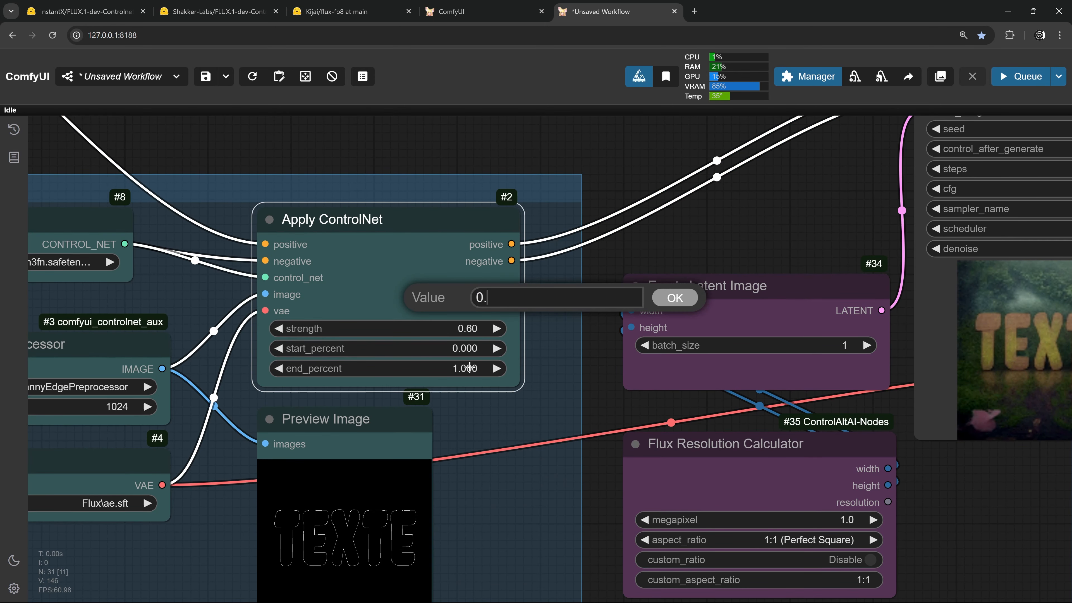
pyautogui.press('Return')
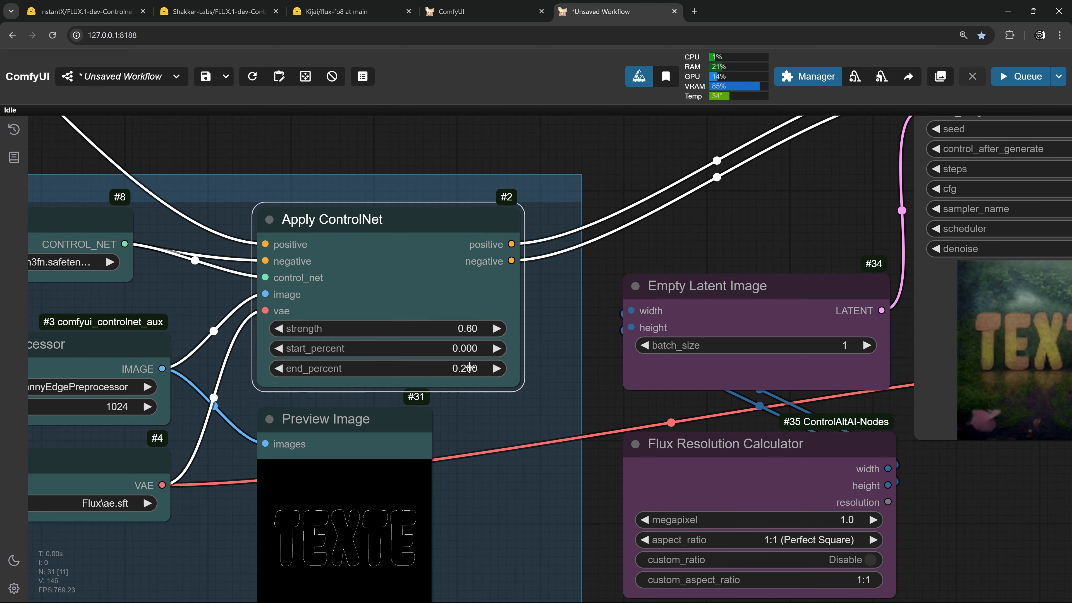
pyautogui.scroll(2, 469, 366)
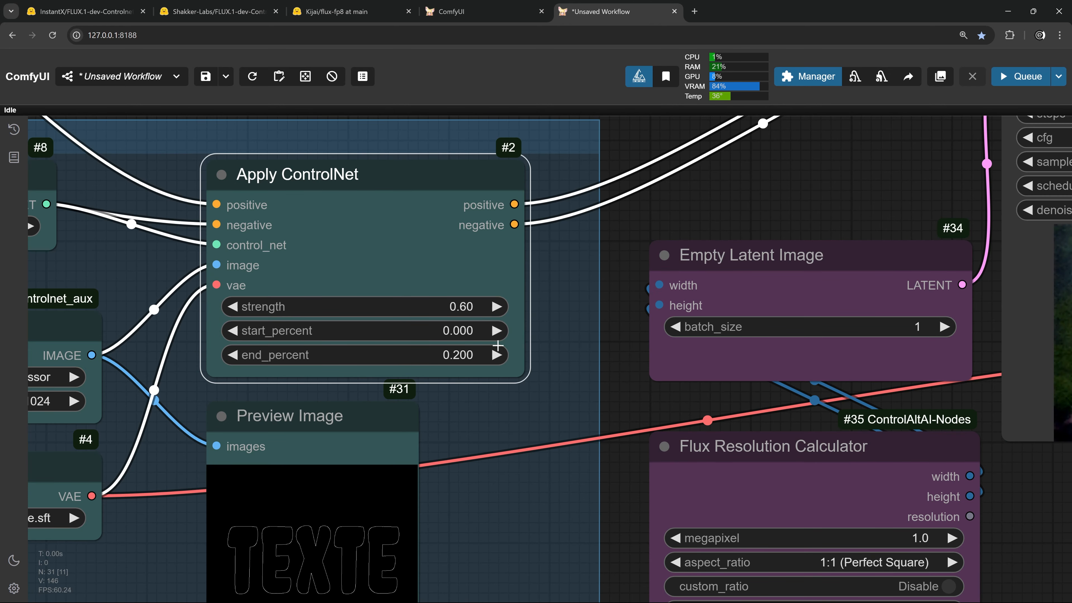
# Connect the VAE Decode IMAGE to the Image Comparer's image_a and the Load Image IMAGE to image_b.
pyautogui.scroll(-9, 555, 390)
pyautogui.moveTo(895, 441); pyautogui.dragTo(571, 427)
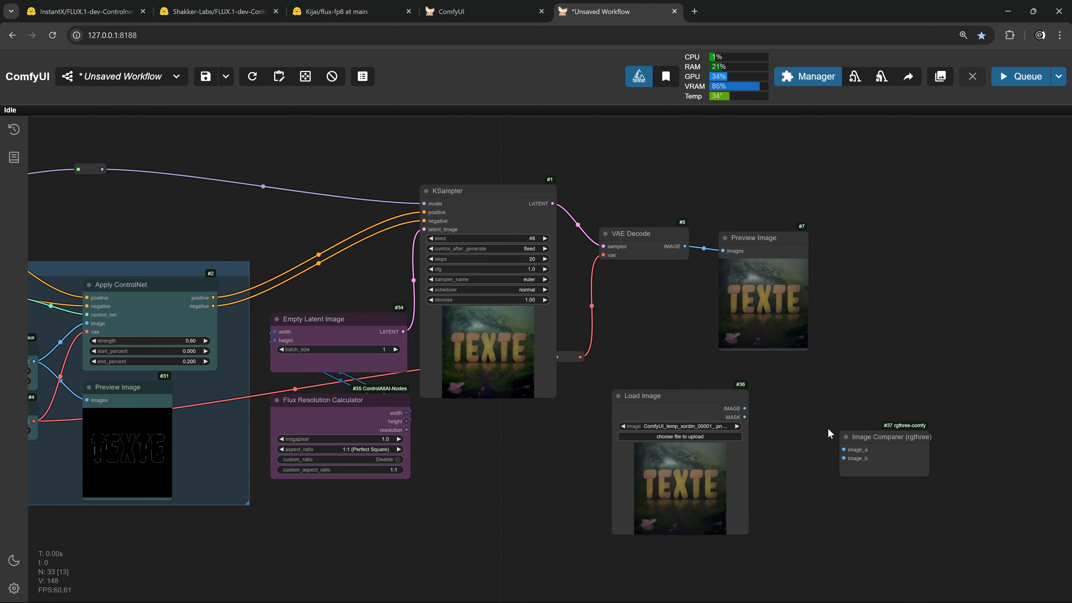
pyautogui.scroll(2, 828, 428)
pyautogui.moveTo(848, 420); pyautogui.dragTo(724, 383)
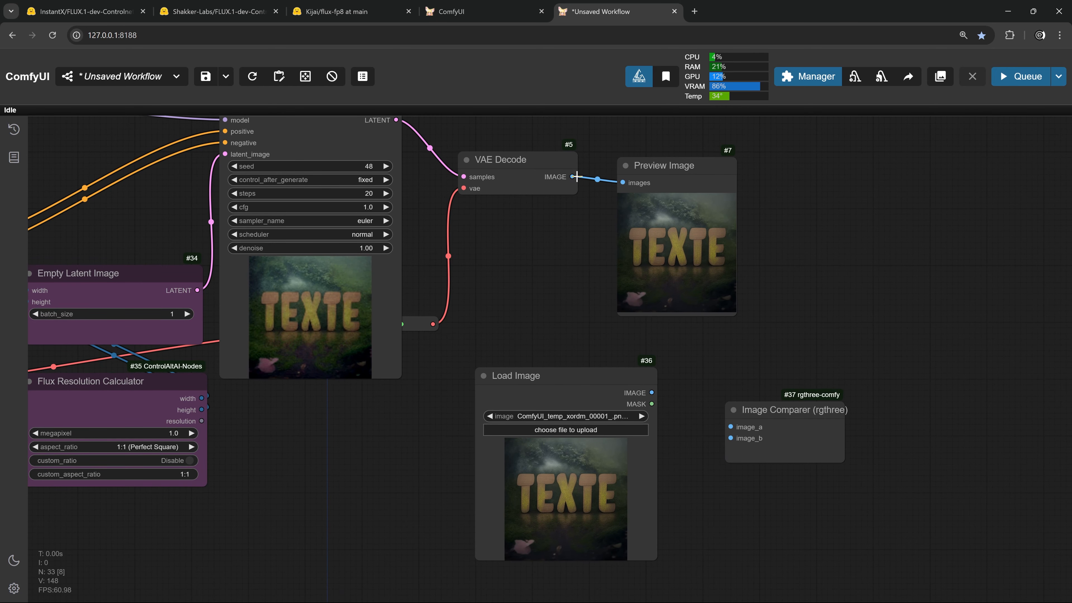
pyautogui.moveTo(576, 176); pyautogui.dragTo(730, 427)
pyautogui.moveTo(651, 393); pyautogui.dragTo(729, 438)
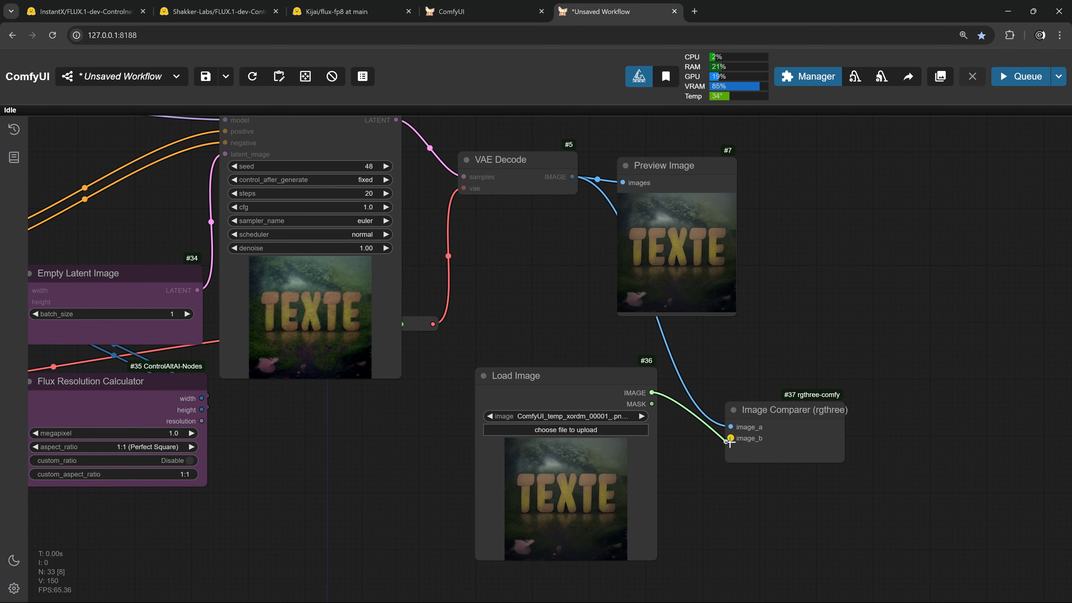
# Enlarge the Image Comparer node and arrange it beside the Load Image node below the VAE Decode.
pyautogui.moveTo(621, 375); pyautogui.dragTo(576, 375)
pyautogui.moveTo(777, 409); pyautogui.dragTo(739, 376)
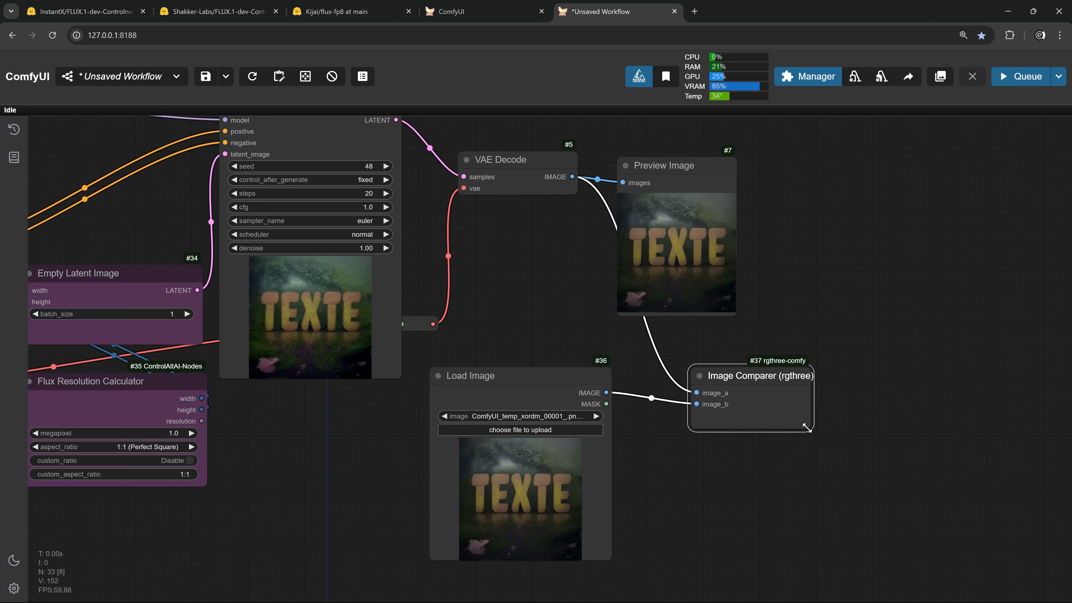
pyautogui.moveTo(807, 429); pyautogui.dragTo(909, 579)
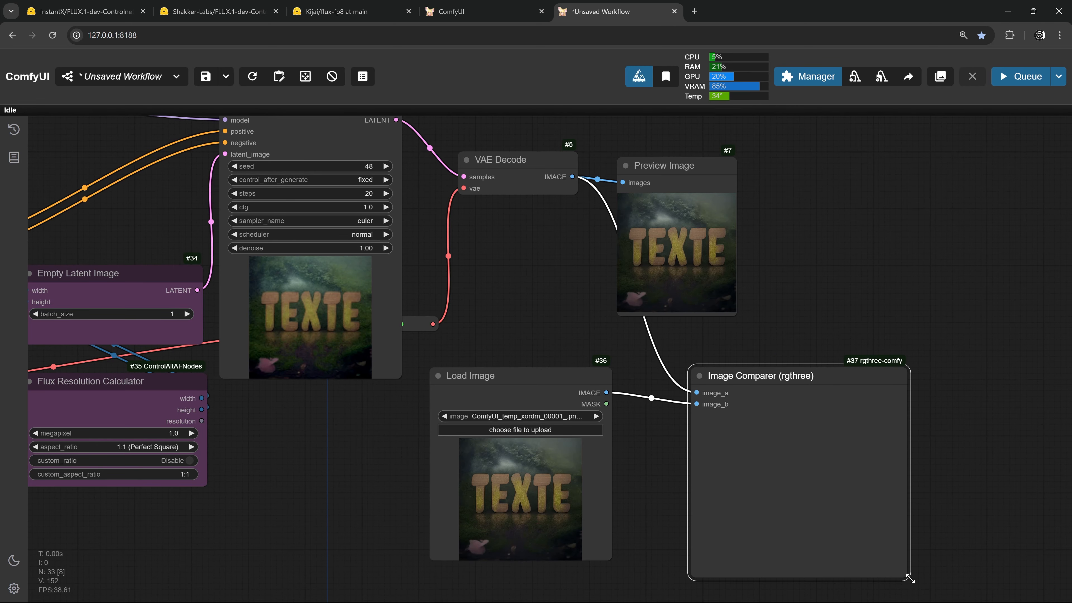
pyautogui.moveTo(910, 578); pyautogui.dragTo(915, 578)
pyautogui.moveTo(734, 426); pyautogui.dragTo(691, 355)
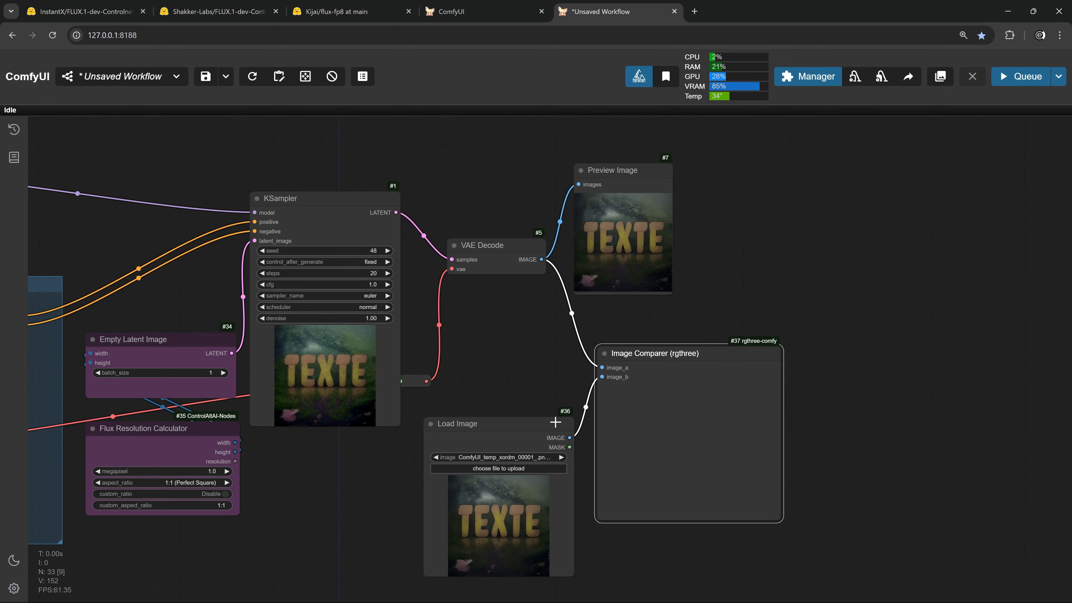
pyautogui.moveTo(555, 423); pyautogui.dragTo(542, 427)
# Run the workflow and compare the new image with the loaded one in the Image Comparer.
pyautogui.click(1017, 80)
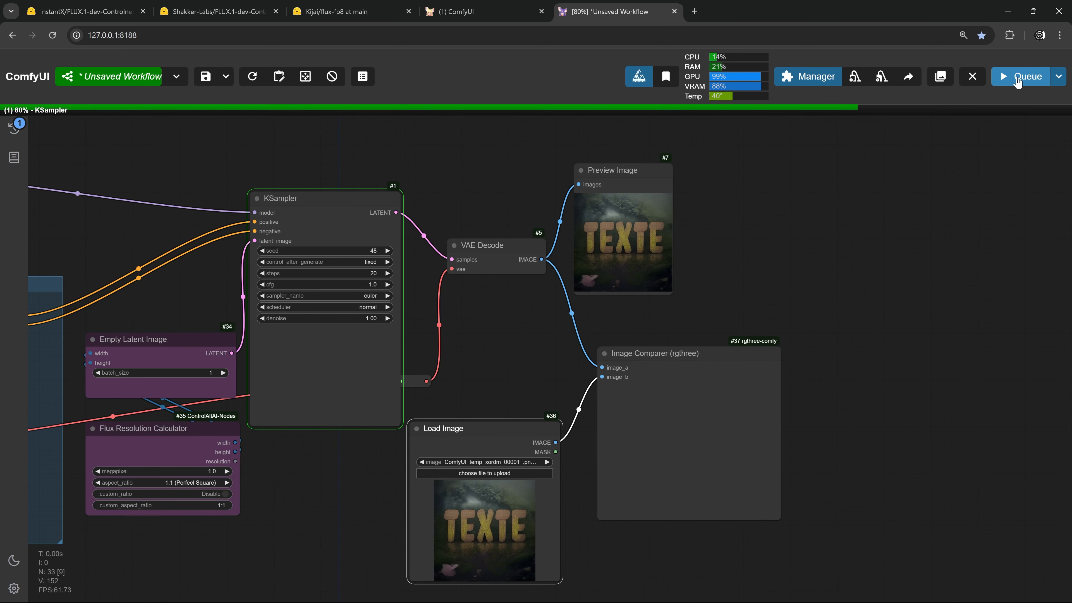
pyautogui.scroll(10, 777, 447)
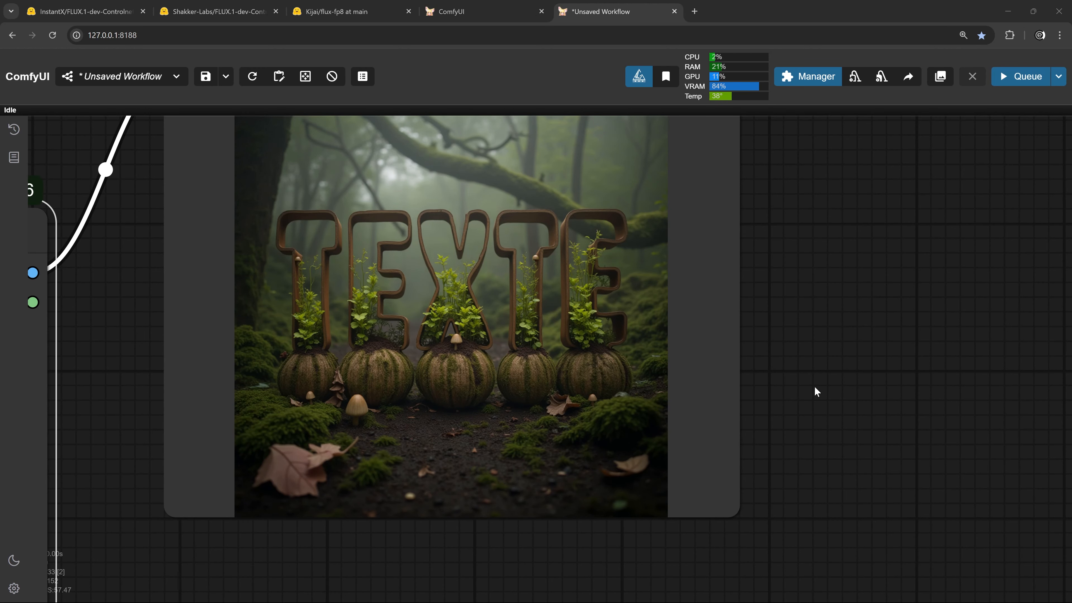
pyautogui.scroll(3, 902, 453)
pyautogui.moveTo(822, 400); pyautogui.dragTo(962, 442)
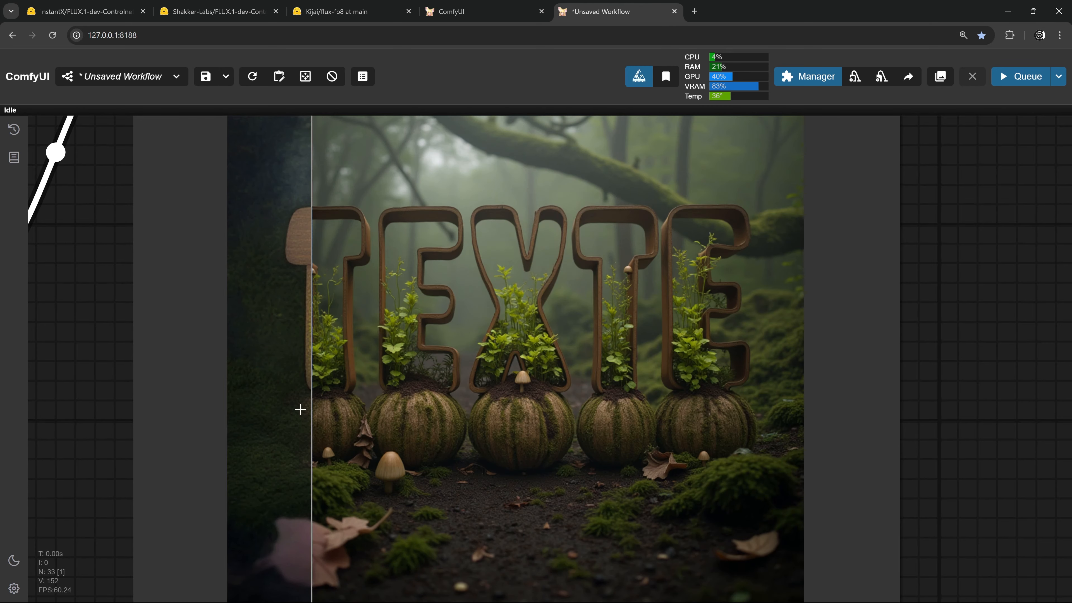
# Set the KSampler seed to 50.
pyautogui.scroll(-5, 509, 350)
pyautogui.moveTo(509, 345); pyautogui.dragTo(609, 376)
pyautogui.scroll(-4, 572, 364)
pyautogui.moveTo(478, 359); pyautogui.dragTo(686, 404)
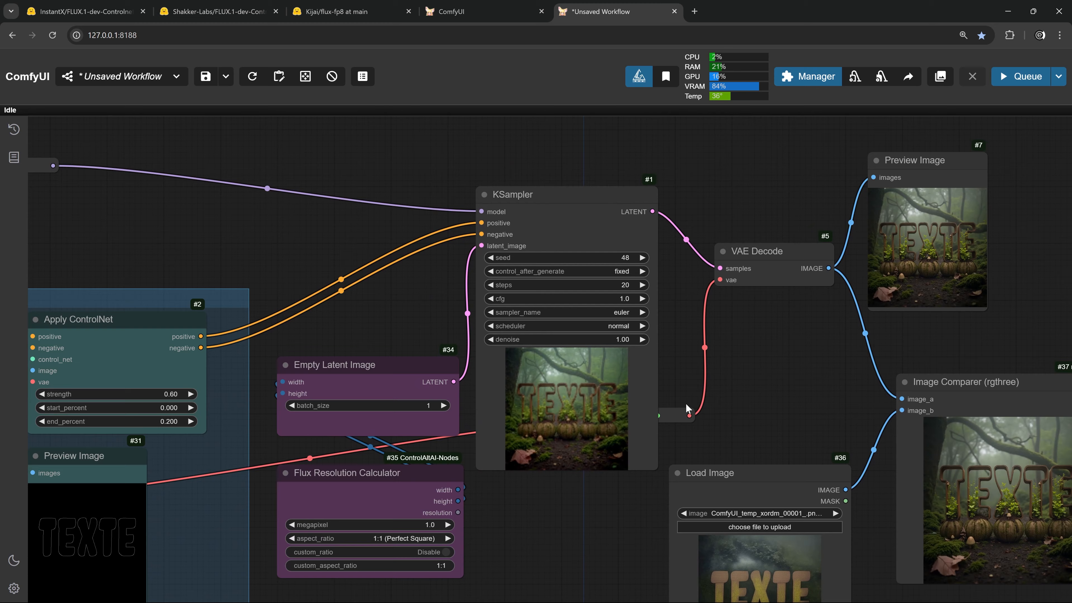
pyautogui.scroll(2, 694, 291)
pyautogui.doubleClick(626, 232)
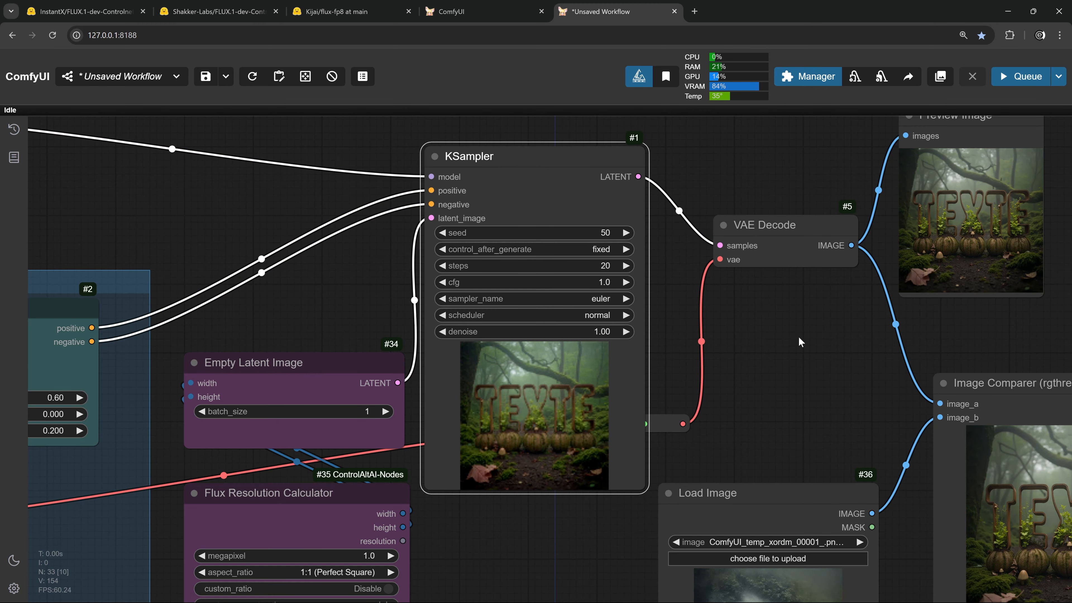
# Run the workflow with the new seed and inspect the resulting image in the Image Comparer.
pyautogui.moveTo(799, 336); pyautogui.dragTo(513, 318)
pyautogui.scroll(-1, 512, 318)
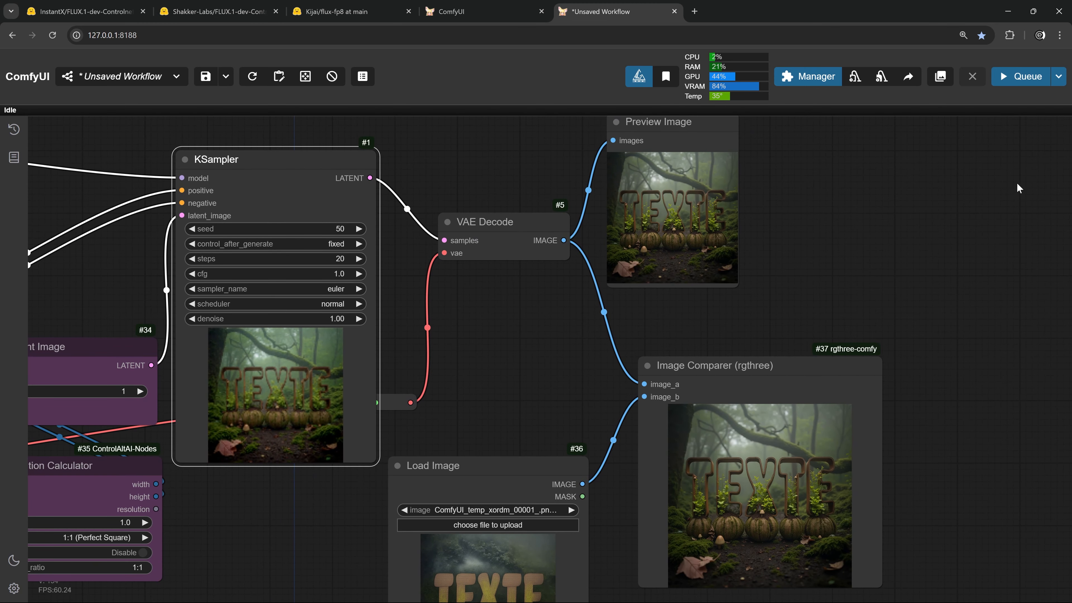
pyautogui.click(1021, 77)
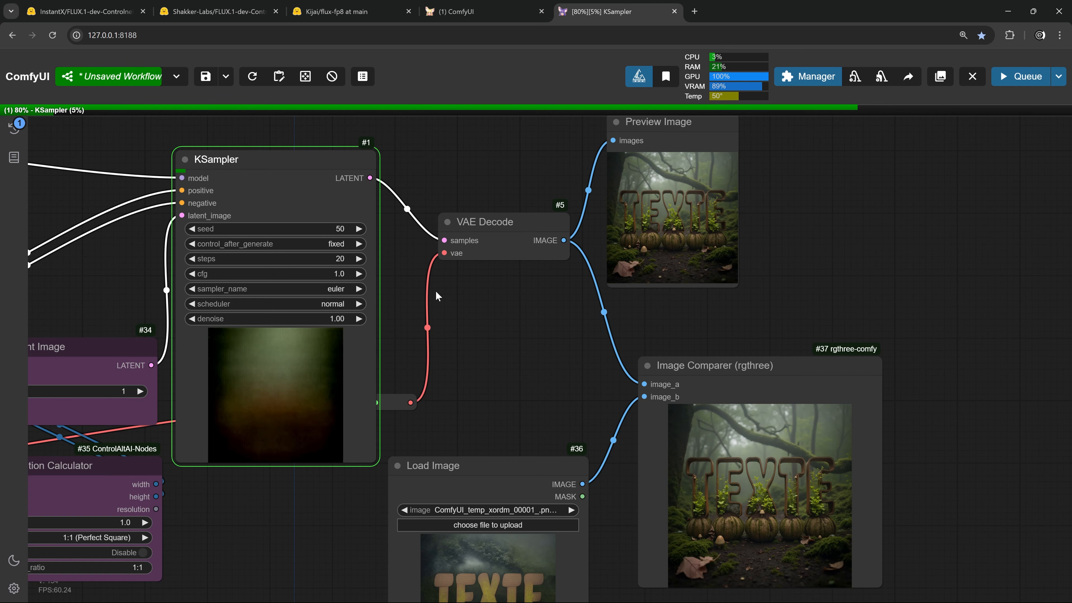
pyautogui.scroll(5, 130, 204)
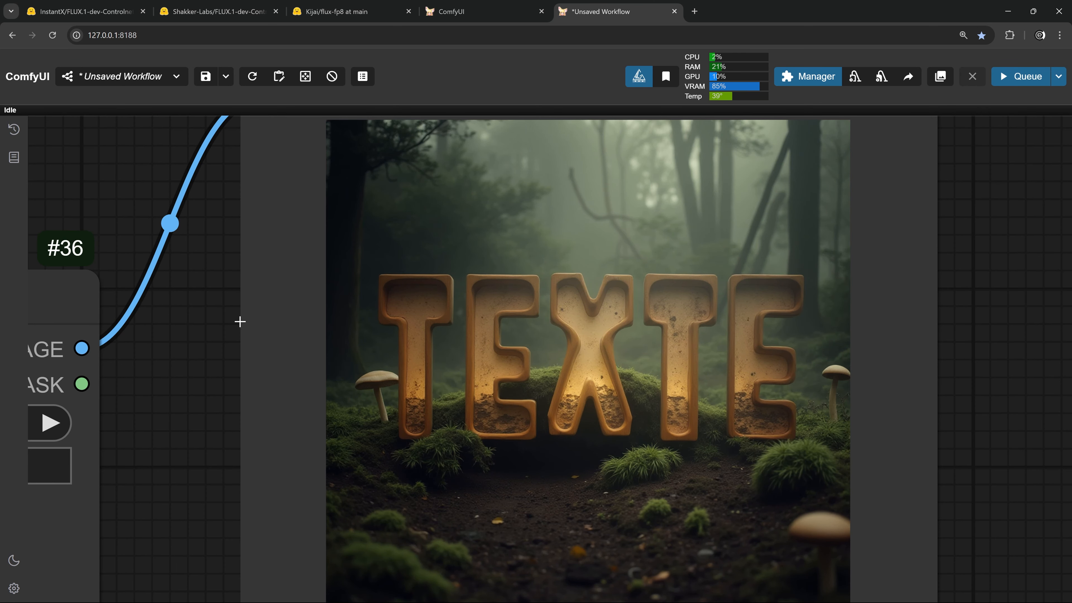
pyautogui.moveTo(239, 318); pyautogui.dragTo(117, 271)
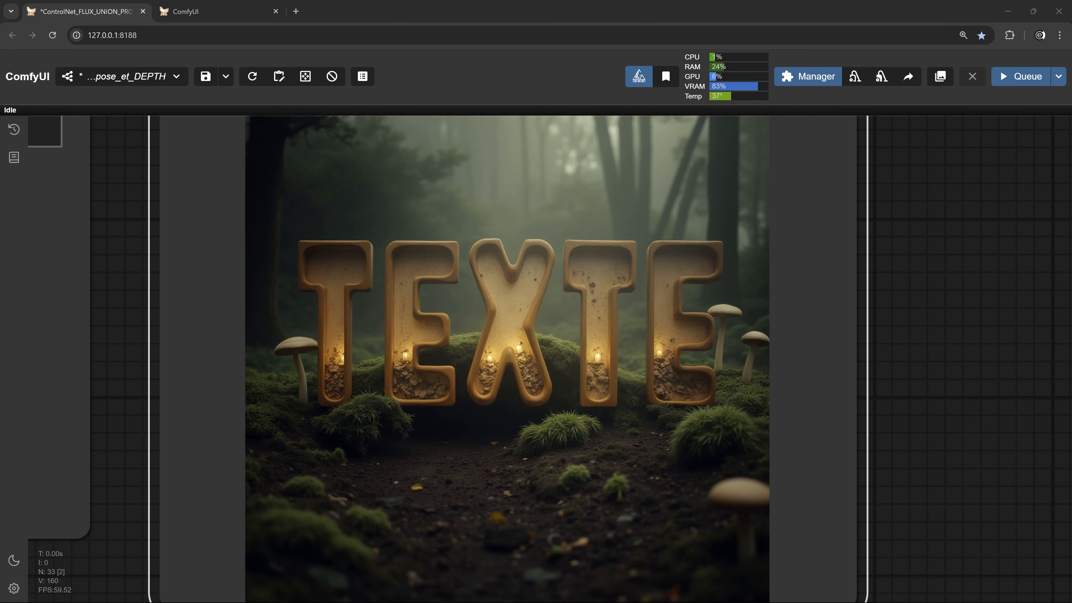
# Review the FP8 loader group's models and the ControlNet model chosen in the ControlNet_FLUX_UNION_PRO workflow.
pyautogui.scroll(-1, 121, 286)
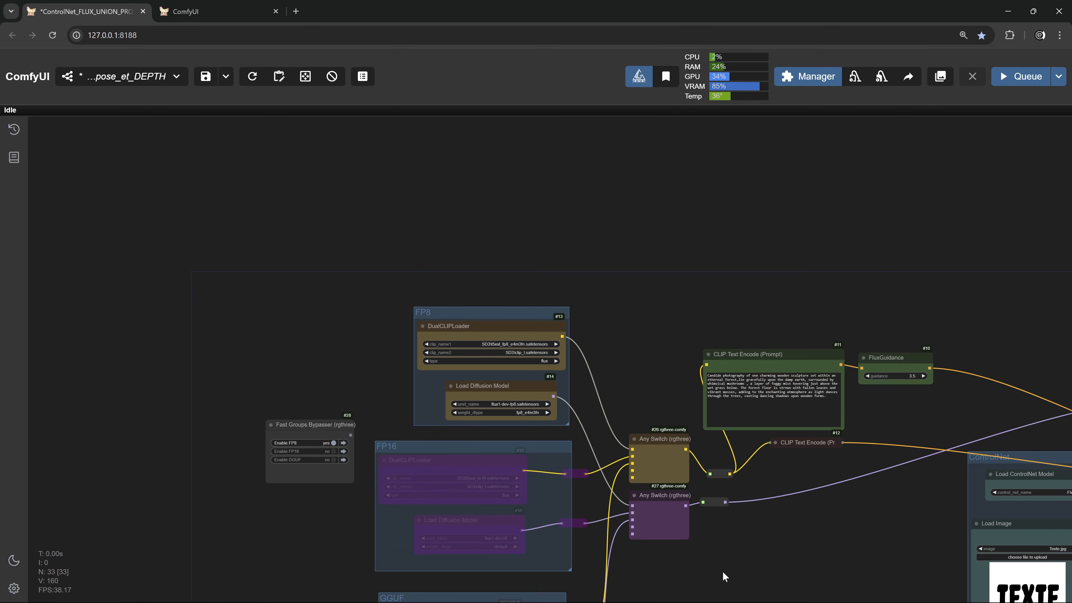
pyautogui.scroll(4, 598, 315)
pyautogui.scroll(9, 598, 315)
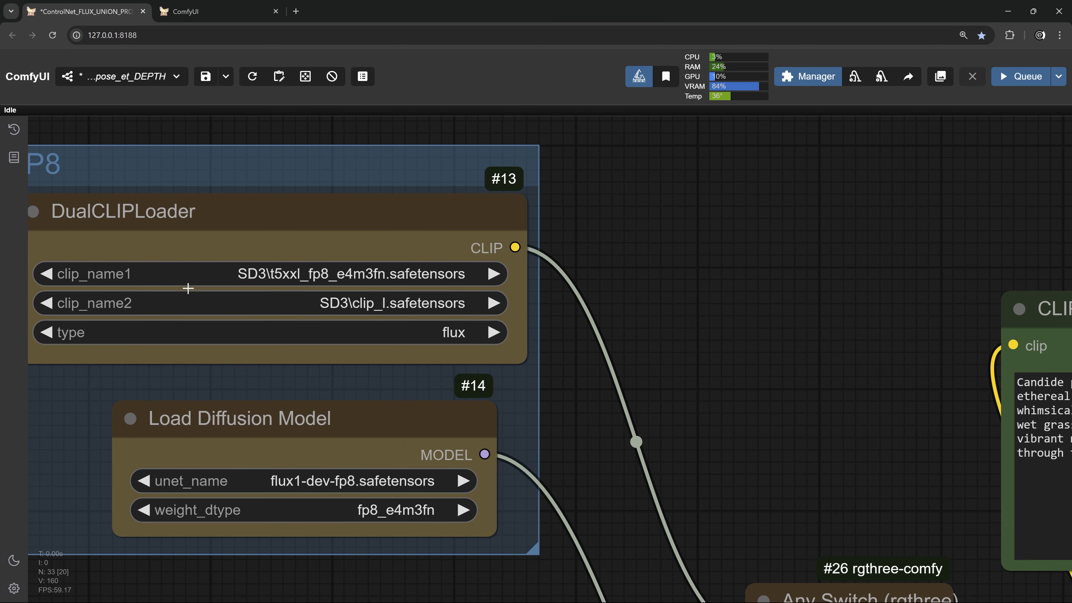
pyautogui.scroll(-8, 492, 286)
pyautogui.moveTo(936, 324); pyautogui.dragTo(346, 245)
pyautogui.moveTo(902, 379); pyautogui.dragTo(579, 276)
pyautogui.scroll(7, 579, 275)
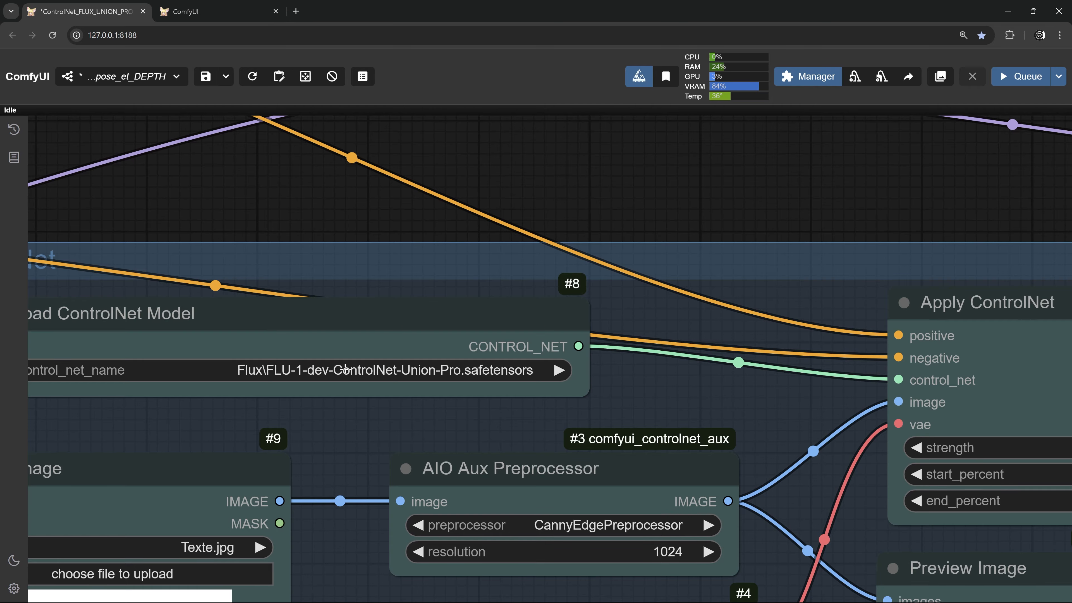
# Examine the FP8 ControlNet Union Pro result up close in the Image Comparer beside its Load Image node.
pyautogui.scroll(-9, 346, 370)
pyautogui.moveTo(970, 566); pyautogui.dragTo(459, 511)
pyautogui.scroll(6, 485, 500)
pyautogui.moveTo(550, 476); pyautogui.dragTo(431, 562)
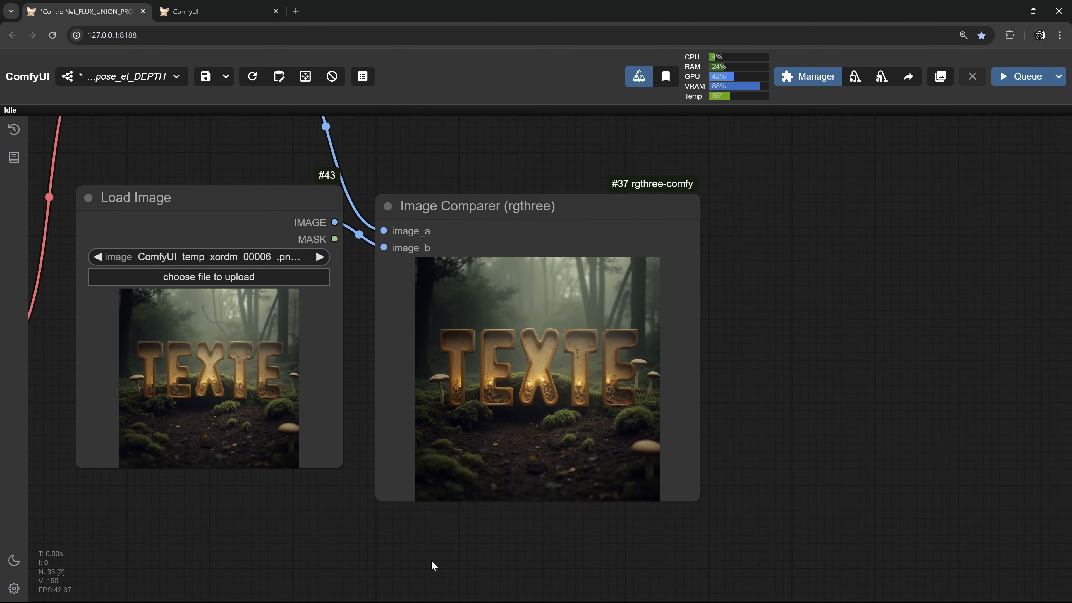
pyautogui.scroll(4, 431, 561)
pyautogui.moveTo(302, 284); pyautogui.dragTo(244, 387)
pyautogui.moveTo(272, 340); pyautogui.dragTo(222, 356)
pyautogui.scroll(4, 255, 397)
pyautogui.scroll(-1, 222, 357)
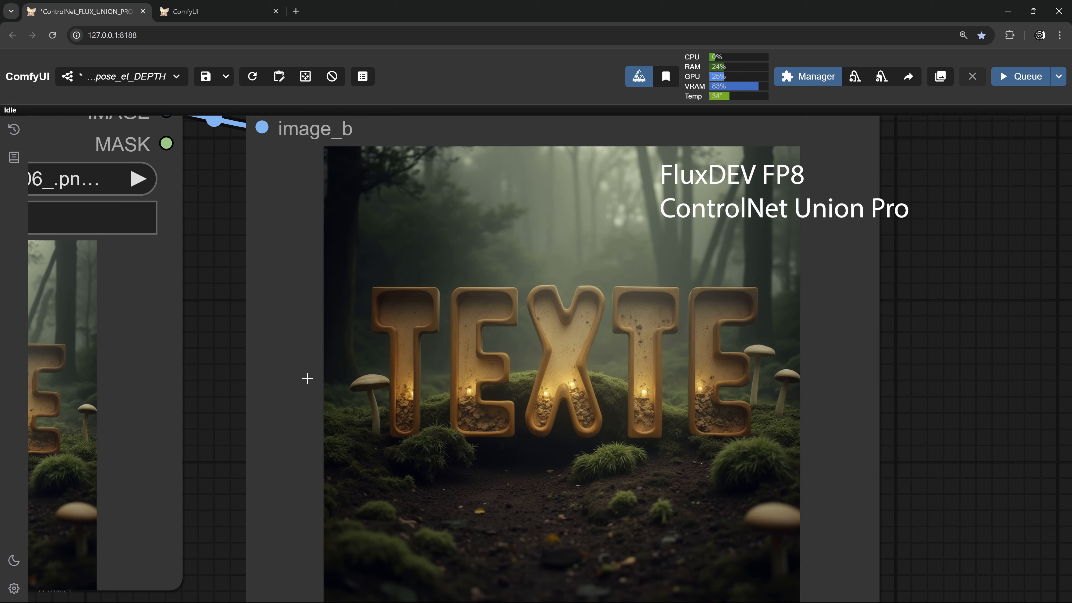
# Copy the Preview Image result to the Clipspace and paste it into the Load Image node feeding the Image Comparer.
pyautogui.scroll(2, 308, 378)
pyautogui.scroll(3, 238, 376)
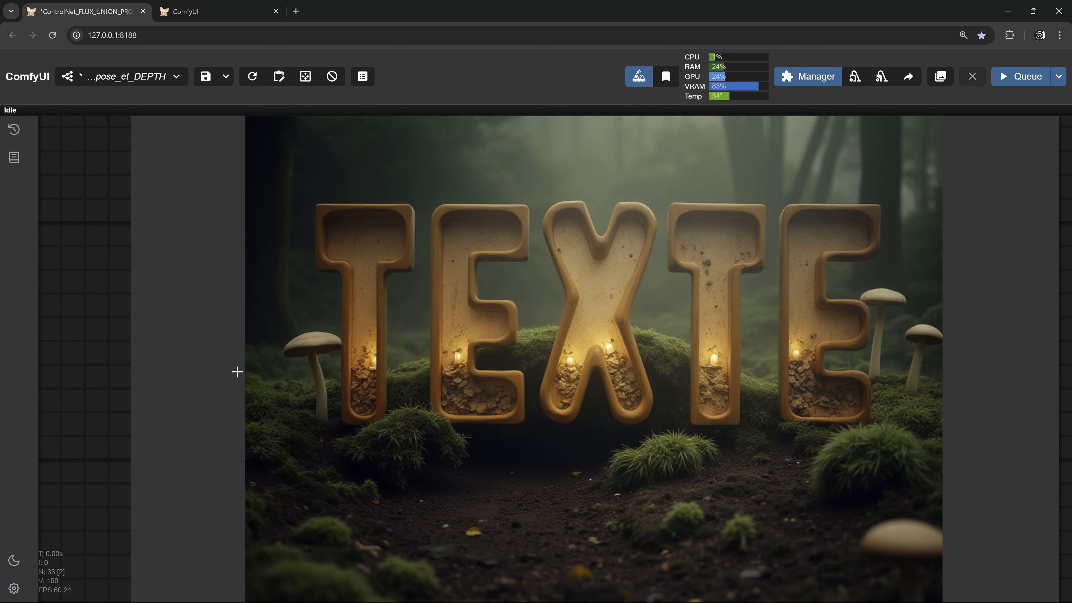
pyautogui.scroll(-5, 237, 371)
pyautogui.moveTo(253, 368); pyautogui.dragTo(409, 495)
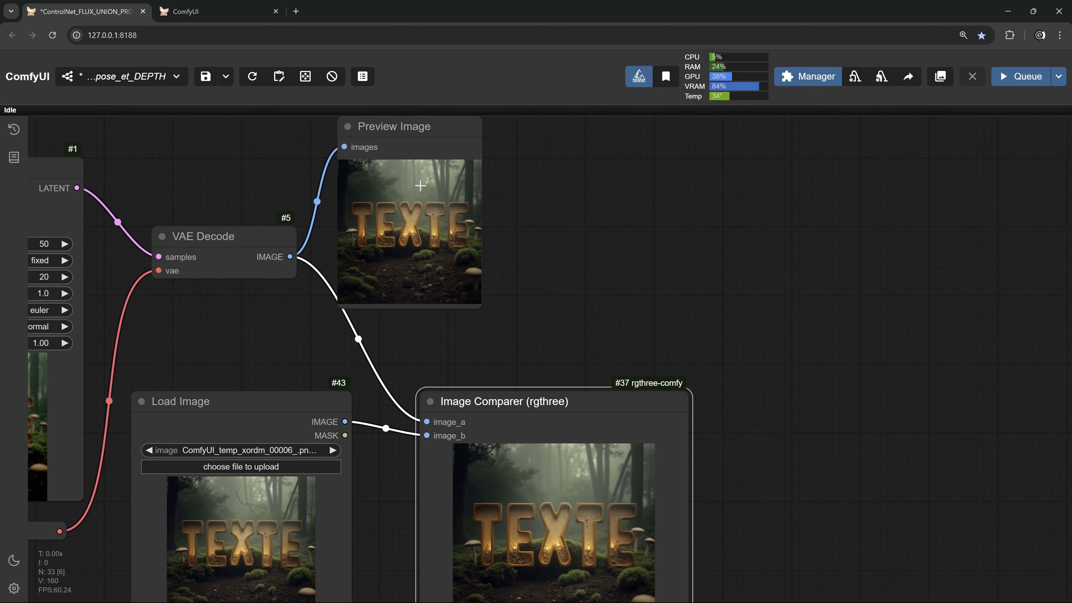
pyautogui.rightClick(428, 123)
pyautogui.click(456, 489)
pyautogui.rightClick(283, 418)
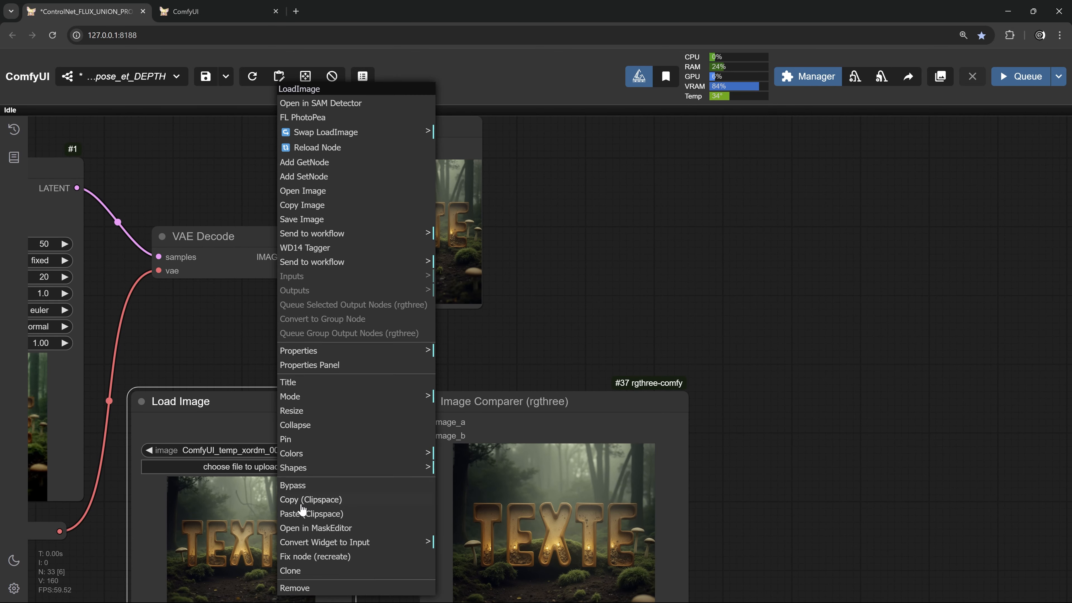
pyautogui.click(300, 511)
# Enable the FP16 group in the Fast Groups Bypasser and jump to that group.
pyautogui.scroll(-3, 338, 507)
pyautogui.moveTo(127, 313); pyautogui.dragTo(596, 300)
pyautogui.moveTo(246, 413); pyautogui.dragTo(636, 411)
pyautogui.moveTo(506, 423); pyautogui.dragTo(824, 404)
pyautogui.moveTo(159, 363); pyautogui.dragTo(270, 296)
pyautogui.scroll(4, 266, 273)
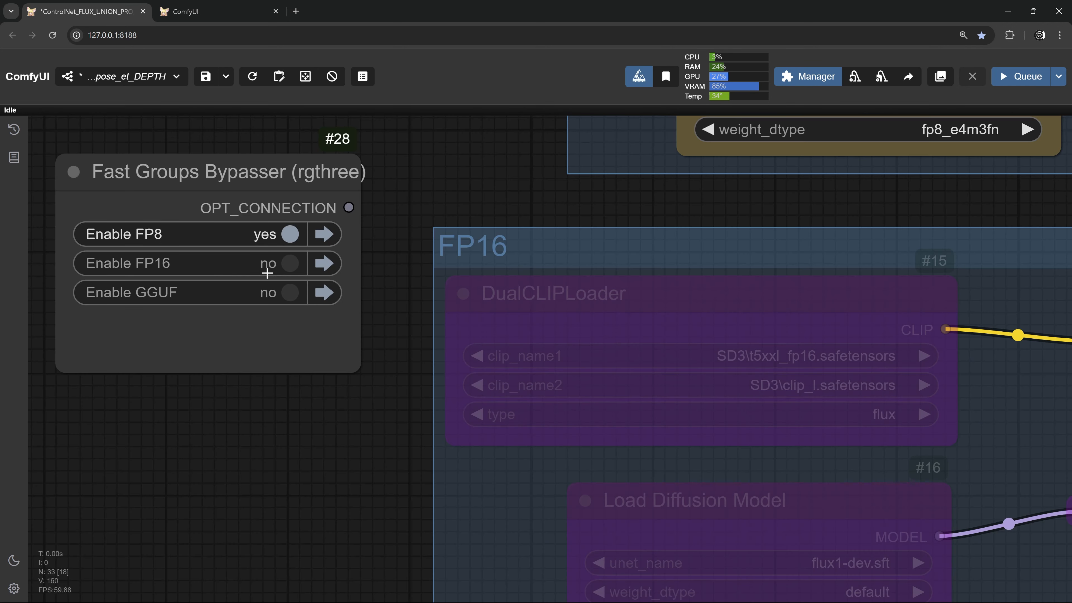
pyautogui.click(289, 266)
pyautogui.click(324, 263)
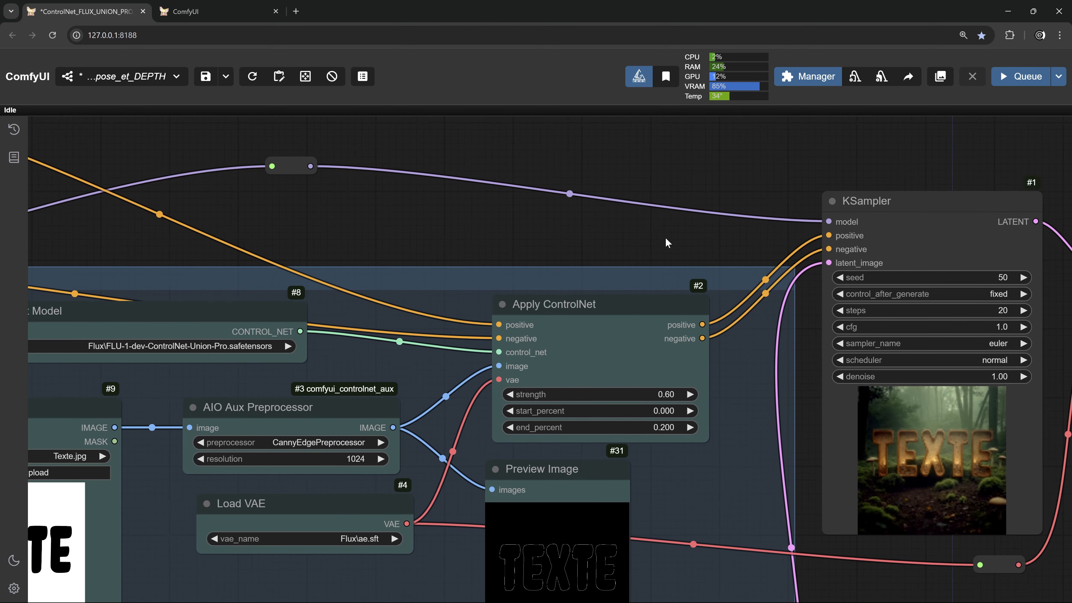
# Set the Load ControlNet Model node to FLUX.1\flux_shakker_labs_union_pro-fp8_e4m3fn.safetensors.
pyautogui.moveTo(666, 239); pyautogui.dragTo(754, 227)
pyautogui.scroll(3, 253, 302)
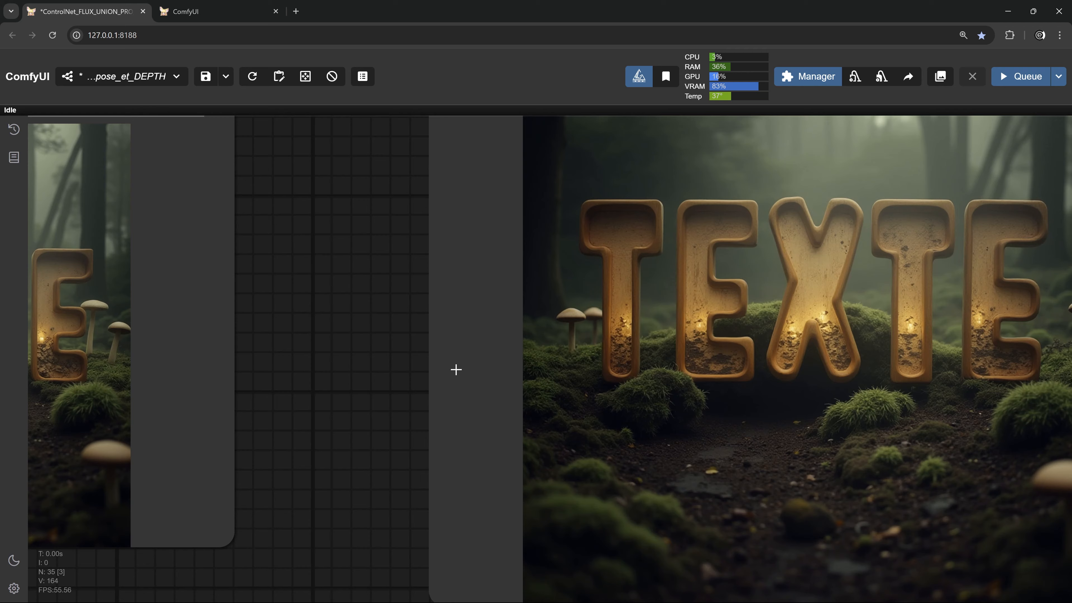
pyautogui.moveTo(454, 368); pyautogui.dragTo(262, 375)
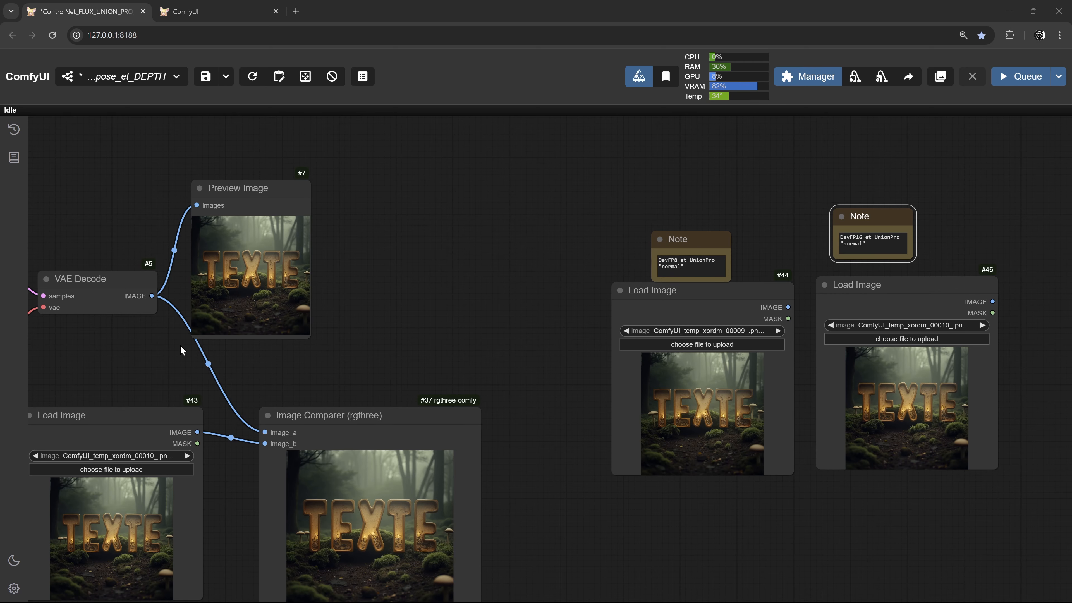
pyautogui.moveTo(181, 351); pyautogui.dragTo(865, 387)
pyautogui.scroll(5, 452, 409)
pyautogui.moveTo(344, 346); pyautogui.dragTo(526, 408)
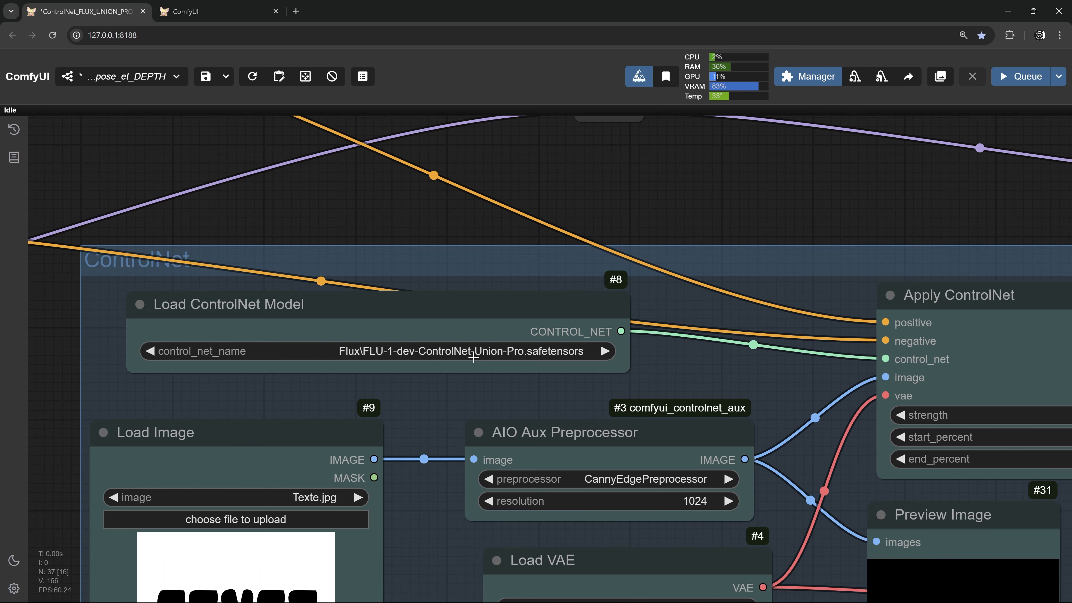
pyautogui.click(440, 351)
pyautogui.click(521, 196)
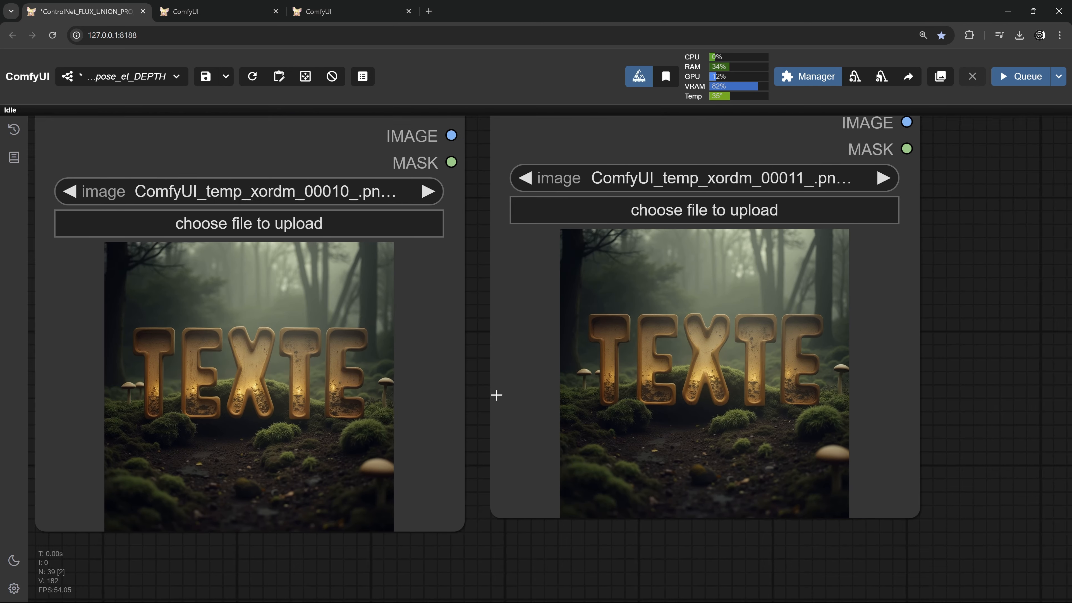
# Examine the ControlNet Union Pro FP8 result and the standard Union Pro result up close in their neighbouring Load Image nodes.
pyautogui.scroll(6, 511, 339)
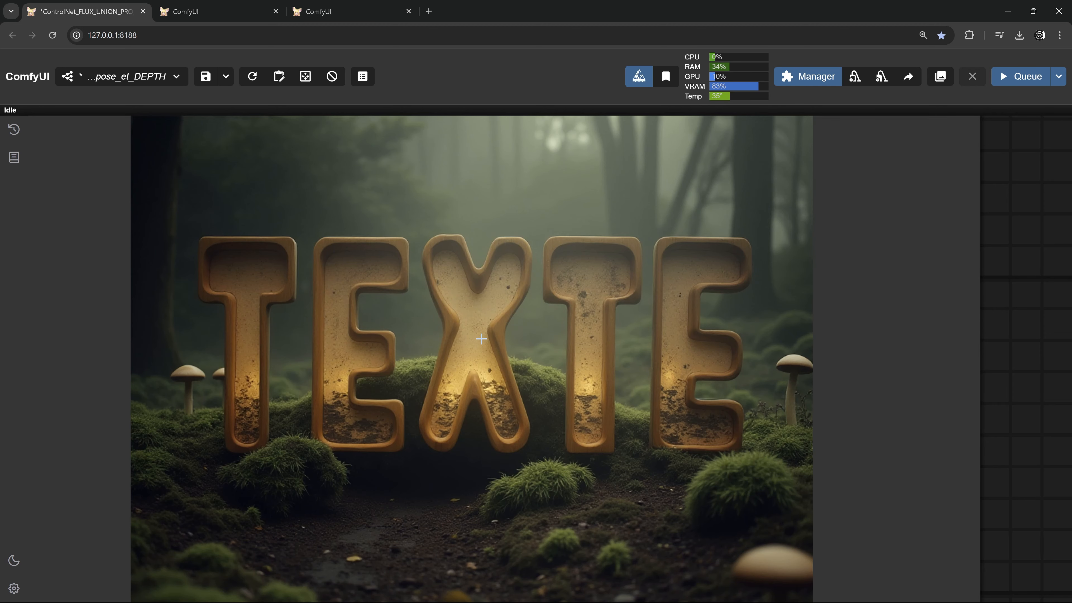
pyautogui.scroll(4, 481, 338)
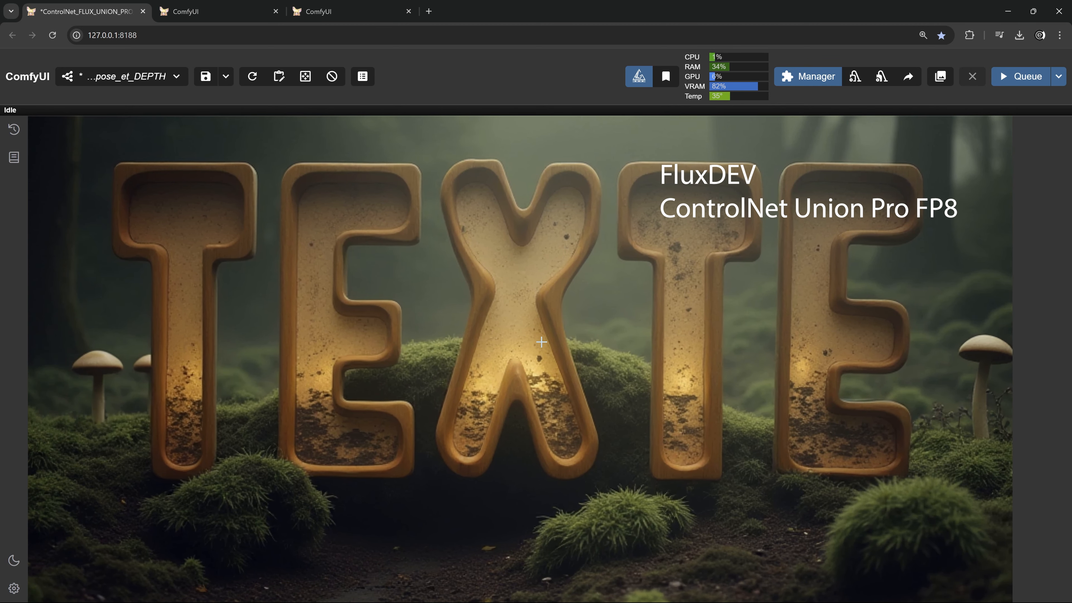
pyautogui.moveTo(541, 341); pyautogui.dragTo(540, 342)
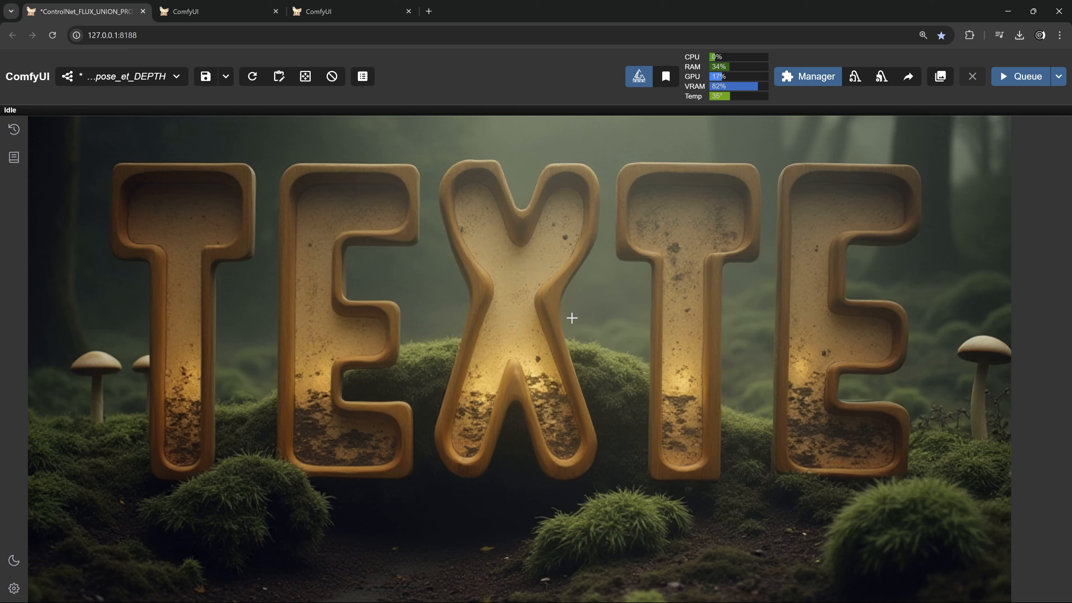
pyautogui.scroll(-11, 535, 334)
pyautogui.moveTo(517, 373); pyautogui.dragTo(866, 311)
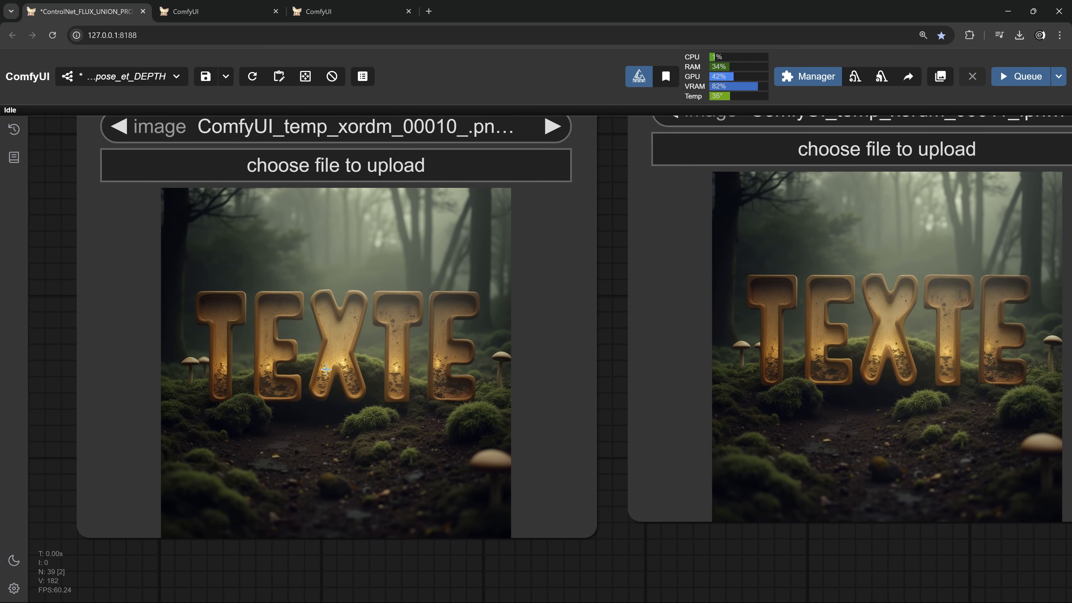
pyautogui.scroll(4, 297, 361)
pyautogui.scroll(5, 307, 344)
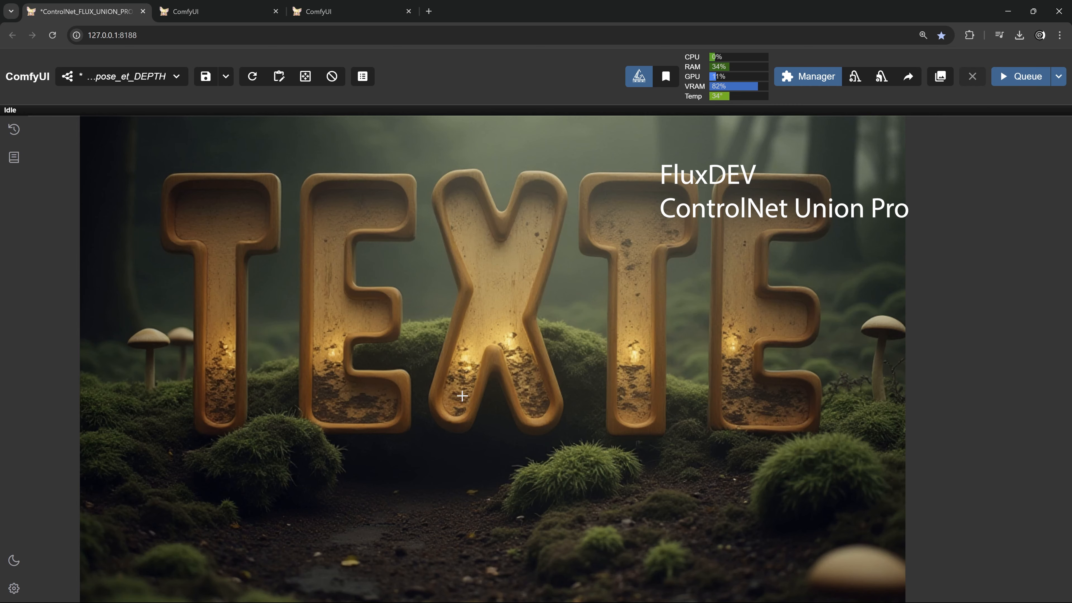
pyautogui.scroll(3, 462, 396)
pyautogui.scroll(-3, 488, 316)
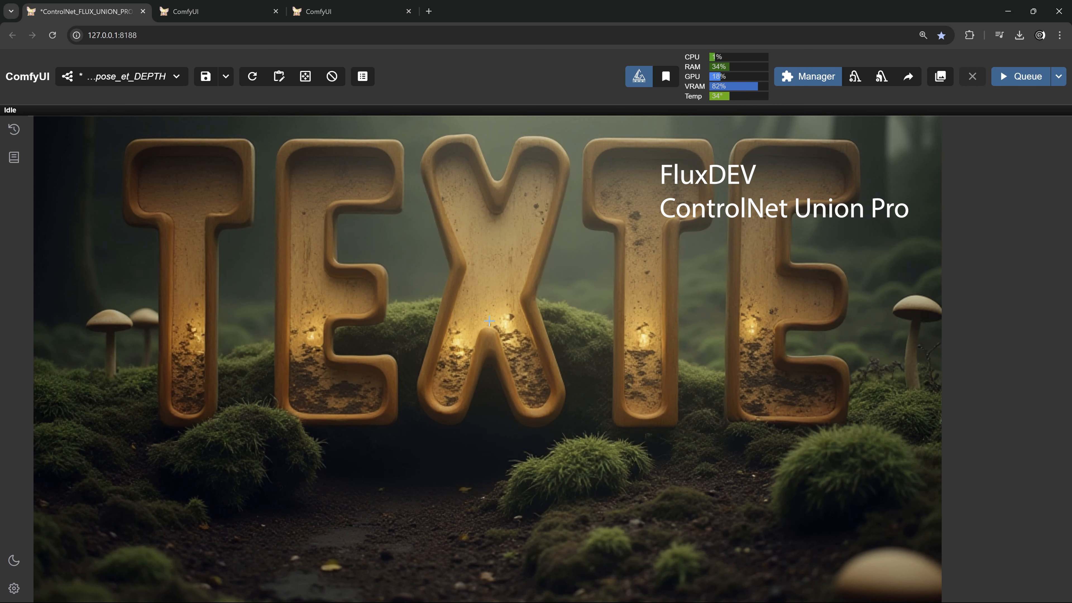
pyautogui.moveTo(433, 443)
pyautogui.mouseDown()
pyautogui.moveTo(459, 328)
pyautogui.moveTo(434, 430)
pyautogui.mouseUp()
pyautogui.scroll(3, 433, 430)
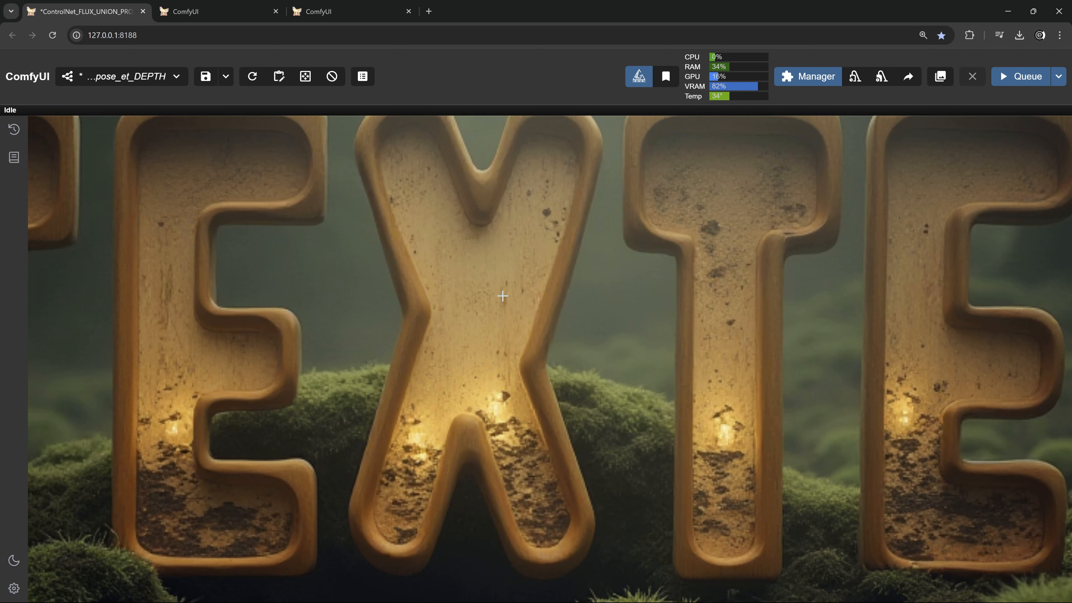
pyautogui.scroll(-3, 502, 296)
pyautogui.scroll(-1, 496, 312)
# Compare the letter textures and glowing lights of the ComfyUI_temp_xordm_00011_ and ComfyUI_temp_xordm_00010_ images once more.
pyautogui.scroll(4, 483, 266)
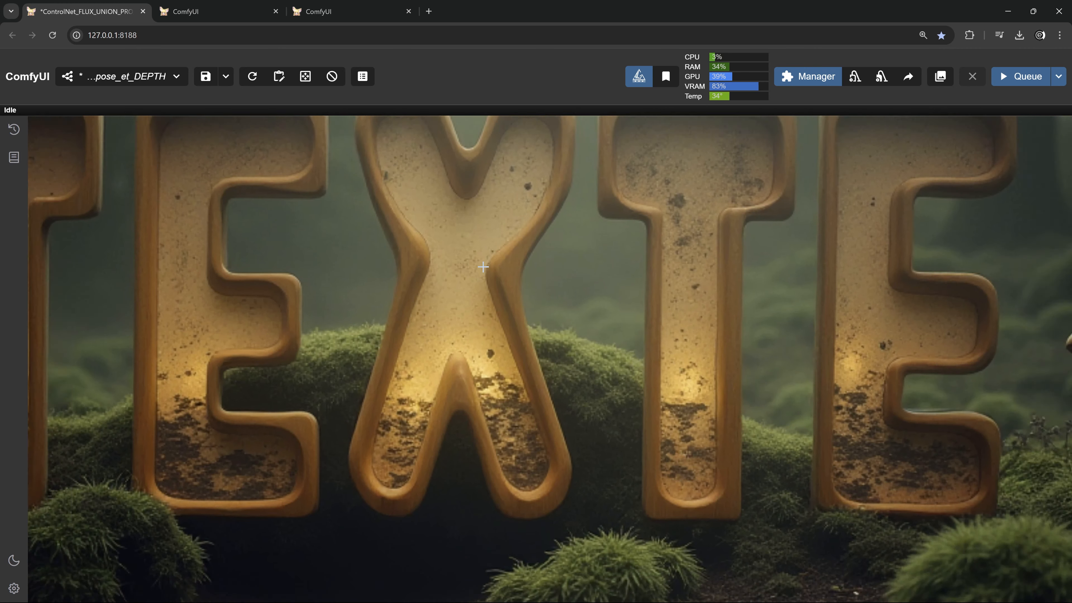
pyautogui.moveTo(483, 267); pyautogui.dragTo(559, 336)
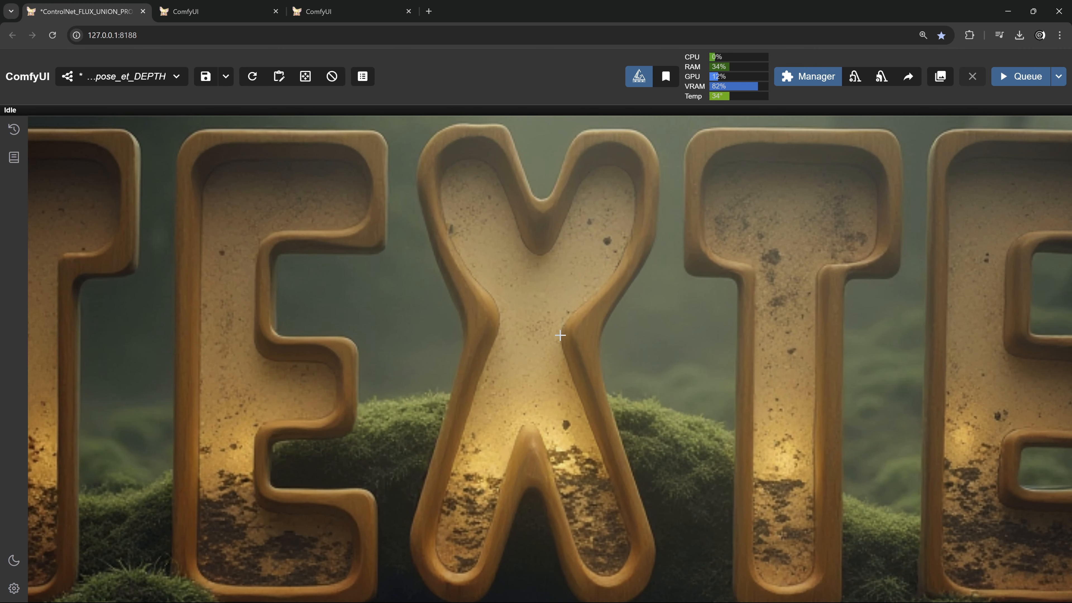
pyautogui.scroll(-5, 560, 336)
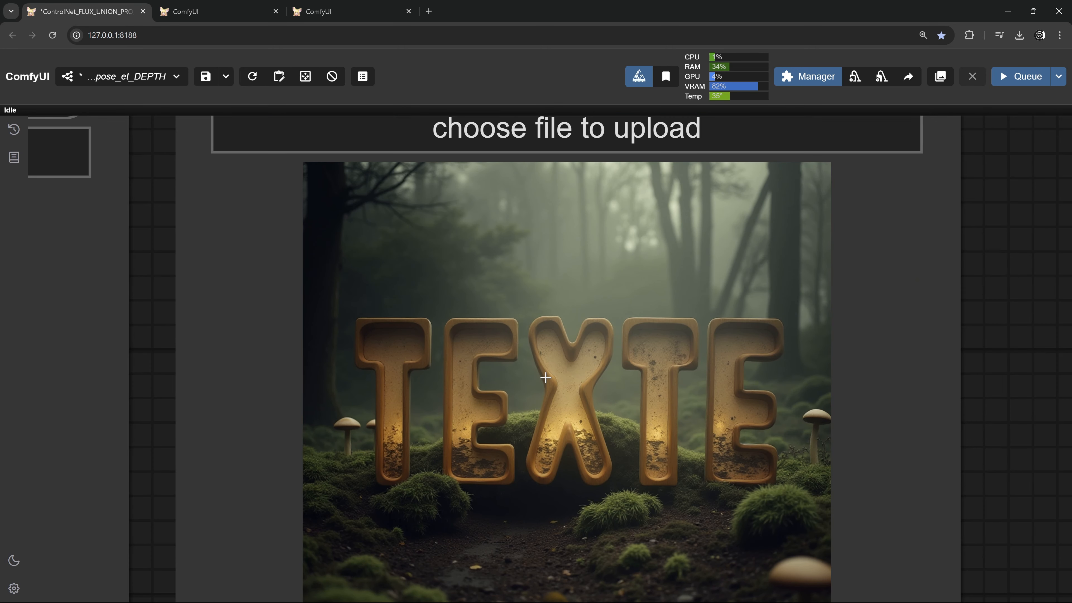
pyautogui.scroll(-6, 545, 378)
pyautogui.scroll(-2, 509, 398)
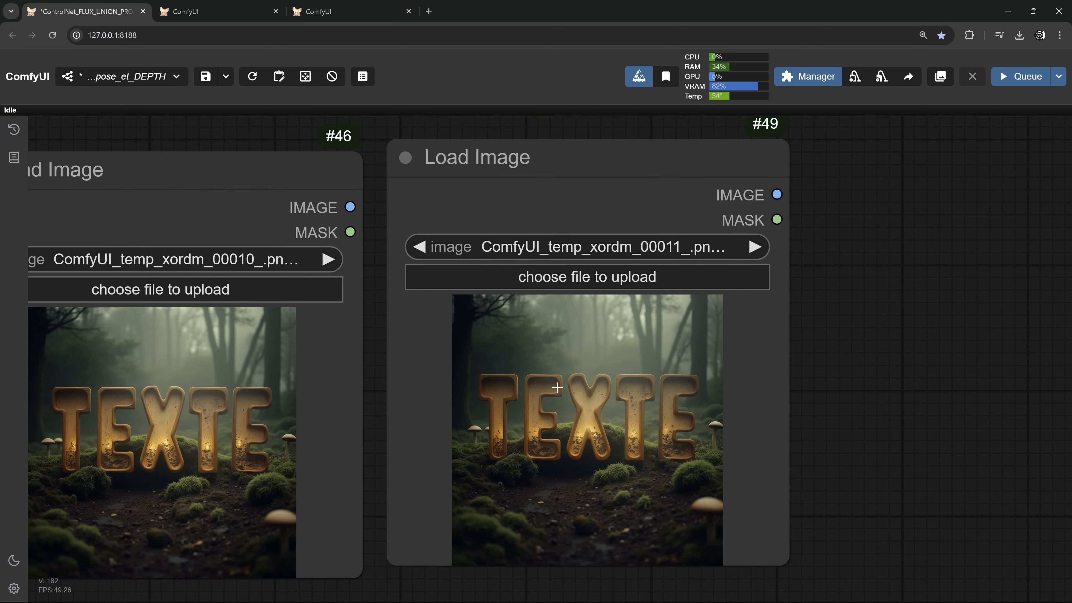
pyautogui.hscroll(-4, 569, 359)
pyautogui.scroll(10, 367, 344)
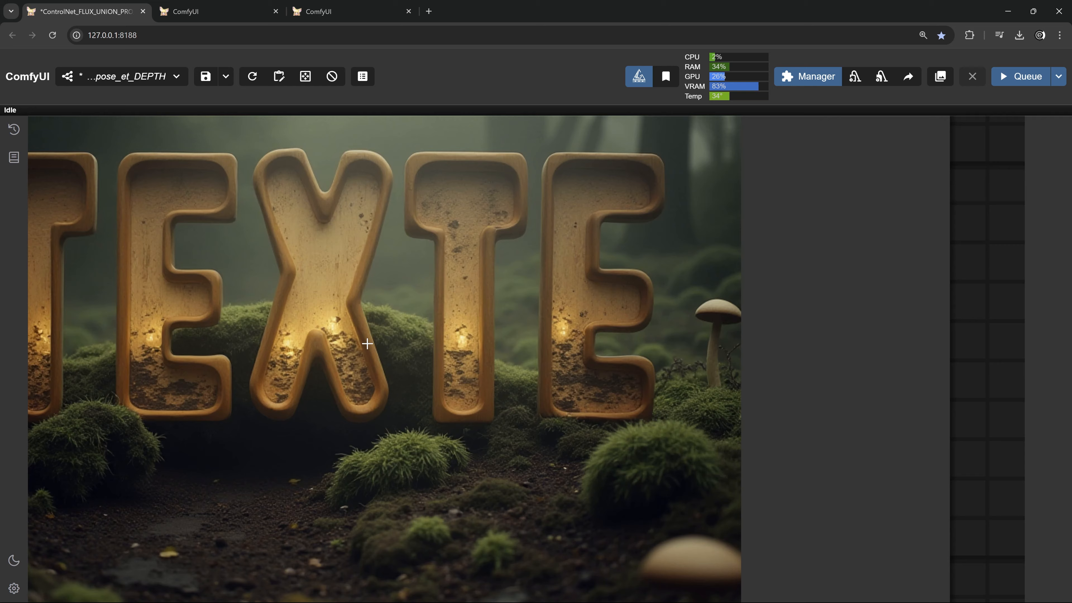
pyautogui.scroll(-10, 366, 344)
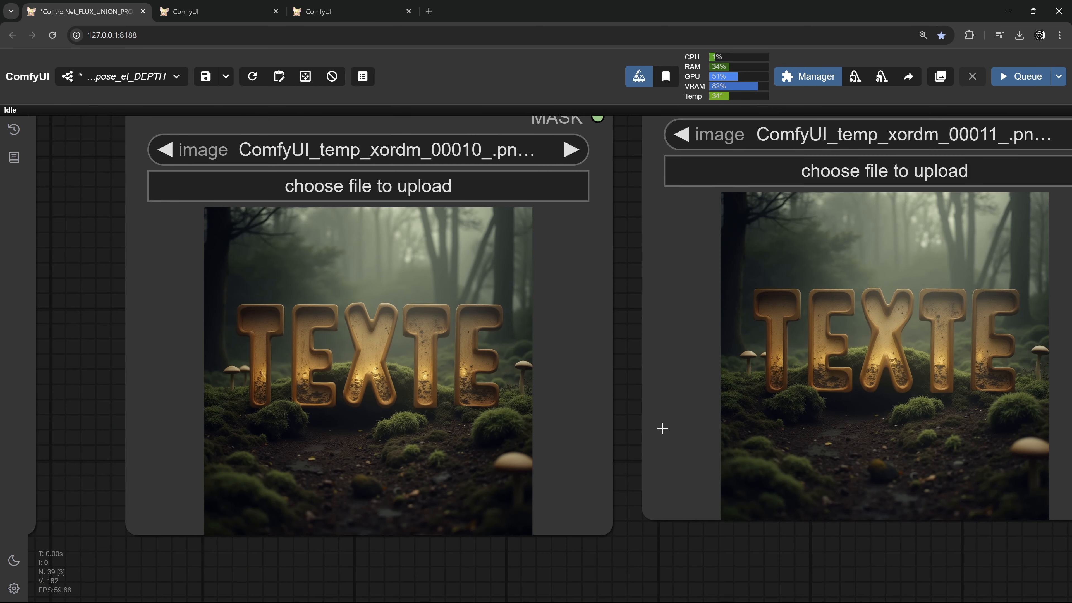
pyautogui.moveTo(757, 416); pyautogui.dragTo(317, 437)
pyautogui.scroll(5, 438, 407)
pyautogui.scroll(5, 422, 398)
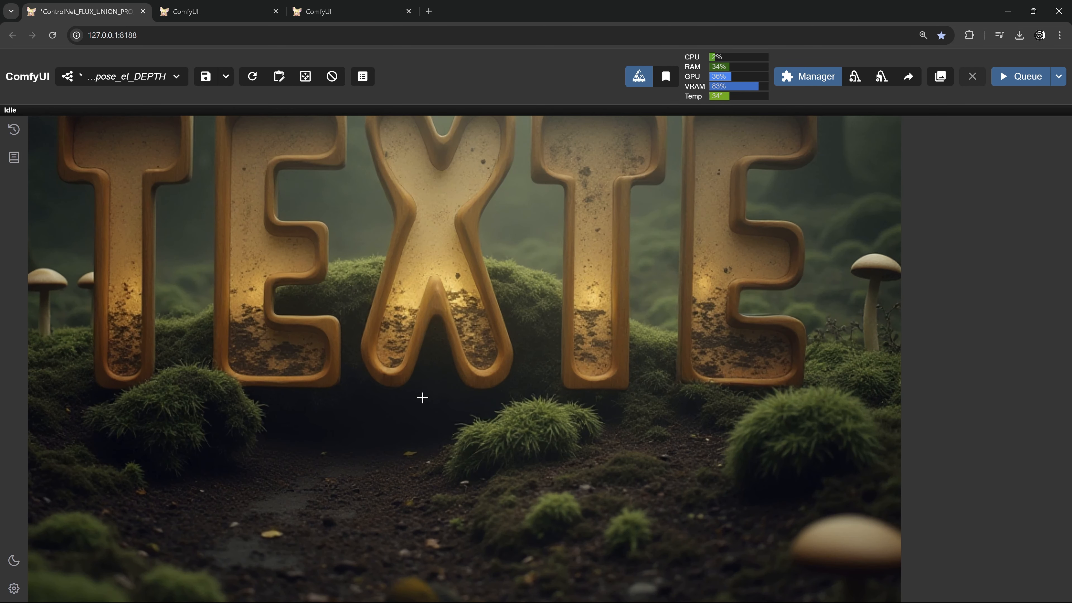
pyautogui.scroll(-3, 427, 393)
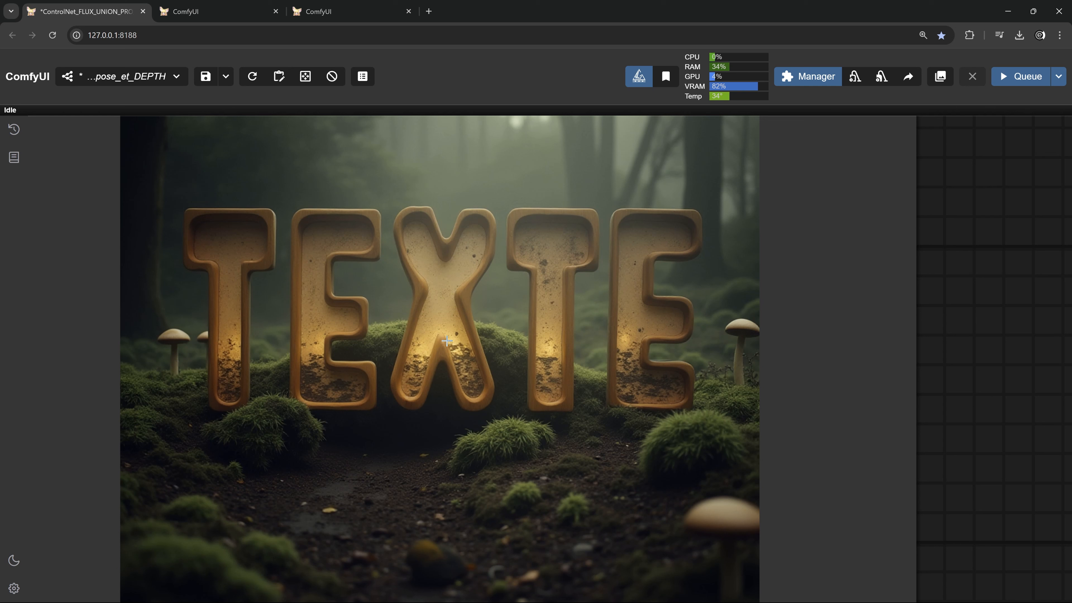
pyautogui.scroll(-6, 455, 340)
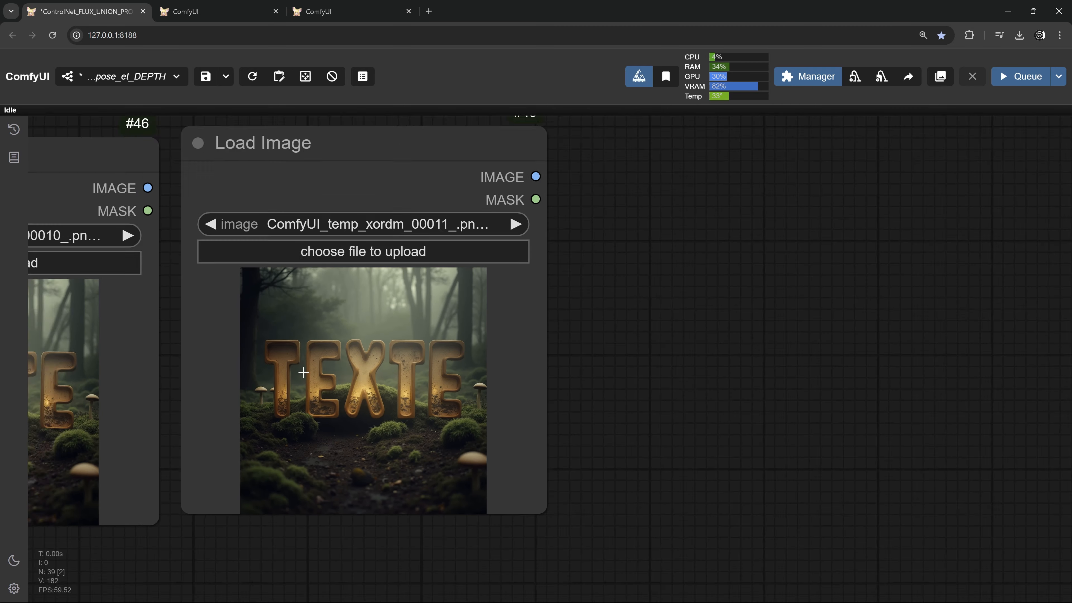
# Enable the GGUF group in the Fast Groups Bypasser and jump to that group.
pyautogui.scroll(-5, 500, 384)
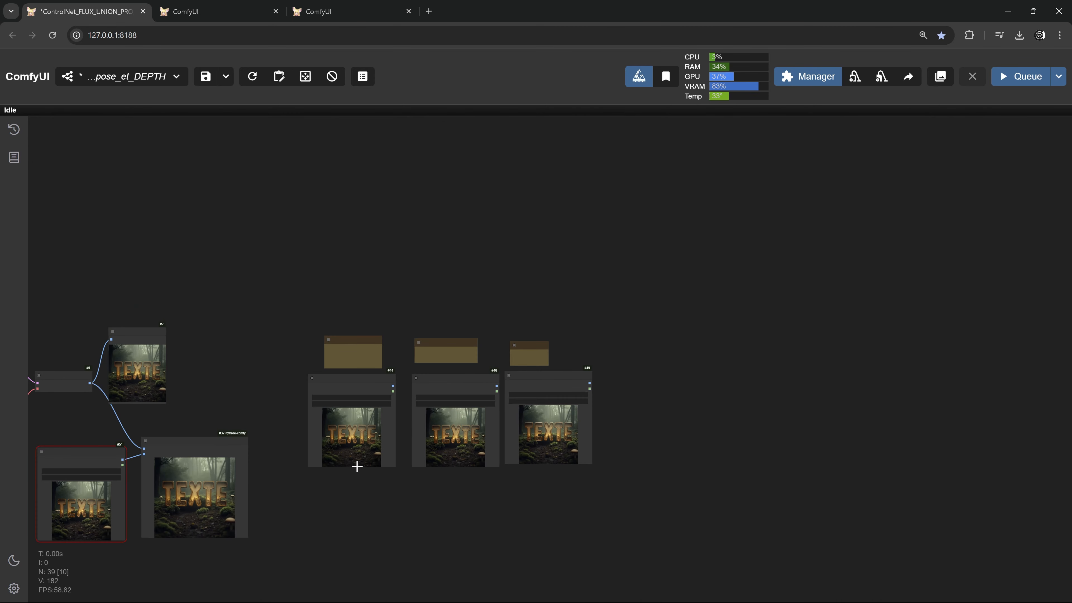
pyautogui.moveTo(353, 462); pyautogui.dragTo(772, 363)
pyautogui.moveTo(408, 484); pyautogui.dragTo(996, 475)
pyautogui.moveTo(111, 339); pyautogui.dragTo(428, 352)
pyautogui.scroll(8, 425, 363)
pyautogui.moveTo(330, 262); pyautogui.dragTo(304, 375)
pyautogui.click(295, 267)
pyautogui.click(312, 267)
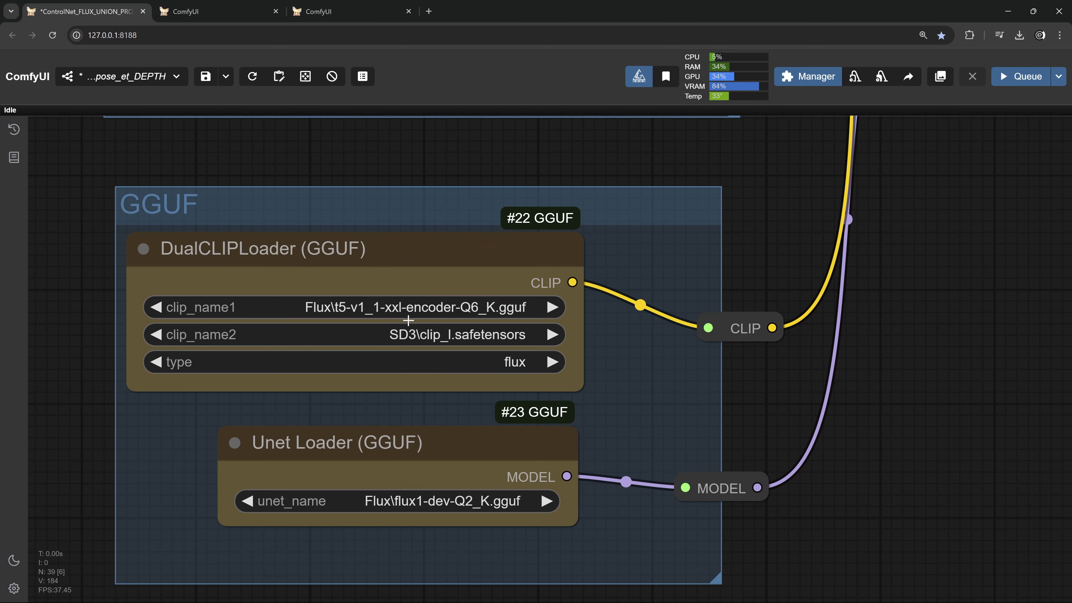
# Set the Unet Loader (GGUF) model to Flux\flux1-dev-Q6_K.gguf.
pyautogui.scroll(3, 459, 371)
pyautogui.click(478, 408)
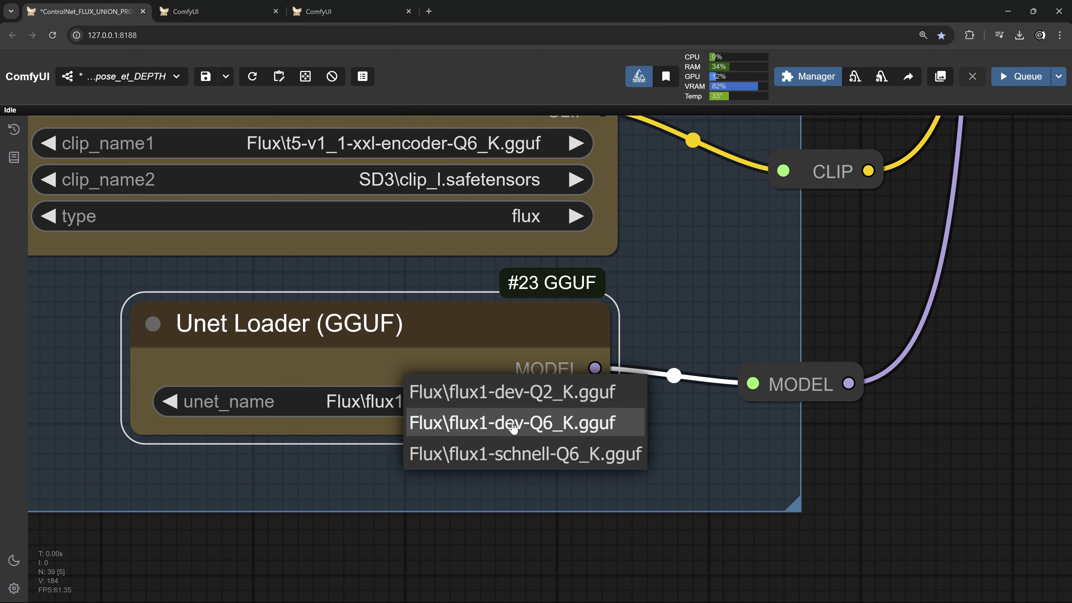
pyautogui.click(512, 422)
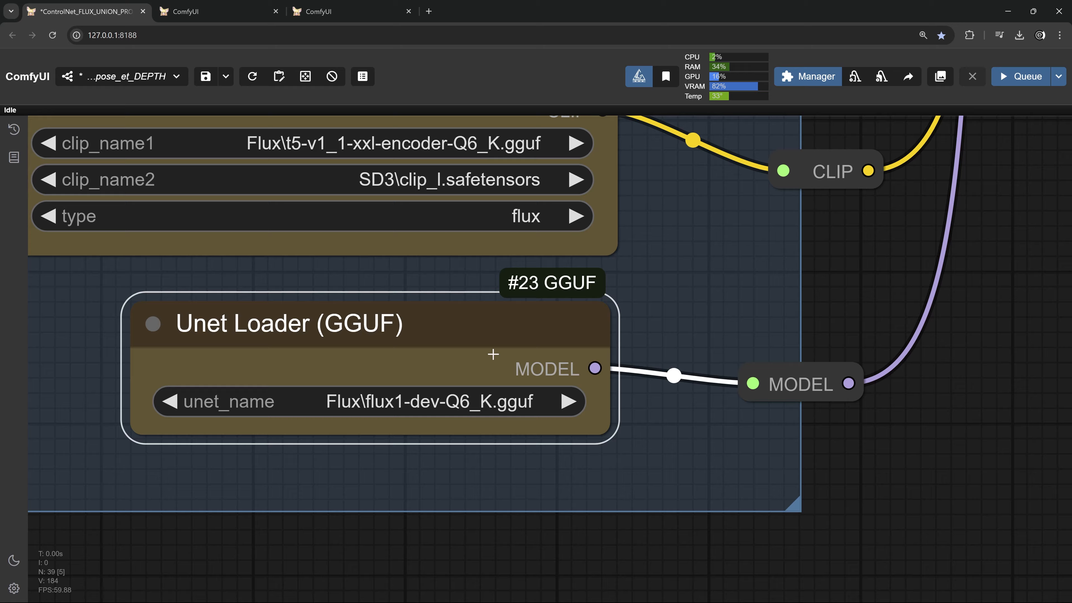
# Open the model choices of the Load ControlNet Model node in the ControlNet group.
pyautogui.scroll(-12, 493, 354)
pyautogui.moveTo(950, 177); pyautogui.dragTo(304, 431)
pyautogui.moveTo(808, 298); pyautogui.dragTo(263, 164)
pyautogui.moveTo(685, 429); pyautogui.dragTo(371, 489)
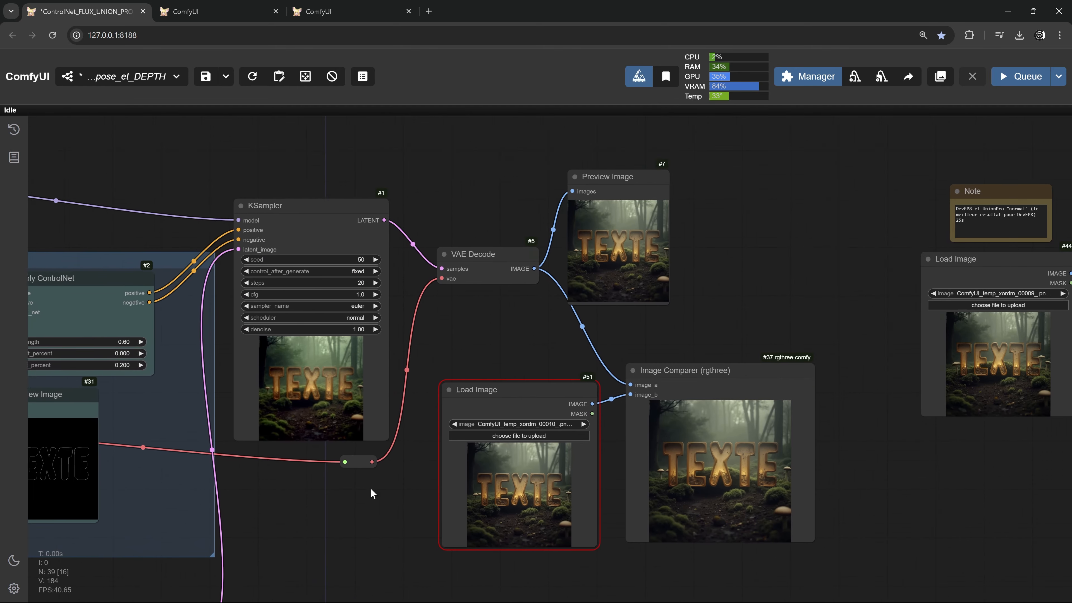
pyautogui.moveTo(371, 489); pyautogui.dragTo(362, 490)
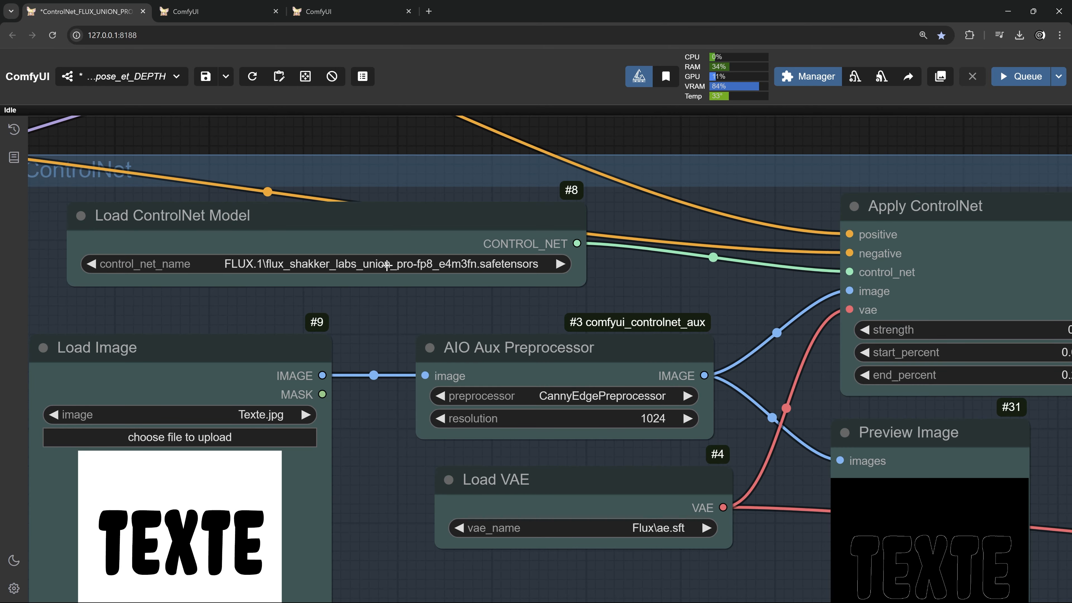
pyautogui.click(387, 264)
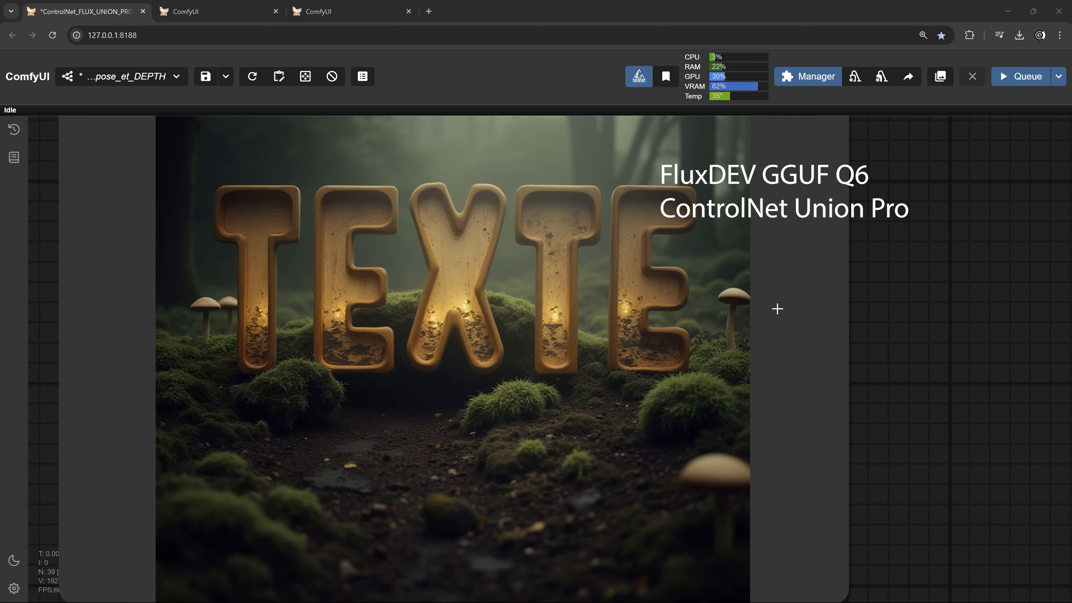
# Examine the GGUF Q6 ControlNet Union Pro result up close in the Image Comparer, sweeping the divider across the letters and moss.
pyautogui.scroll(3, 144, 316)
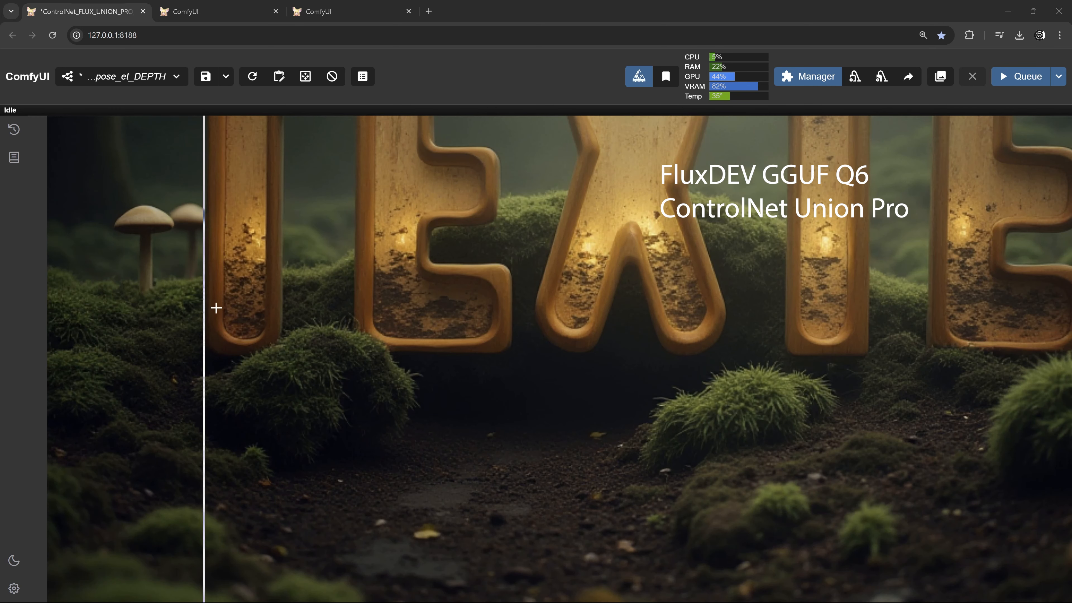
pyautogui.scroll(3, 258, 299)
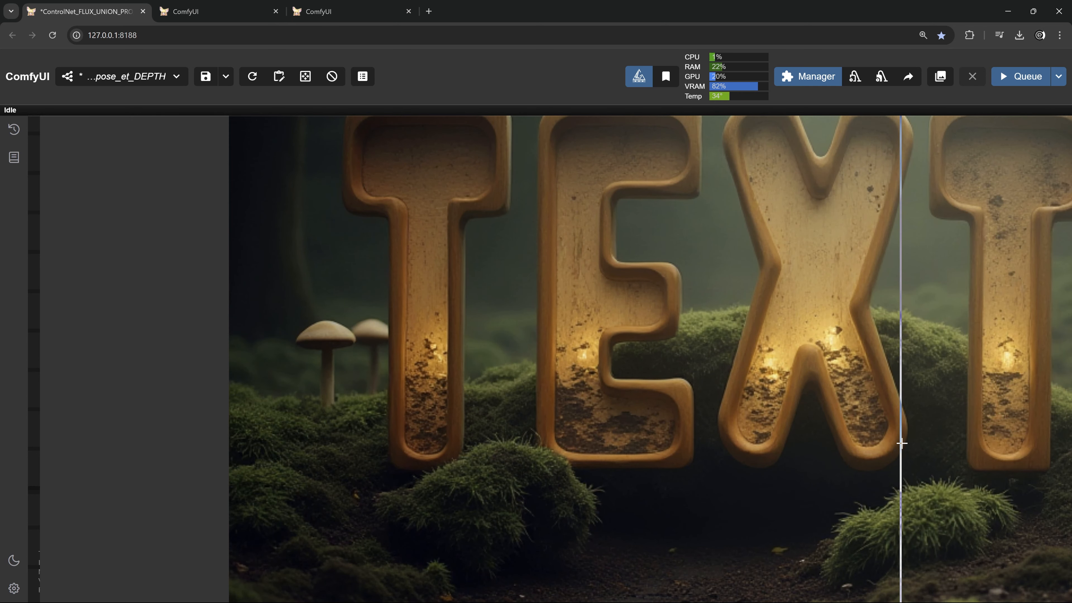
pyautogui.moveTo(894, 441); pyautogui.dragTo(505, 282)
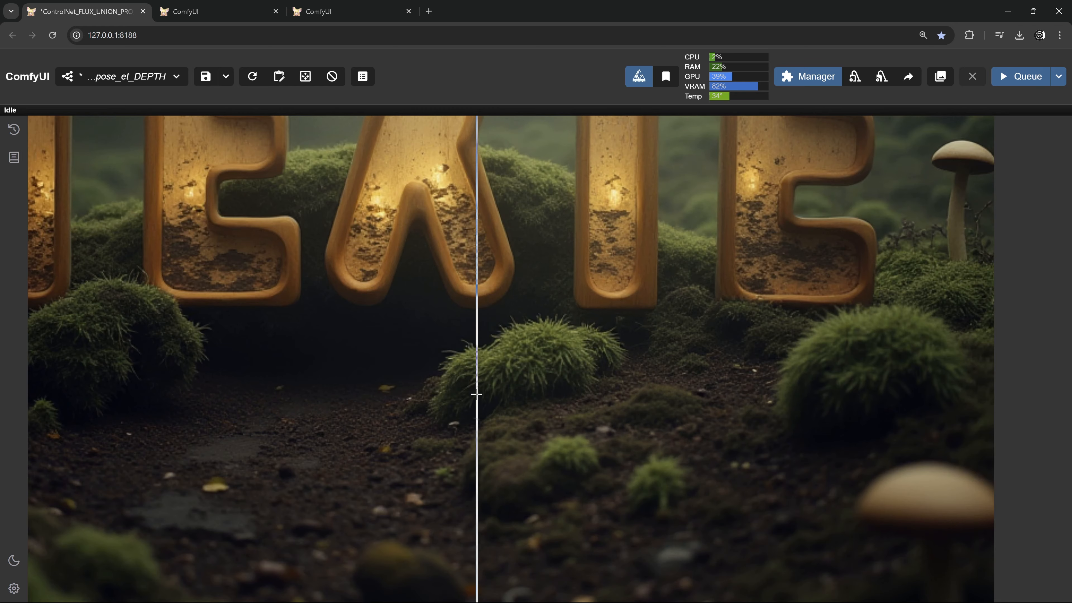
# Copy the generated image from the Preview Image node and paste it into the Load Image node feeding the Image Comparer.
pyautogui.scroll(-10, 490, 388)
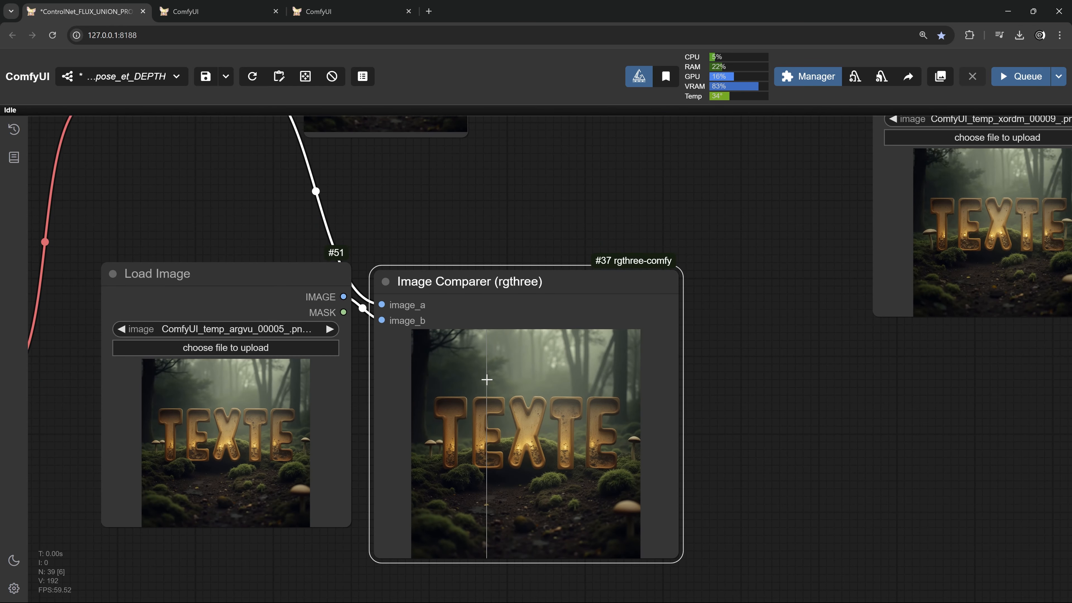
pyautogui.scroll(10, 486, 379)
pyautogui.scroll(-16, 502, 439)
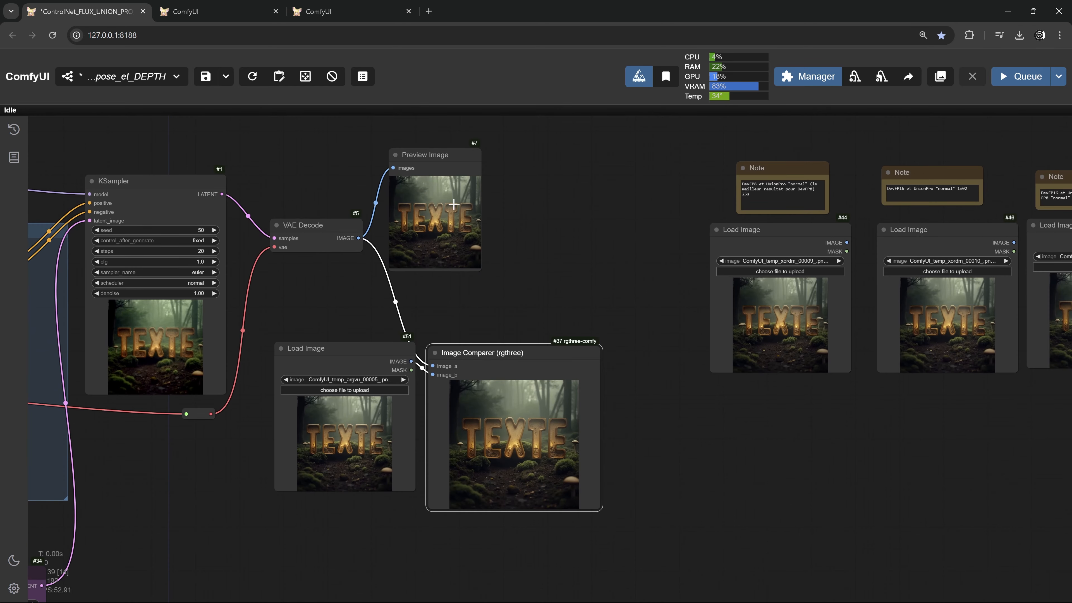
pyautogui.click(453, 204)
pyautogui.rightClick(434, 203)
pyautogui.rightClick(352, 357)
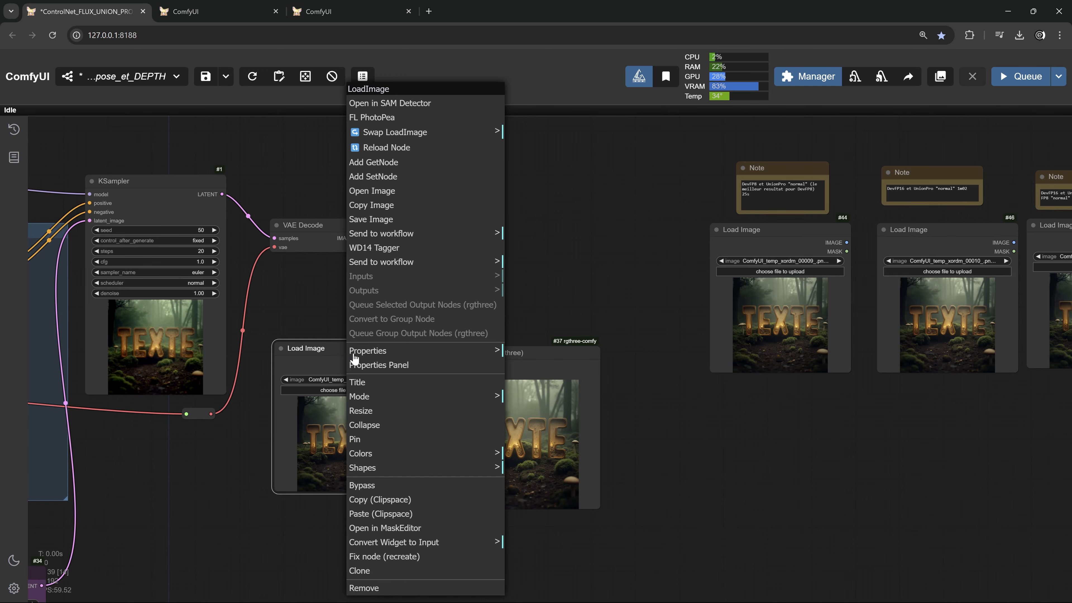
pyautogui.click(369, 512)
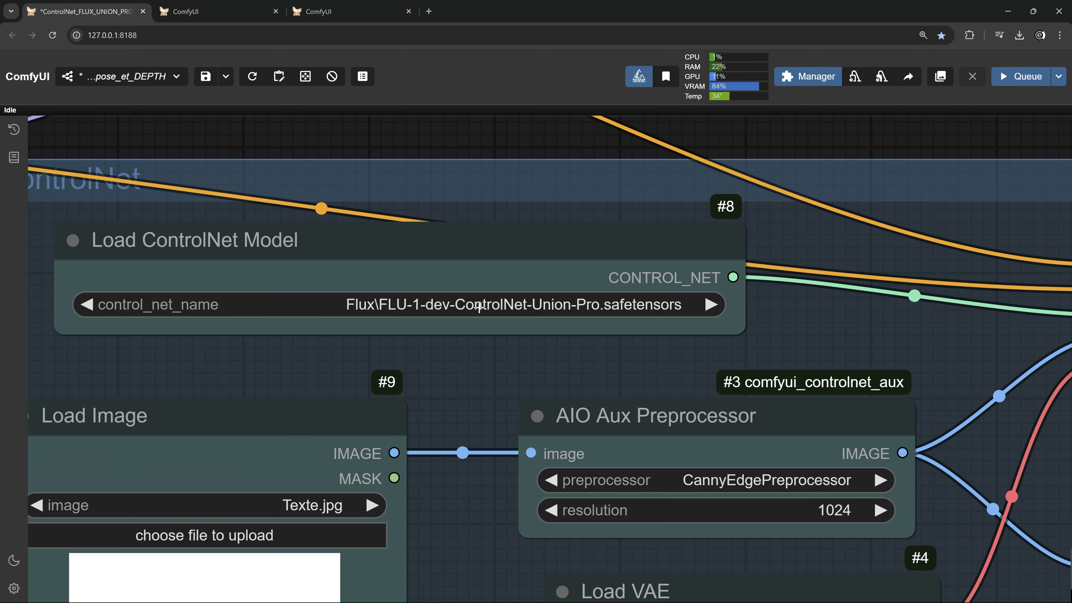
# Set the Load ControlNet Model node to FLUX.1\flux_shakker_labs_union_pro-fp8_e4m3fn.safetensors.
pyautogui.click(480, 307)
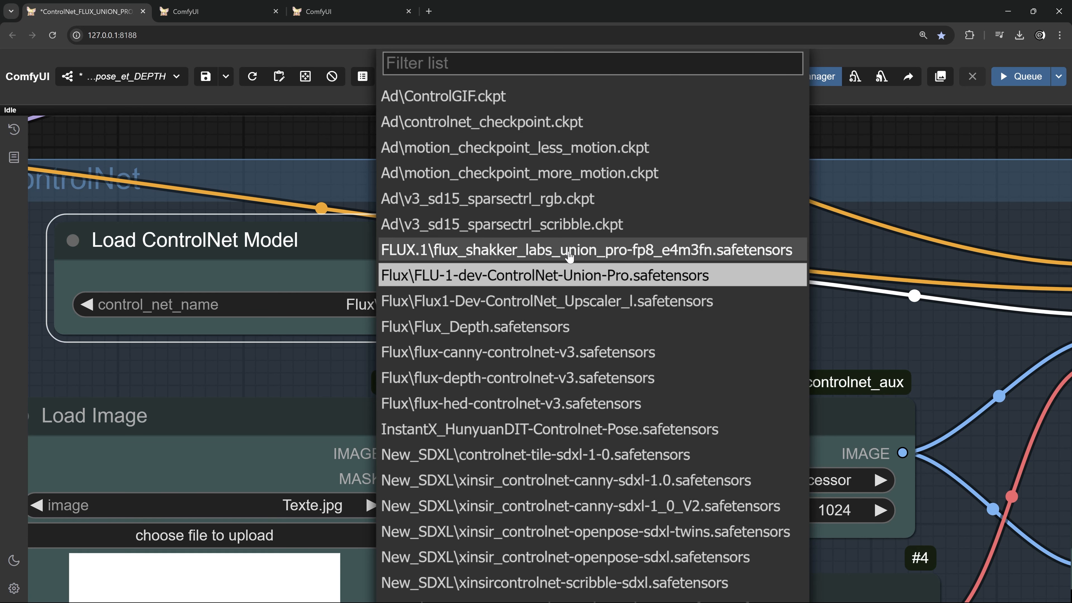
pyautogui.click(568, 256)
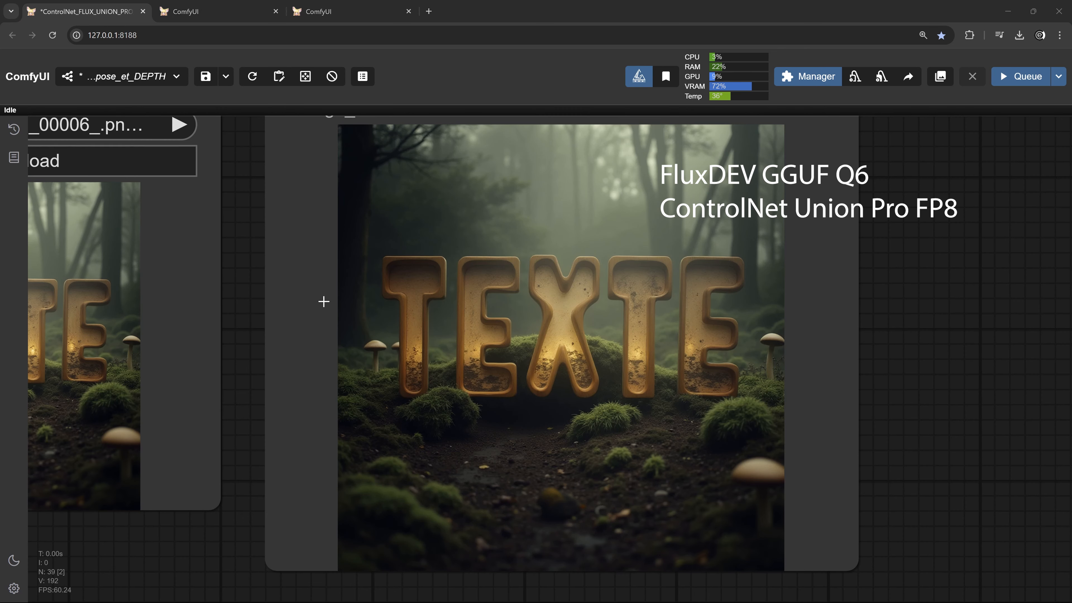
# Examine the GGUF Q6 result with ControlNet Union Pro FP8 in the Image Comparer, sweeping the divider across the letters.
pyautogui.scroll(4, 329, 301)
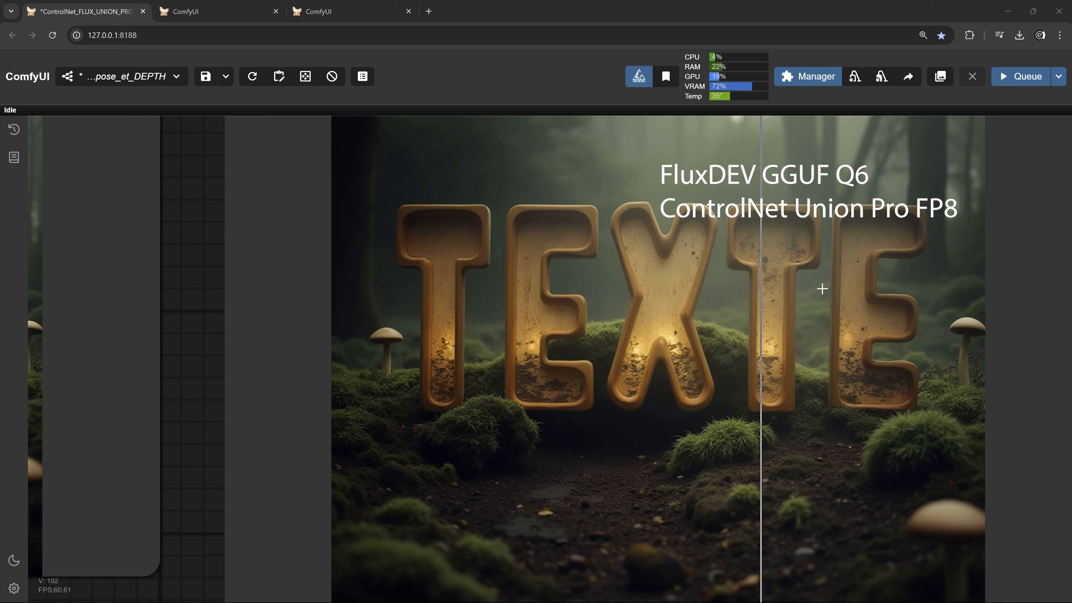
pyautogui.scroll(5, 380, 297)
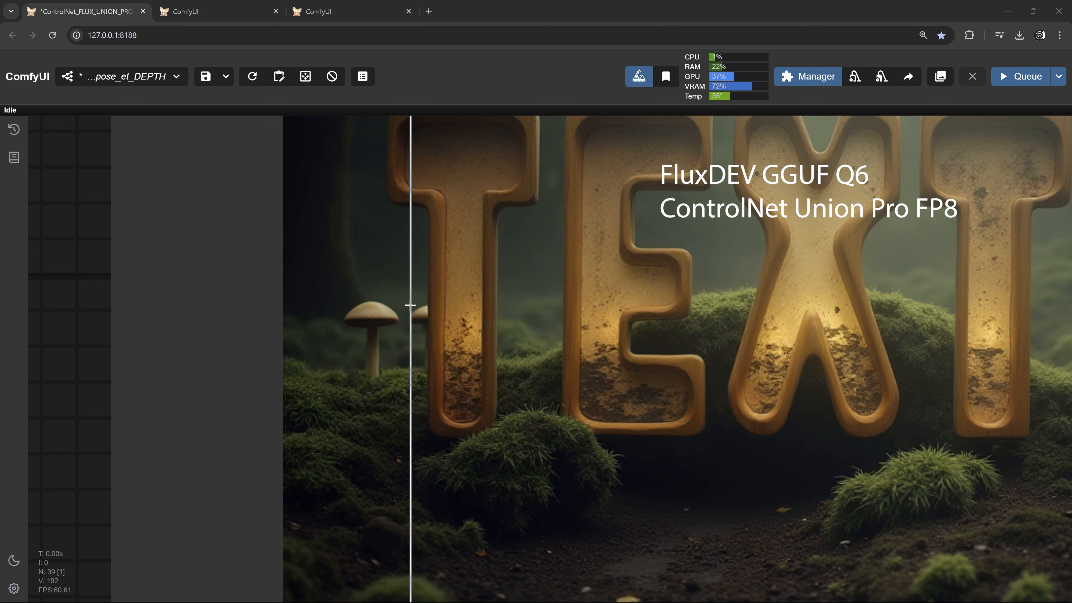
pyautogui.scroll(-3, 400, 312)
pyautogui.scroll(-3, 400, 317)
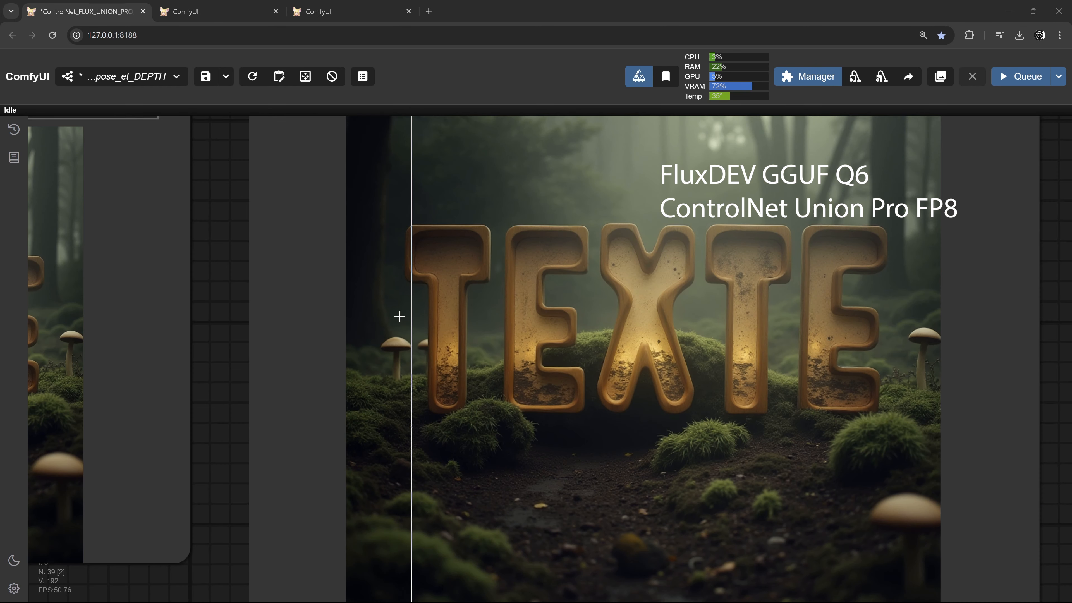
pyautogui.scroll(4, 715, 285)
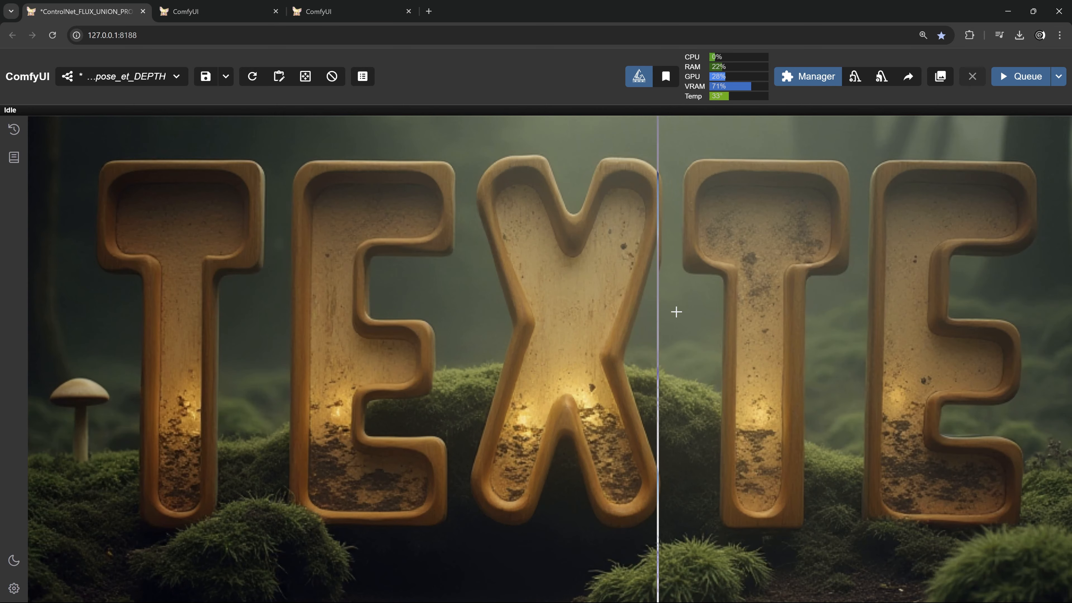
pyautogui.scroll(-6, 722, 313)
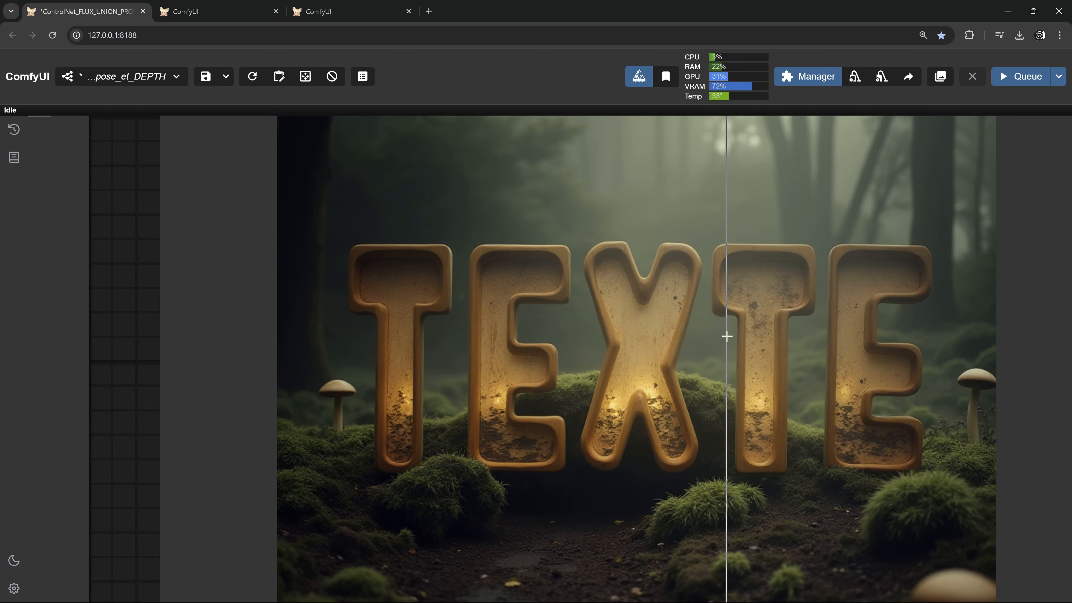
pyautogui.scroll(-3, 759, 333)
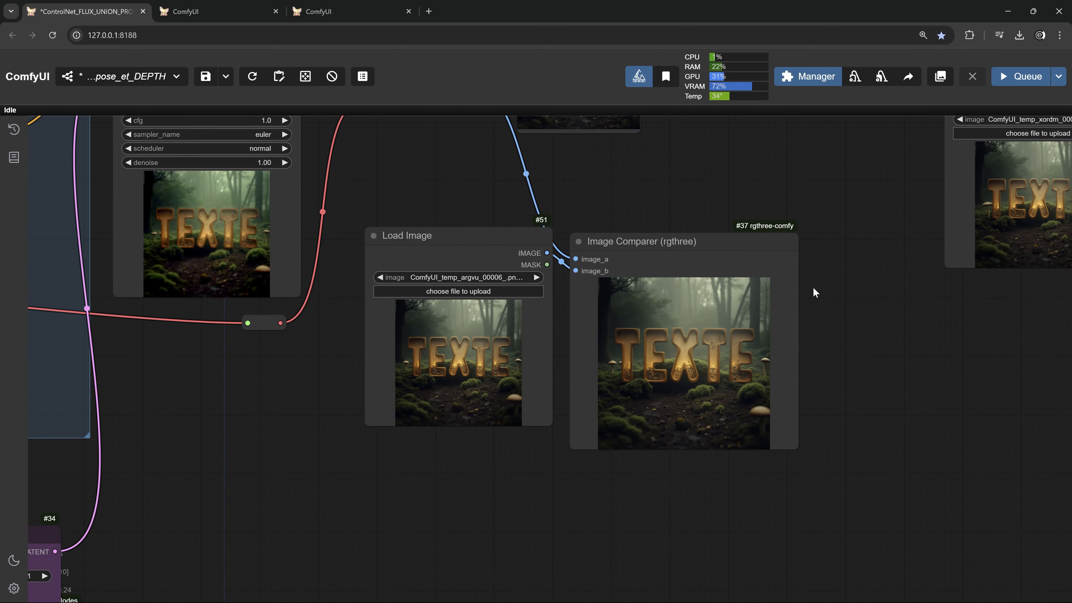
pyautogui.scroll(10, 797, 296)
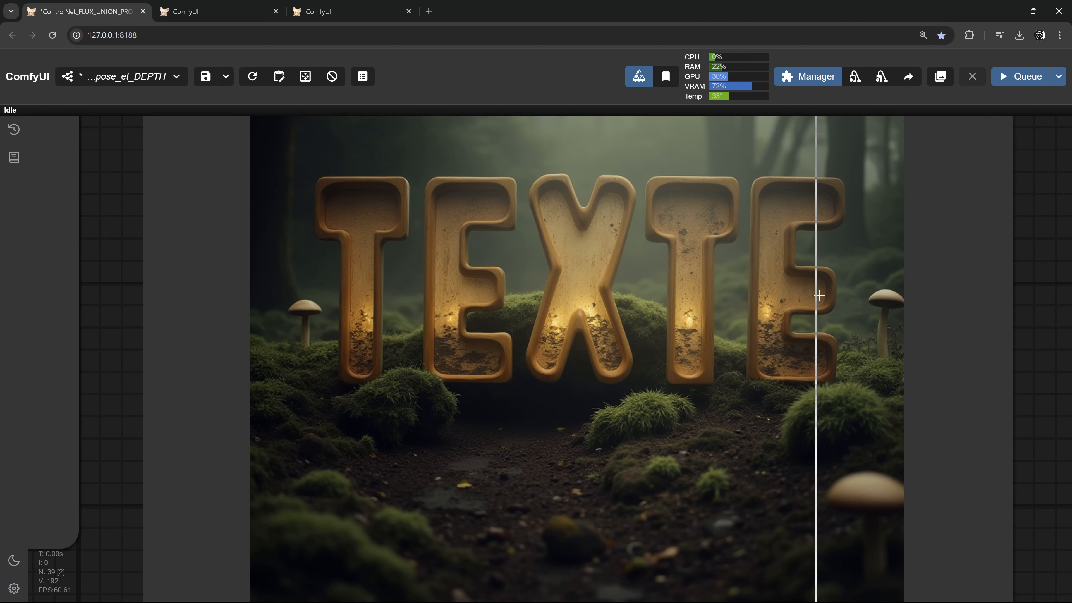
pyautogui.scroll(-6, 819, 296)
pyautogui.scroll(-10, 819, 297)
# Set the Load ControlNet Model node in the ControlNet group to Flux\FLU-1-dev-ControlNet-Union-Pro.safetensors.
pyautogui.moveTo(713, 418); pyautogui.dragTo(817, 409)
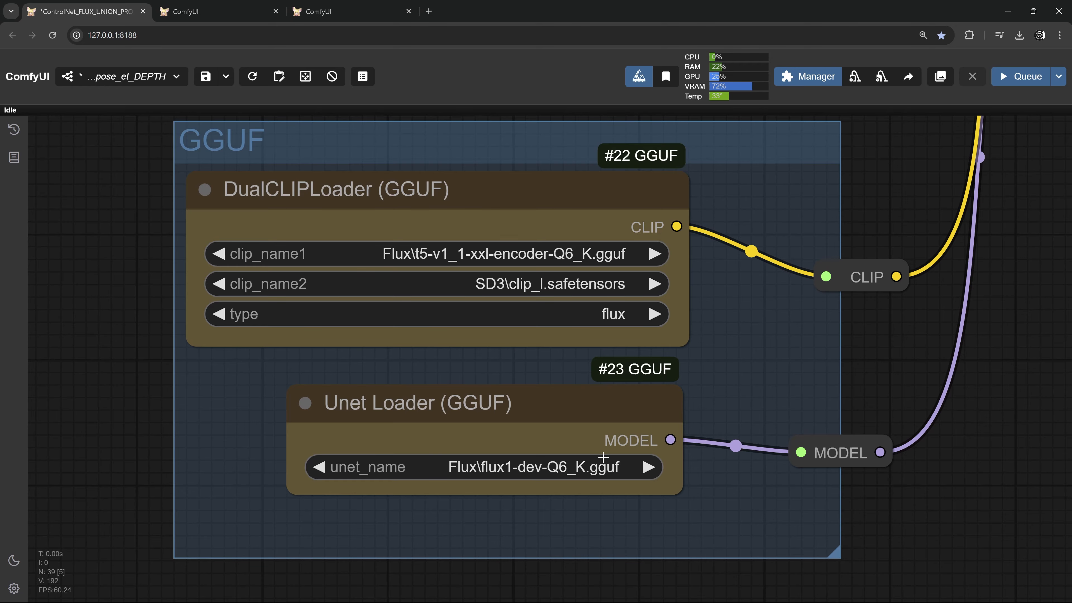
pyautogui.scroll(-5, 603, 457)
pyautogui.moveTo(907, 237); pyautogui.dragTo(822, 275)
pyautogui.scroll(3, 574, 332)
pyautogui.click(555, 332)
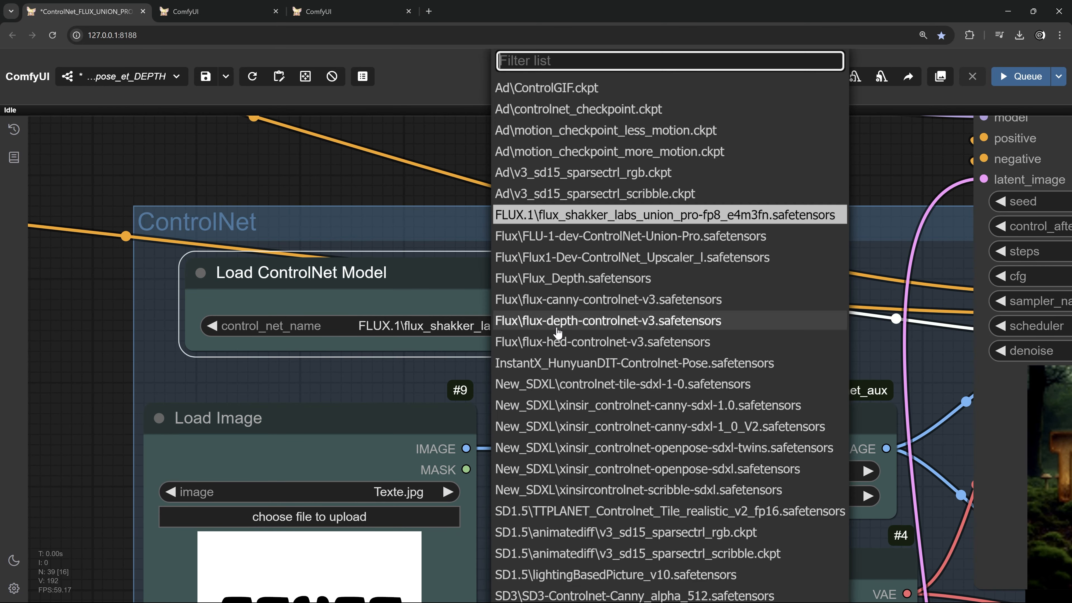
pyautogui.click(657, 240)
pyautogui.click(532, 335)
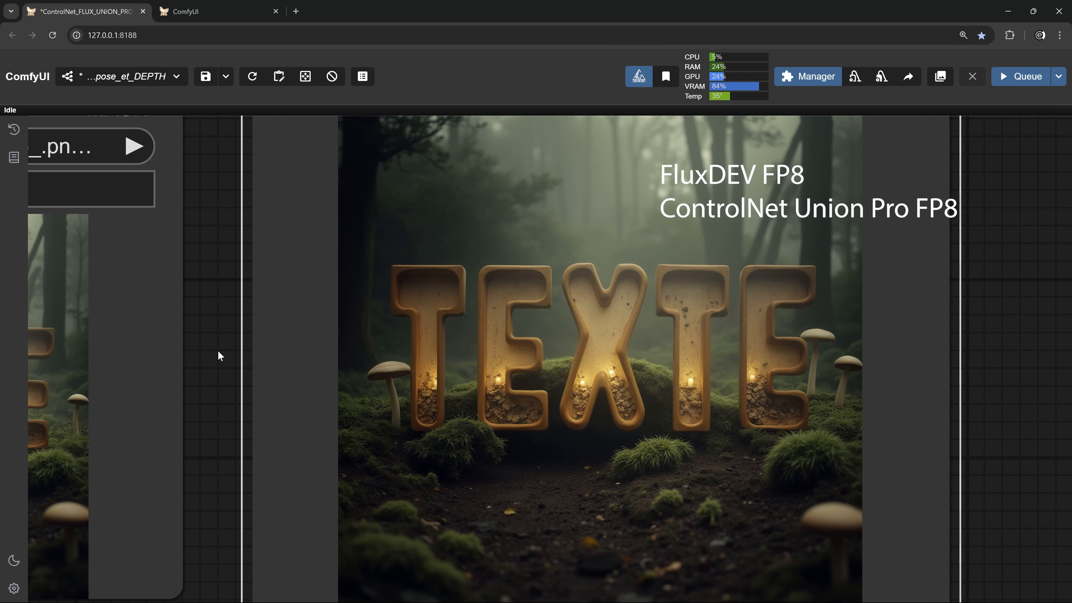
pyautogui.scroll(1, 211, 357)
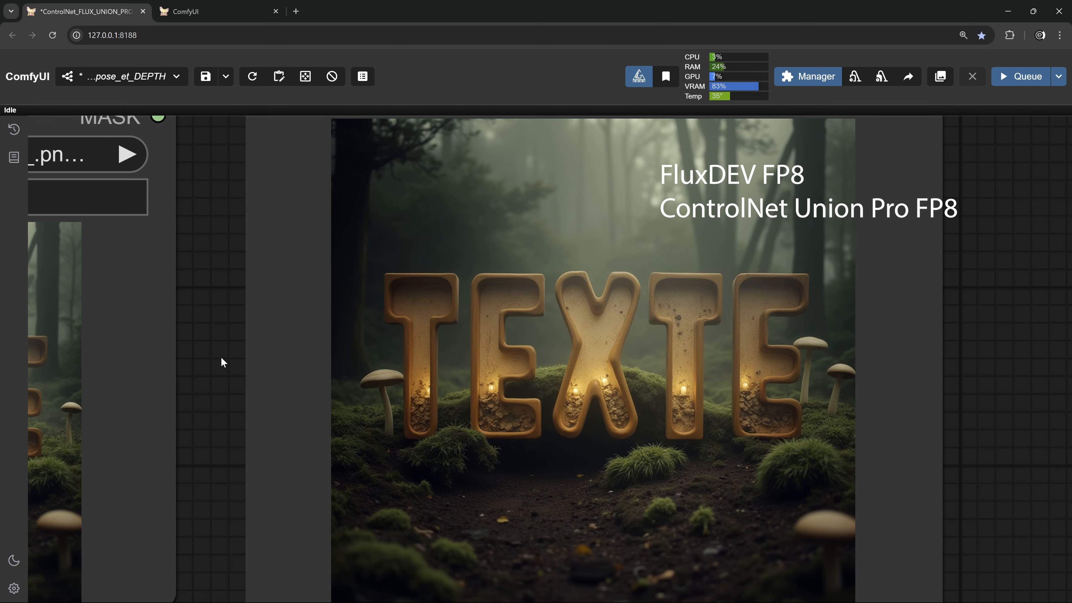
pyautogui.scroll(-1, 222, 358)
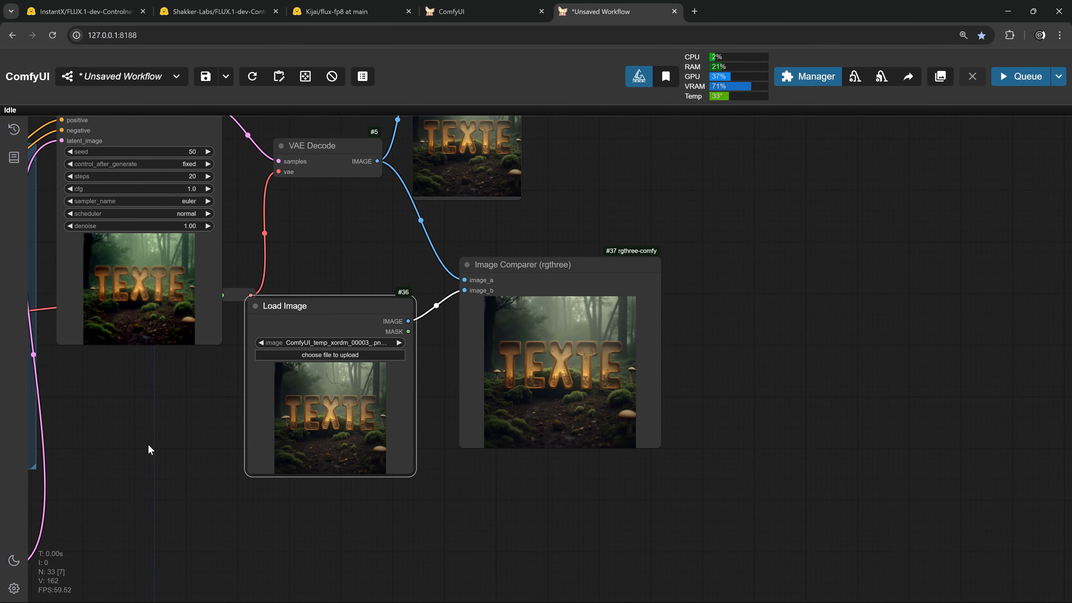
# Set the AIO Aux Preprocessor in the Unsaved Workflow's ControlNet group to the DepthAnythingV2 preprocessor.
pyautogui.moveTo(149, 444); pyautogui.dragTo(649, 414)
pyautogui.scroll(-3, 494, 425)
pyautogui.click(649, 414)
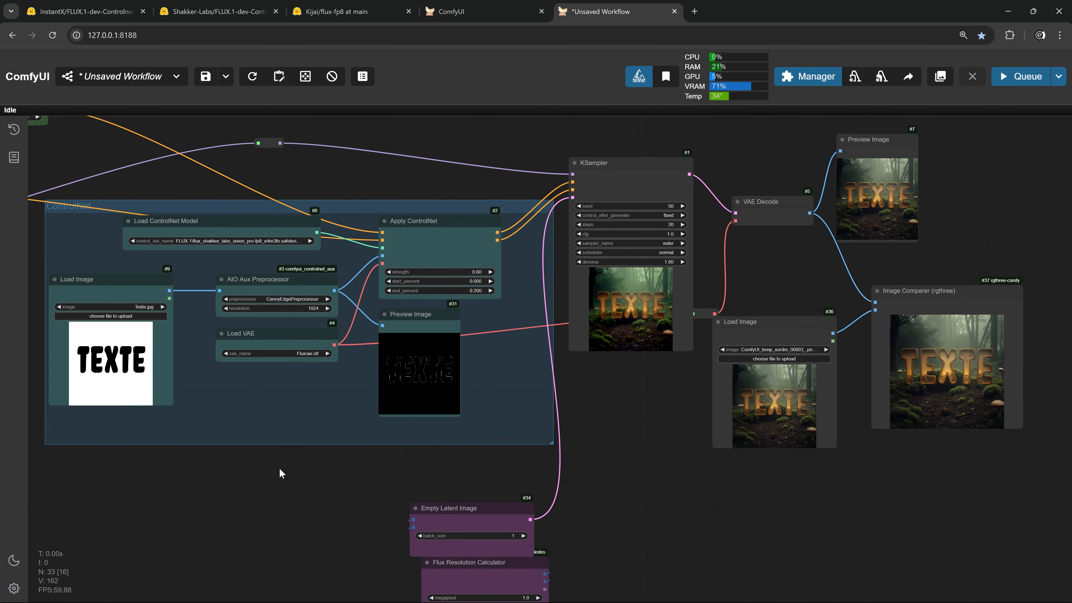
pyautogui.moveTo(281, 472); pyautogui.dragTo(371, 460)
pyautogui.scroll(6, 474, 300)
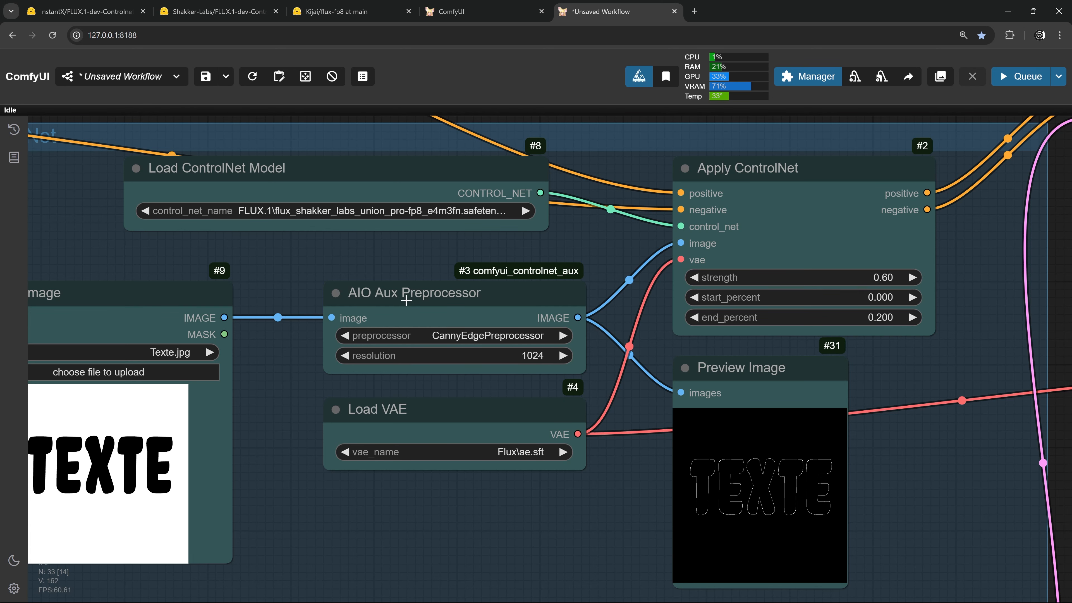
pyautogui.click(465, 335)
pyautogui.write('dep')
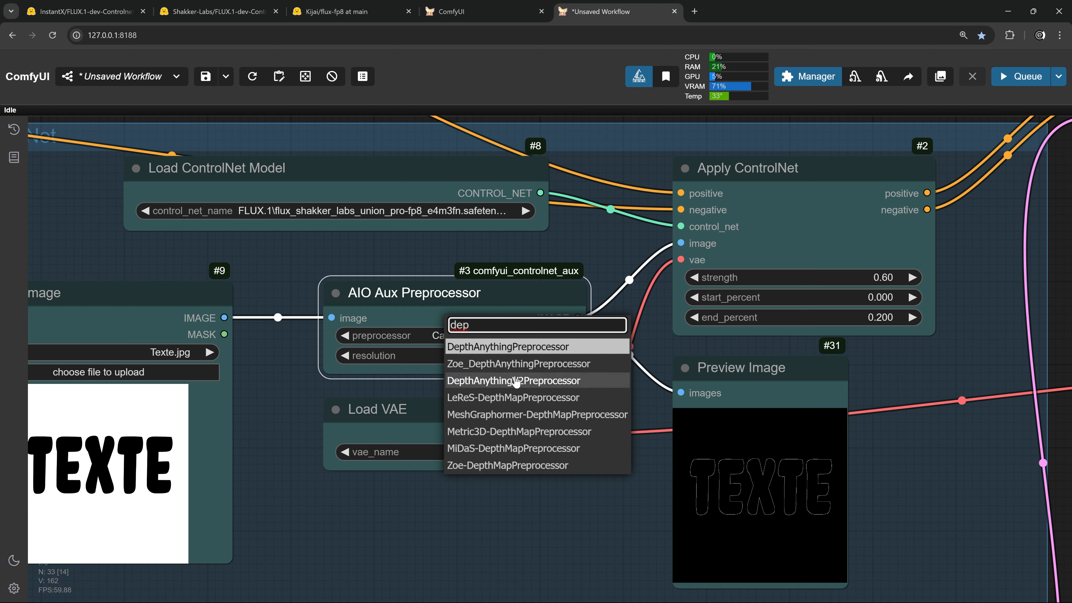
pyautogui.click(494, 382)
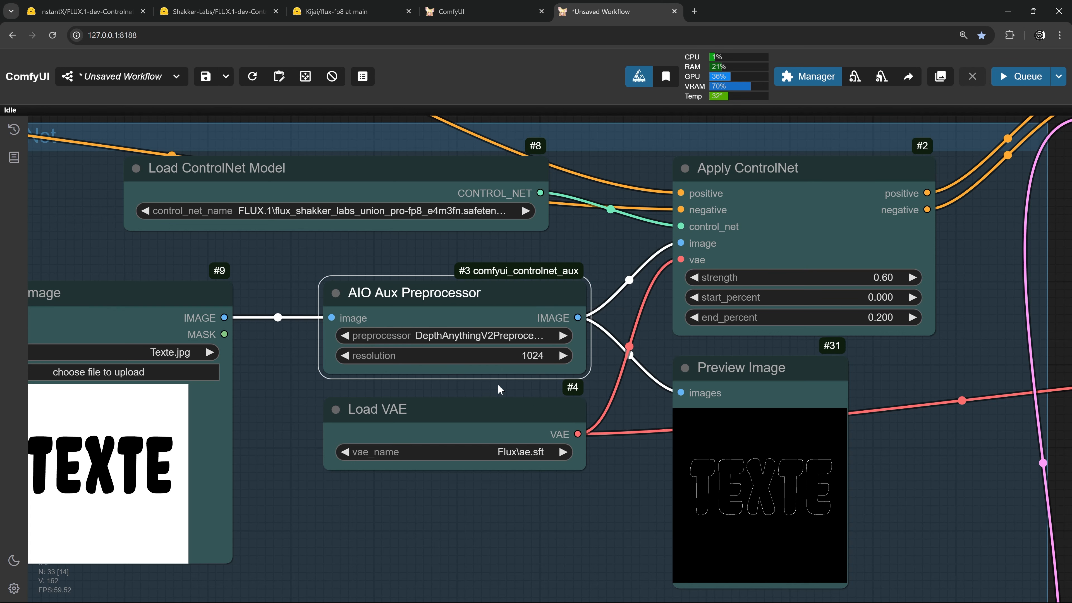
pyautogui.moveTo(520, 290); pyautogui.dragTo(503, 291)
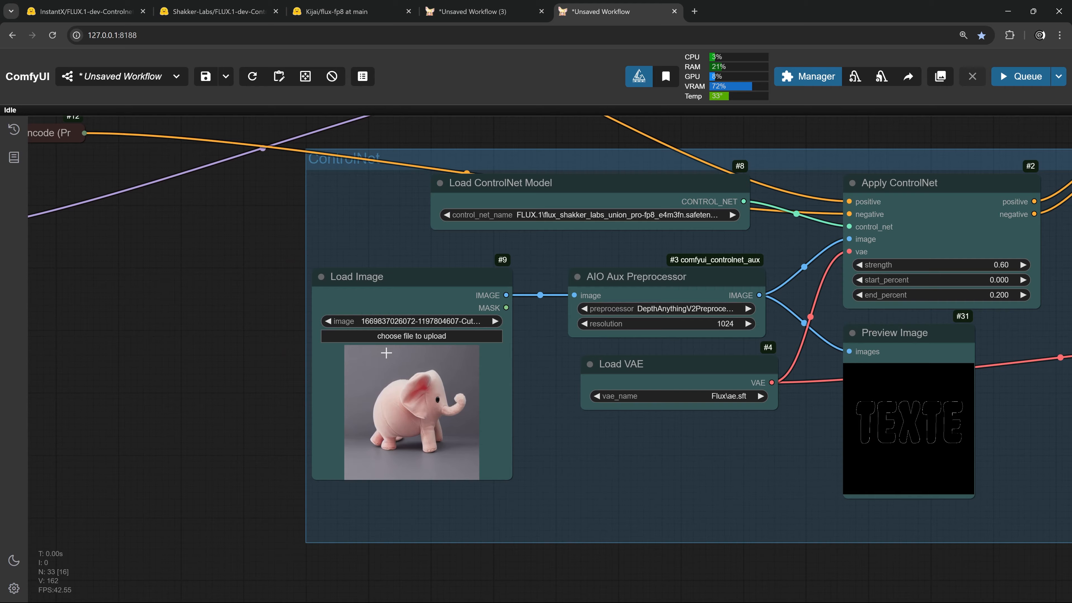
# Review the depth workflow's elephant source image, wooden toy prompt, FluxGuidance value, and Apply ControlNet strength and percent settings.
pyautogui.scroll(10, 380, 359)
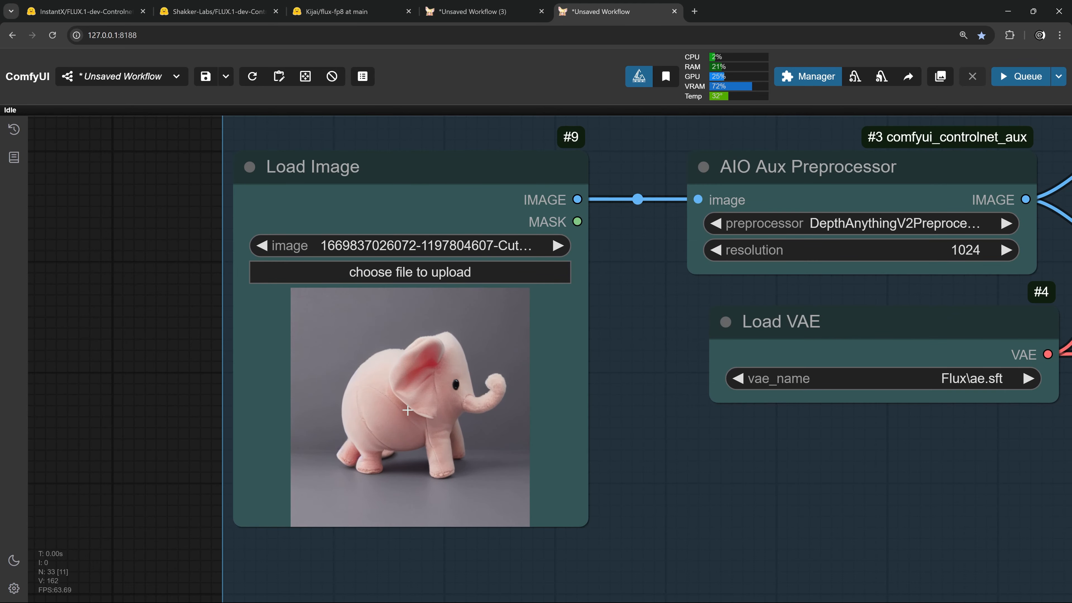
pyautogui.scroll(-9, 407, 410)
pyautogui.moveTo(215, 406); pyautogui.dragTo(655, 539)
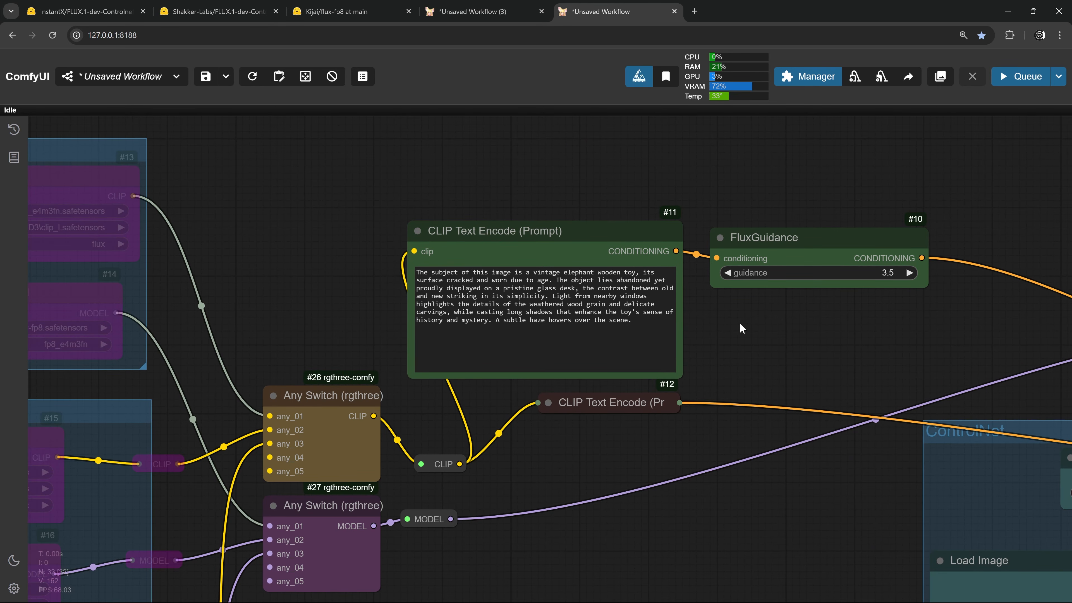
pyautogui.scroll(-5, 745, 327)
pyautogui.moveTo(795, 277); pyautogui.dragTo(335, 244)
pyautogui.scroll(7, 335, 244)
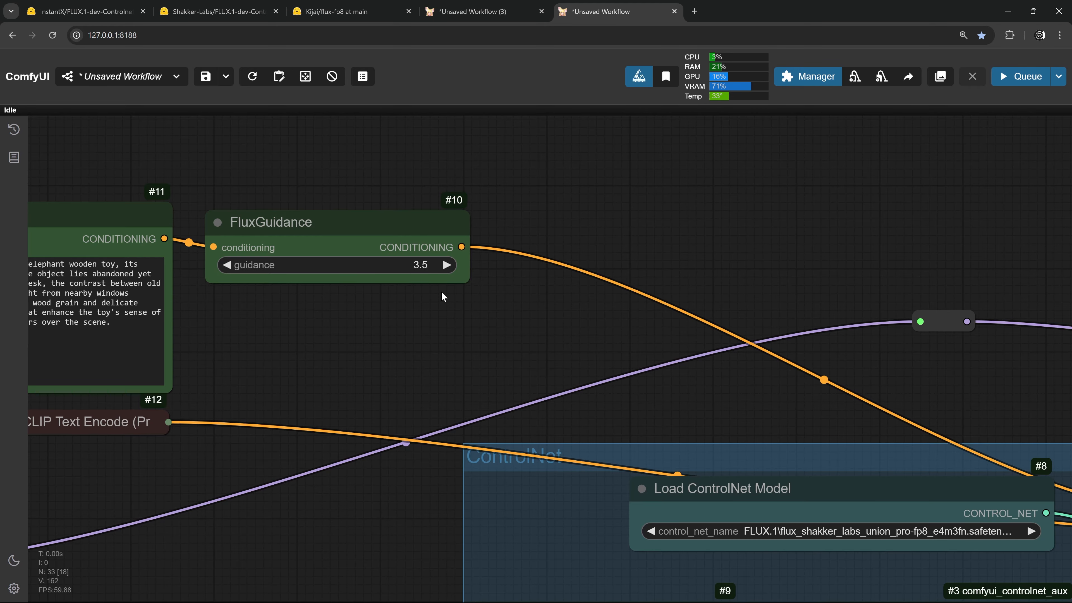
pyautogui.scroll(-10, 443, 296)
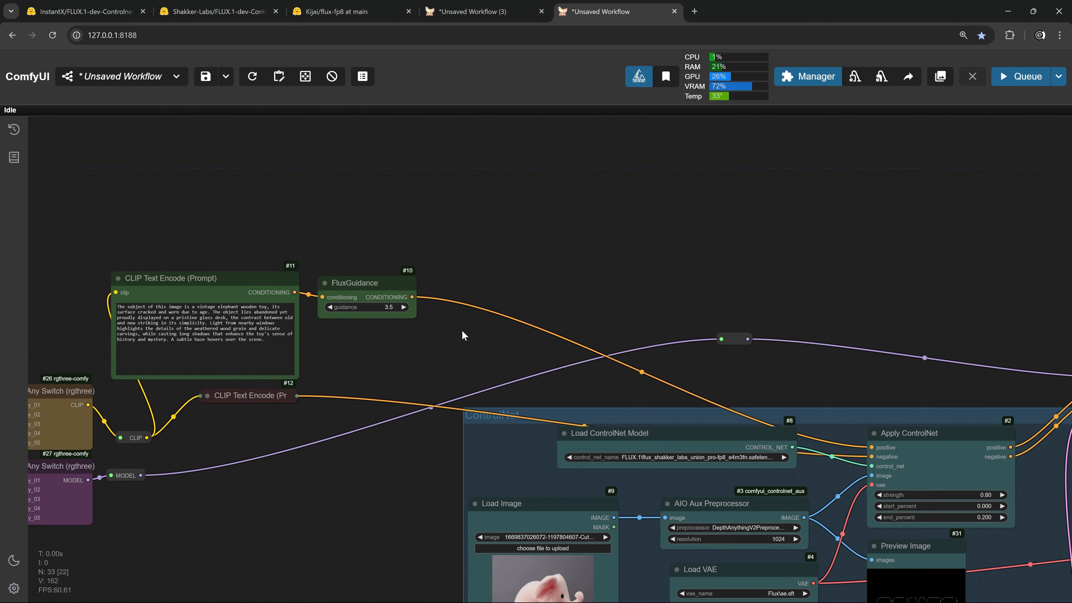
pyautogui.moveTo(853, 402); pyautogui.dragTo(300, 255)
pyautogui.scroll(8, 451, 294)
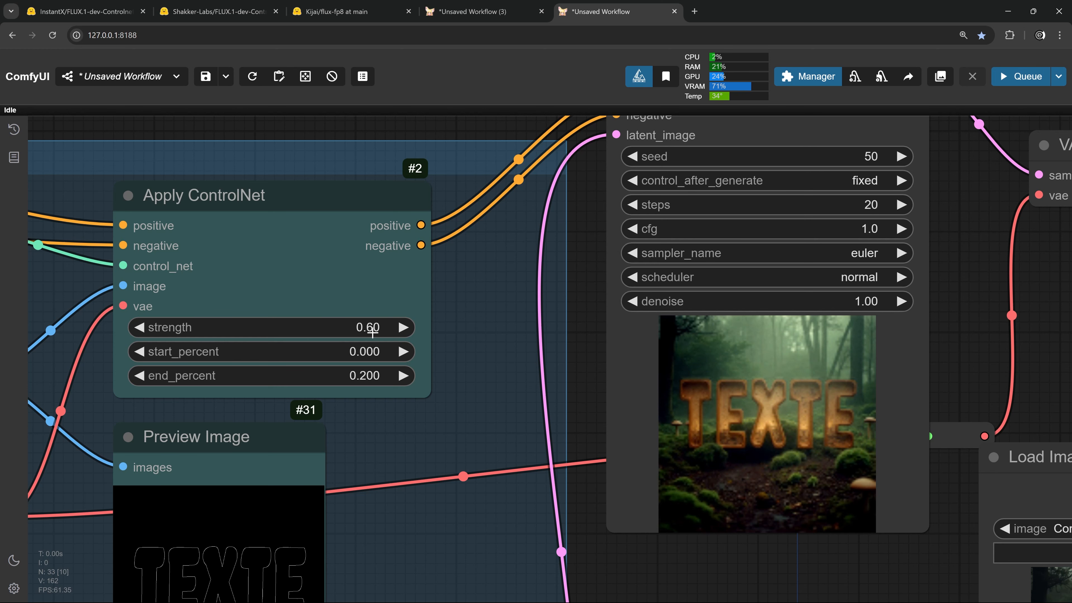
pyautogui.scroll(-5, 372, 333)
pyautogui.moveTo(527, 530); pyautogui.dragTo(708, 486)
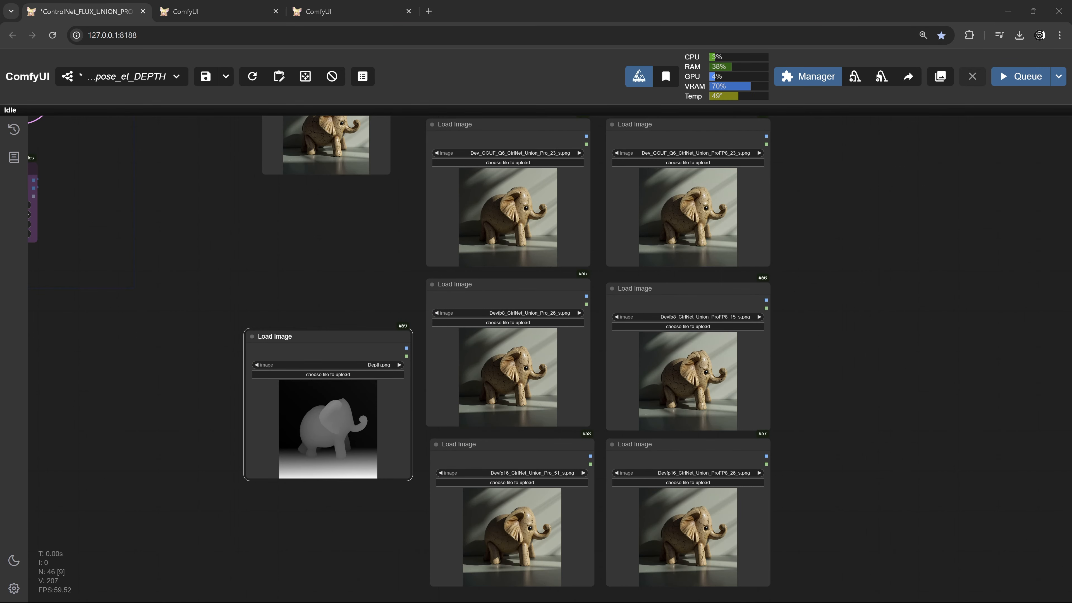
# Examine the elephant depth map in the Depth.png Load Image node up close.
pyautogui.scroll(15, 324, 435)
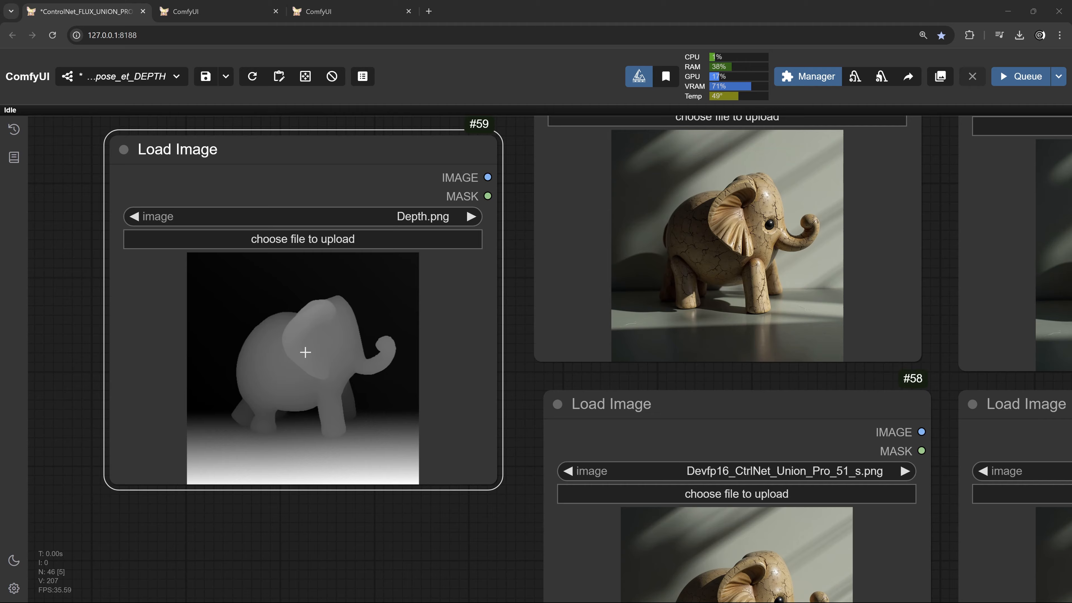
pyautogui.scroll(2, 285, 329)
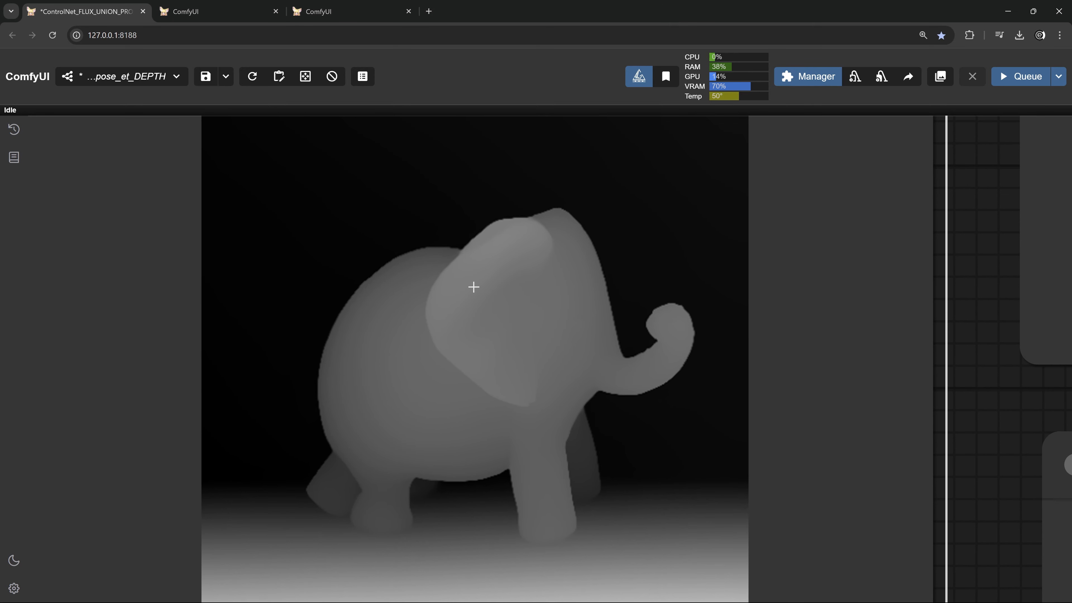
pyautogui.scroll(-14, 471, 292)
# Move the Load Image node with Devfp8_CtrlNet_Union_ProFP8_15_s.png close beside the Devfp8_CtrlNet_Union_Pro_26_s.png node.
pyautogui.scroll(11, 474, 388)
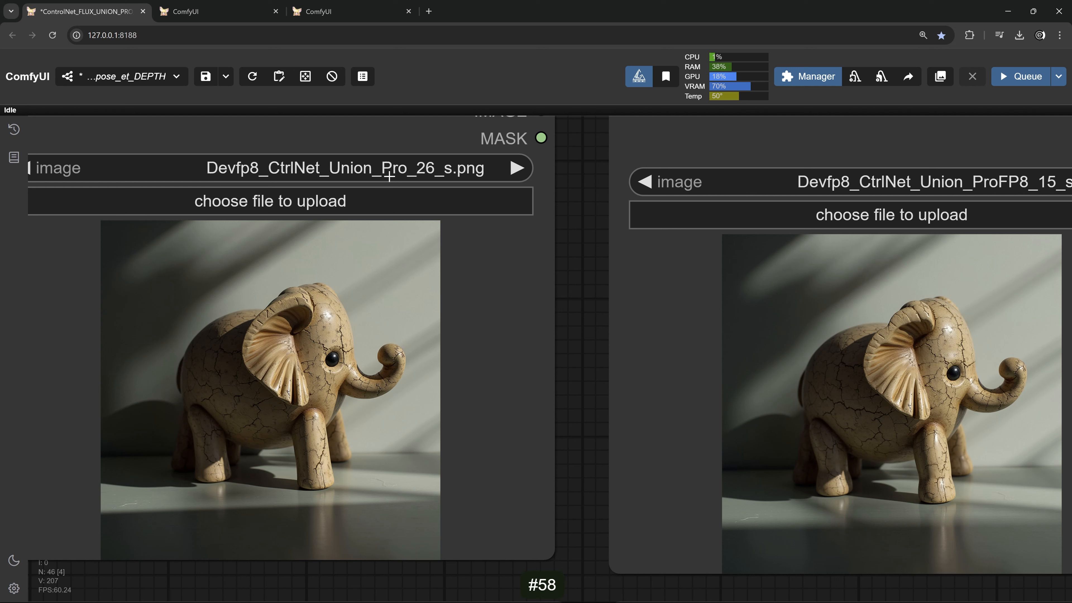
pyautogui.moveTo(736, 345); pyautogui.dragTo(698, 343)
pyautogui.scroll(-2, 708, 313)
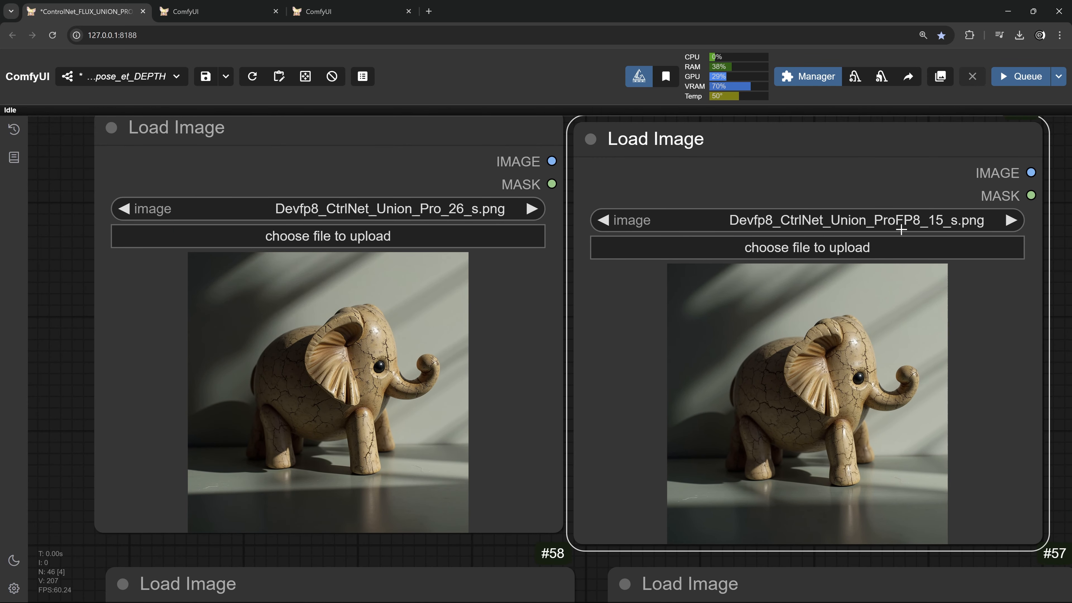
pyautogui.moveTo(832, 147); pyautogui.dragTo(841, 155)
pyautogui.click(464, 137)
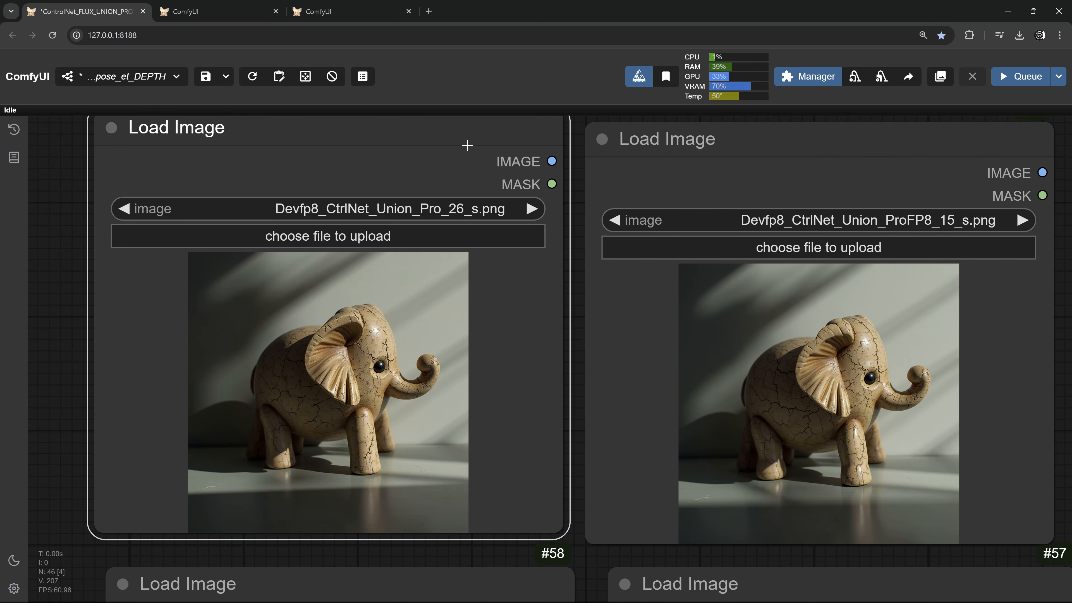
# Compare the elephant outputs of FLUX Dev FP8 with Union Pro and Union Pro FP8 against the depth map.
pyautogui.scroll(11, 881, 413)
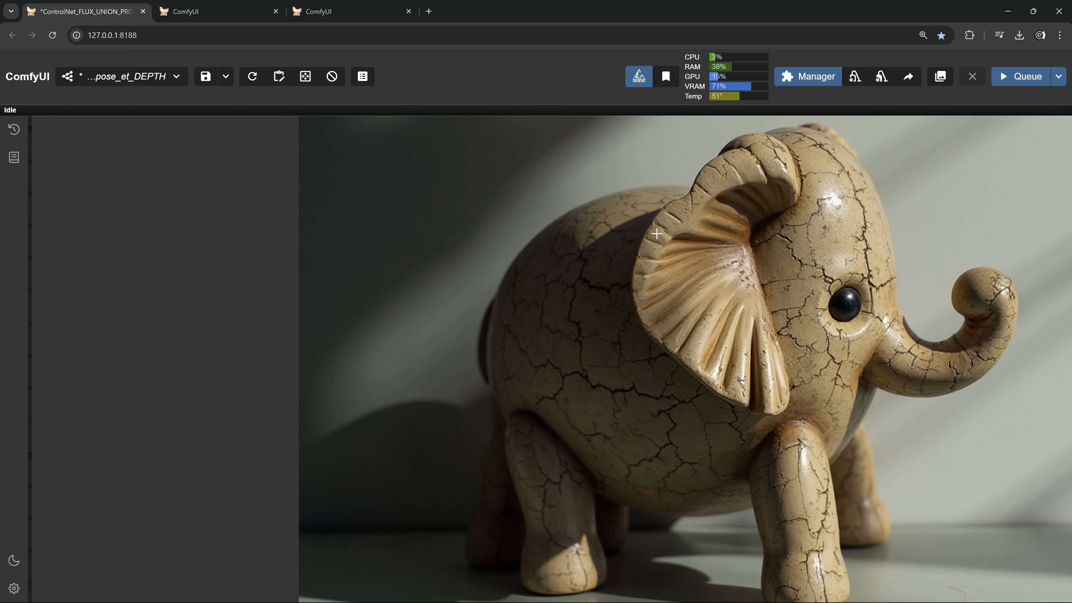
pyautogui.scroll(-11, 600, 416)
pyautogui.scroll(-6, 599, 412)
pyautogui.scroll(12, 343, 211)
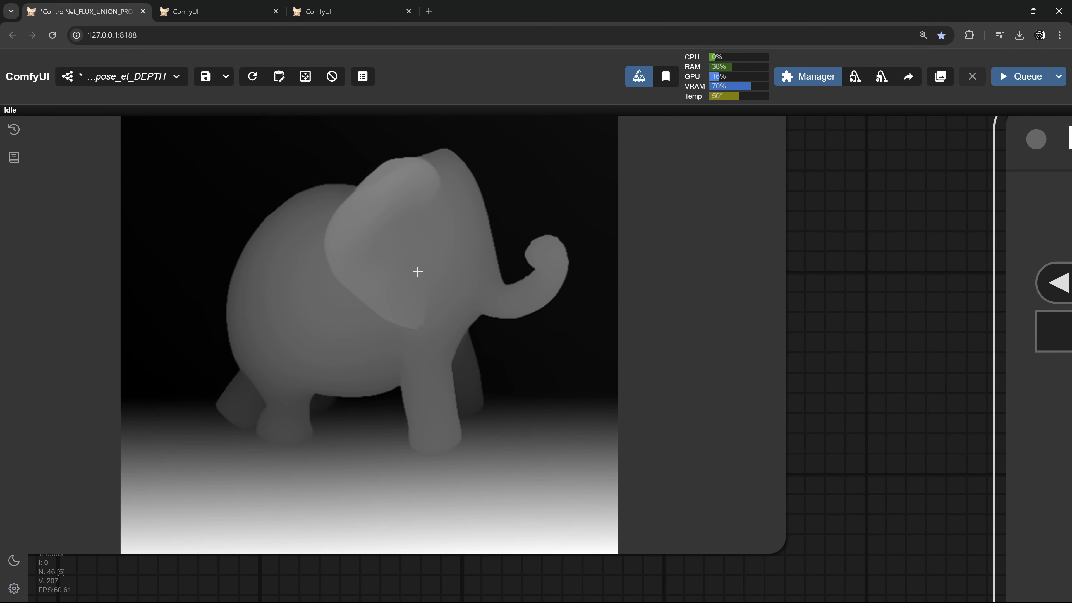
pyautogui.scroll(-5, 422, 270)
pyautogui.scroll(6, 746, 330)
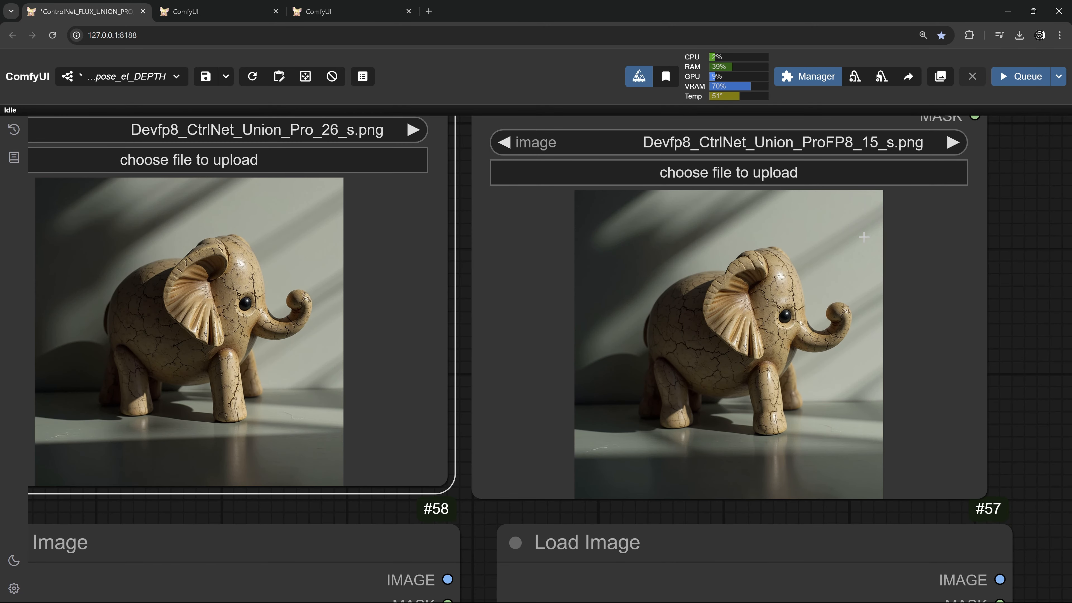
pyautogui.scroll(4, 209, 356)
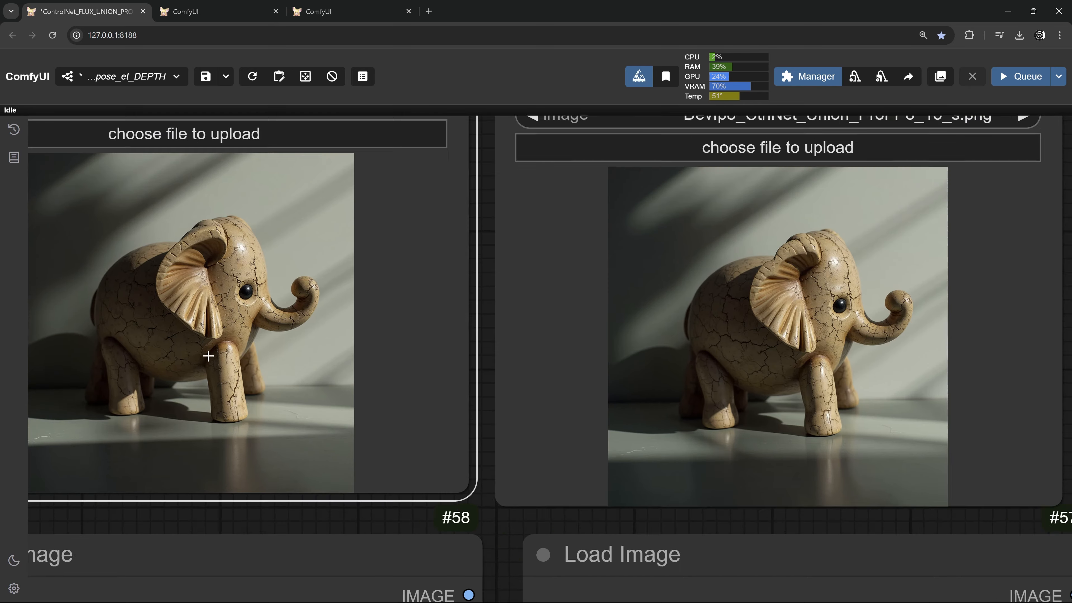
pyautogui.scroll(-3, 321, 325)
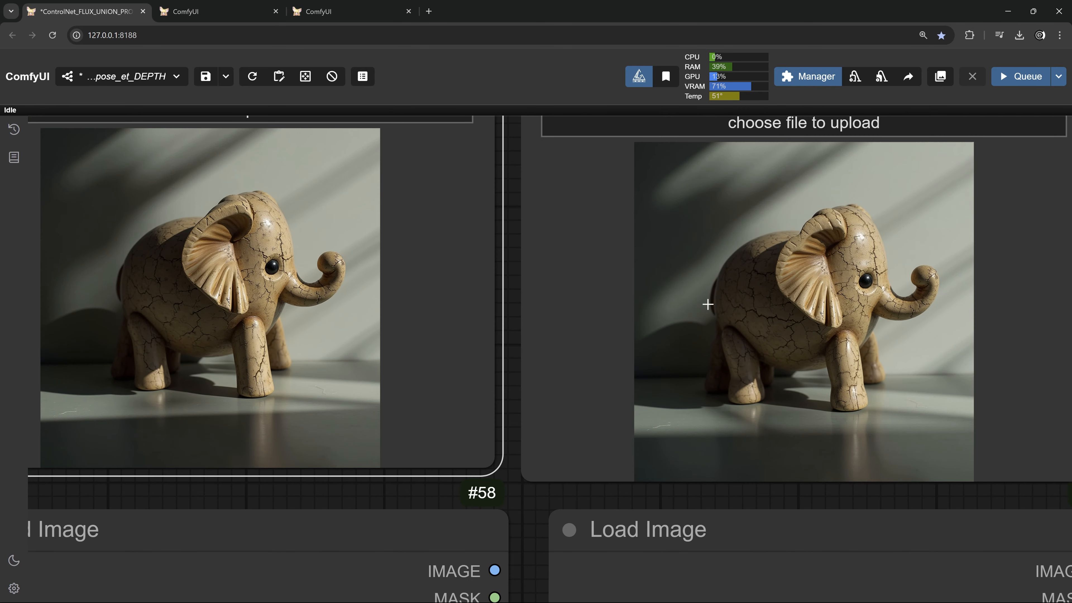
pyautogui.scroll(-3, 561, 316)
pyautogui.scroll(2, 540, 346)
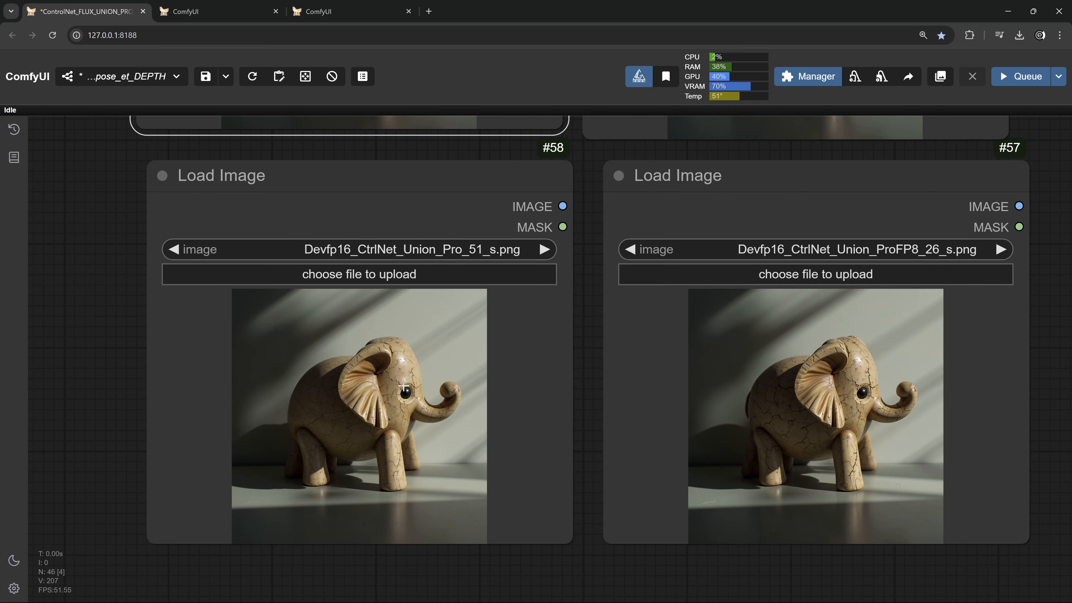
# Examine the Devfp16 Union Pro and Union Pro FP8 elephant outputs up close and compare them with the Devfp8 Union Pro FP8 output.
pyautogui.scroll(10, 401, 386)
pyautogui.scroll(-3, 408, 379)
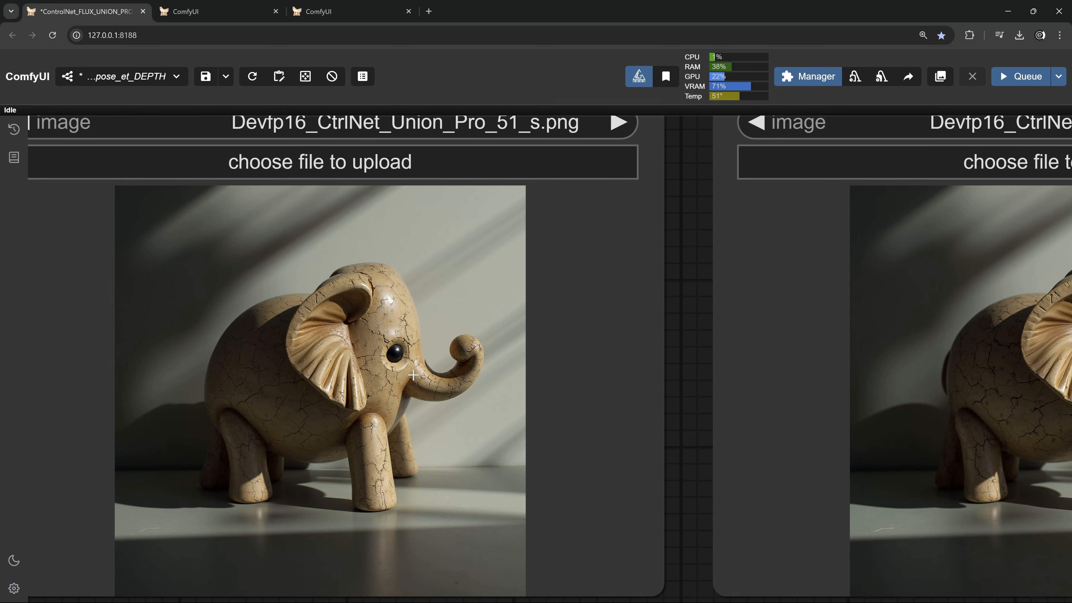
pyautogui.scroll(-2, 415, 373)
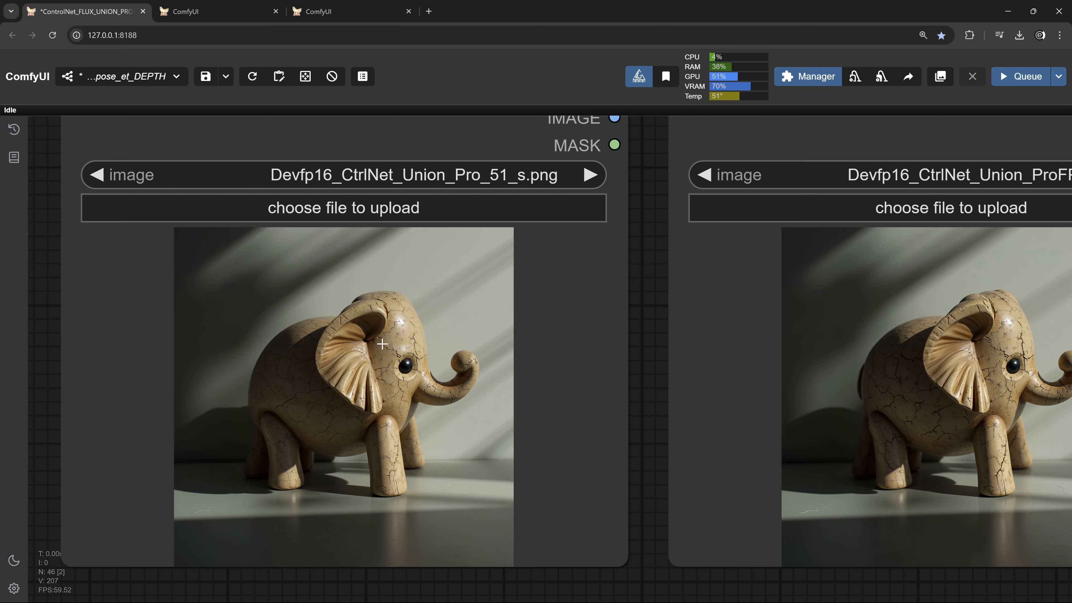
pyautogui.hscroll(1, 783, 444)
pyautogui.moveTo(783, 444); pyautogui.dragTo(430, 473)
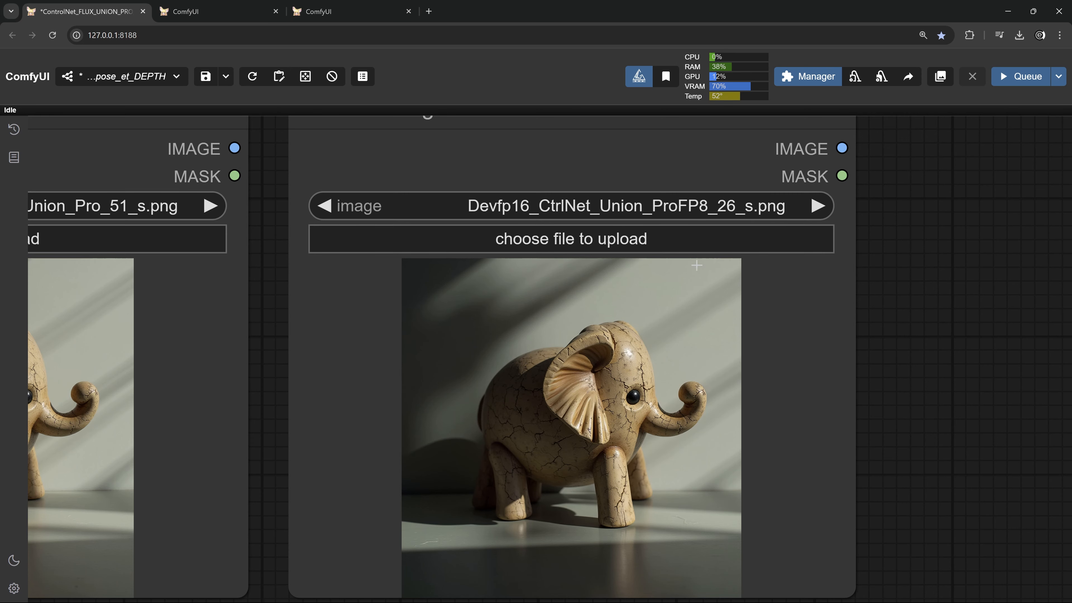
pyautogui.scroll(5, 642, 395)
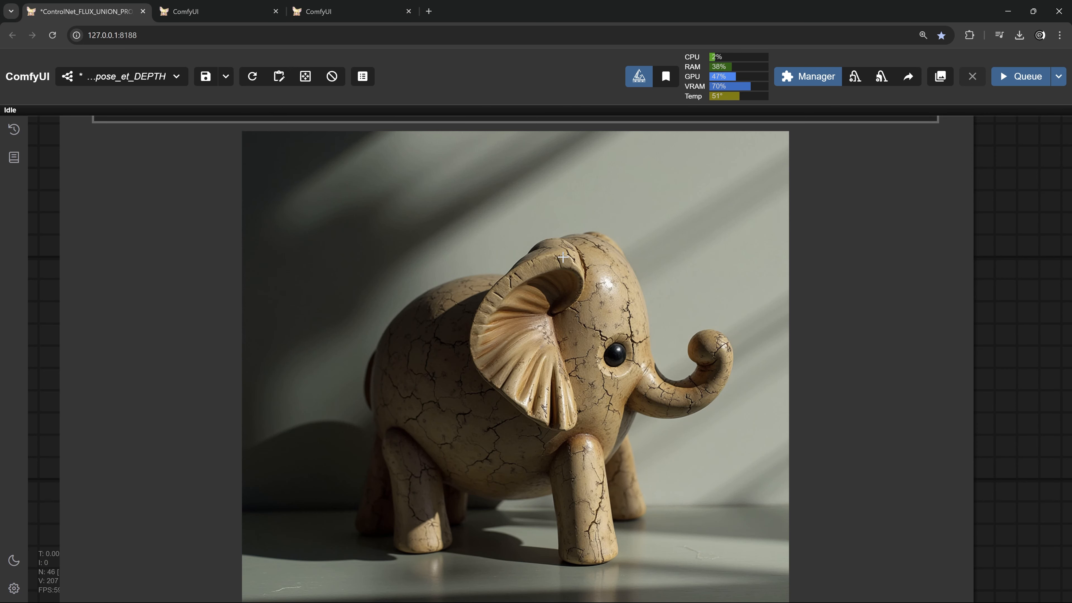
pyautogui.scroll(-4, 604, 422)
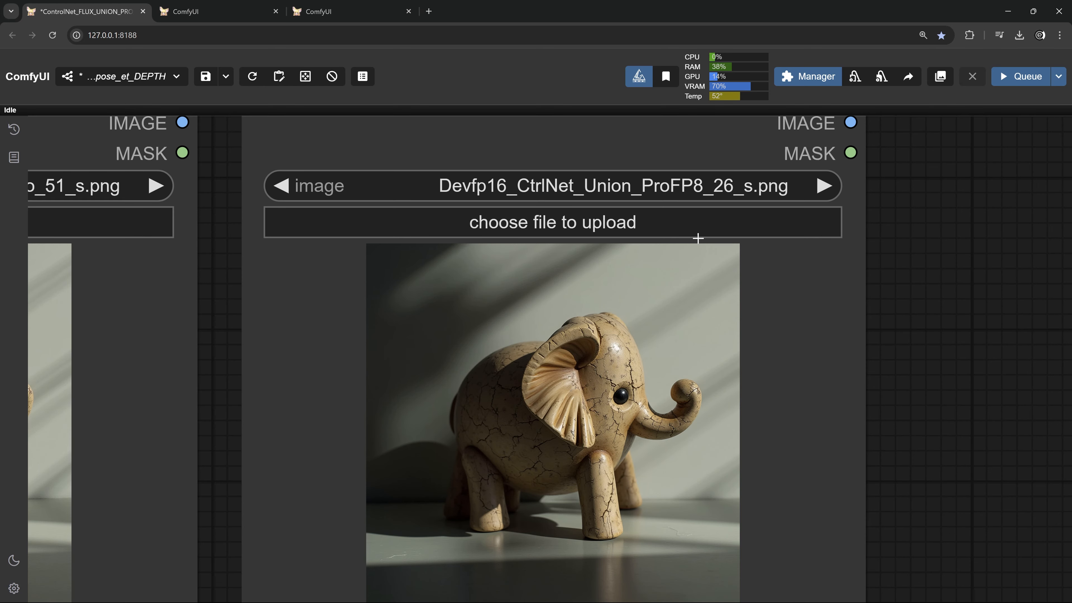
pyautogui.scroll(-5, 698, 238)
pyautogui.scroll(5, 647, 356)
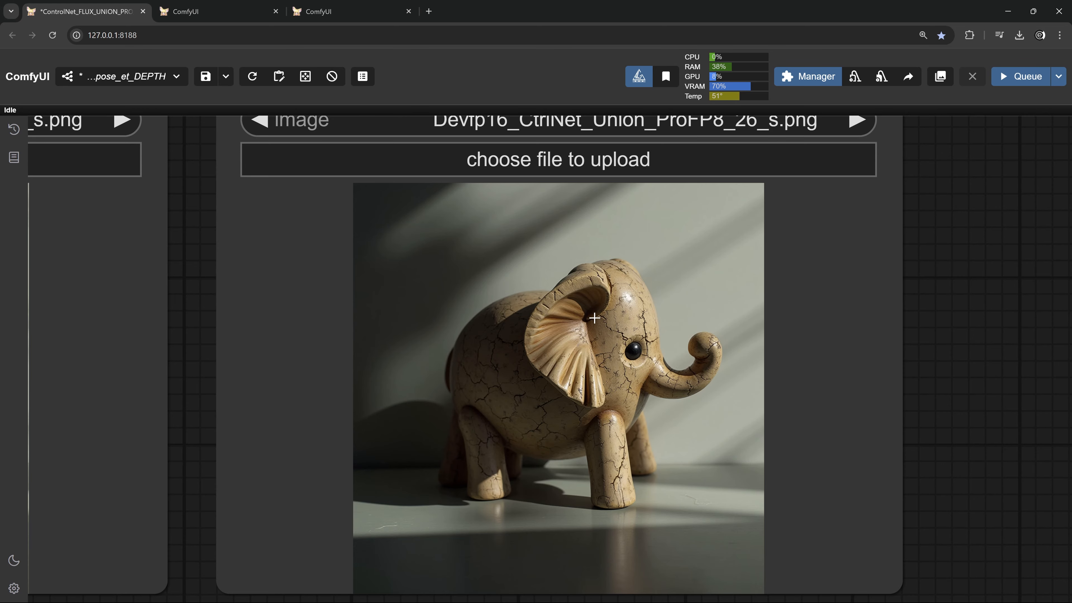
pyautogui.scroll(-2, 595, 321)
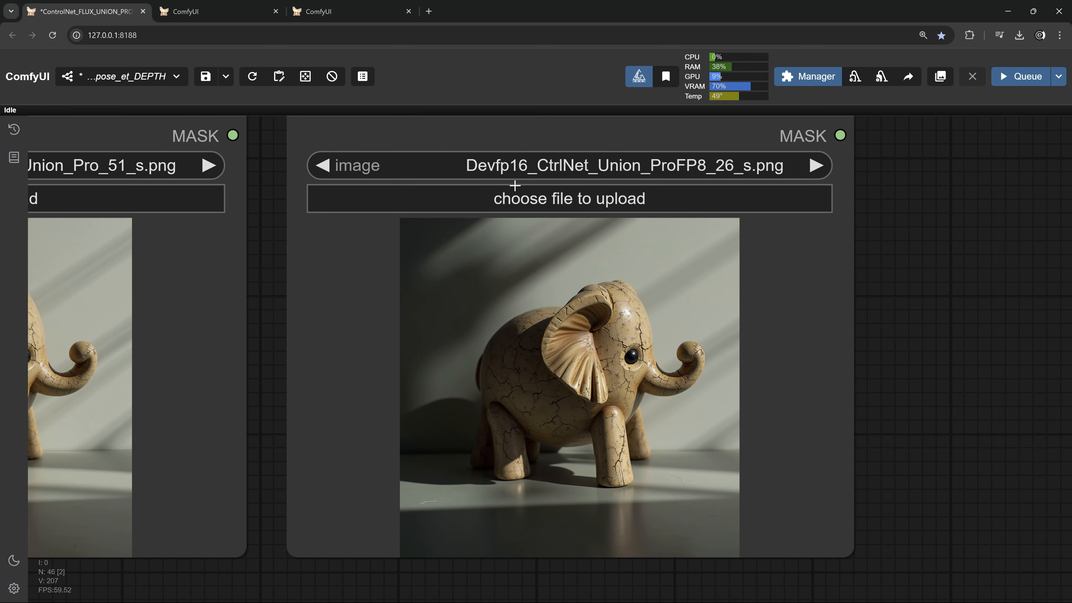
pyautogui.scroll(-5, 507, 311)
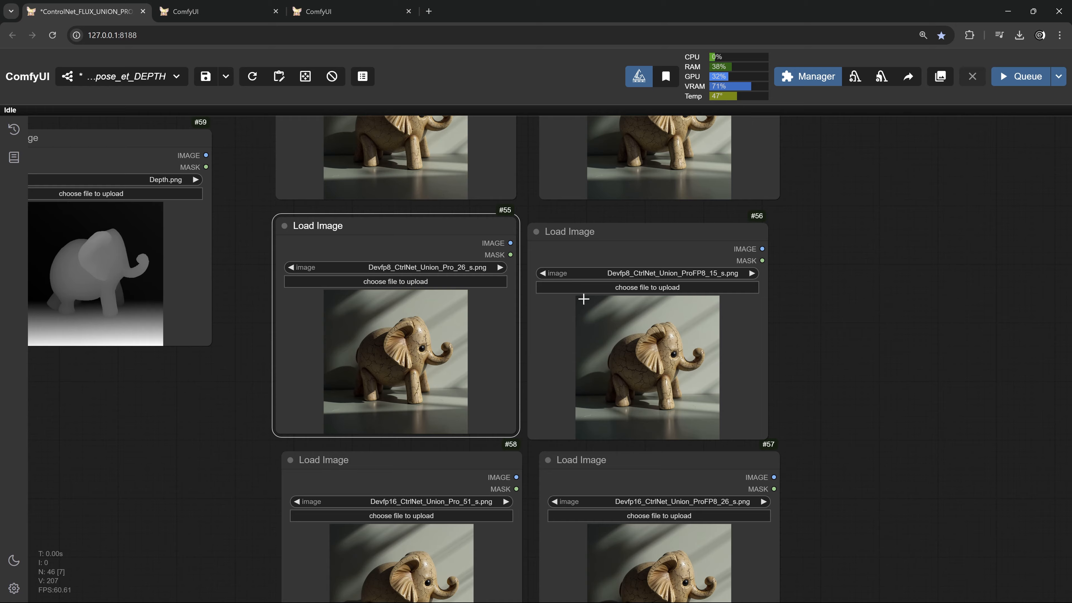
pyautogui.scroll(5, 675, 310)
pyautogui.scroll(4, 672, 310)
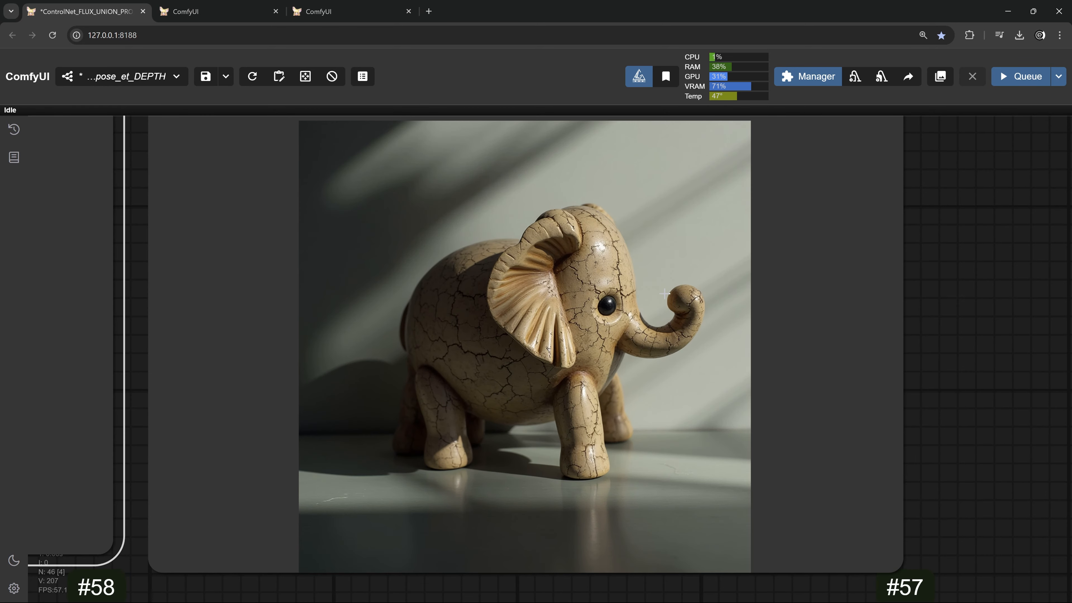
pyautogui.scroll(-3, 665, 293)
pyautogui.moveTo(629, 217); pyautogui.dragTo(636, 495)
# Examine the surface detail of the Dev_GGUF_Q6 elephant outputs for Union Pro and Union Pro FP8, and revisit the Devfp16 output.
pyautogui.scroll(-9, 614, 265)
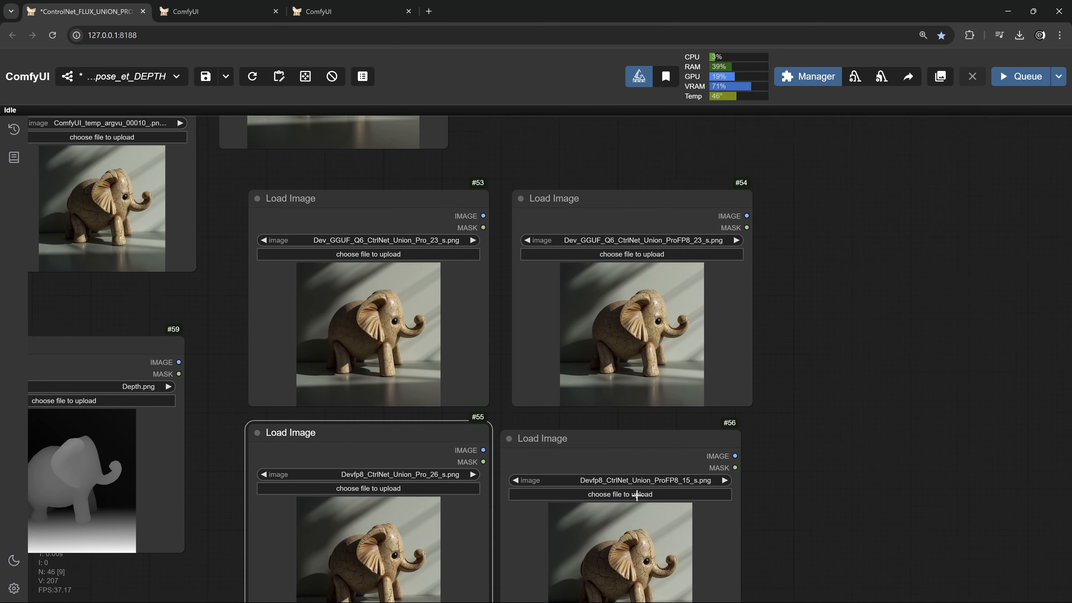
pyautogui.scroll(3, 498, 322)
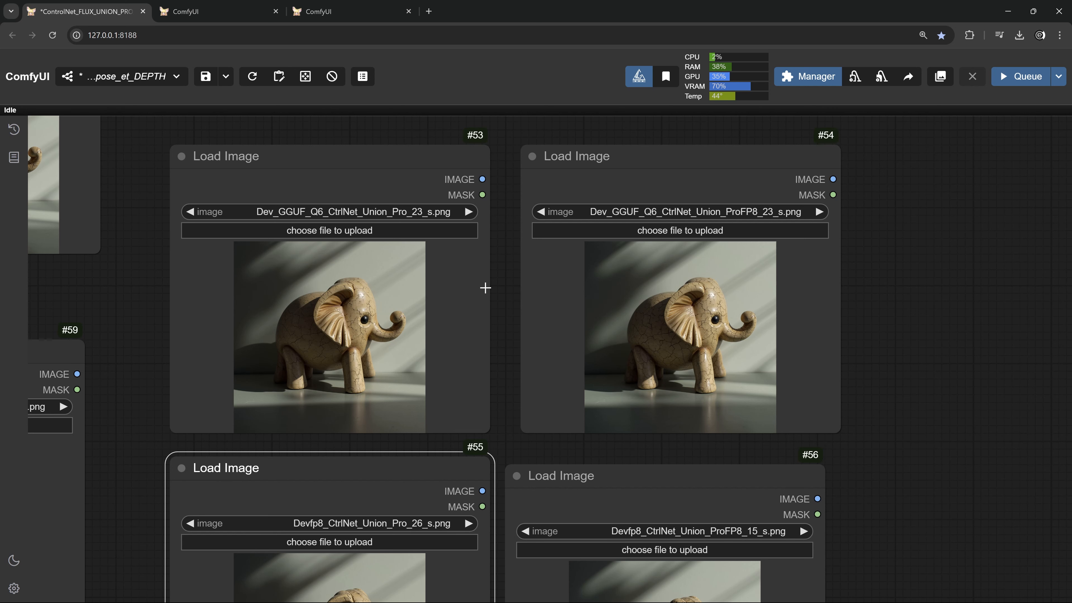
pyautogui.scroll(8, 368, 315)
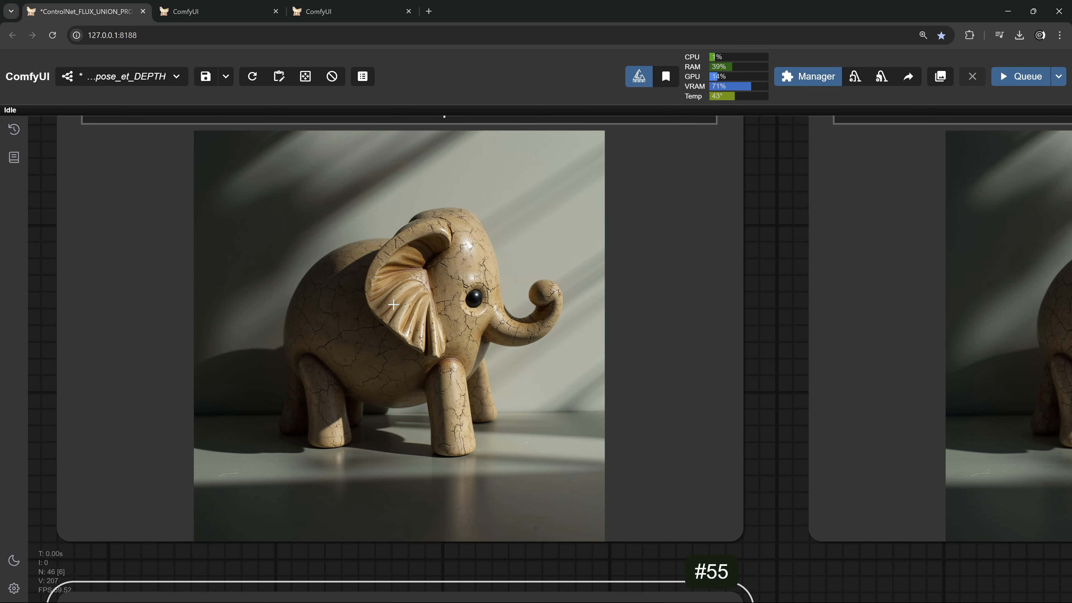
pyautogui.scroll(3, 393, 304)
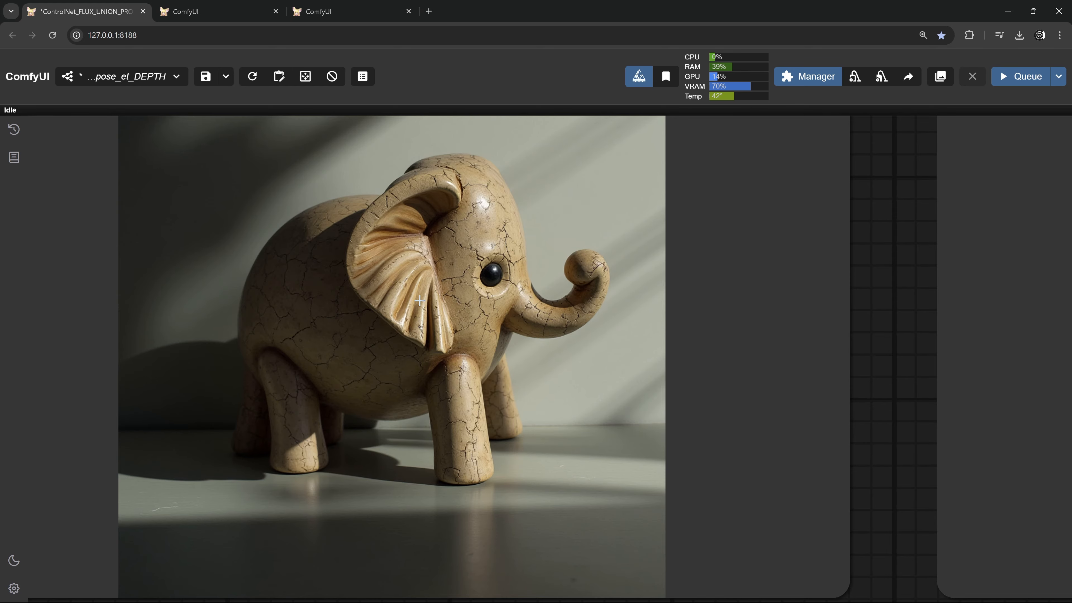
pyautogui.scroll(-8, 420, 300)
pyautogui.scroll(7, 646, 291)
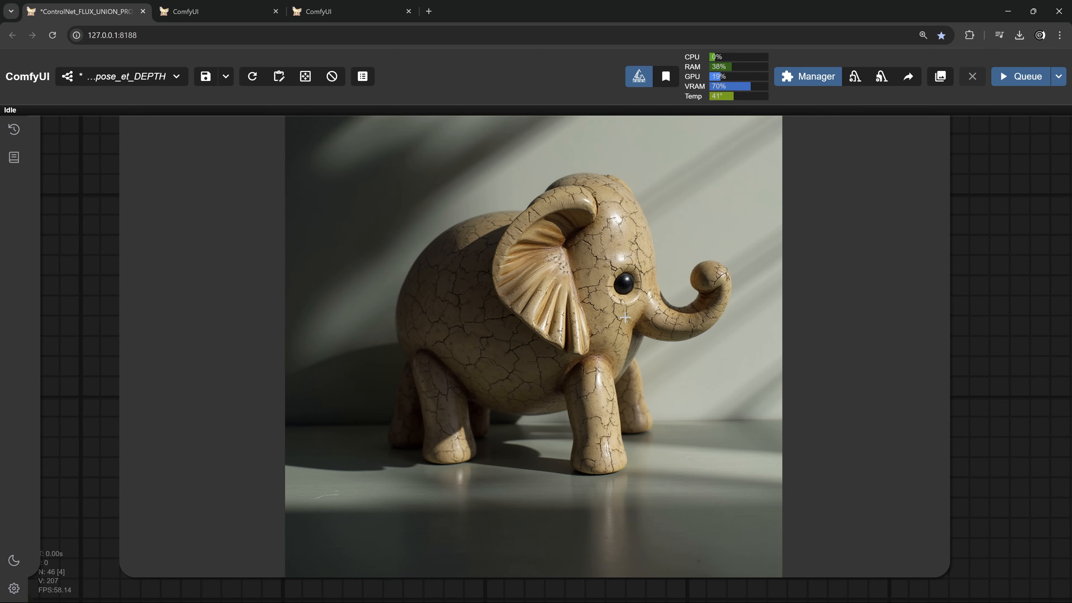
pyautogui.scroll(-12, 625, 317)
pyautogui.scroll(6, 601, 452)
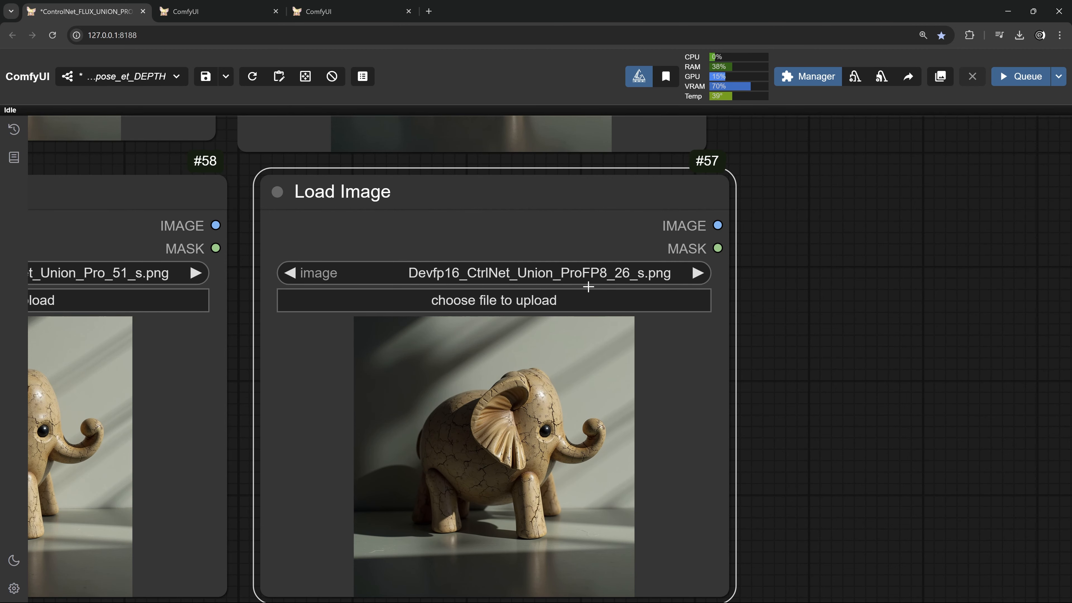
# Review the Dev_GGUF_Q6 Union Pro elephant once more and compare the GGUF pair with the Devfp8 pair.
pyautogui.scroll(-8, 600, 215)
pyautogui.moveTo(601, 218); pyautogui.dragTo(789, 598)
pyautogui.scroll(2, 527, 264)
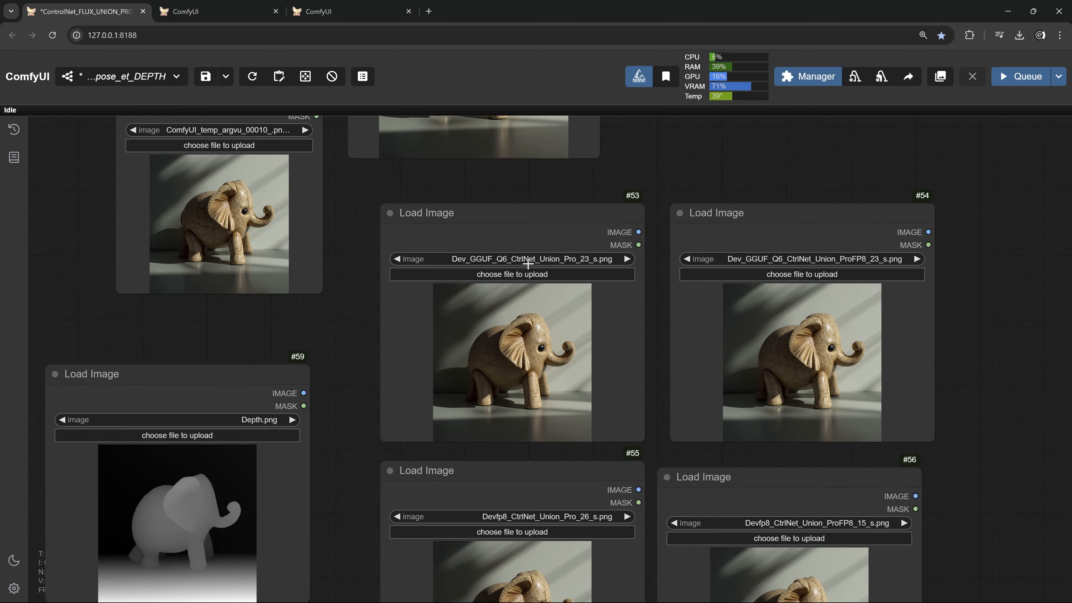
pyautogui.scroll(4, 528, 264)
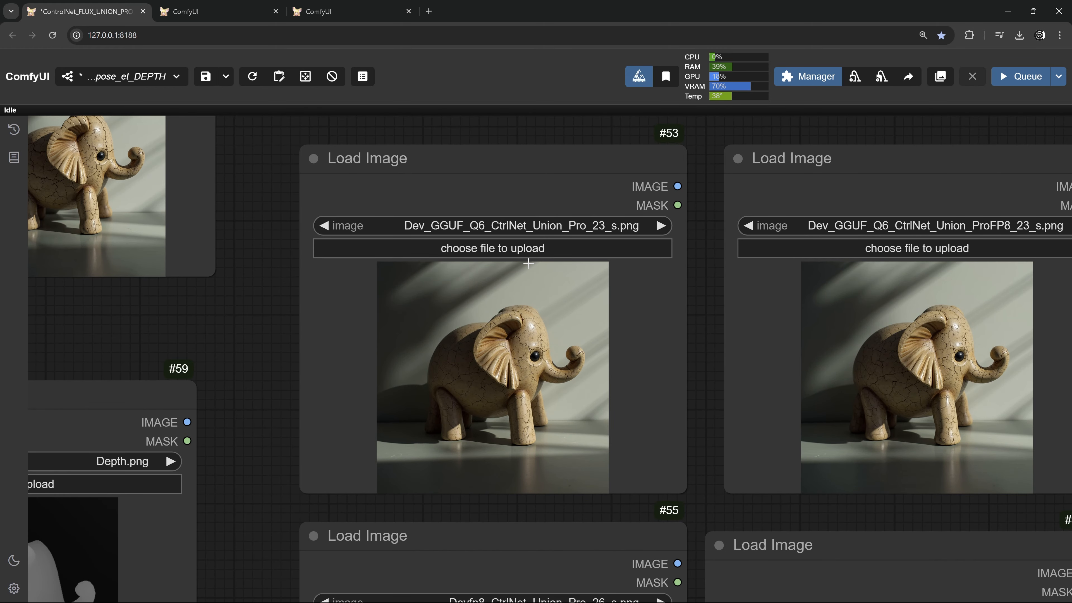
pyautogui.scroll(2, 531, 268)
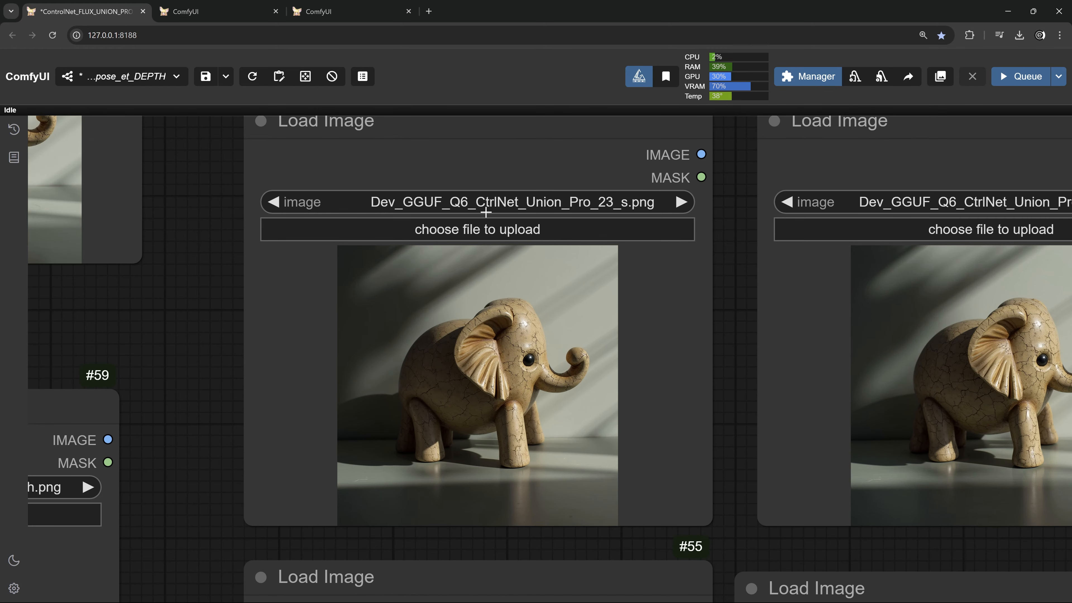
pyautogui.scroll(2, 542, 396)
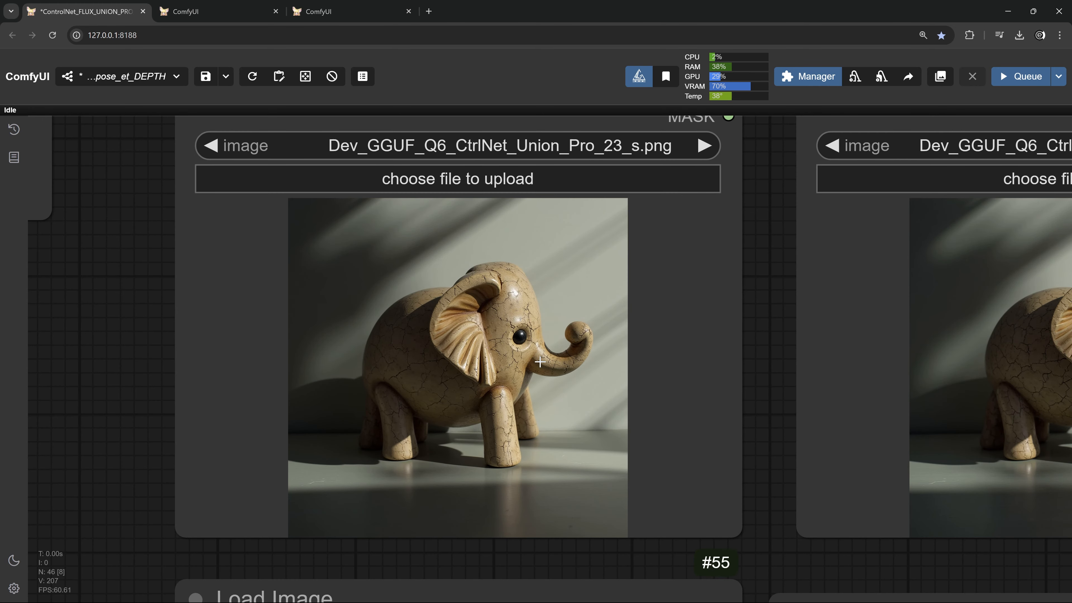
pyautogui.scroll(-6, 587, 421)
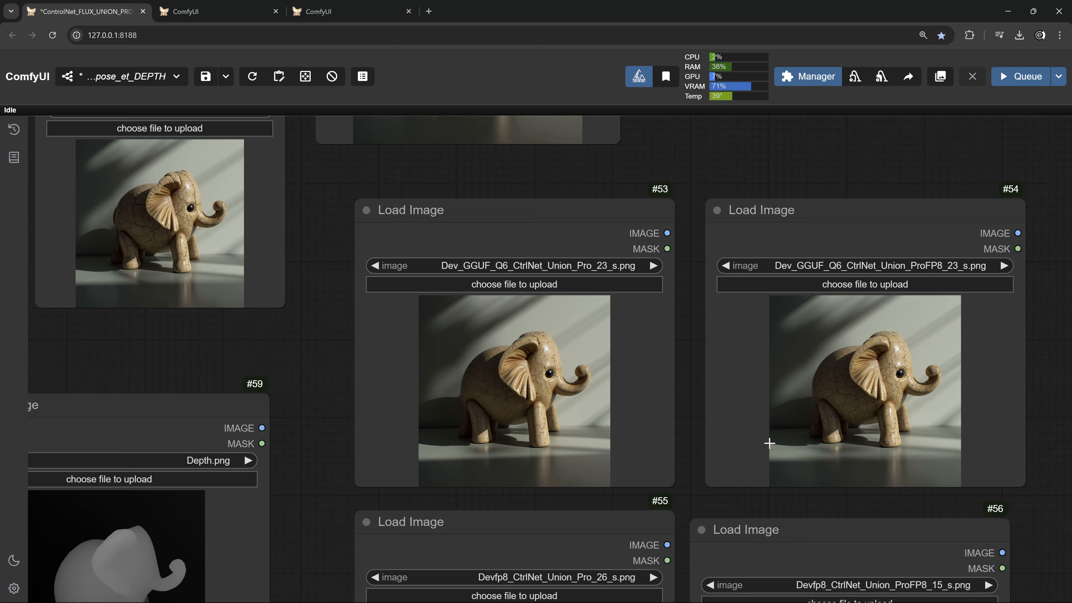
pyautogui.moveTo(738, 401); pyautogui.dragTo(629, 202)
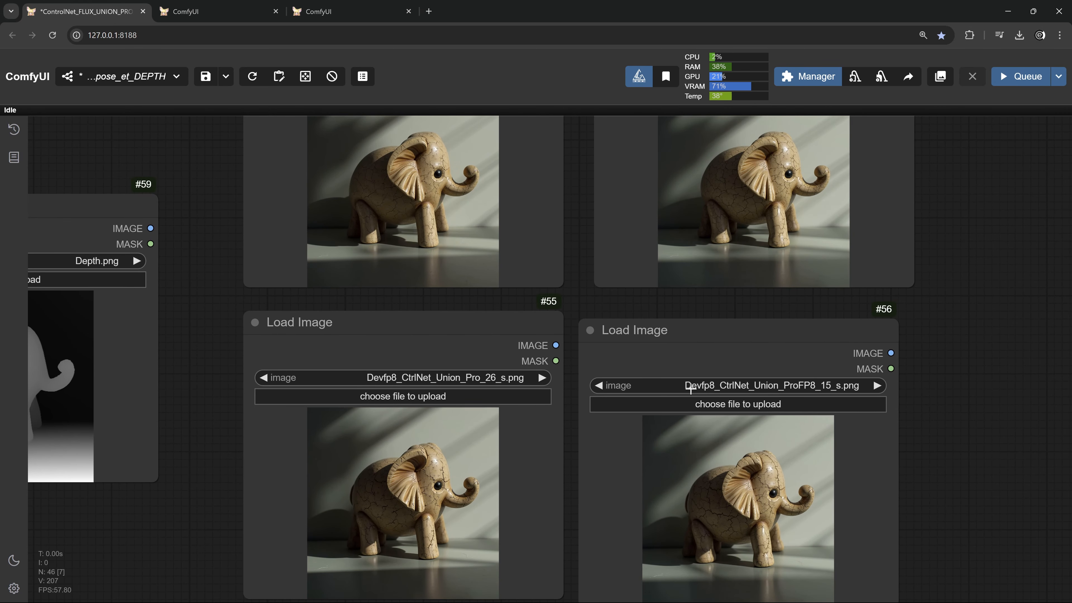
pyautogui.moveTo(691, 387); pyautogui.dragTo(614, 288)
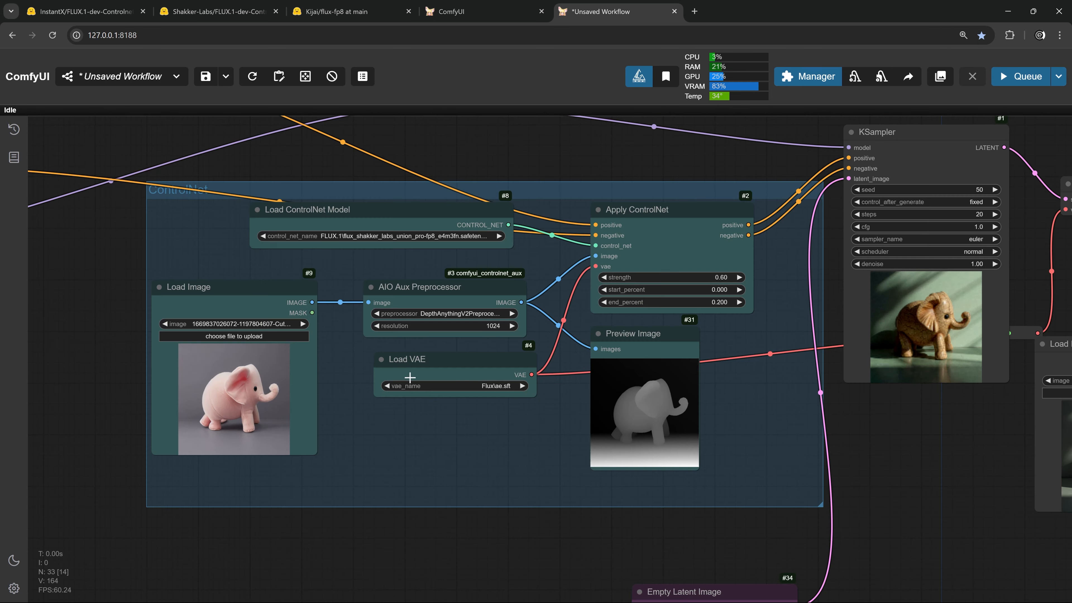
# In the Unsaved Workflow, set the AIO Aux Preprocessor to OpenposePreprocessor.
pyautogui.scroll(7, 416, 382)
pyautogui.click(479, 228)
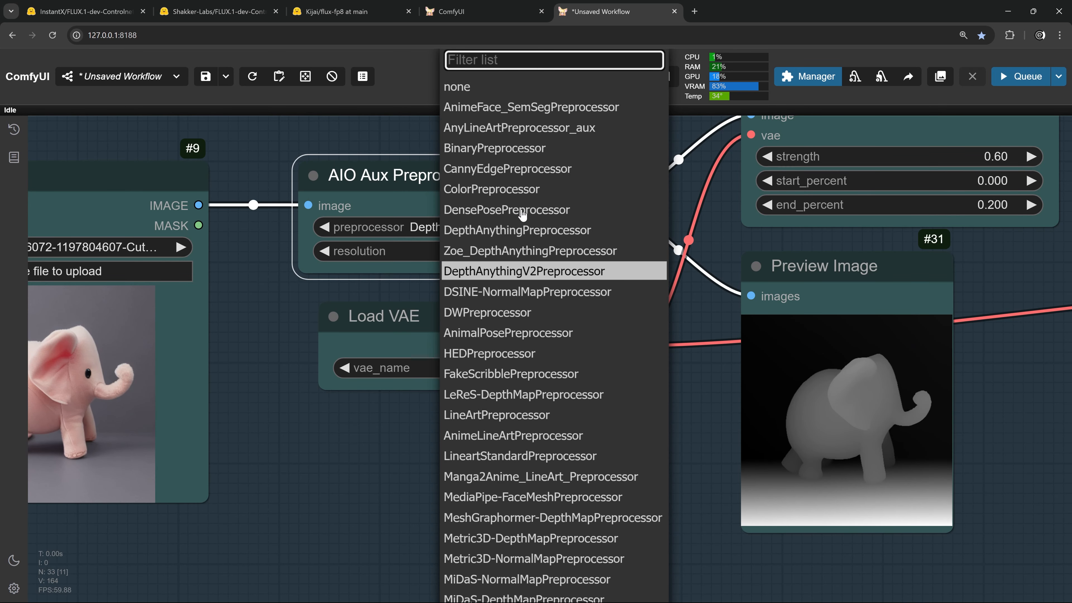
pyautogui.write('open')
pyautogui.click(504, 248)
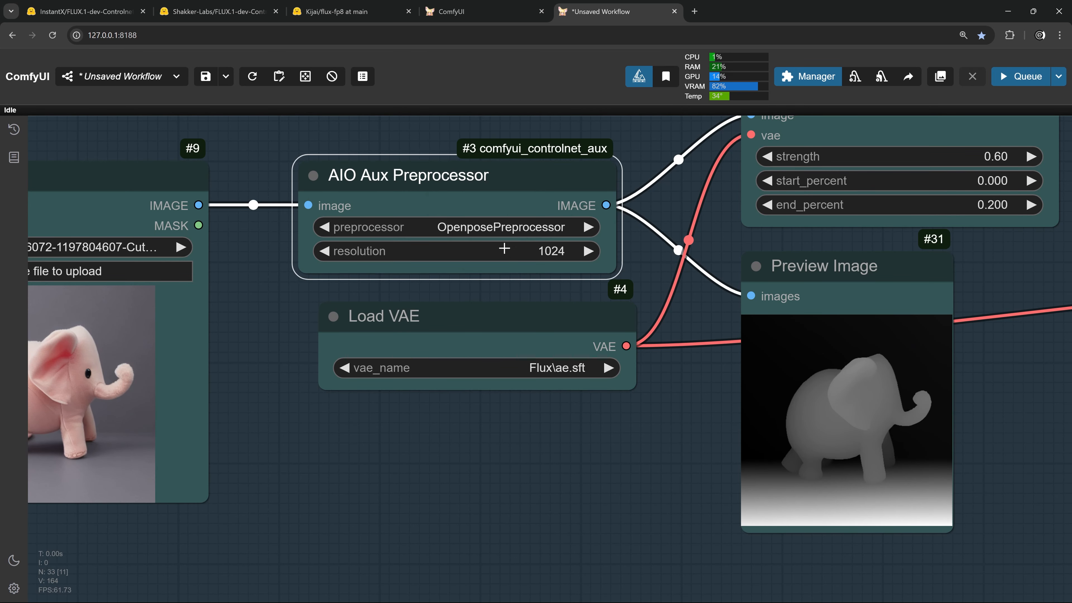
# Review the football player prompt in the CLIP Text Encode node and the Saut photos.jpg pose reference in the Load Image node.
pyautogui.hscroll(-7, 273, 274)
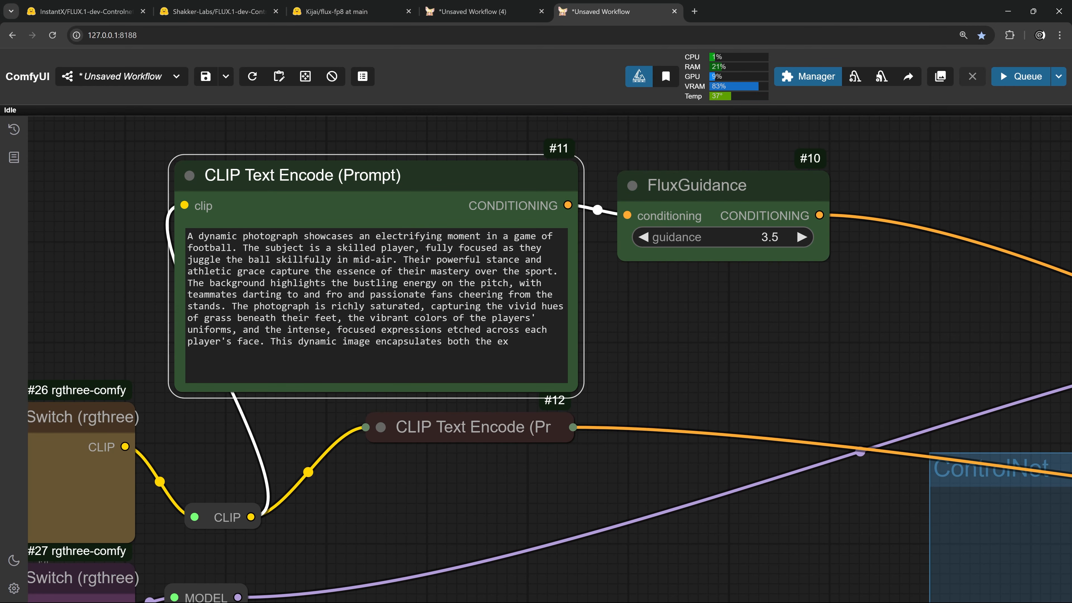
pyautogui.scroll(-4, 701, 371)
pyautogui.moveTo(651, 320); pyautogui.dragTo(456, 279)
pyautogui.scroll(-3, 456, 280)
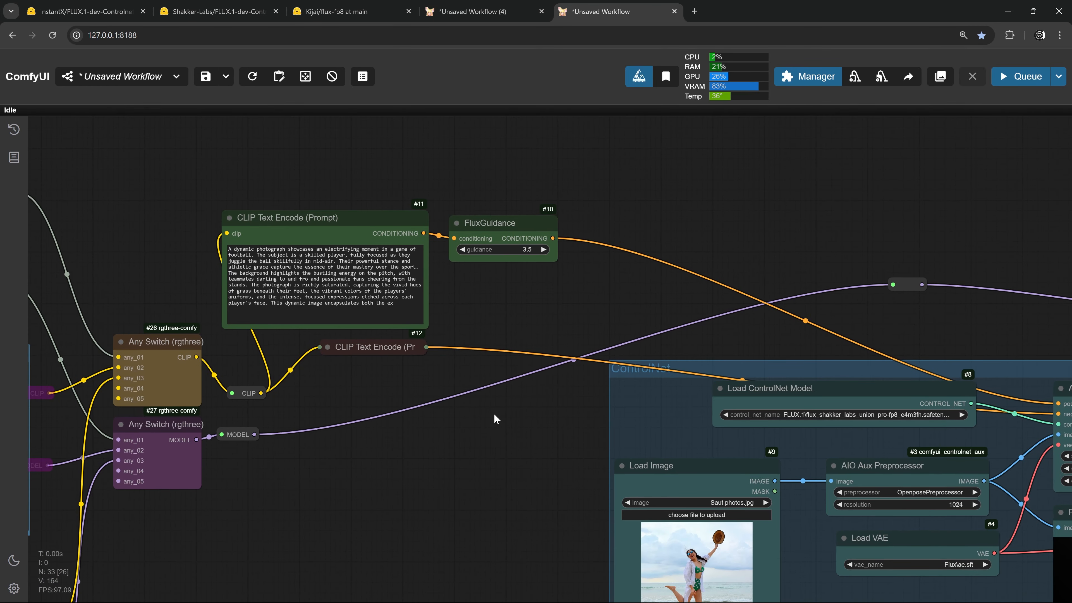
pyautogui.moveTo(579, 493); pyautogui.dragTo(455, 338)
pyautogui.scroll(12, 455, 342)
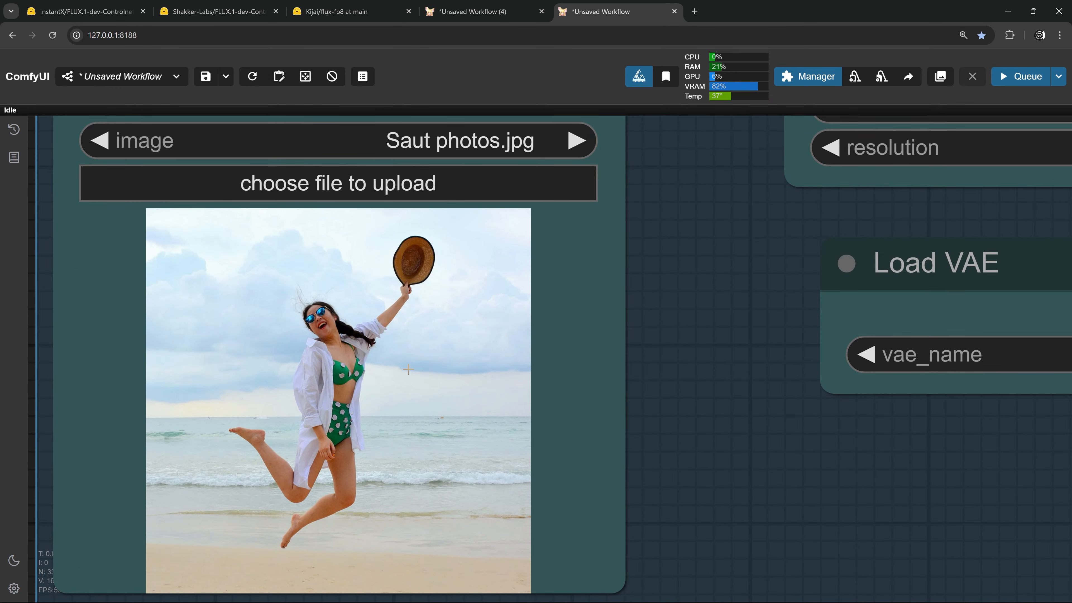
pyautogui.scroll(-13, 407, 369)
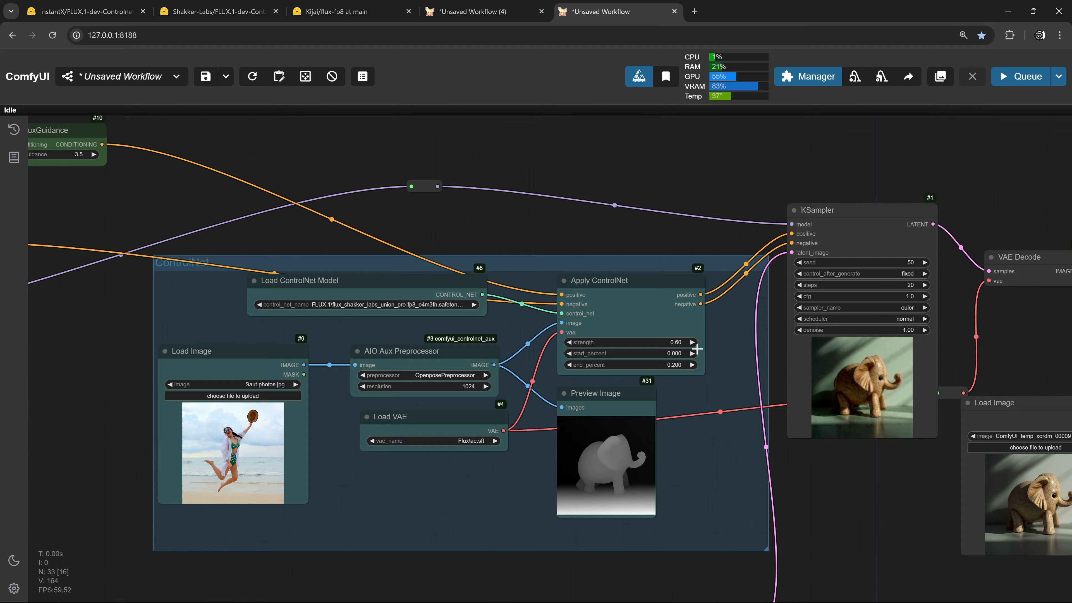
# Set the Apply ControlNet strength to 0.80 and its end_percent to 0.900.
pyautogui.scroll(7, 696, 348)
pyautogui.click(642, 283)
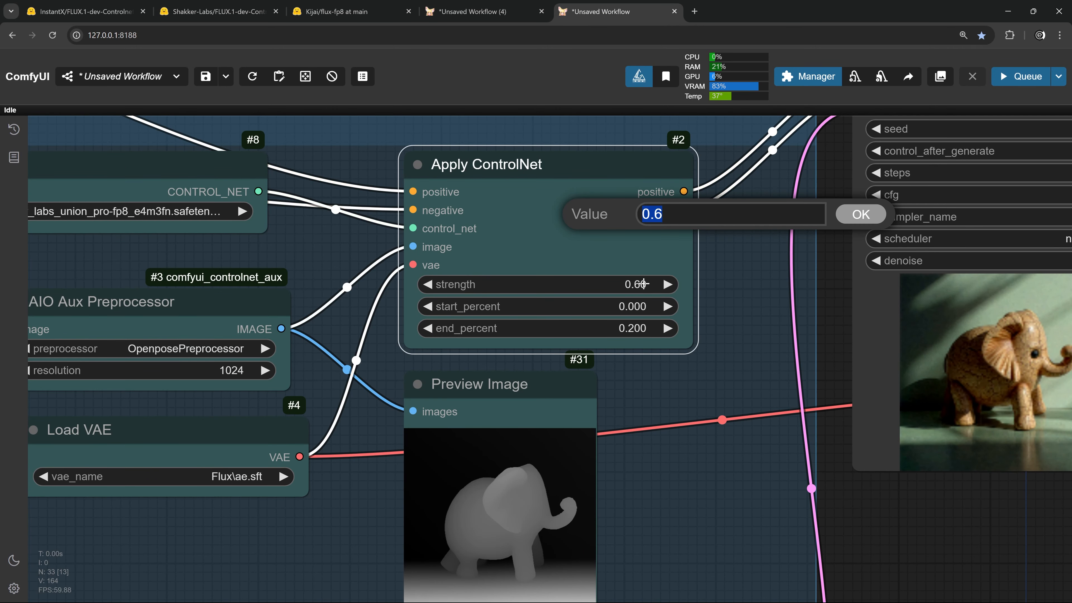
pyautogui.write('0.8')
pyautogui.click(845, 220)
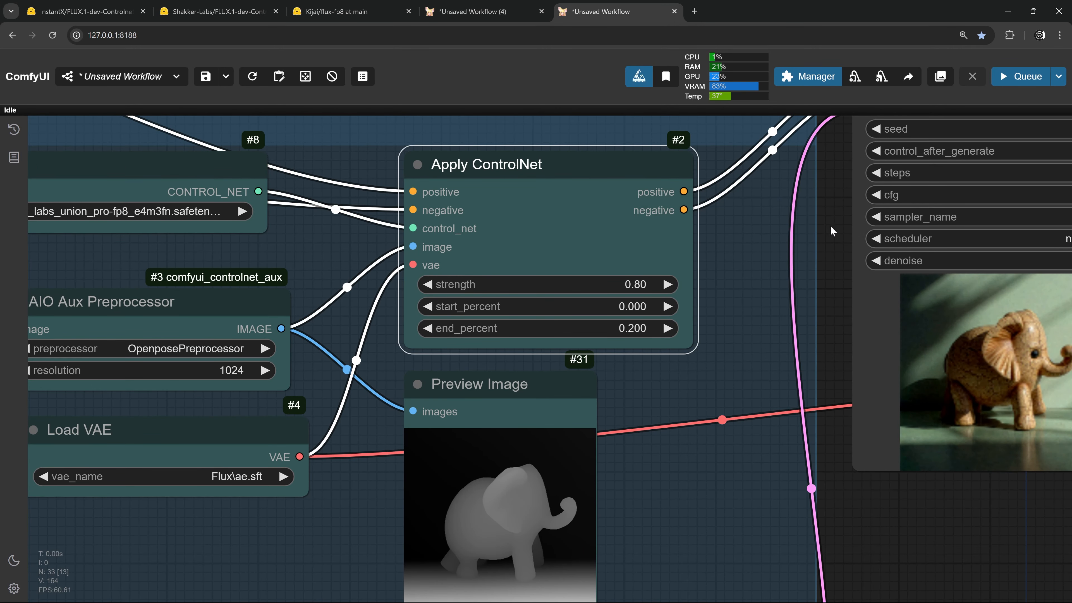
pyautogui.click(633, 326)
pyautogui.write('0.5')
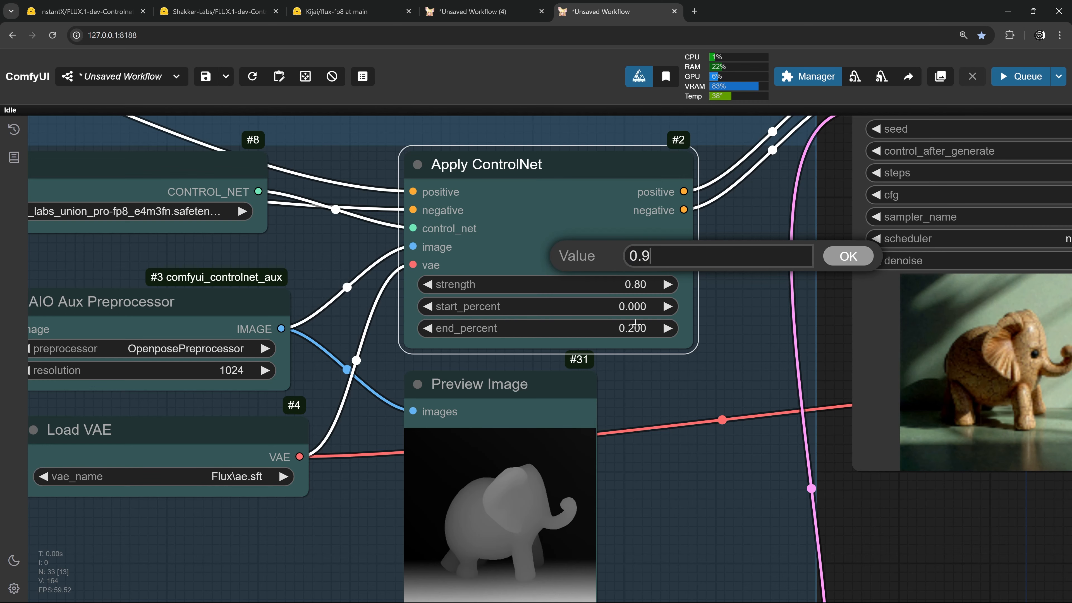
pyautogui.press('BackSpace')
pyautogui.press('BackSpace')
pyautogui.write('.9')
pyautogui.press('Return')
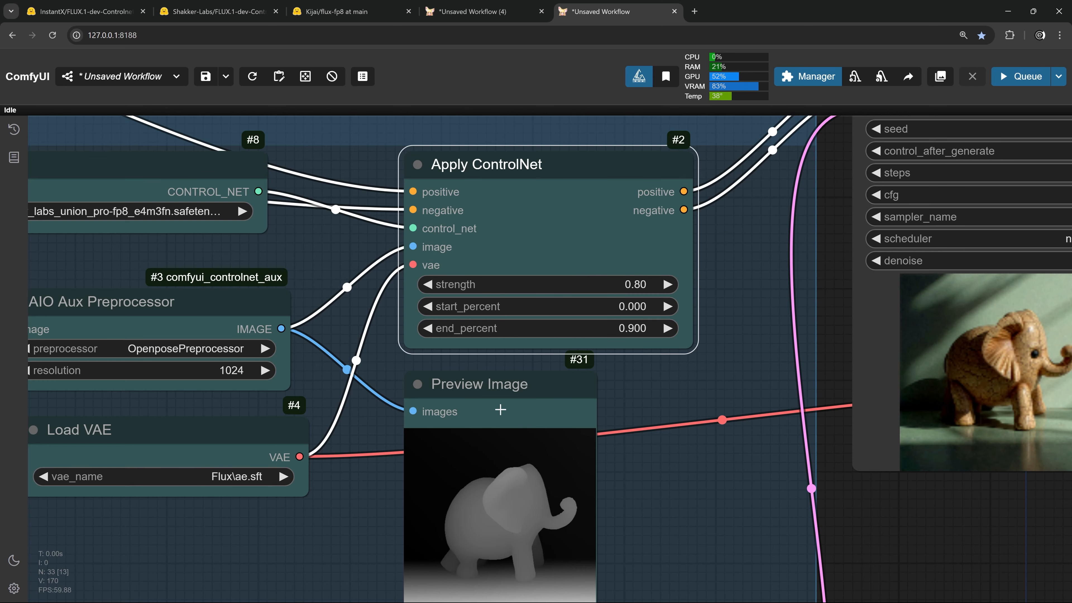
# Examine the Fast Groups Bypasser and the text encoder and diffusion model files chosen in the FP8 loader group.
pyautogui.scroll(-2, 498, 412)
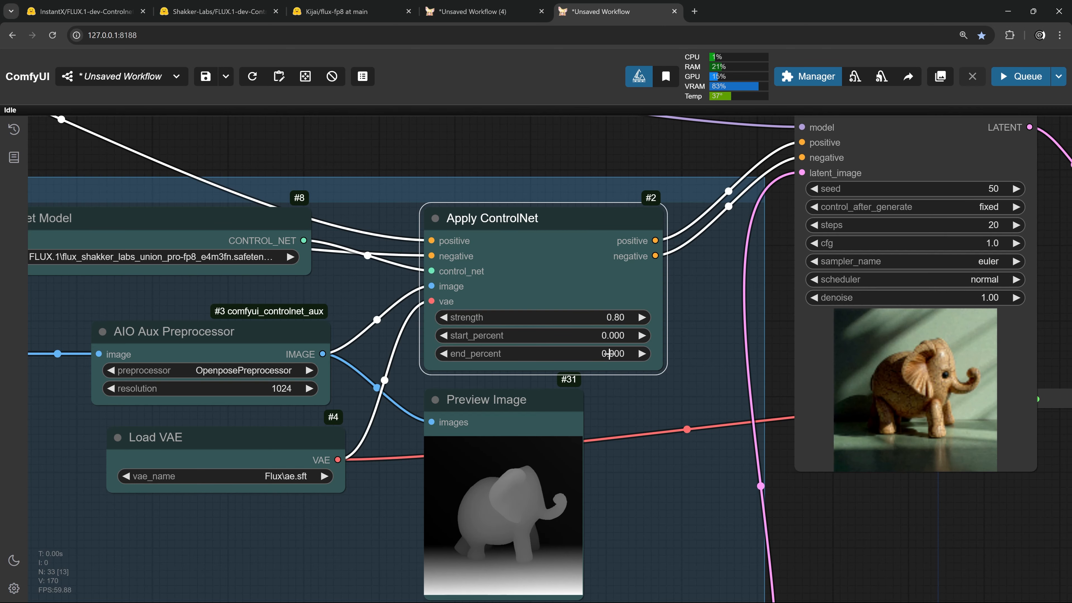
pyautogui.scroll(-5, 665, 401)
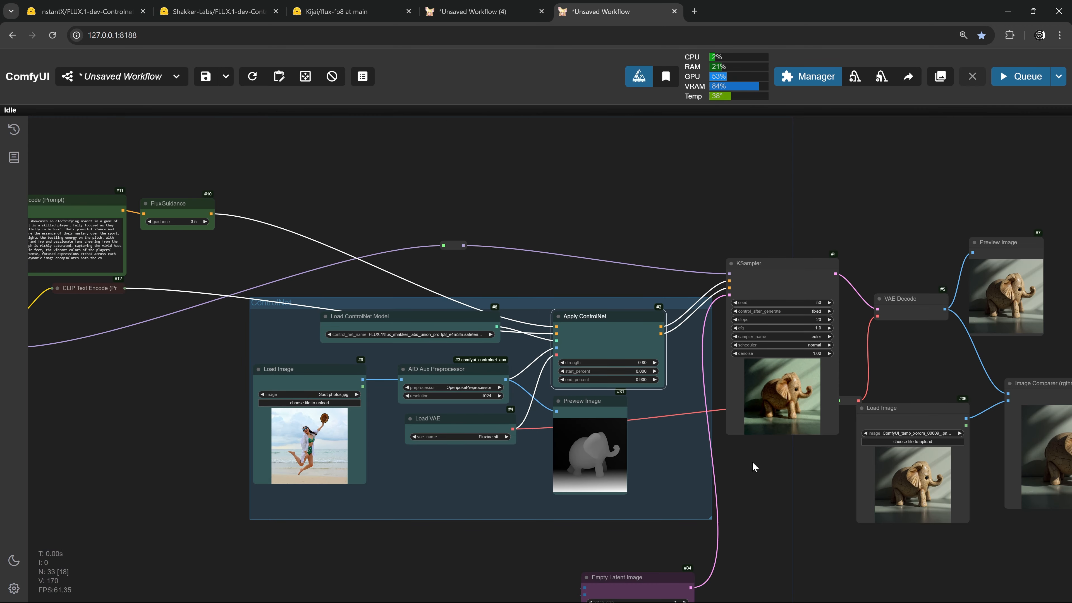
pyautogui.moveTo(788, 463); pyautogui.dragTo(1038, 421)
pyautogui.moveTo(395, 416); pyautogui.dragTo(310, 431)
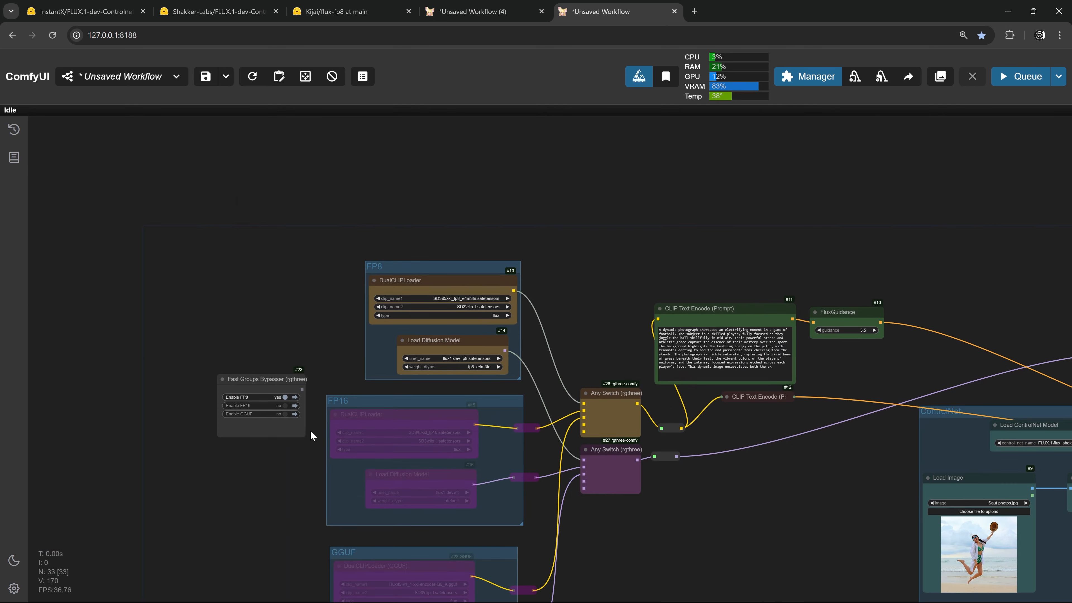
pyautogui.scroll(4, 561, 300)
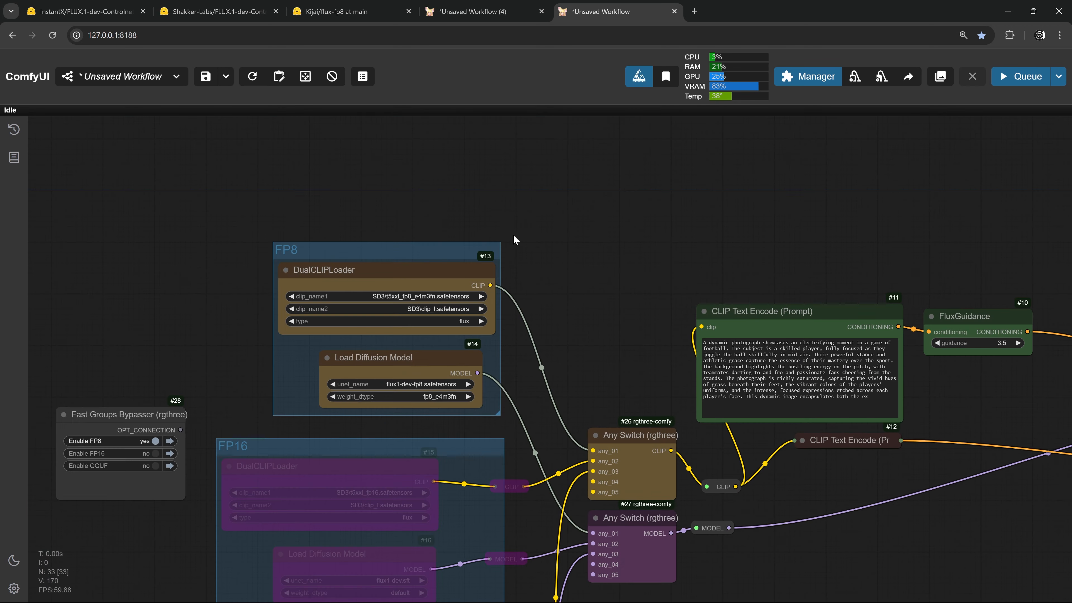
pyautogui.scroll(3, 514, 240)
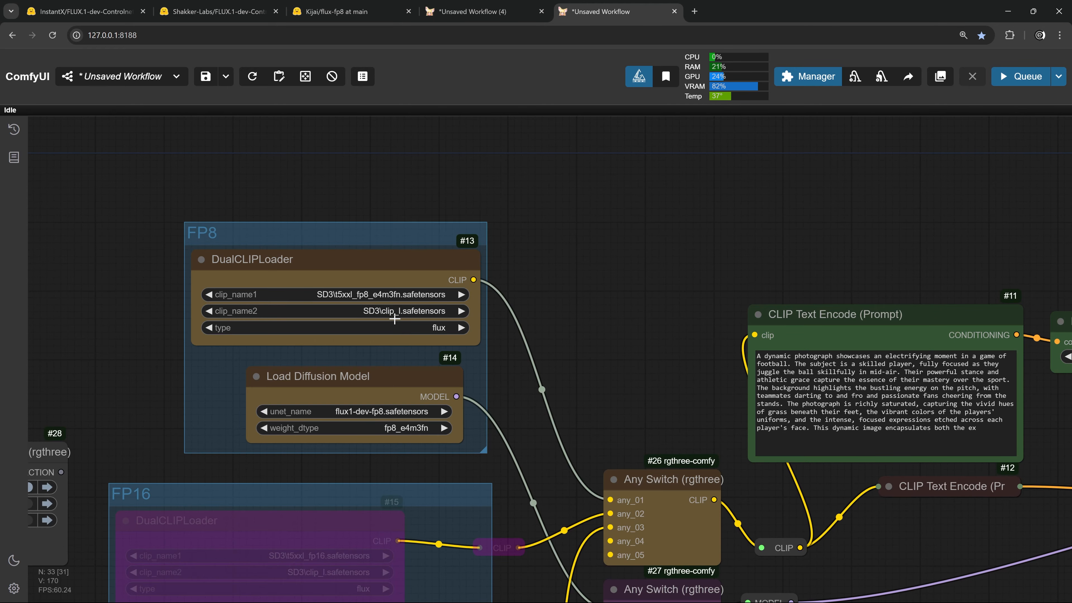
pyautogui.scroll(-5, 395, 319)
# Check the model selected in Load ControlNet Model and queue the OpenPose generation.
pyautogui.moveTo(397, 246); pyautogui.dragTo(99, 85)
pyautogui.moveTo(806, 299); pyautogui.dragTo(435, 232)
pyautogui.scroll(8, 448, 252)
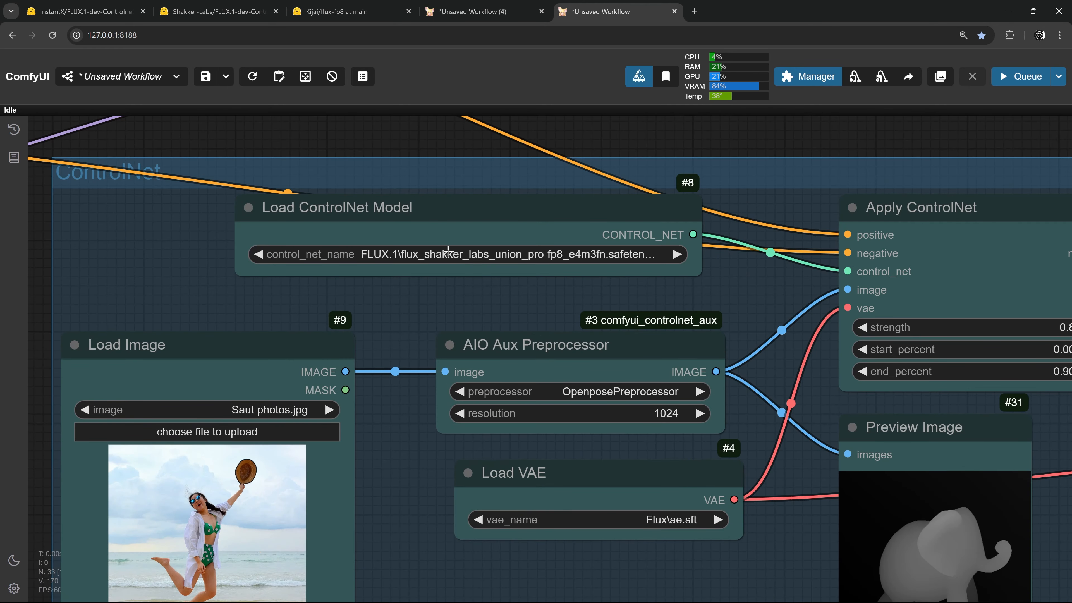
pyautogui.scroll(-8, 718, 240)
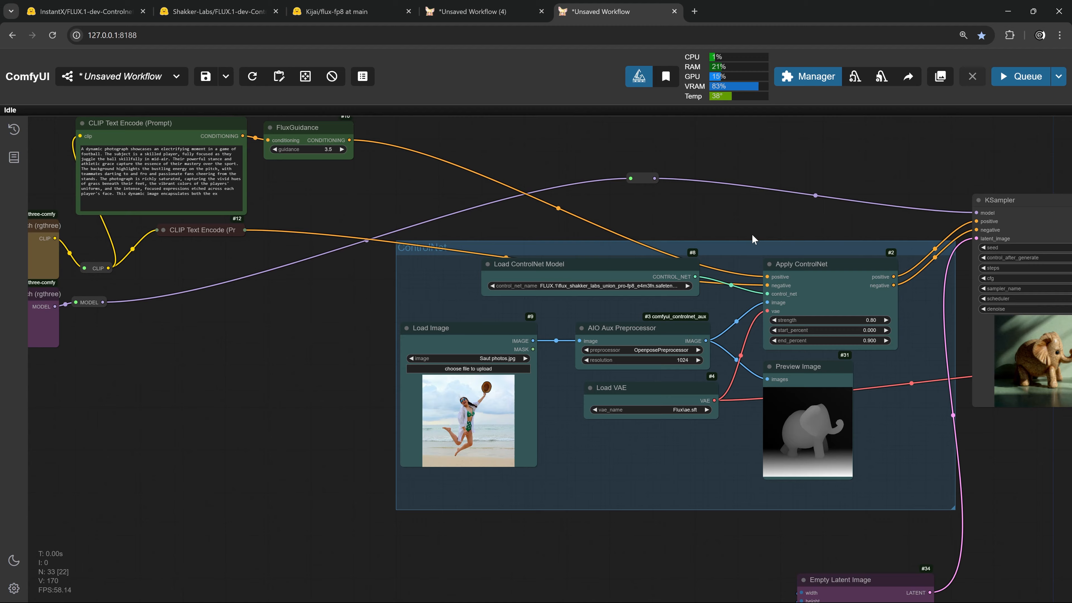
pyautogui.moveTo(752, 238); pyautogui.dragTo(311, 229)
pyautogui.moveTo(732, 333); pyautogui.dragTo(581, 327)
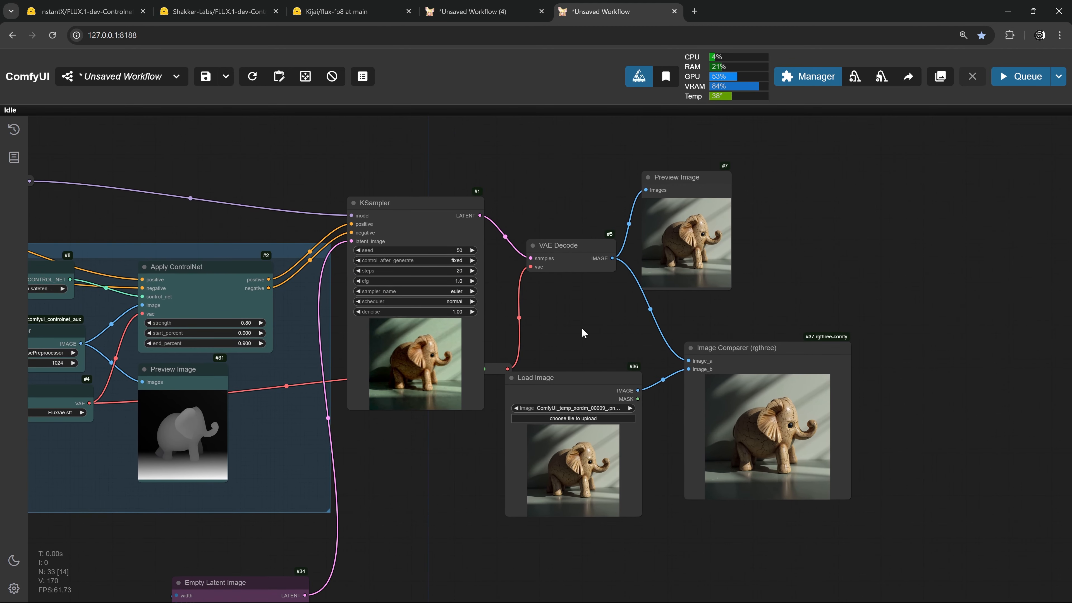
pyautogui.click(1021, 76)
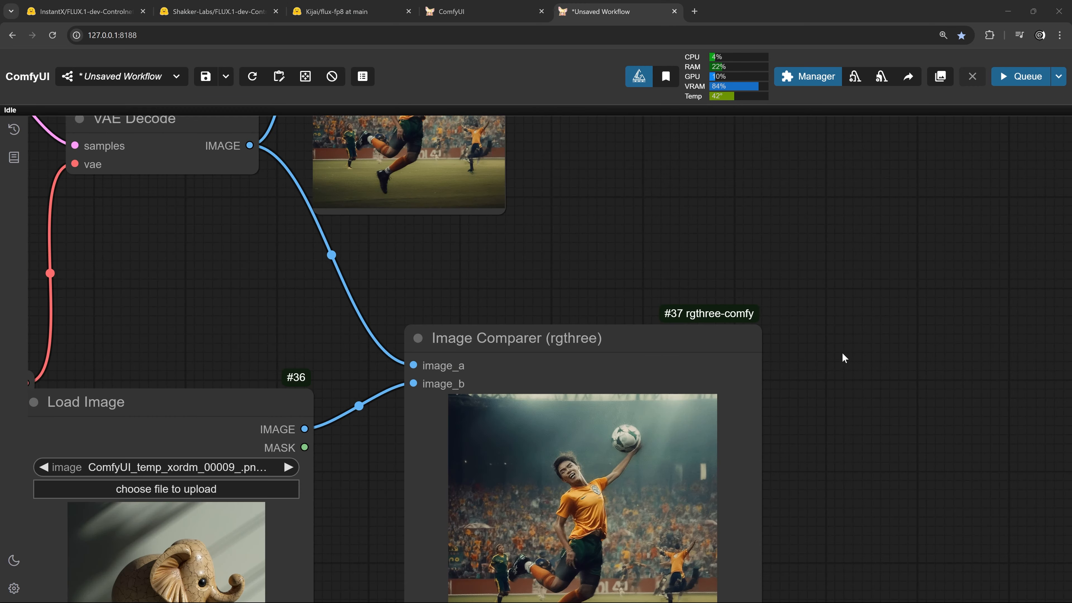
# Examine the generated football player up close in the Image Comparer and compare the new output with the ComfyUI_temp_xordm_00011_ image.
pyautogui.scroll(8, 813, 330)
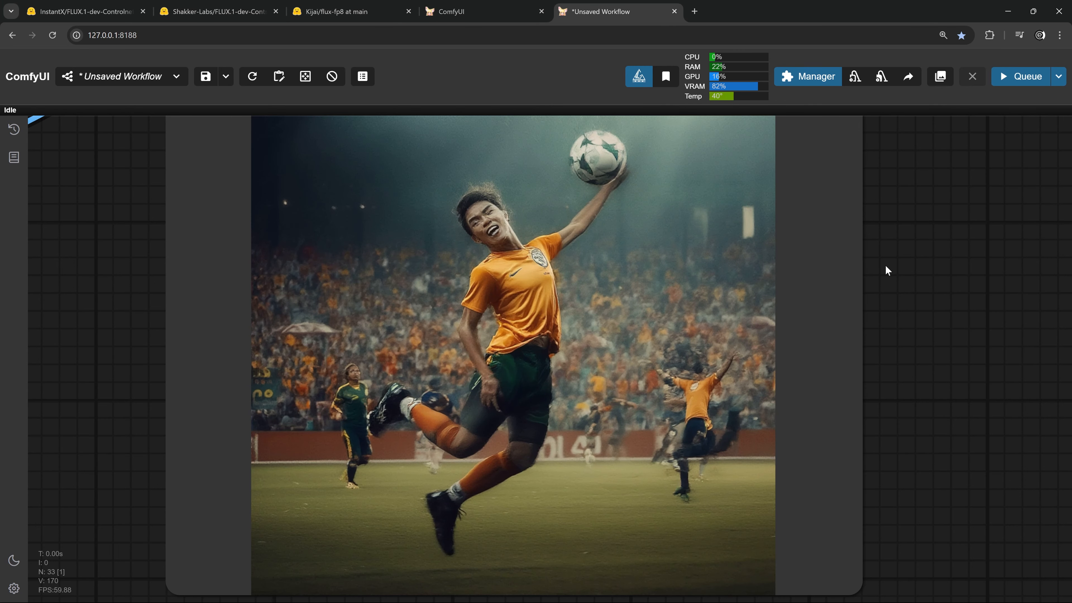
pyautogui.scroll(2, 882, 291)
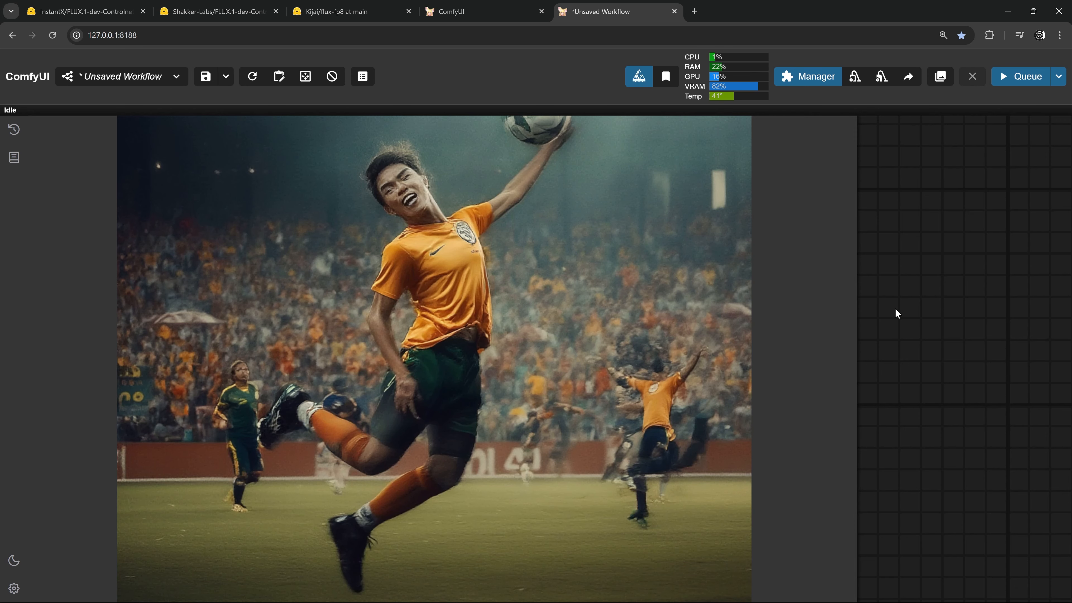
pyautogui.scroll(-3, 889, 312)
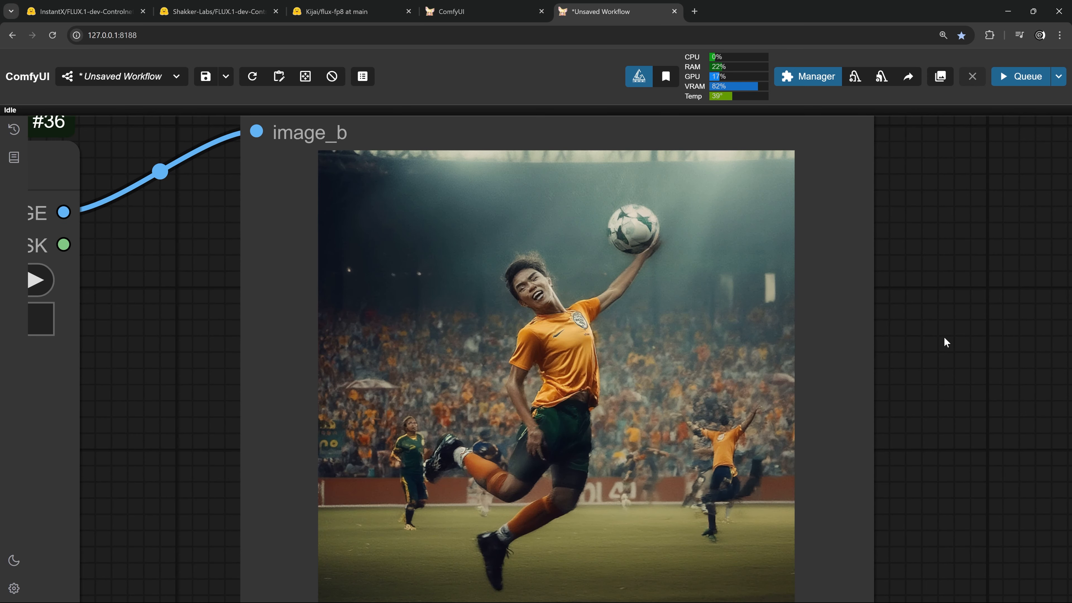
pyautogui.scroll(-3, 944, 341)
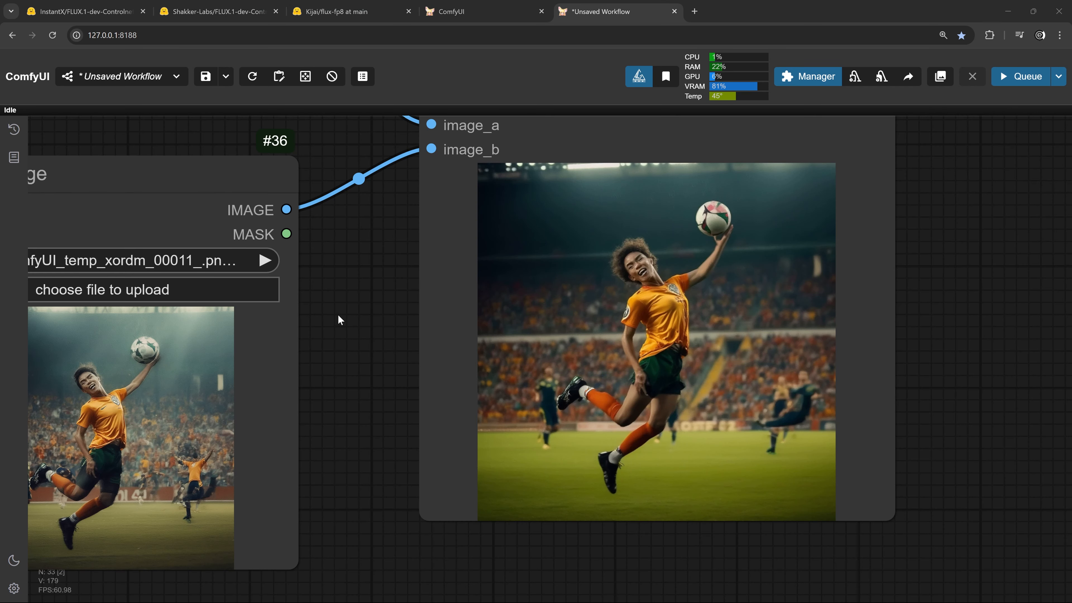
pyautogui.scroll(3, 939, 377)
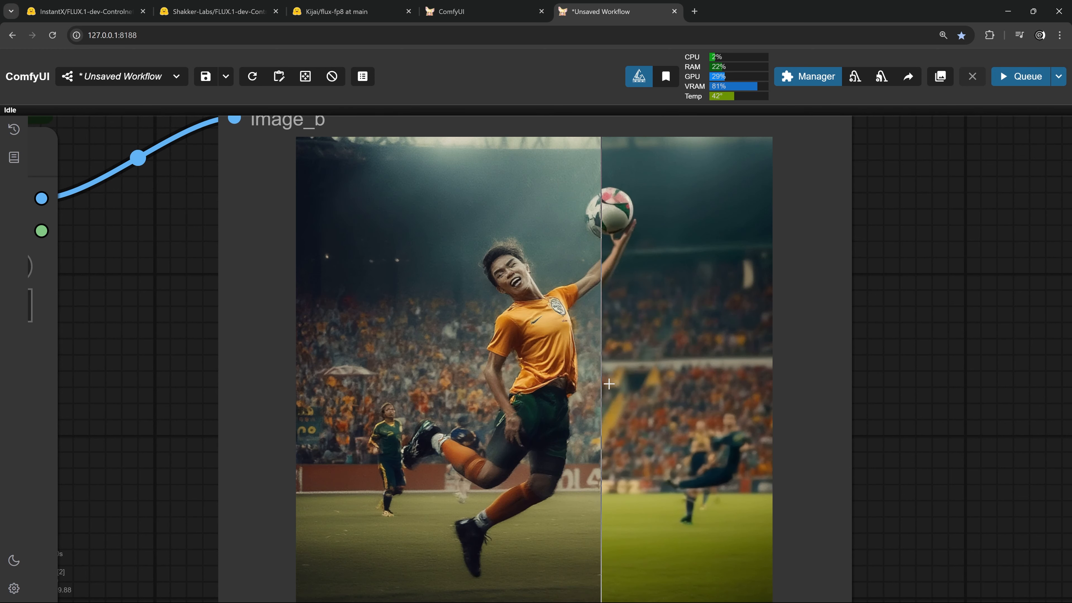
pyautogui.scroll(-10, 343, 382)
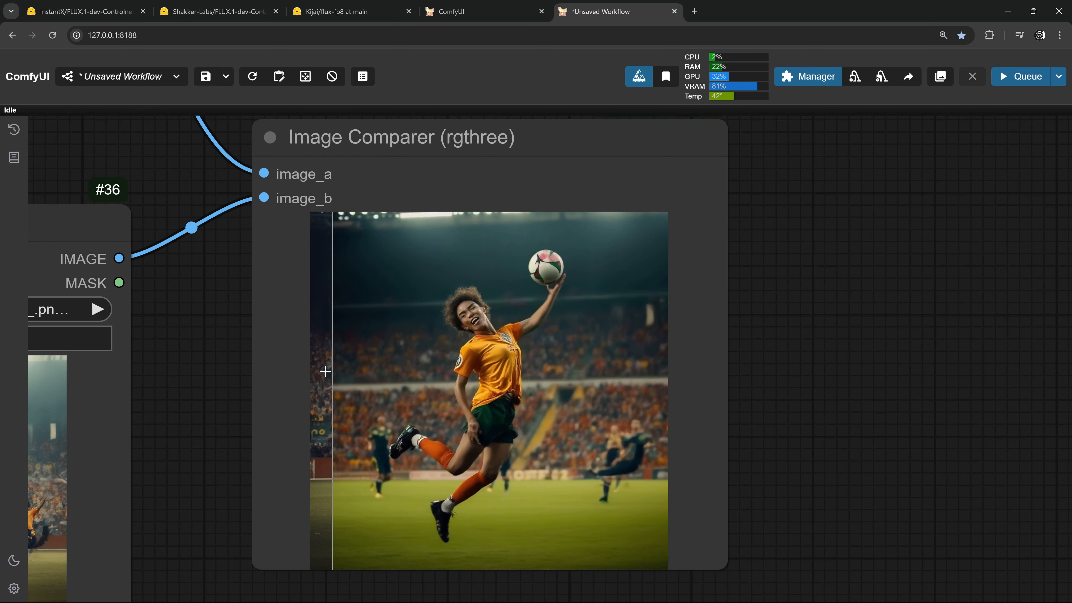
# Inspect the strength, start_percent and end_percent settings of the Apply ControlNet node.
pyautogui.moveTo(100, 267); pyautogui.dragTo(871, 363)
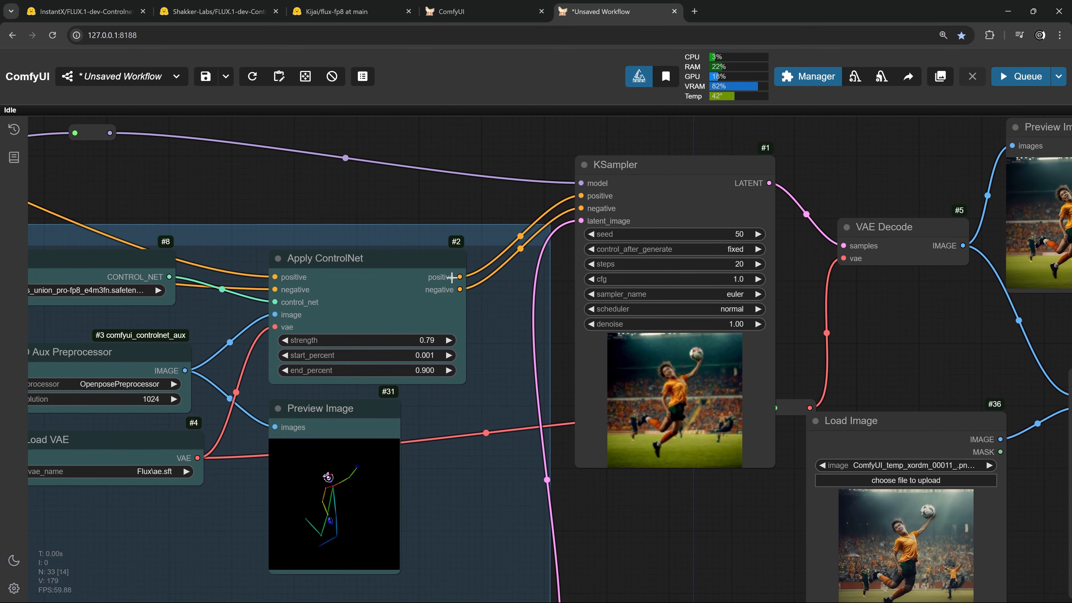
pyautogui.scroll(5, 453, 277)
pyautogui.scroll(3, 372, 332)
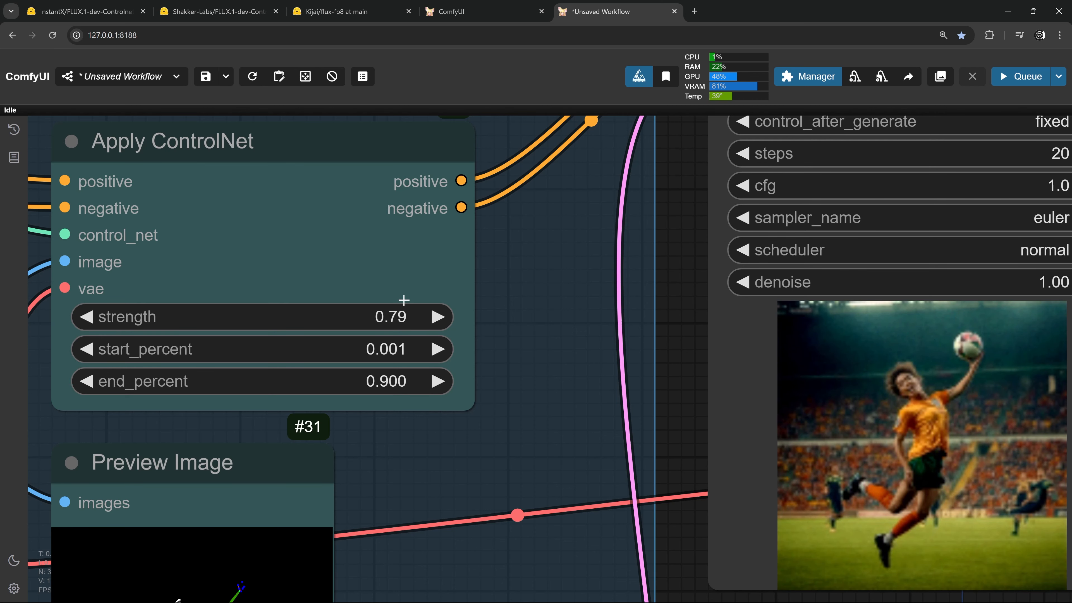
pyautogui.scroll(-5, 407, 311)
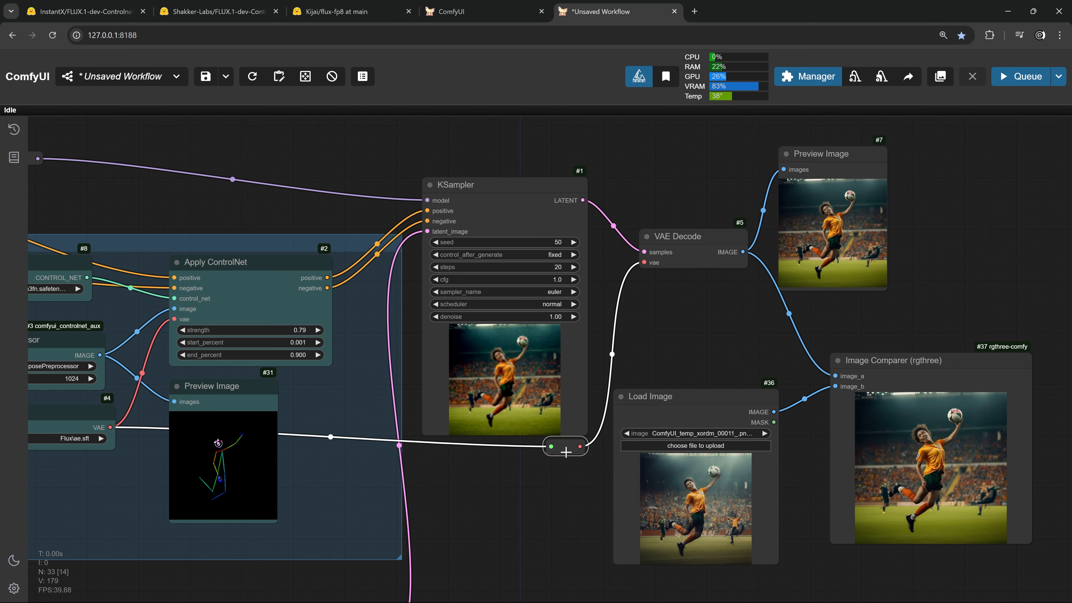
# Tidy the output area by slightly shifting the VAE reroute and moving the Load Image node beside the Image Comparer upward.
pyautogui.moveTo(565, 452); pyautogui.dragTo(556, 464)
pyautogui.moveTo(680, 375); pyautogui.dragTo(618, 339)
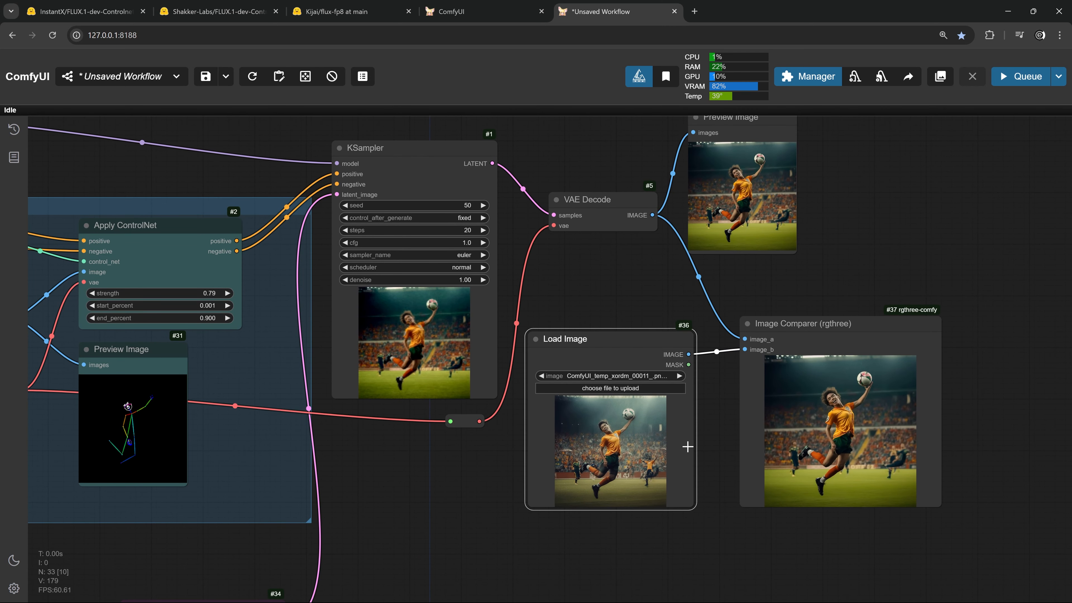
pyautogui.moveTo(464, 515); pyautogui.dragTo(556, 509)
pyautogui.moveTo(832, 543); pyautogui.dragTo(576, 568)
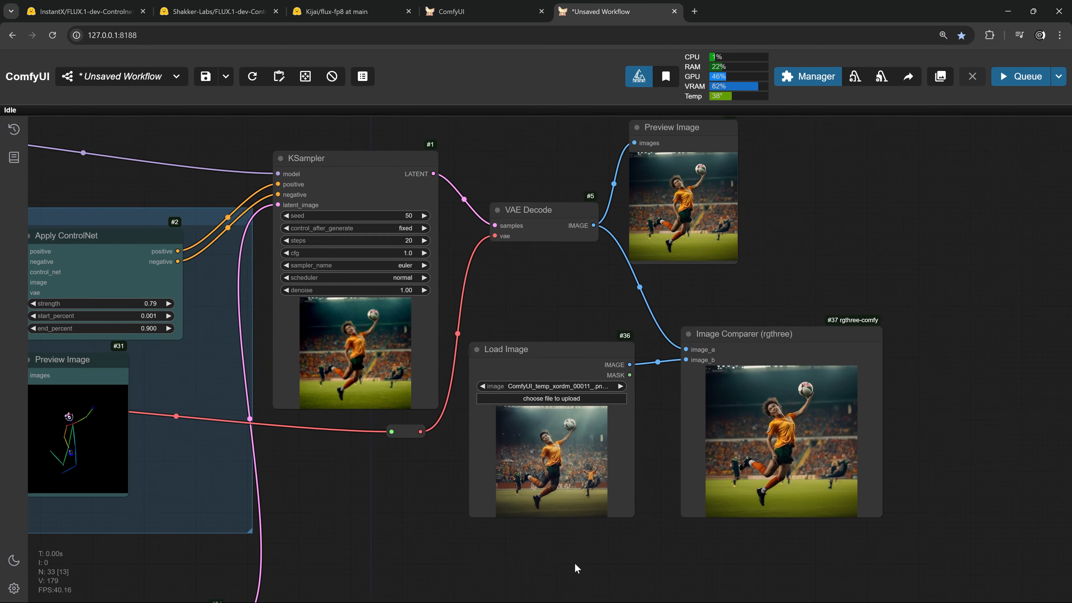
pyautogui.scroll(8, 575, 563)
pyautogui.scroll(-6, 386, 428)
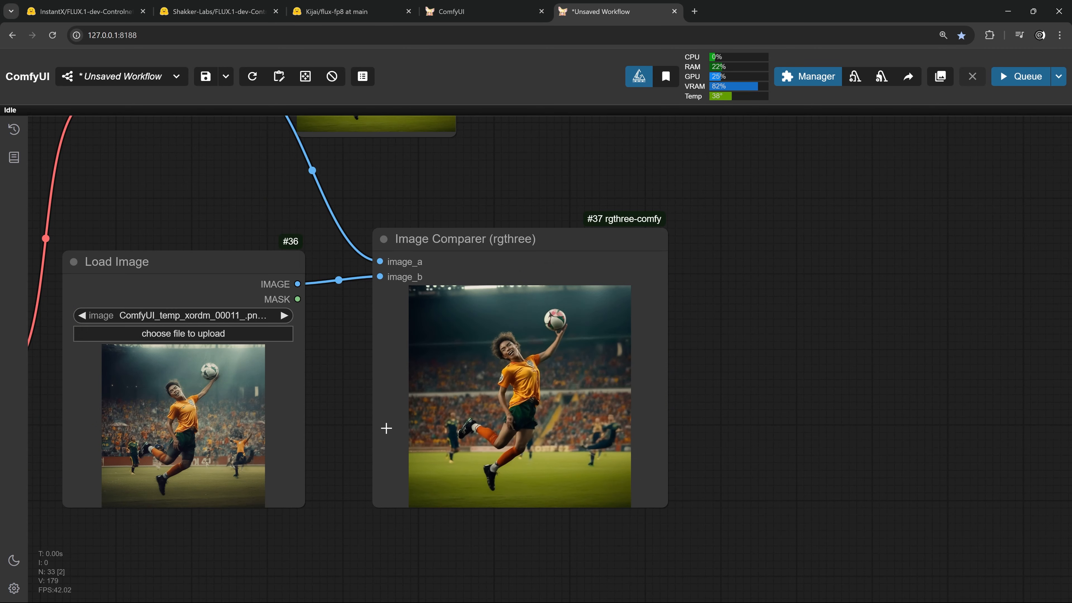
# Switch the active loader group from FP8 to GGUF in the Fast Groups Bypasser.
pyautogui.moveTo(464, 507); pyautogui.dragTo(708, 499)
pyautogui.moveTo(371, 527); pyautogui.dragTo(648, 528)
pyautogui.moveTo(438, 459); pyautogui.dragTo(739, 448)
pyautogui.moveTo(637, 470); pyautogui.dragTo(897, 475)
pyautogui.scroll(10, 348, 402)
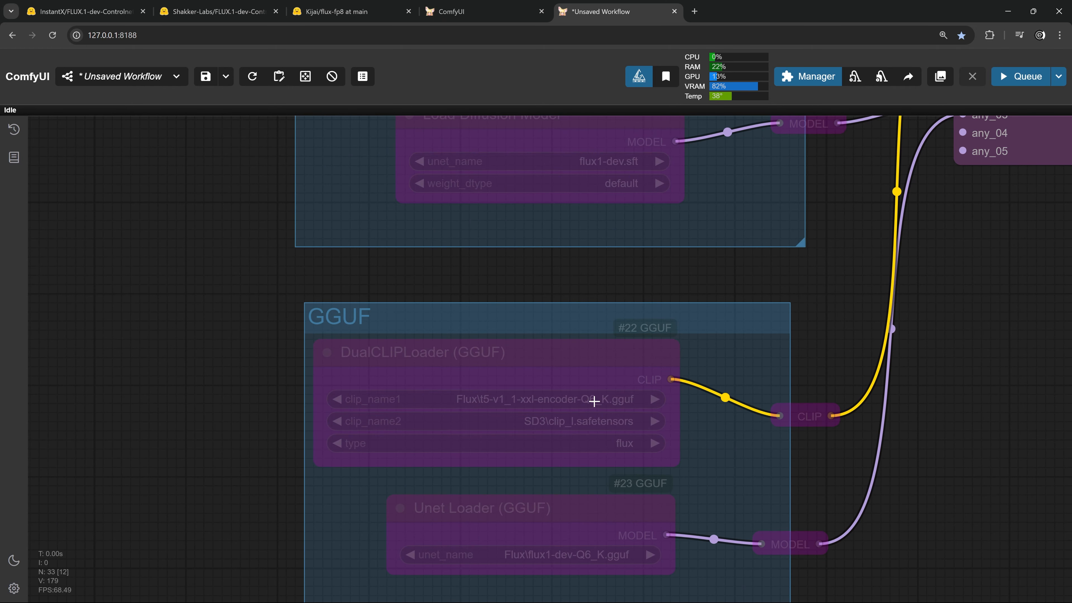
pyautogui.scroll(-10, 594, 401)
pyautogui.click(411, 201)
# Set the Unet Loader (GGUF) model to Flux\flux1-dev-Q2_K.gguf.
pyautogui.scroll(10, 429, 331)
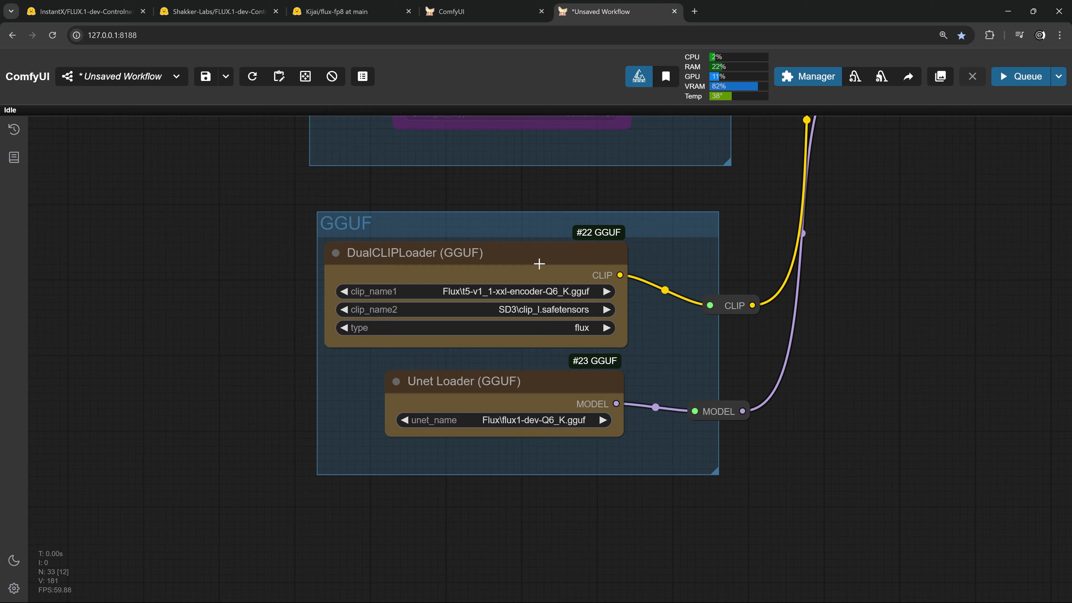
pyautogui.scroll(3, 539, 264)
pyautogui.click(553, 452)
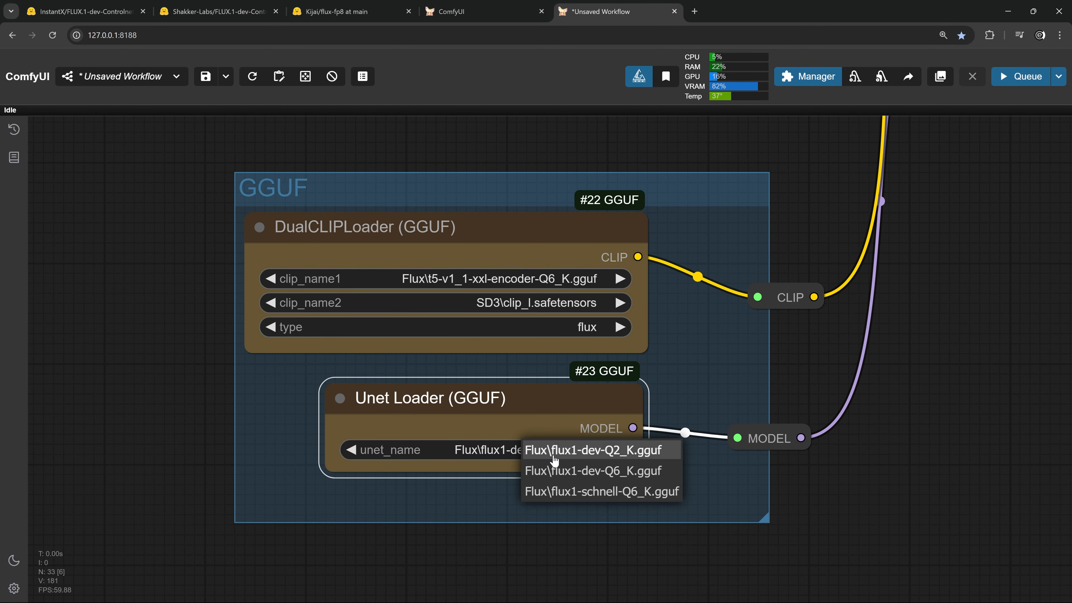
pyautogui.click(609, 451)
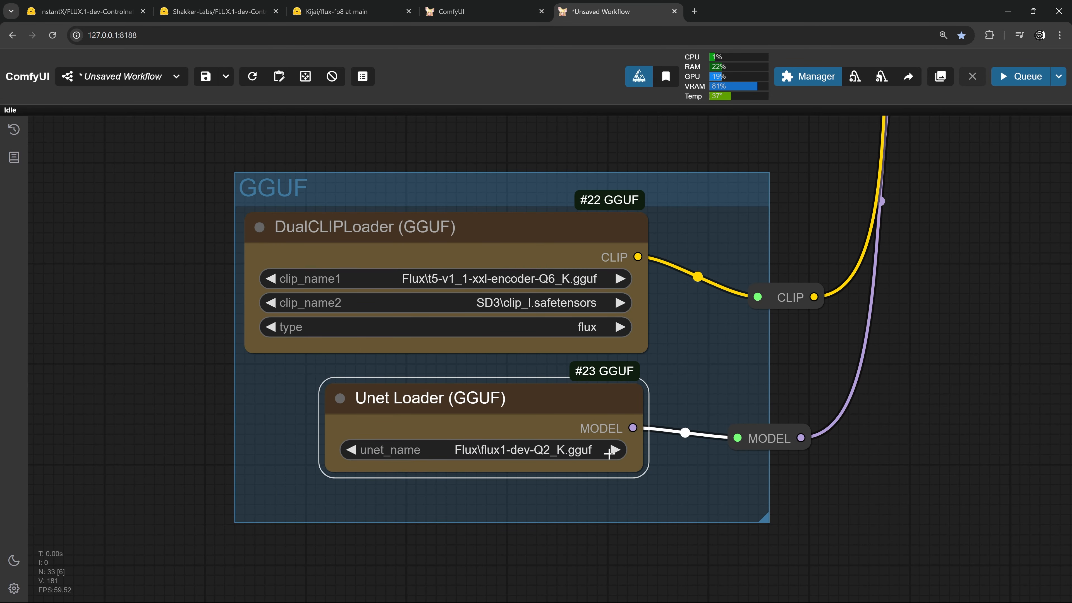
pyautogui.scroll(-8, 608, 456)
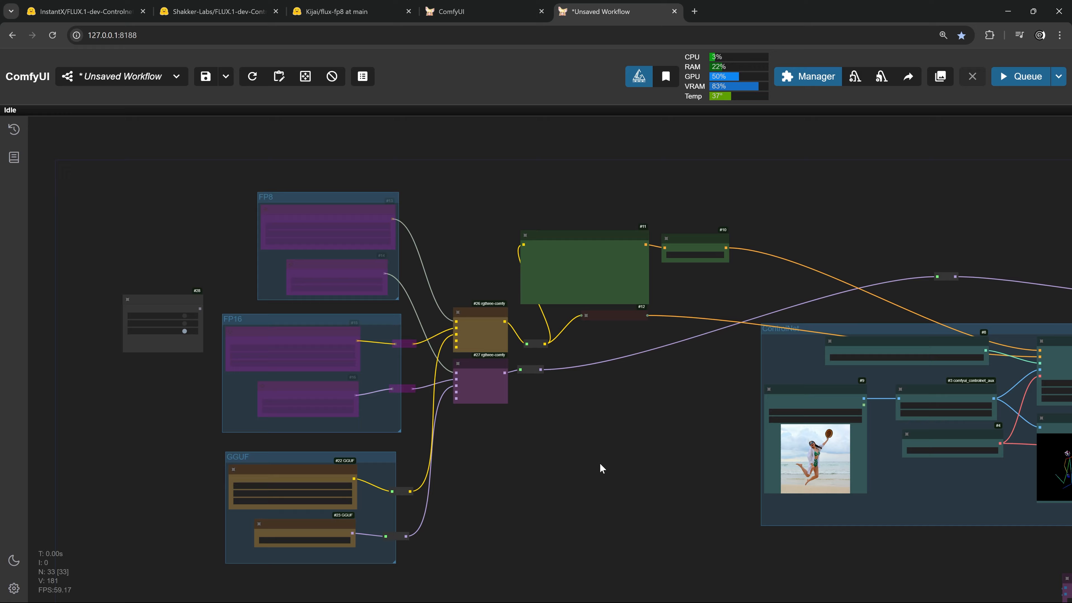
pyautogui.moveTo(780, 371); pyautogui.dragTo(523, 395)
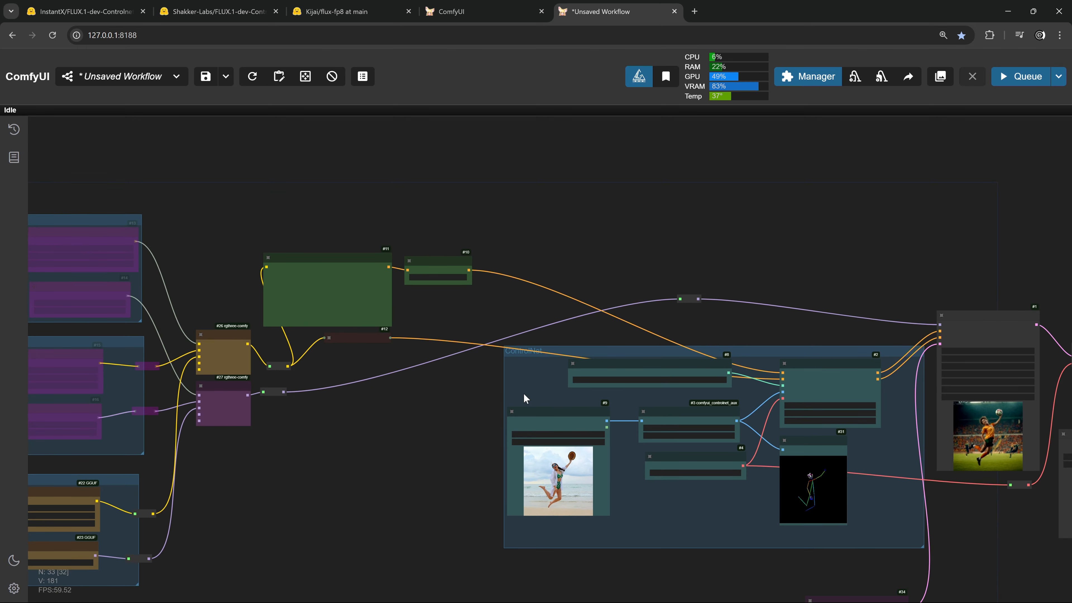
# Run the workflow with the flux1-dev-Q2_K GGUF model and examine the generated player in the Image Comparer.
pyautogui.click(1012, 80)
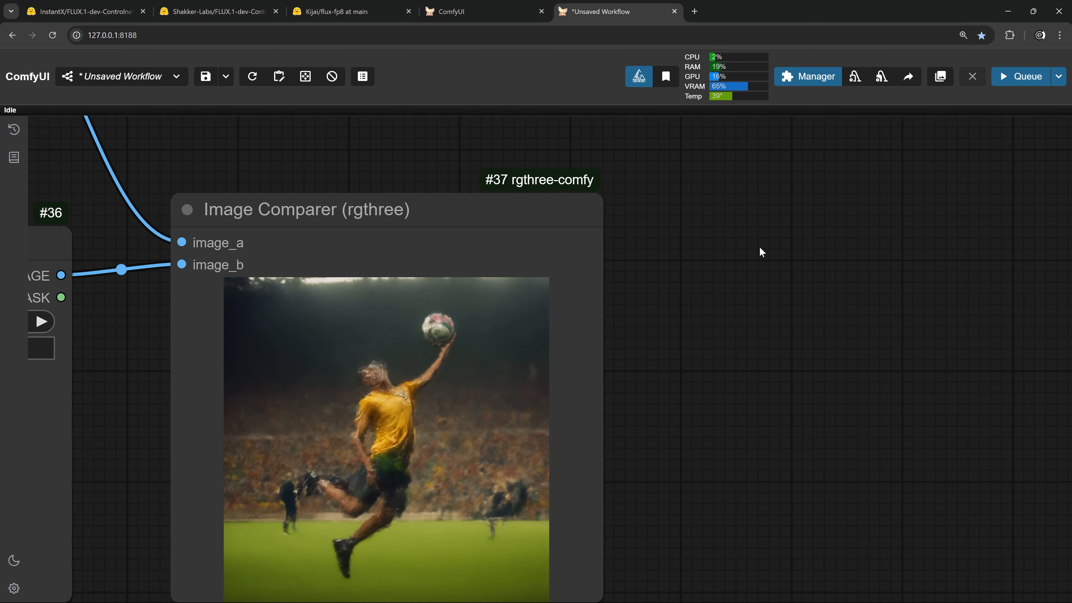
pyautogui.moveTo(669, 270); pyautogui.dragTo(816, 228)
pyautogui.scroll(3, 781, 262)
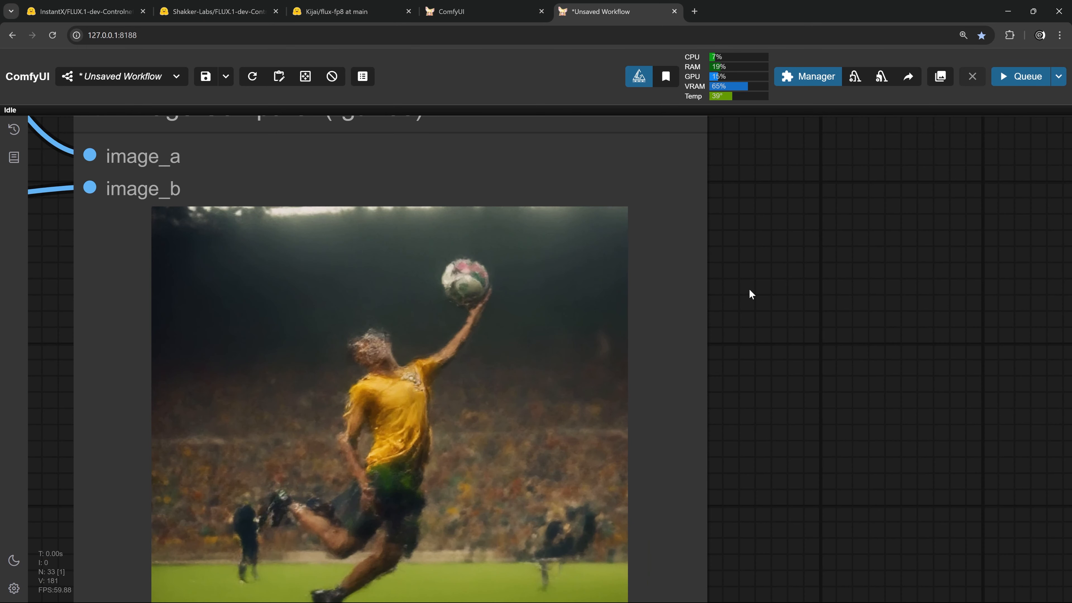
pyautogui.moveTo(749, 292); pyautogui.dragTo(933, 237)
pyautogui.scroll(3, 1029, 220)
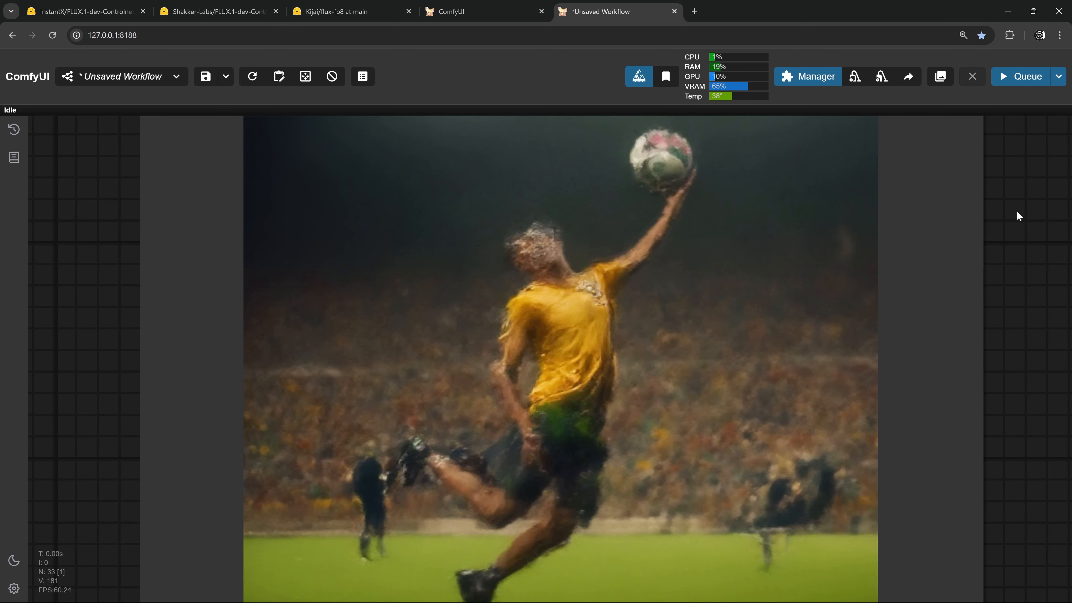
pyautogui.moveTo(1011, 218); pyautogui.dragTo(939, 235)
pyautogui.scroll(-1, 1004, 247)
pyautogui.scroll(-1, 940, 236)
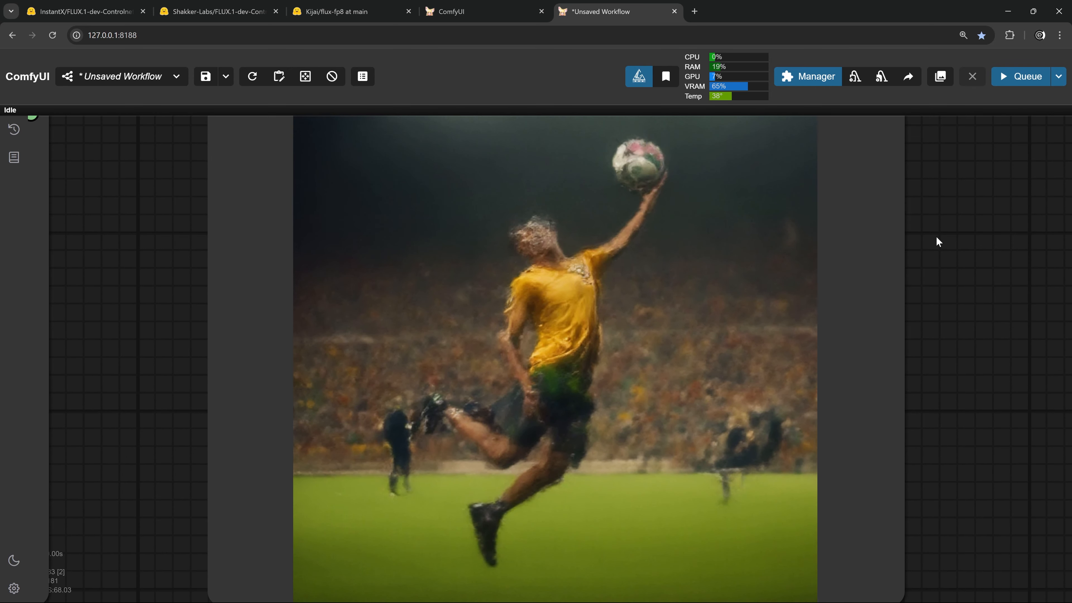
# Compare the Q2 result with the loaded reference image by sweeping the divider across the Image Comparer.
pyautogui.scroll(4, 842, 279)
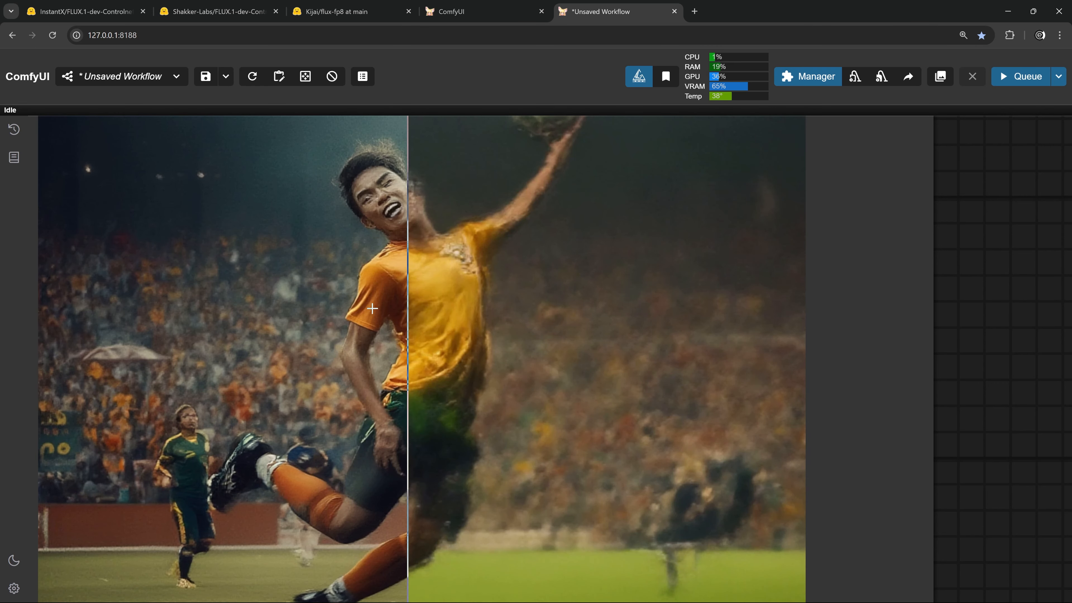
pyautogui.scroll(-3, 371, 292)
pyautogui.moveTo(350, 292); pyautogui.dragTo(445, 291)
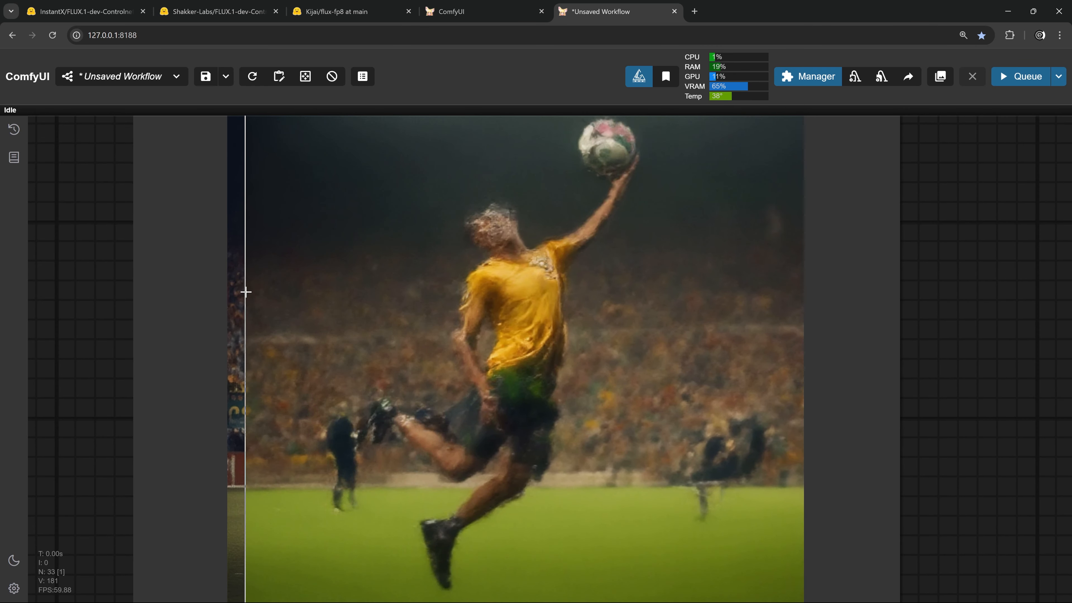
pyautogui.scroll(2, 245, 292)
pyautogui.scroll(-3, 338, 296)
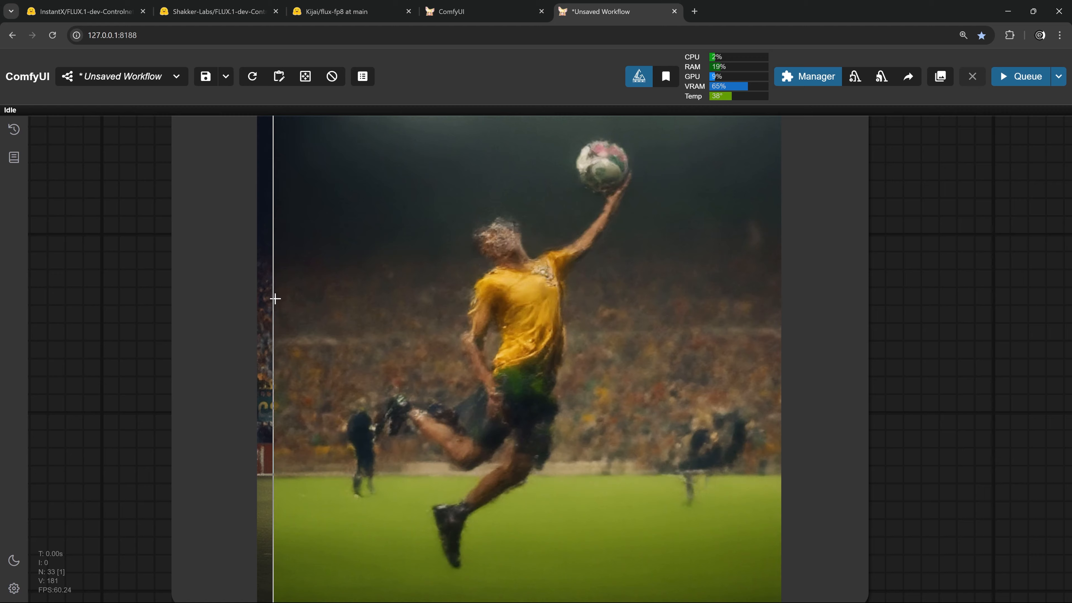
# Duplicate the Apply ControlNet and AIO Aux Preprocessor nodes together below the ControlNet group.
pyautogui.scroll(-7, 323, 319)
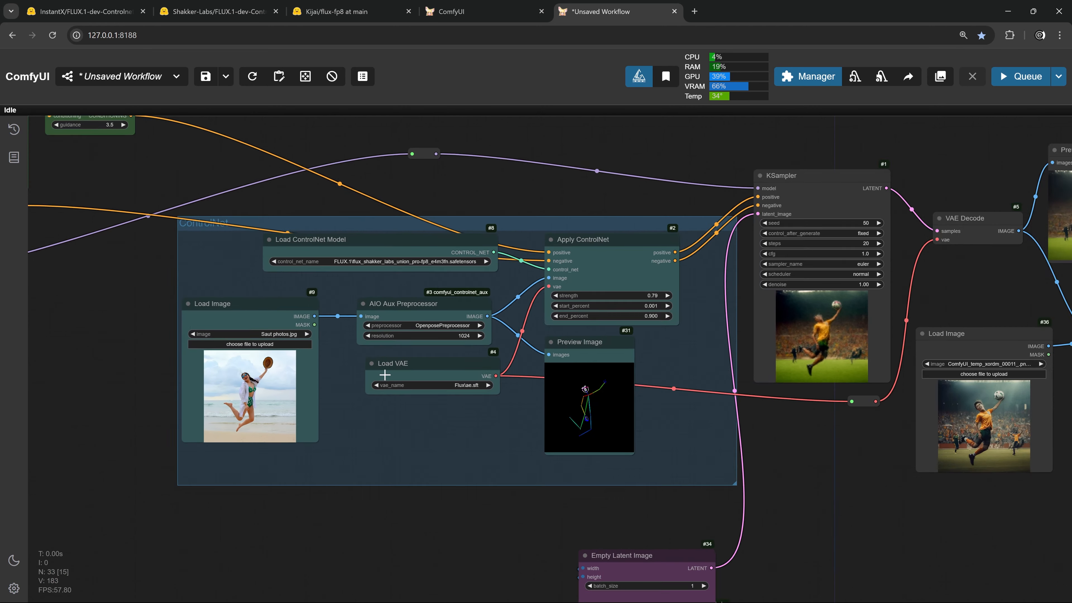
pyautogui.scroll(-1, 385, 375)
pyautogui.moveTo(555, 349); pyautogui.dragTo(502, 254)
pyautogui.moveTo(534, 189); pyautogui.dragTo(520, 223)
pyautogui.click(520, 231)
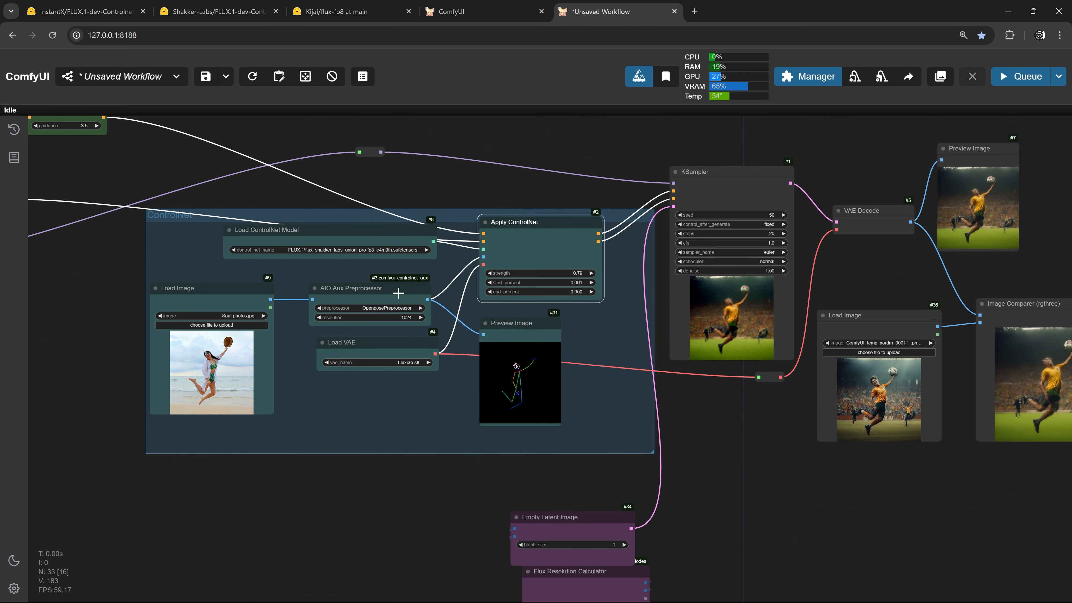
pyautogui.keyDown('shift'); pyautogui.click(398, 292); pyautogui.keyUp('shift')
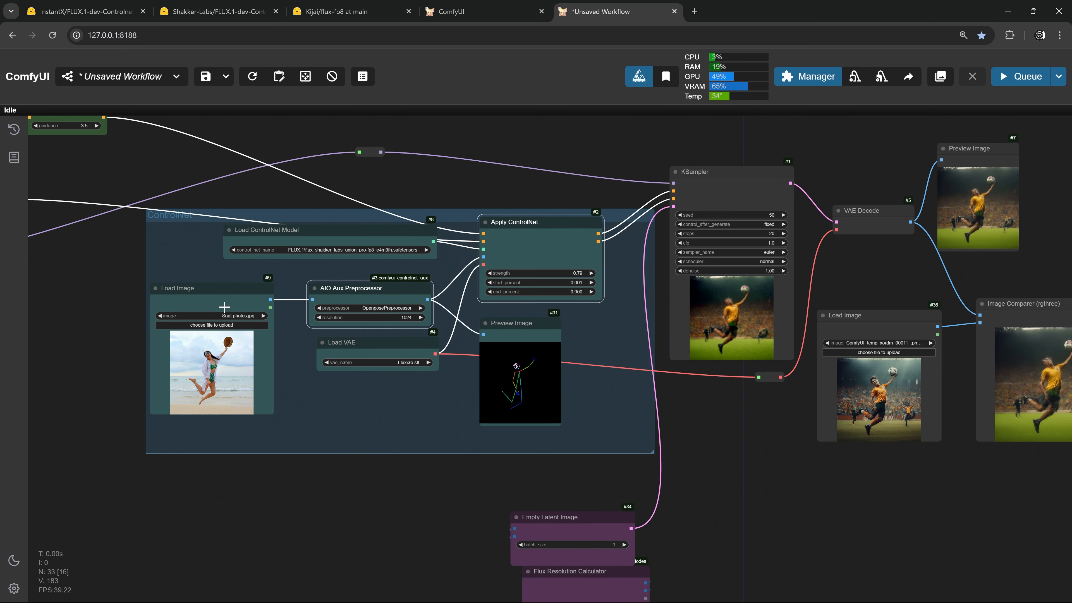
pyautogui.hotkey('ctrl', 'c')
pyautogui.hotkey('ctrl', 'v')
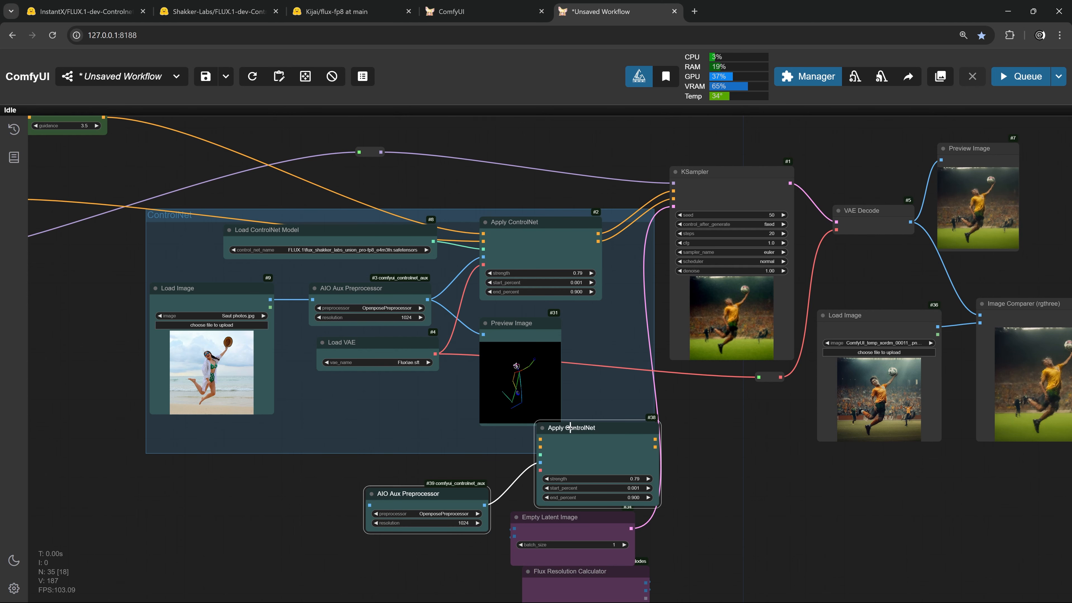
# Chain the copied Apply ControlNet into the original's positive and negative inputs and connect the loaded ControlNet model to the copy.
pyautogui.moveTo(569, 428); pyautogui.dragTo(483, 233)
pyautogui.moveTo(443, 485); pyautogui.dragTo(483, 241)
pyautogui.moveTo(335, 240); pyautogui.dragTo(289, 242)
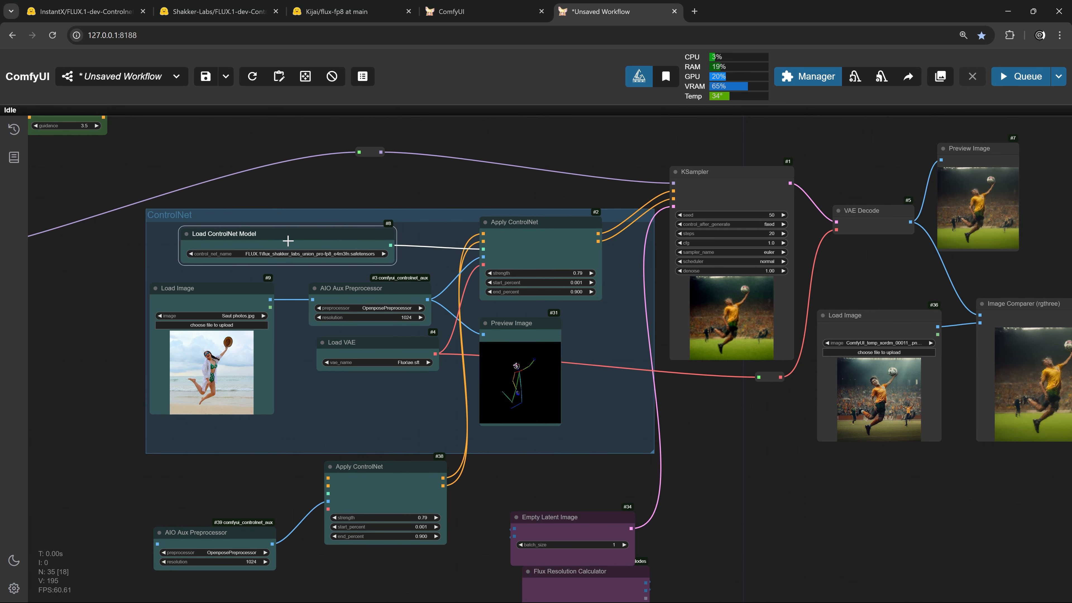
pyautogui.scroll(2, 287, 242)
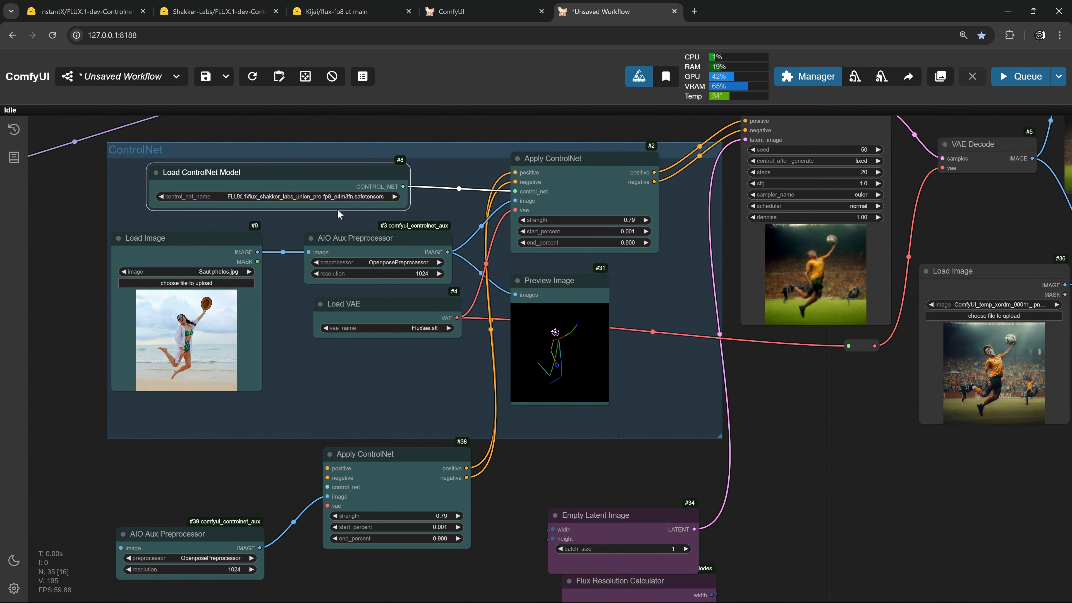
pyautogui.moveTo(403, 187); pyautogui.dragTo(328, 487)
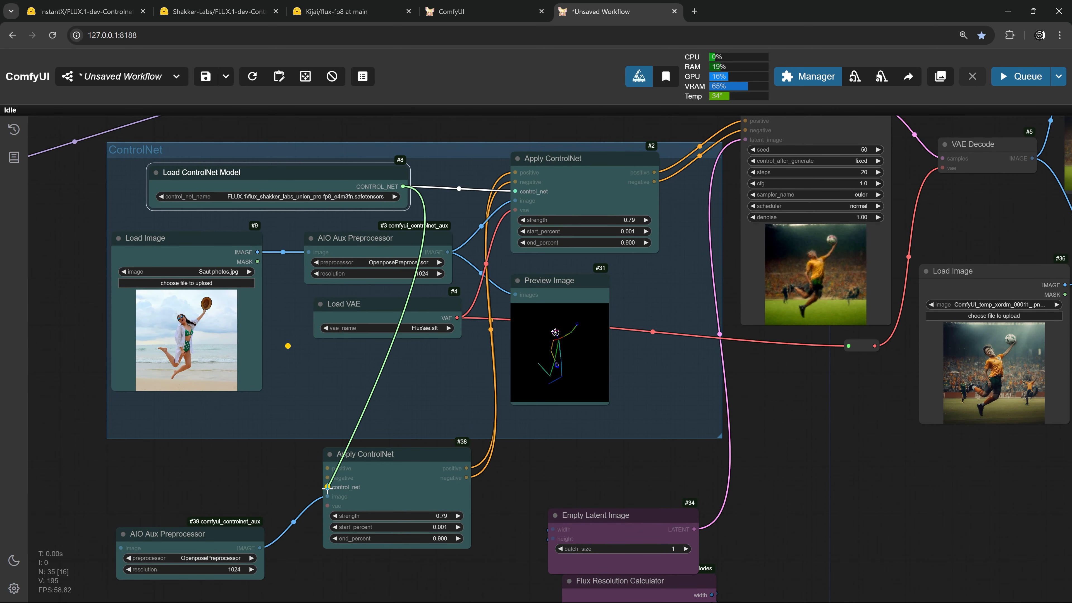
# Set the copied AIO Aux Preprocessor to DepthAnythingV2Preprocessor and connect the jumping-woman Load Image output to its image input.
pyautogui.moveTo(188, 460); pyautogui.dragTo(236, 423)
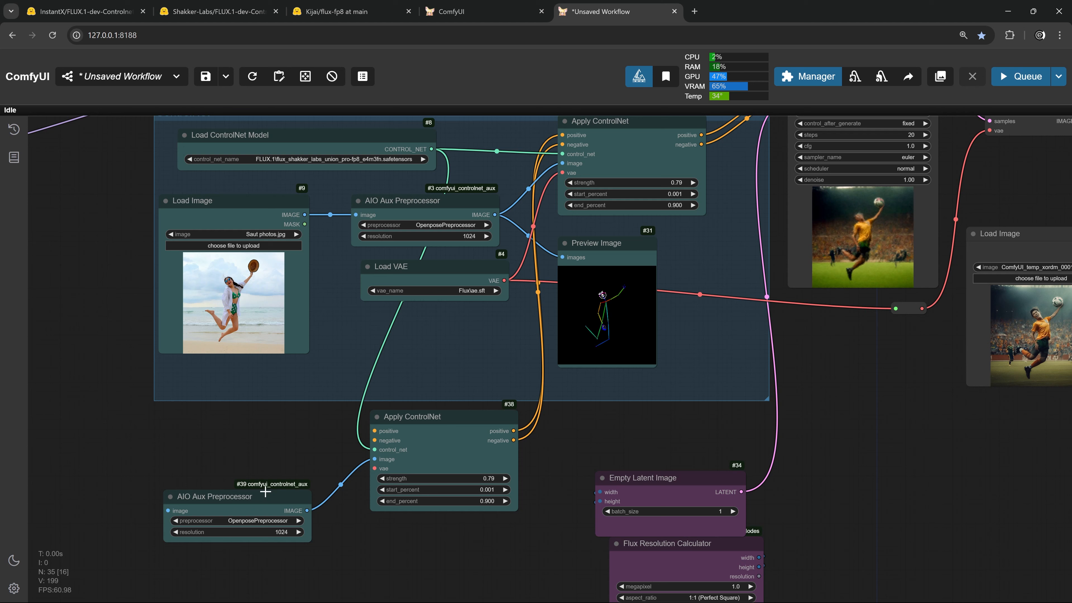
pyautogui.moveTo(265, 491); pyautogui.dragTo(279, 447)
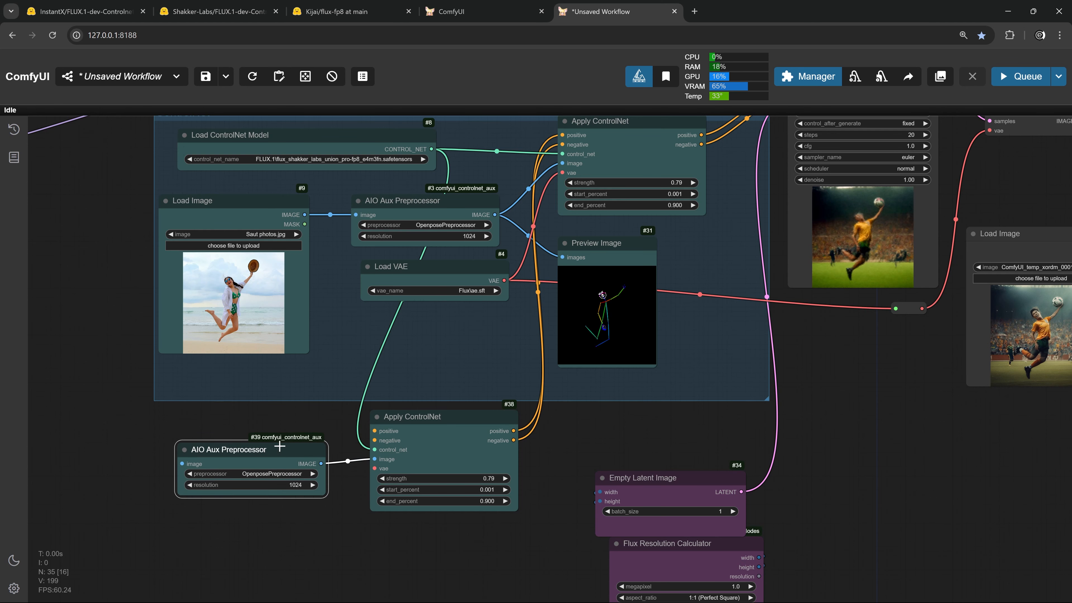
pyautogui.click(284, 474)
pyautogui.write('dep')
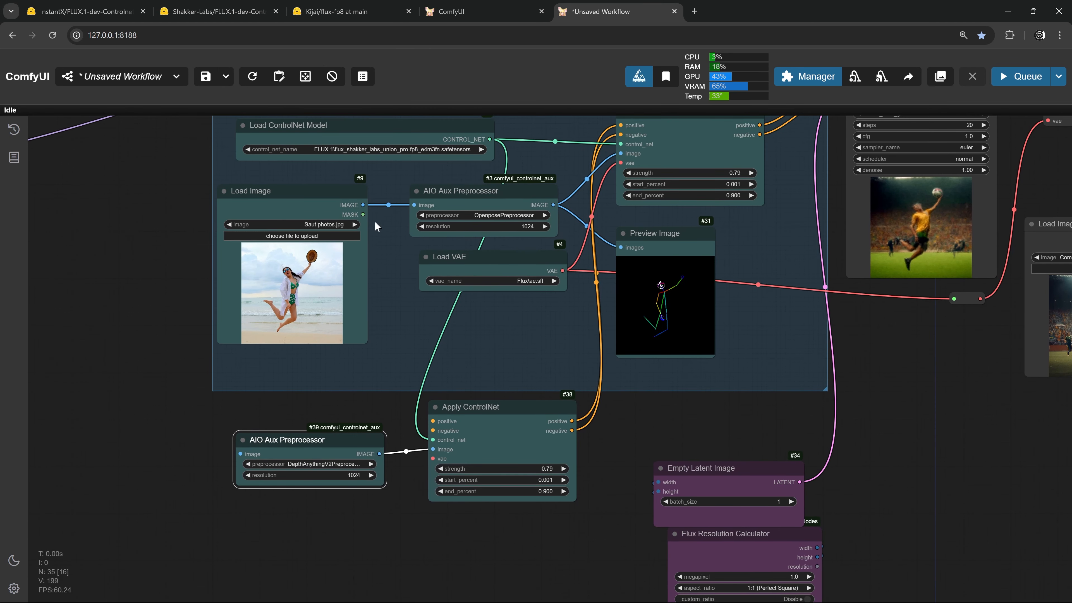
pyautogui.moveTo(360, 206); pyautogui.dragTo(359, 206)
pyautogui.moveTo(359, 206); pyautogui.dragTo(237, 453)
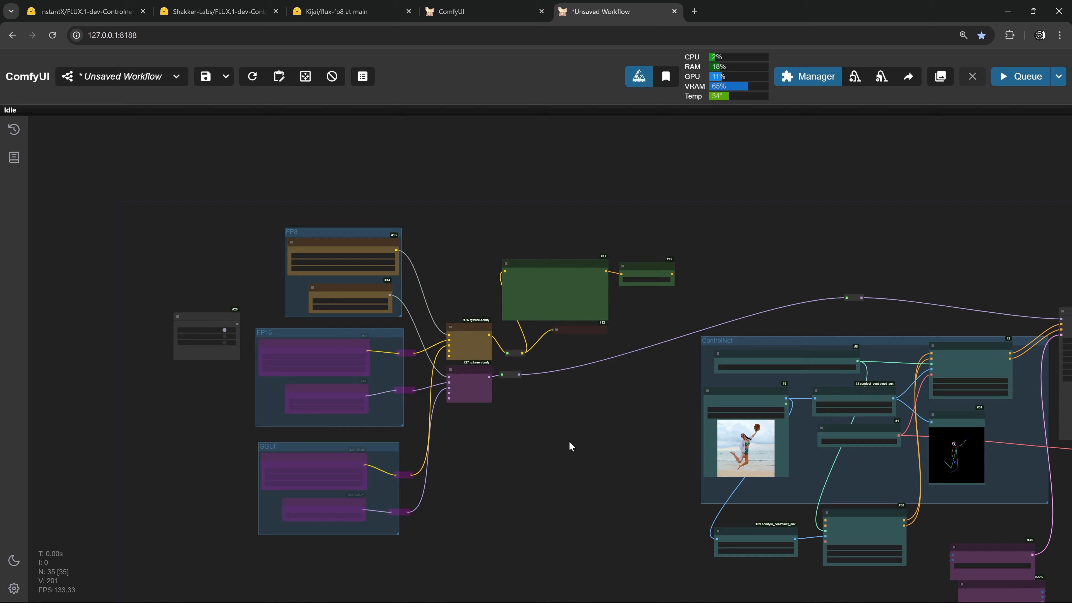
# Connect FluxGuidance, the negative CLIP Text Encode and Load VAE to the copied Apply ControlNet's positive, negative and vae inputs.
pyautogui.moveTo(857, 494); pyautogui.dragTo(393, 422)
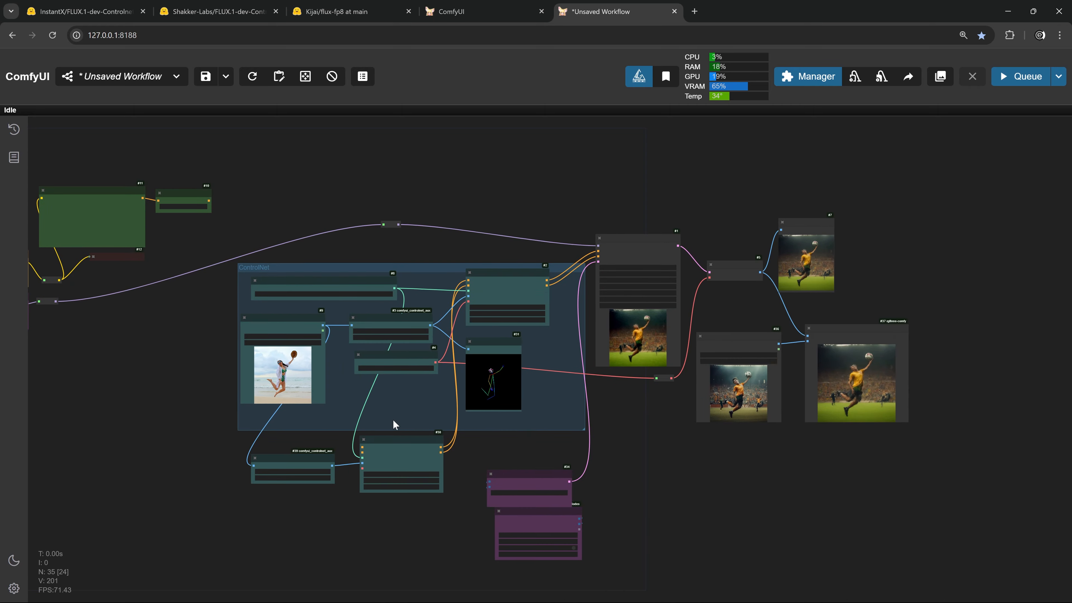
pyautogui.moveTo(683, 450); pyautogui.dragTo(512, 480)
pyautogui.scroll(4, 662, 396)
pyautogui.scroll(4, 713, 375)
pyautogui.scroll(2, 717, 373)
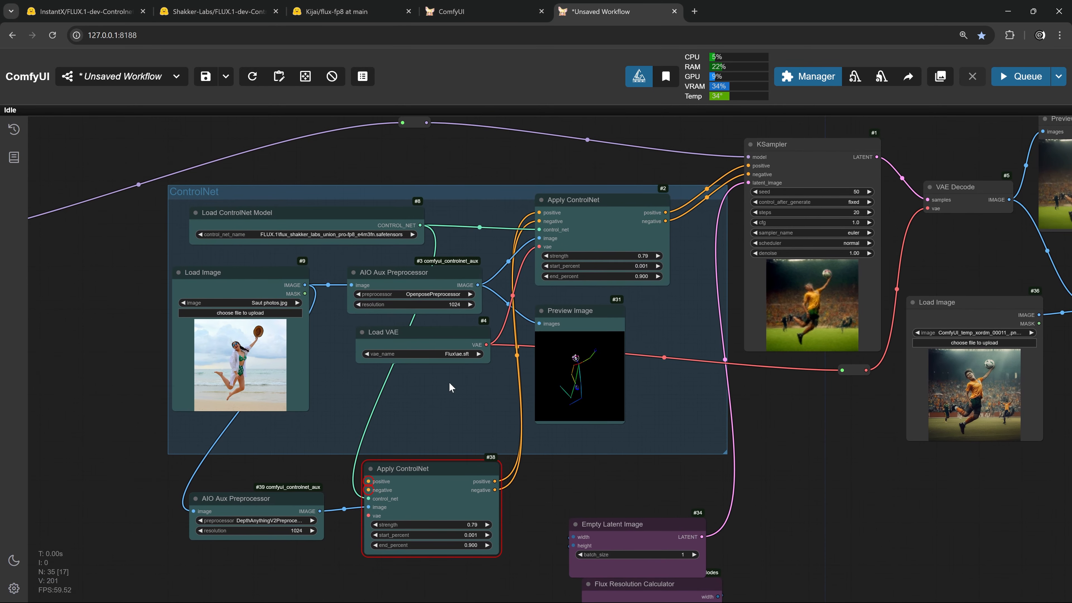
pyautogui.scroll(-2, 374, 249)
pyautogui.moveTo(248, 260); pyautogui.dragTo(249, 275)
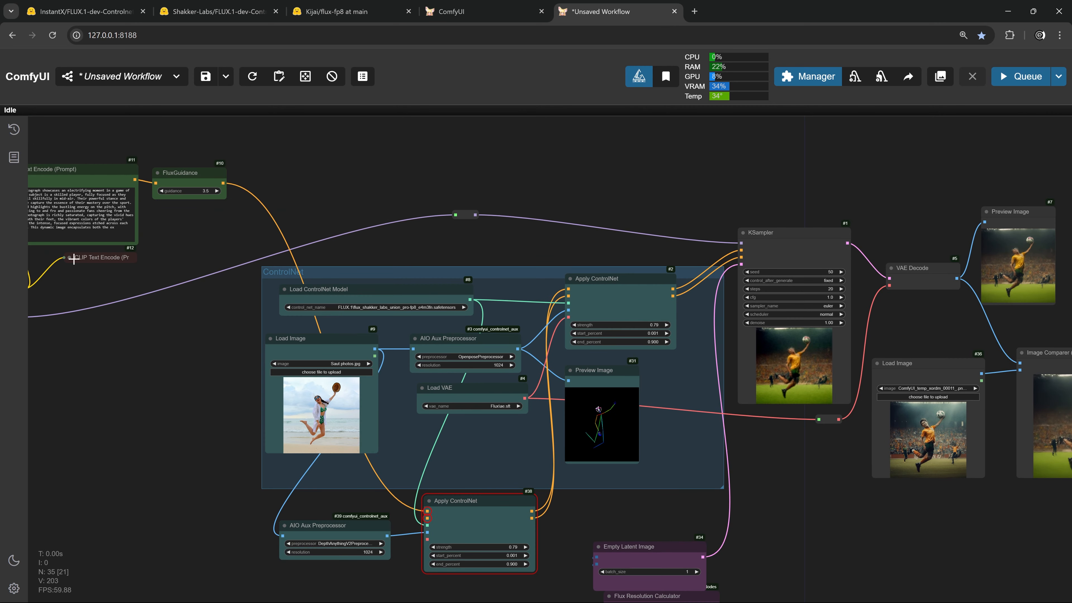
pyautogui.click(70, 259)
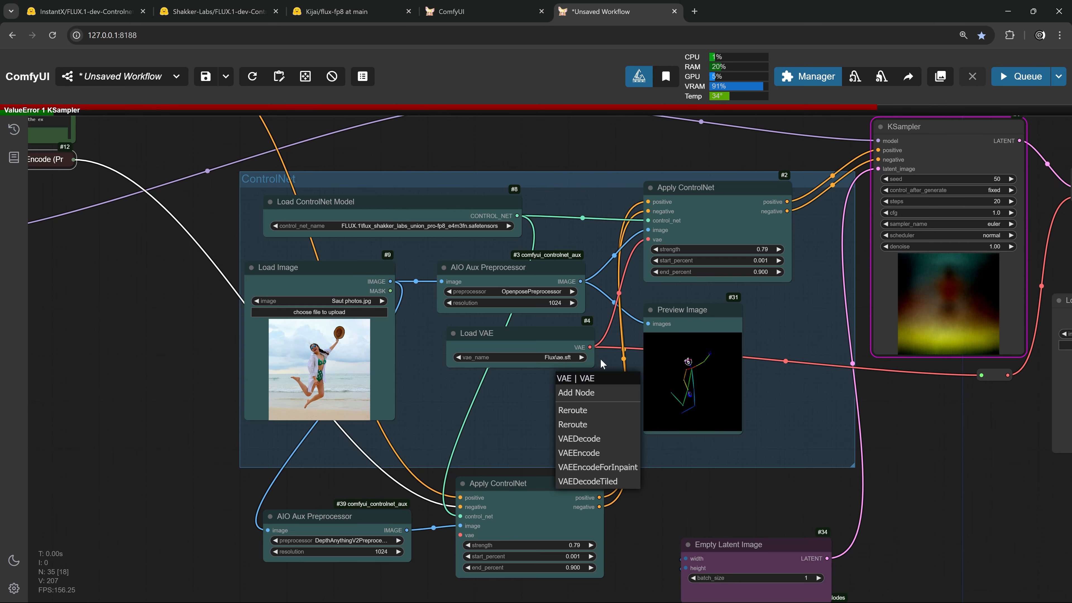
pyautogui.click(577, 339)
pyautogui.moveTo(591, 347); pyautogui.dragTo(460, 534)
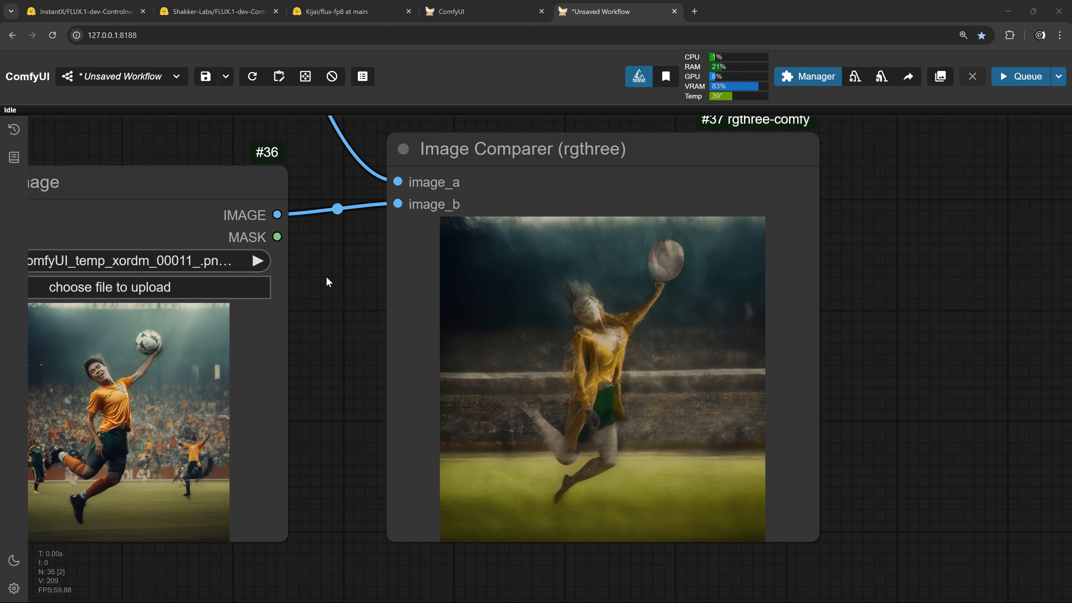
# Examine the combined OpenPose and depth result in the Image Comparer and check which model loader group is enabled.
pyautogui.scroll(3, 327, 281)
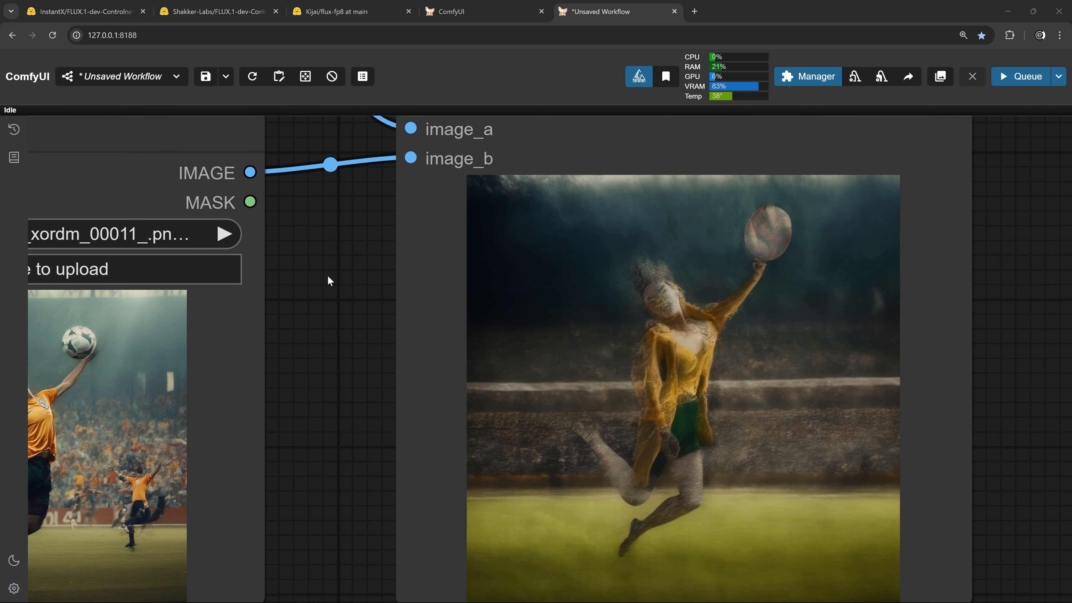
pyautogui.scroll(-3, 165, 259)
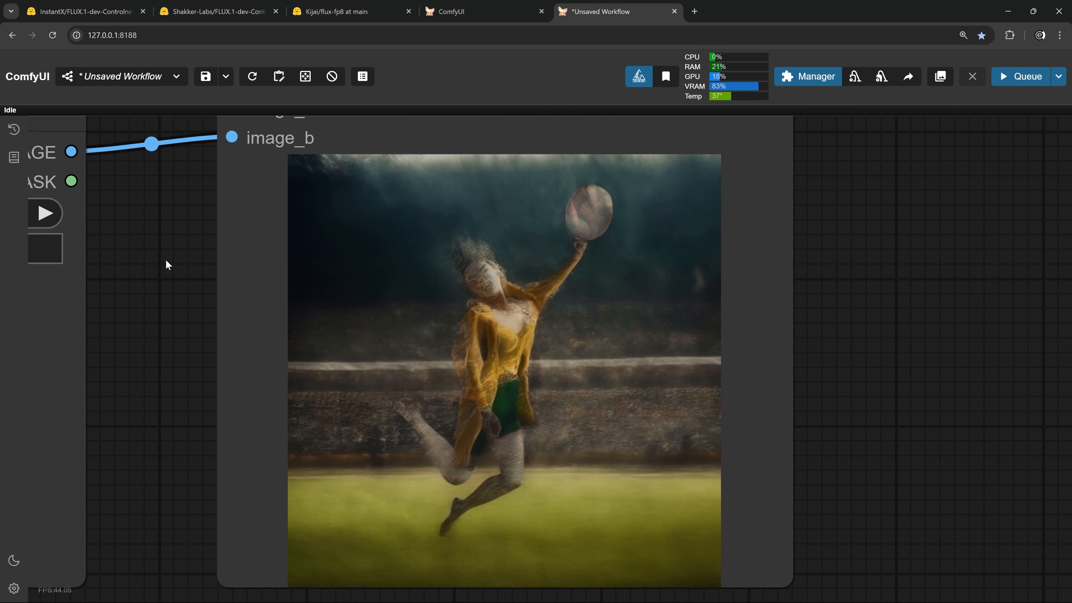
pyautogui.scroll(-2, 243, 356)
pyautogui.scroll(3, 244, 356)
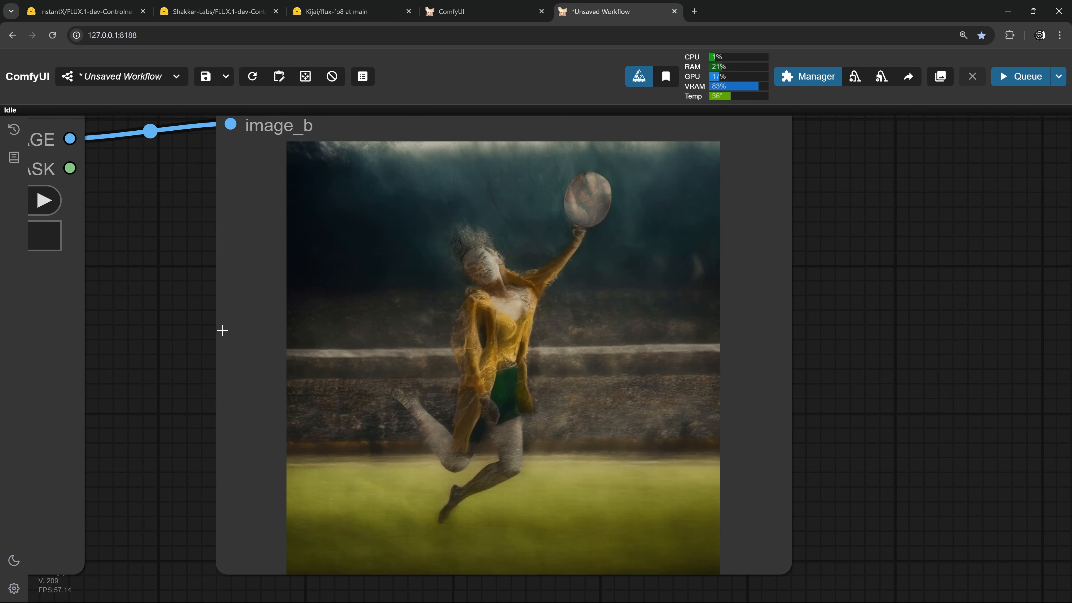
pyautogui.scroll(-5, 223, 331)
pyautogui.moveTo(223, 335); pyautogui.dragTo(333, 349)
pyautogui.scroll(-2, 266, 312)
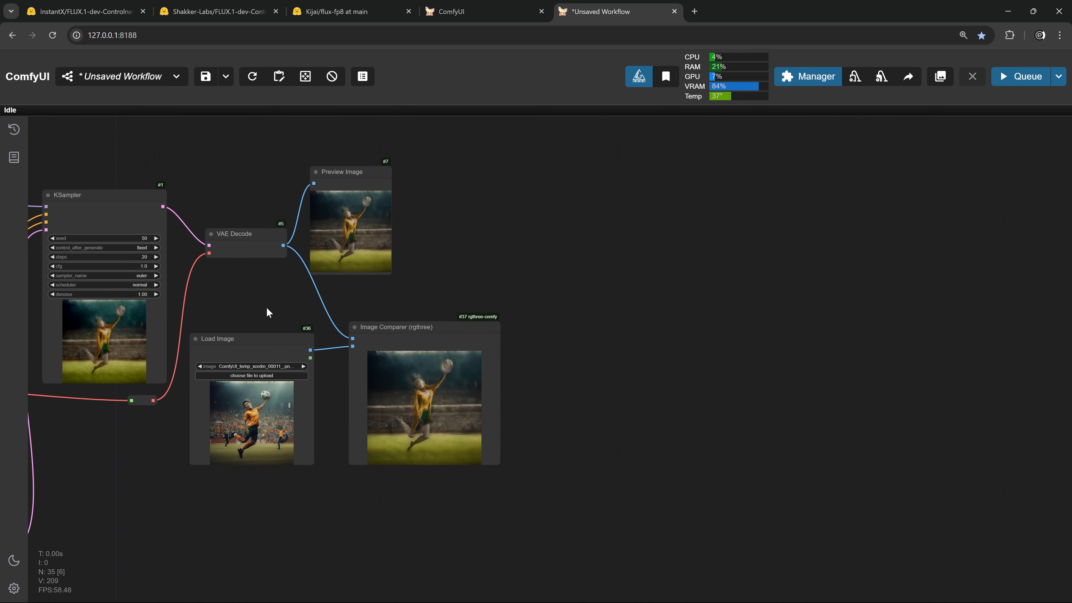
pyautogui.moveTo(267, 307); pyautogui.dragTo(949, 316)
pyautogui.moveTo(137, 363); pyautogui.dragTo(926, 471)
pyautogui.scroll(5, 438, 378)
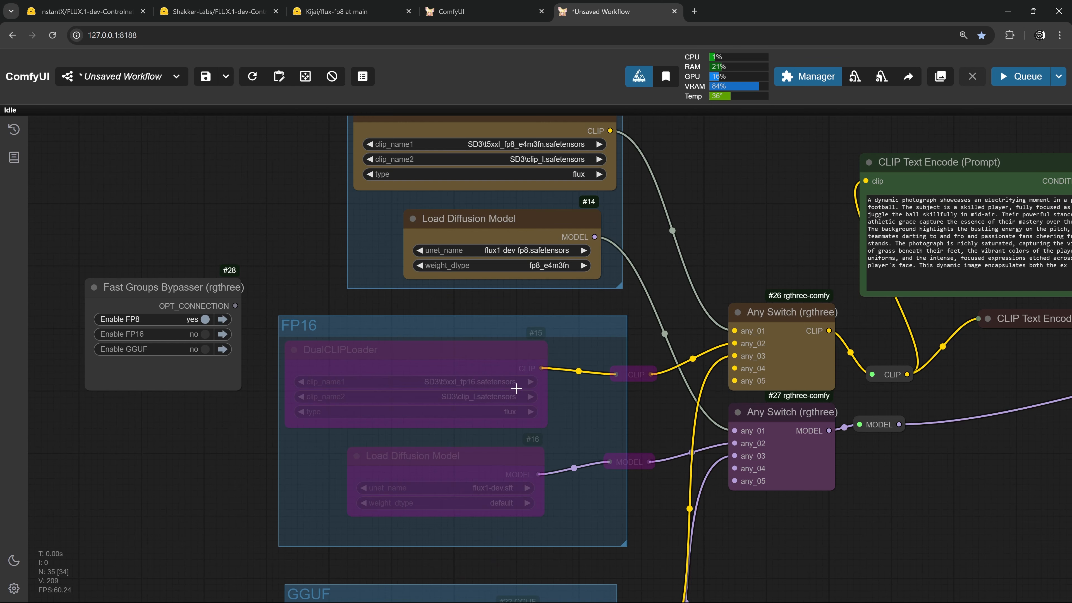
pyautogui.scroll(-7, 522, 393)
pyautogui.moveTo(863, 533); pyautogui.dragTo(214, 440)
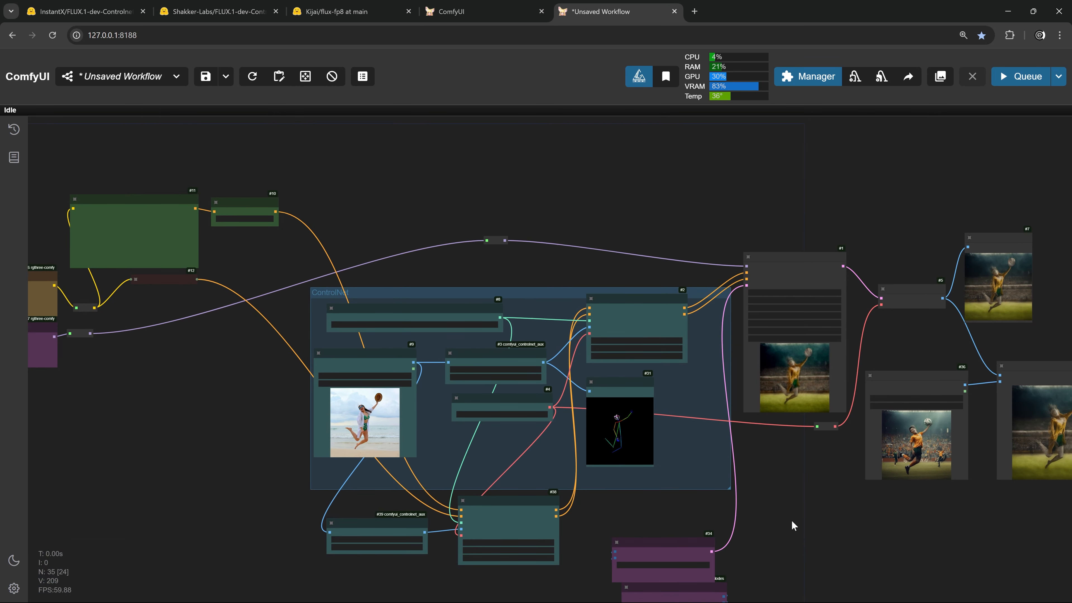
# Set the depth Apply ControlNet to strength 0.60, start_percent 0.000 and end_percent 0.200, and rerun the workflow.
pyautogui.moveTo(792, 526); pyautogui.dragTo(637, 460)
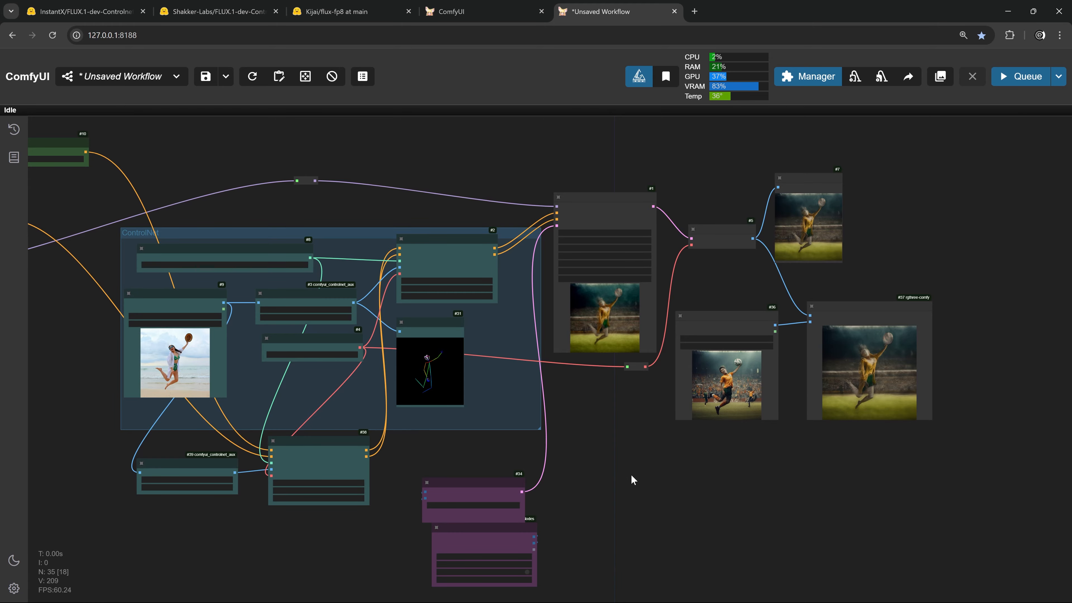
pyautogui.moveTo(330, 532); pyautogui.dragTo(507, 463)
pyautogui.scroll(7, 508, 464)
pyautogui.moveTo(522, 426); pyautogui.dragTo(553, 527)
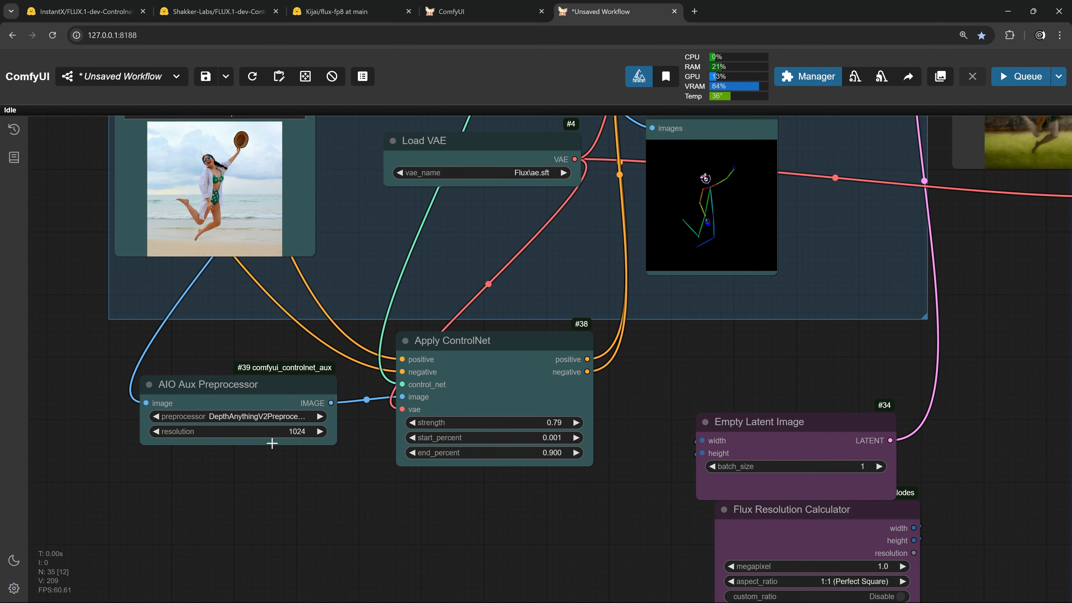
pyautogui.scroll(3, 490, 390)
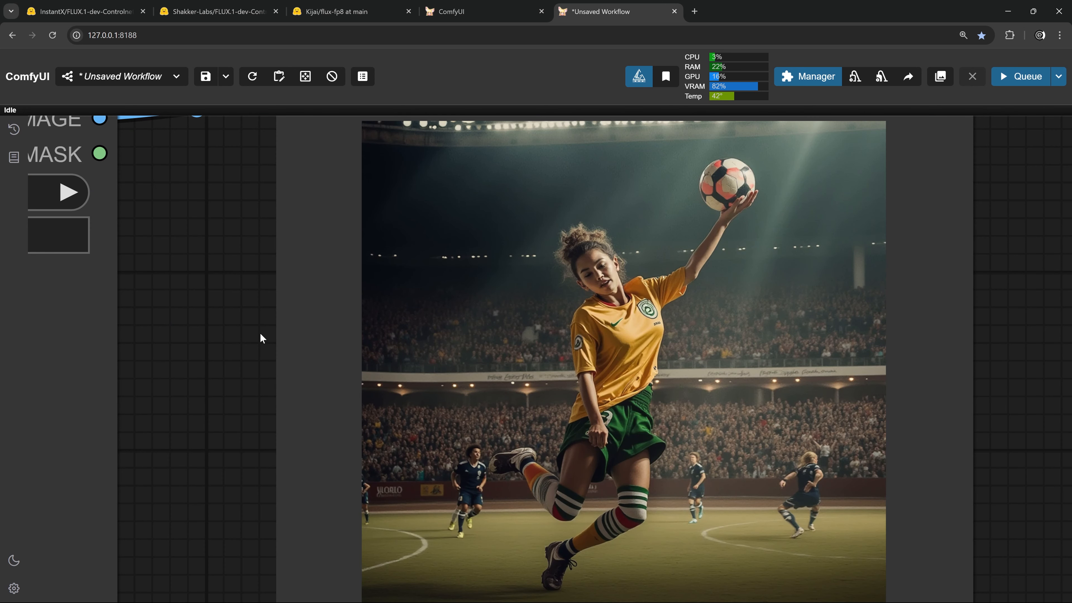
# Inspect the regenerated player image in the Image Comparer and review the depth Apply ControlNet settings.
pyautogui.moveTo(259, 334); pyautogui.dragTo(169, 338)
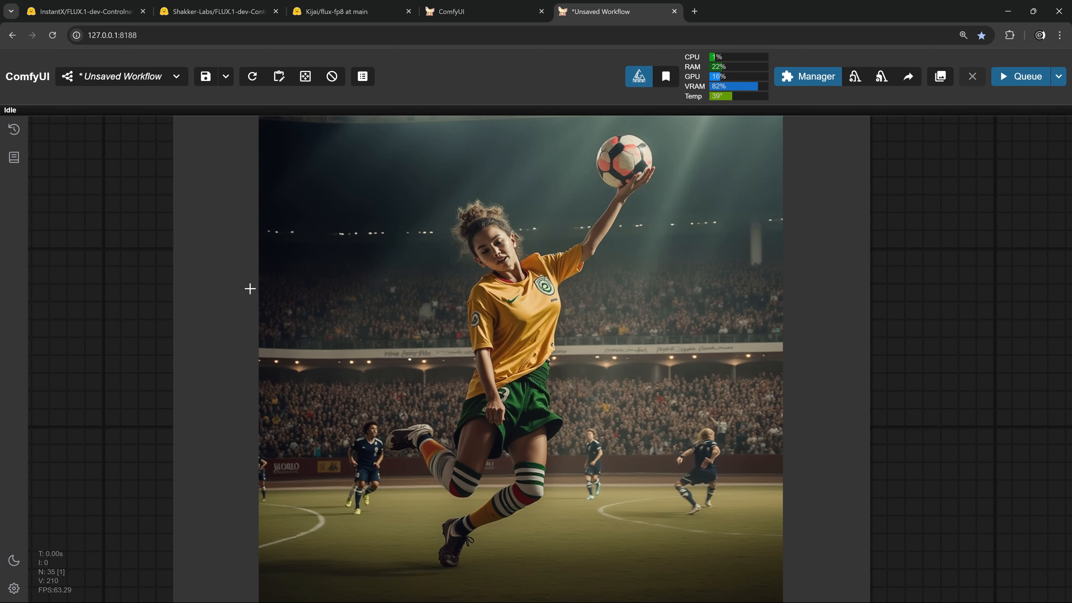
pyautogui.scroll(-9, 239, 288)
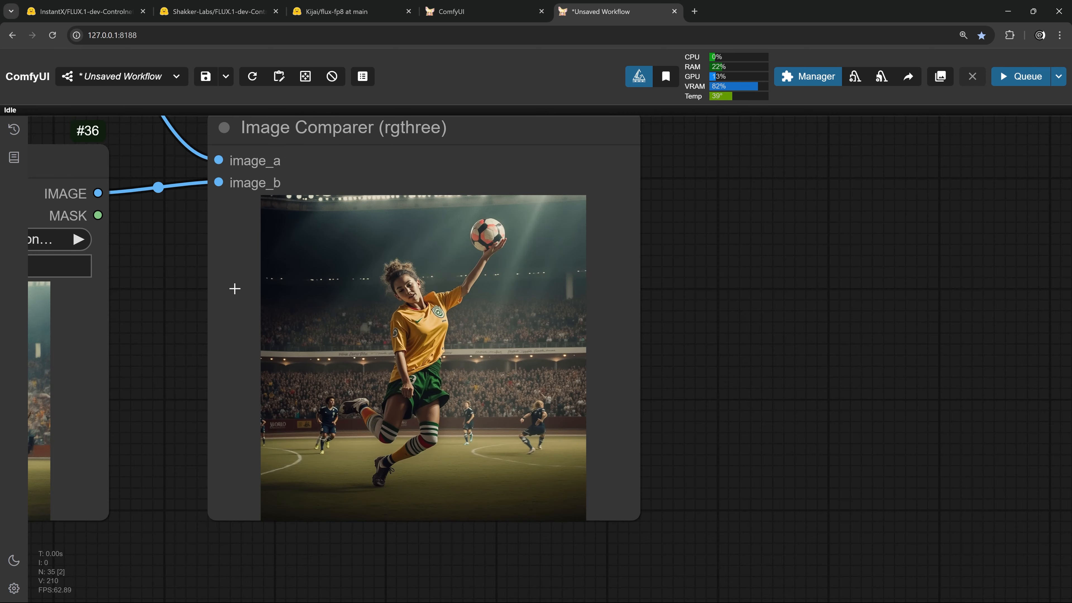
pyautogui.moveTo(201, 304); pyautogui.dragTo(795, 274)
pyautogui.moveTo(287, 456); pyautogui.dragTo(975, 351)
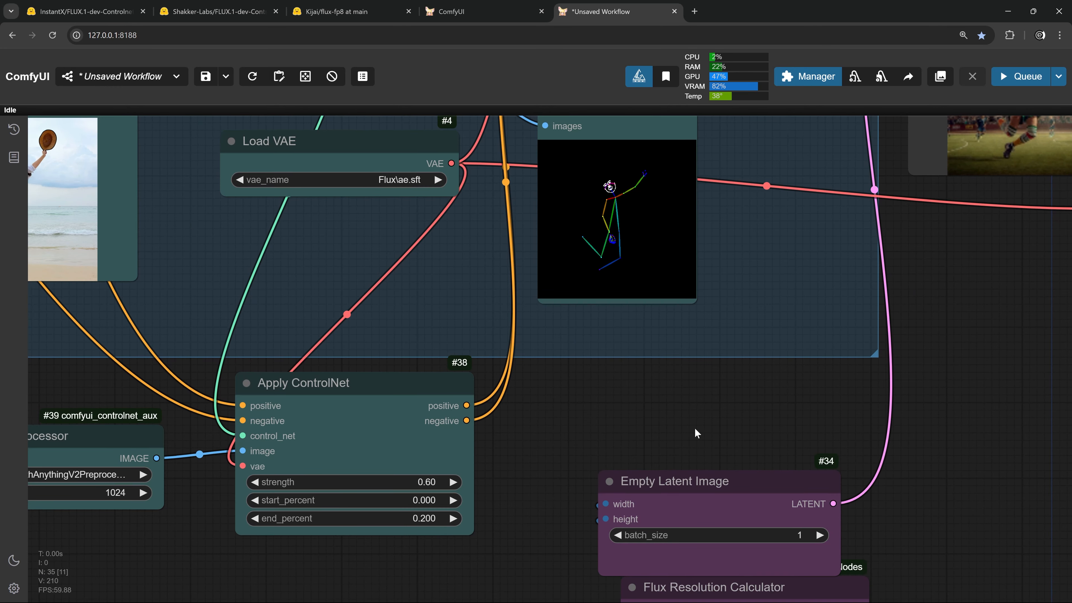
# Move the OpenPose Apply ControlNet node slightly down and the depth Apply ControlNet node slightly up in the graph.
pyautogui.moveTo(498, 359); pyautogui.dragTo(947, 460)
pyautogui.scroll(4, 576, 313)
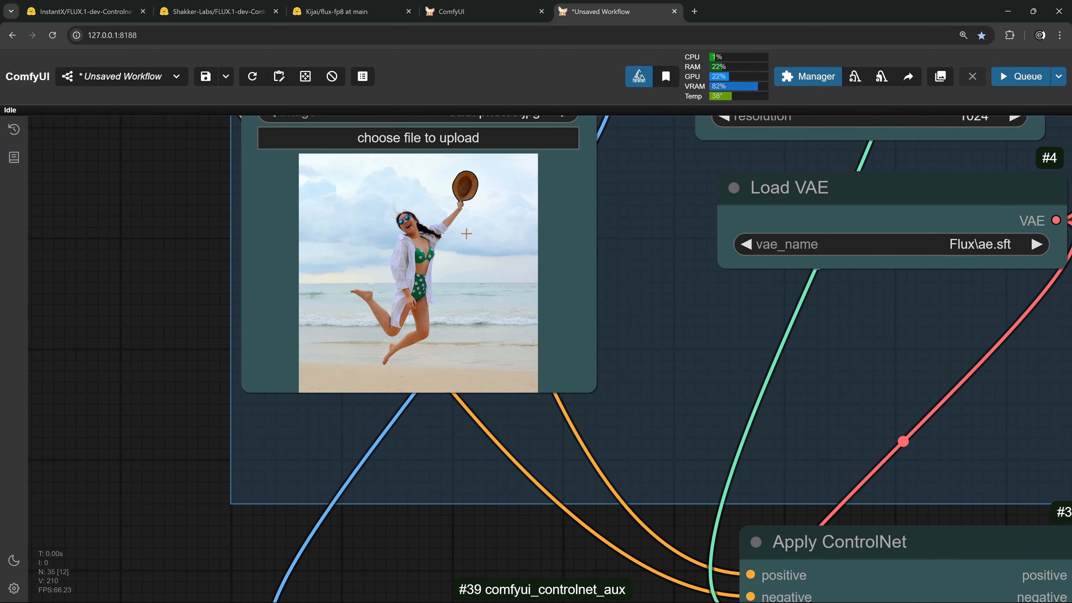
pyautogui.scroll(-8, 467, 233)
pyautogui.moveTo(627, 423); pyautogui.dragTo(515, 480)
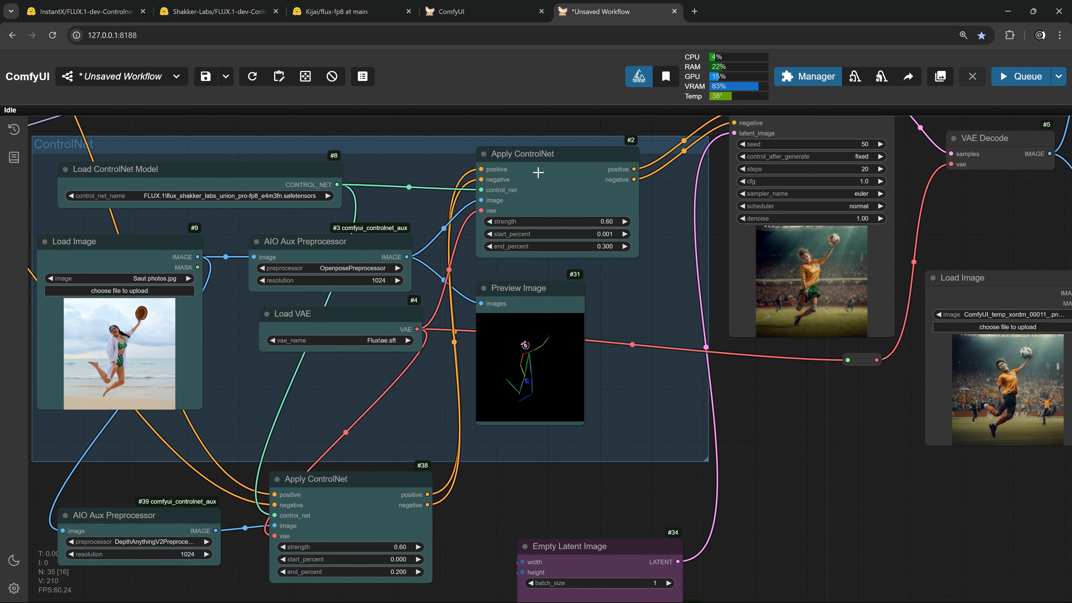
pyautogui.moveTo(538, 172); pyautogui.dragTo(543, 182)
pyautogui.moveTo(376, 482); pyautogui.dragTo(371, 478)
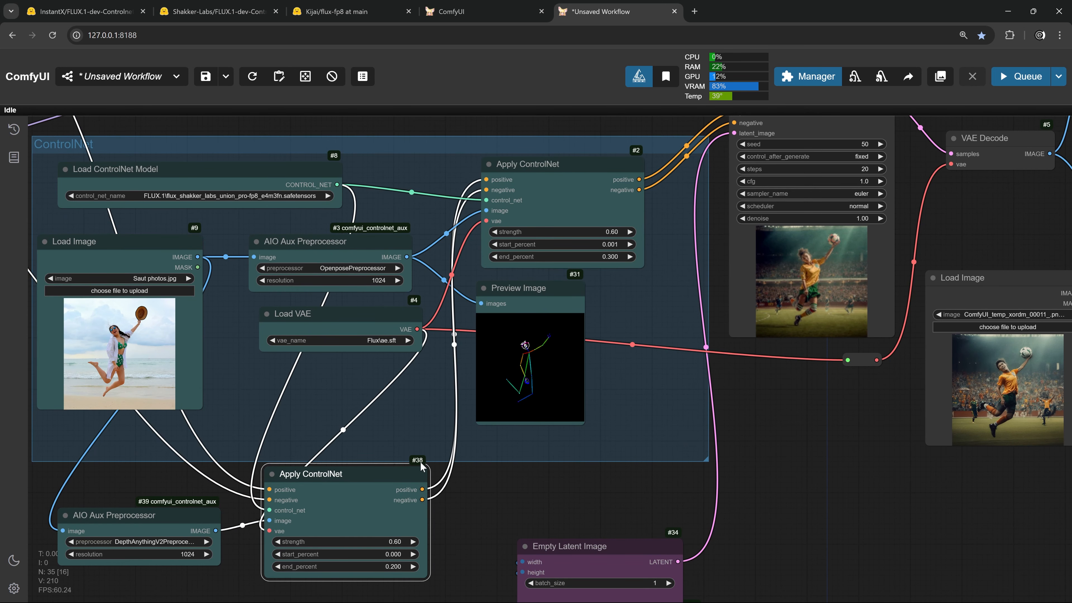
# Review the chained depth Apply ControlNet node and its settings, and inspect the generated soccer player up close in the Image Comparer.
pyautogui.scroll(4, 599, 269)
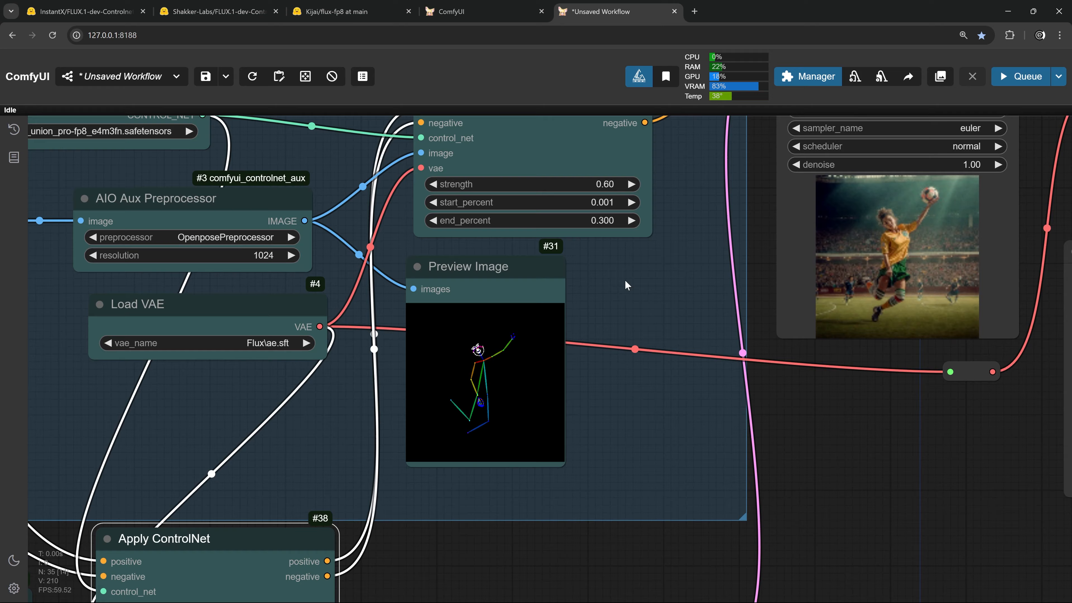
pyautogui.moveTo(625, 281); pyautogui.dragTo(604, 428)
pyautogui.scroll(3, 602, 352)
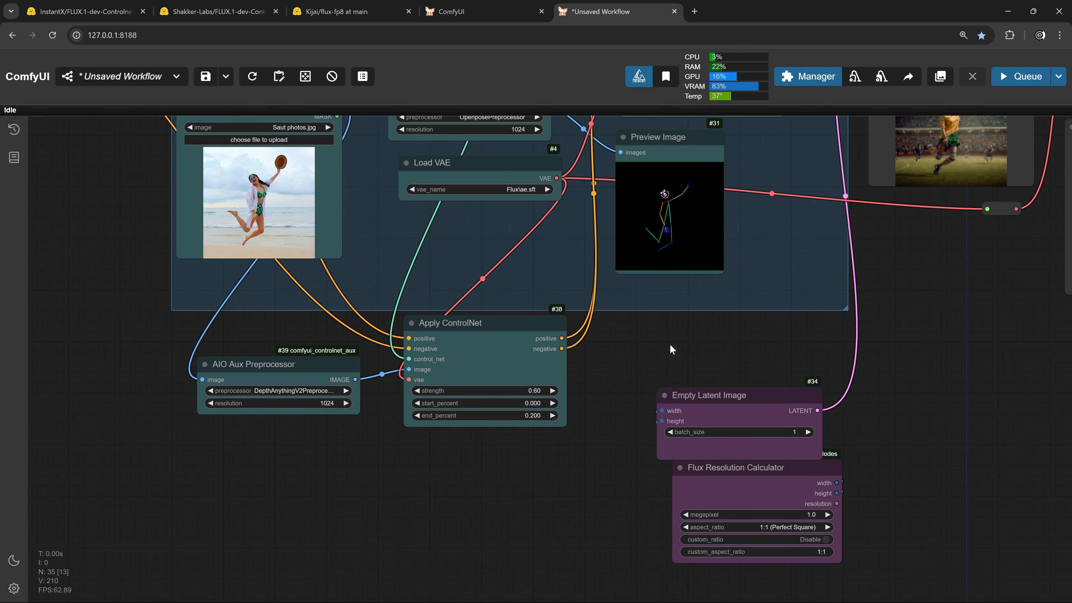
pyautogui.scroll(3, 543, 389)
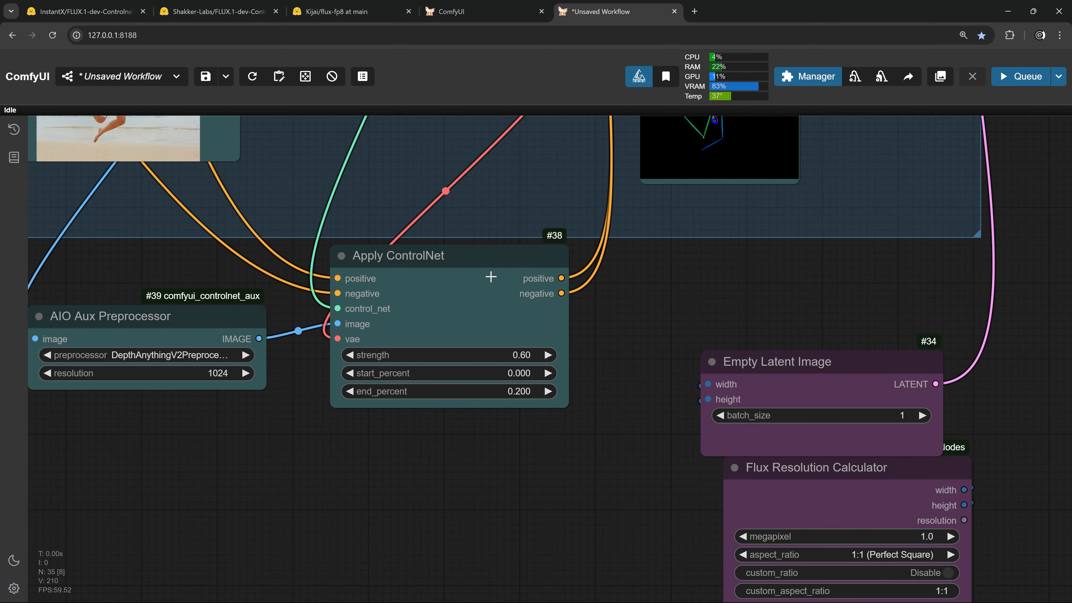
pyautogui.scroll(-4, 491, 276)
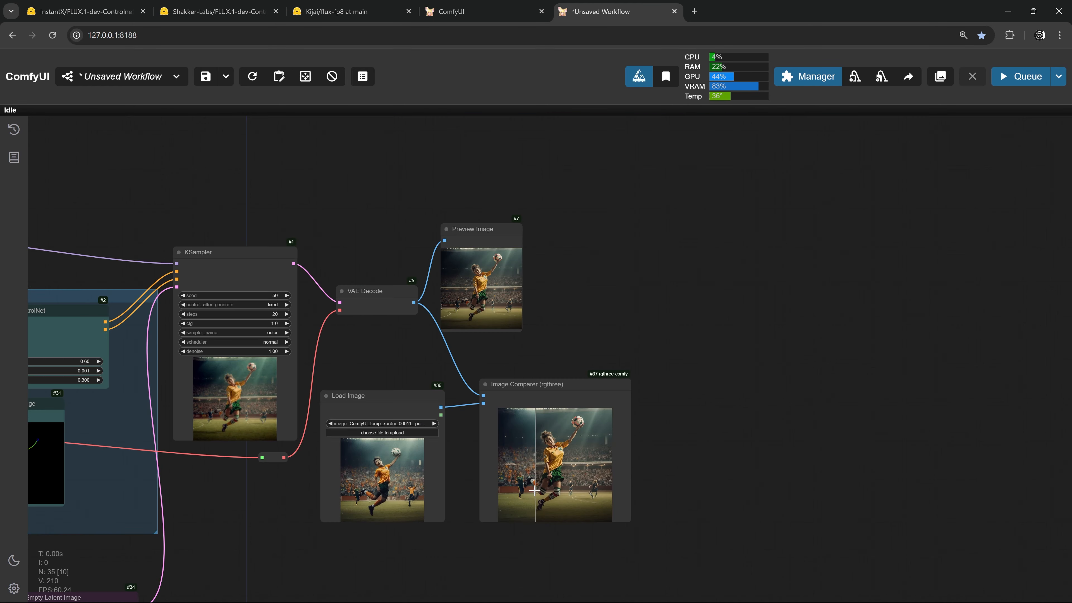
pyautogui.scroll(10, 534, 491)
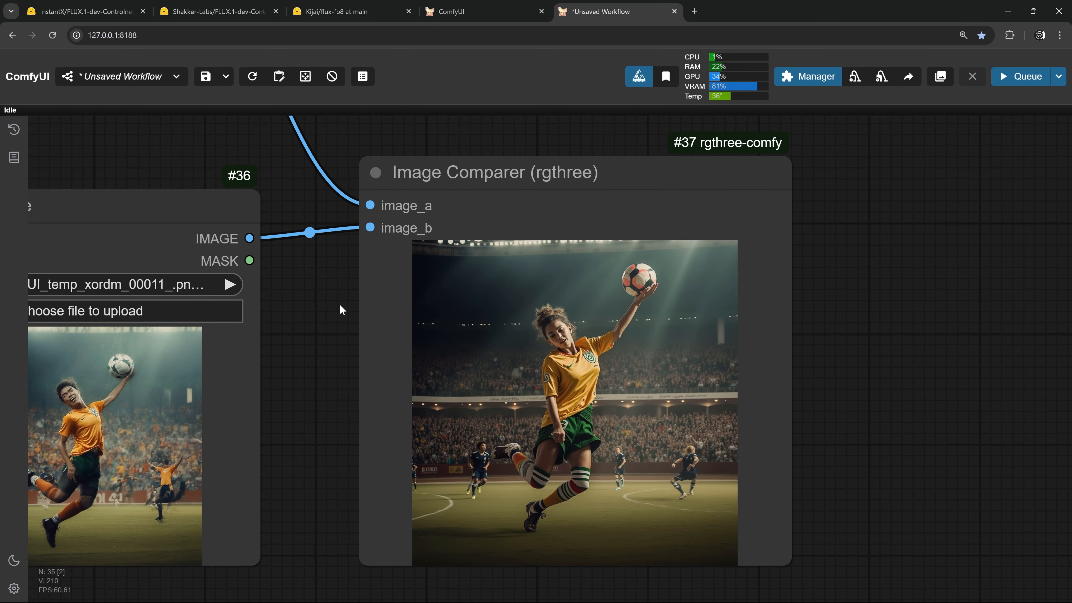
pyautogui.moveTo(353, 322); pyautogui.dragTo(304, 310)
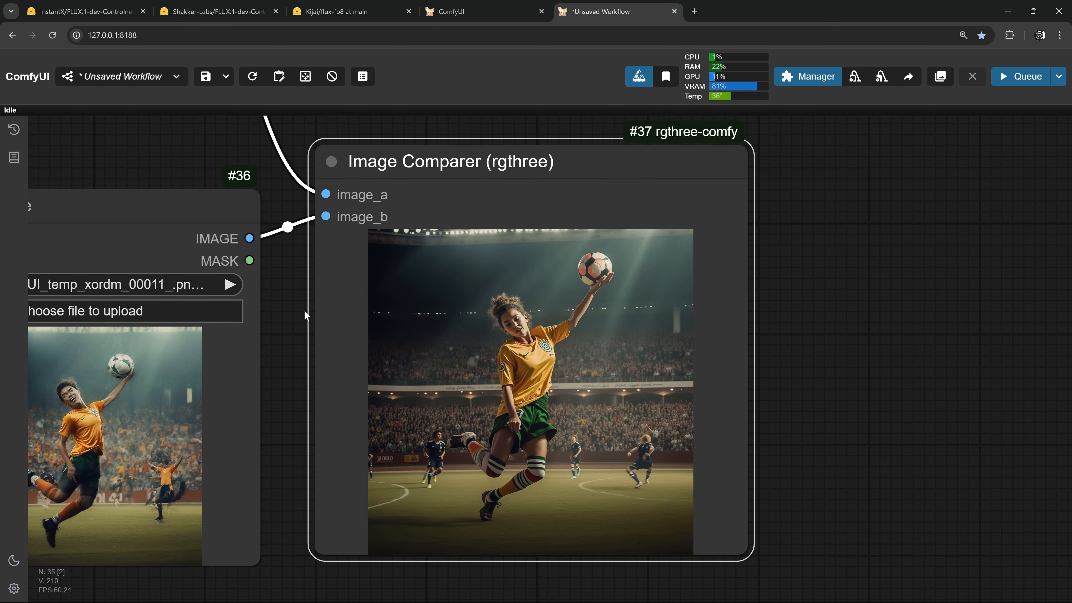
pyautogui.scroll(3, 305, 311)
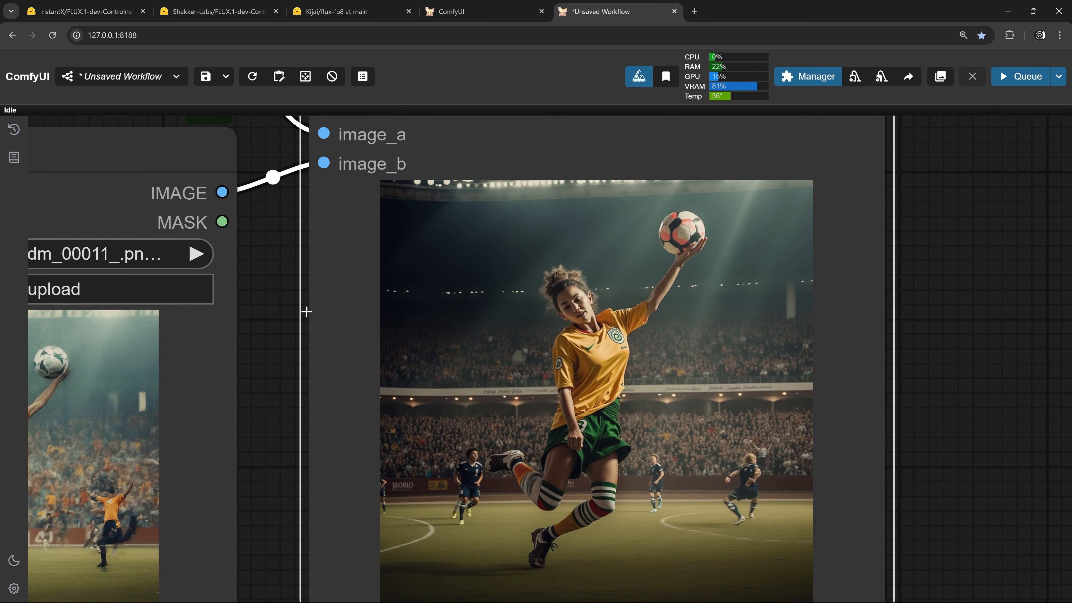
pyautogui.moveTo(286, 319); pyautogui.dragTo(282, 283)
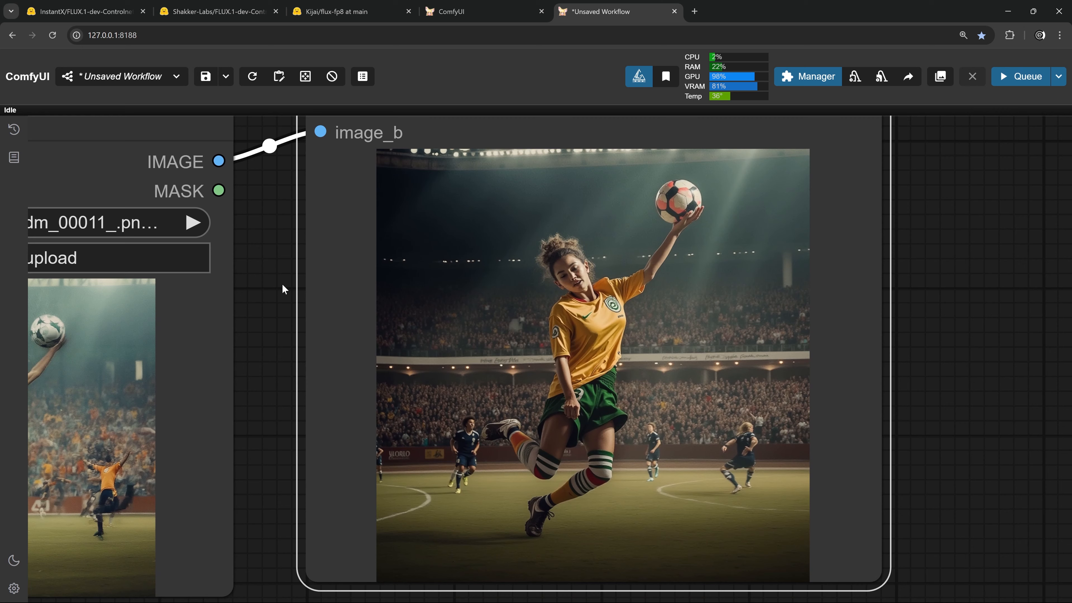